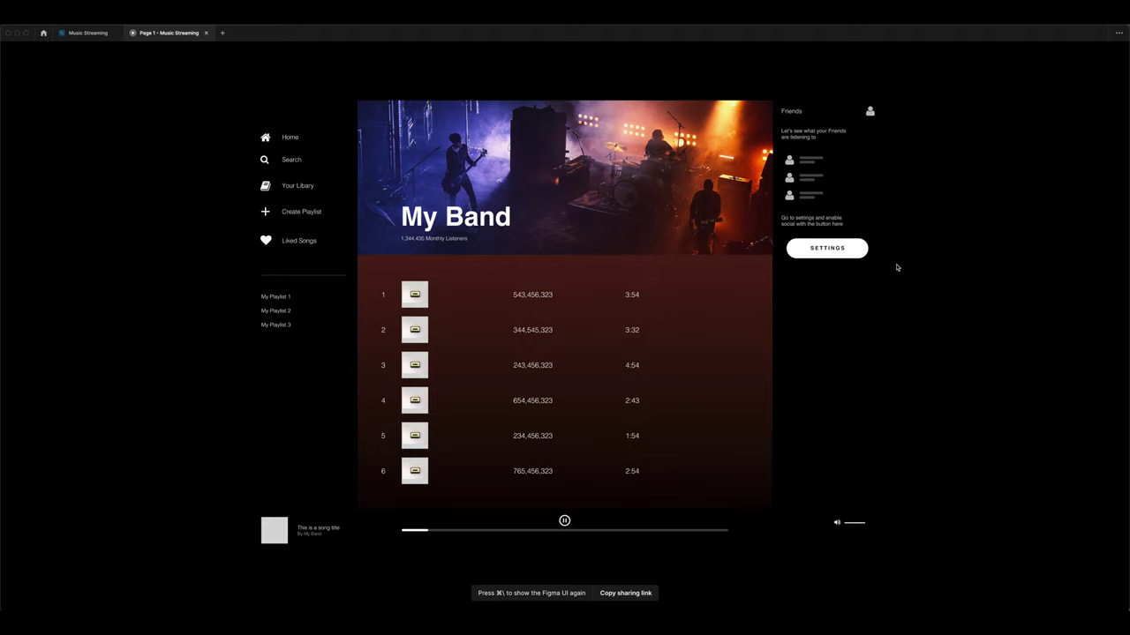
Close the prototype preview and add a Desktop preset frame (1440 × 1024) to Page 1
{"action": "key", "text": "super+w"}
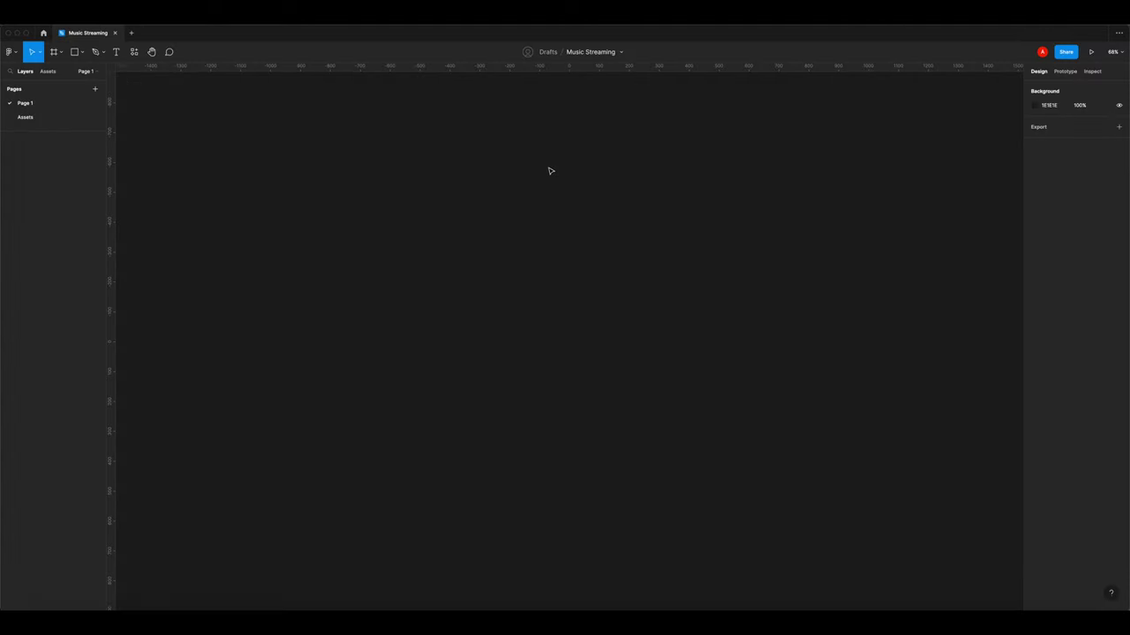
{"action": "key", "text": "f"}
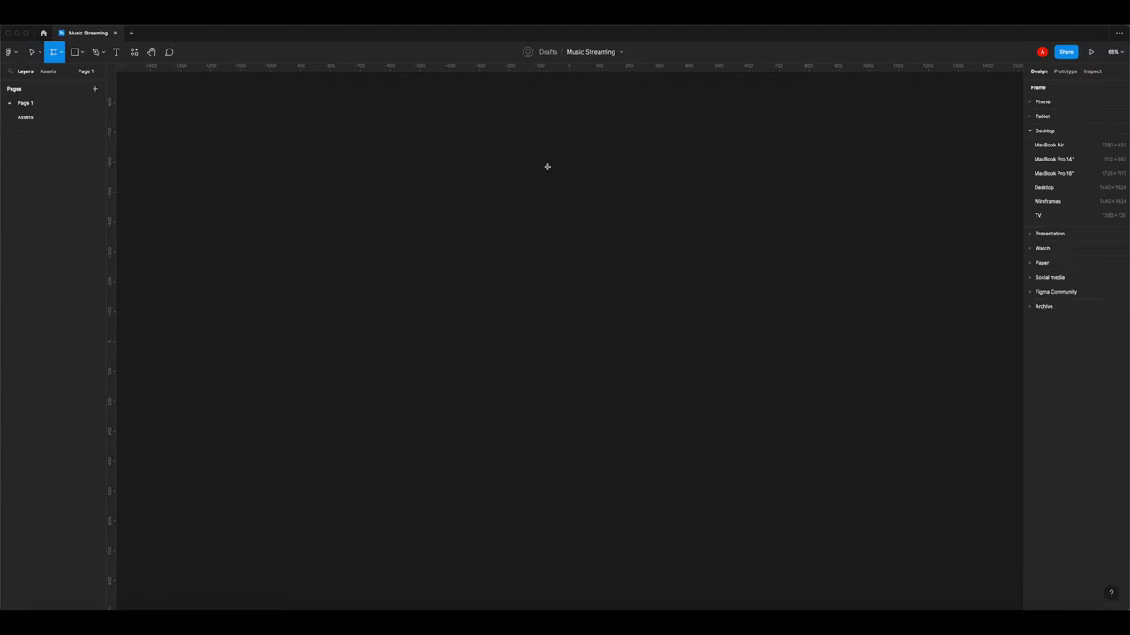
{"action": "left_click", "coordinate": [1053, 187]}
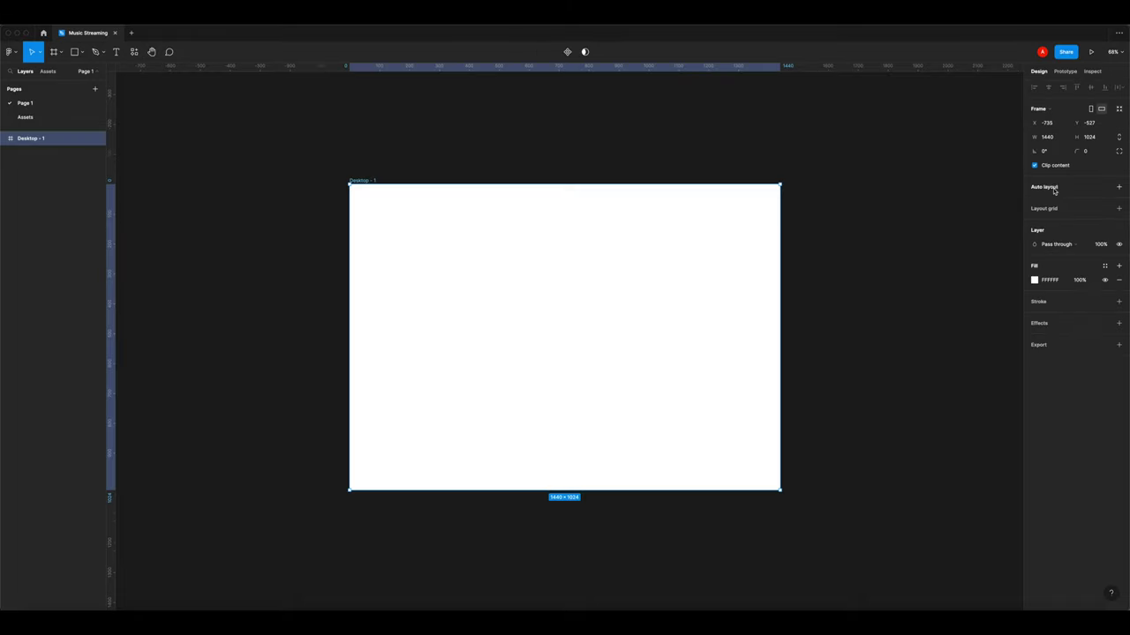
{"action": "left_click", "coordinate": [861, 240]}
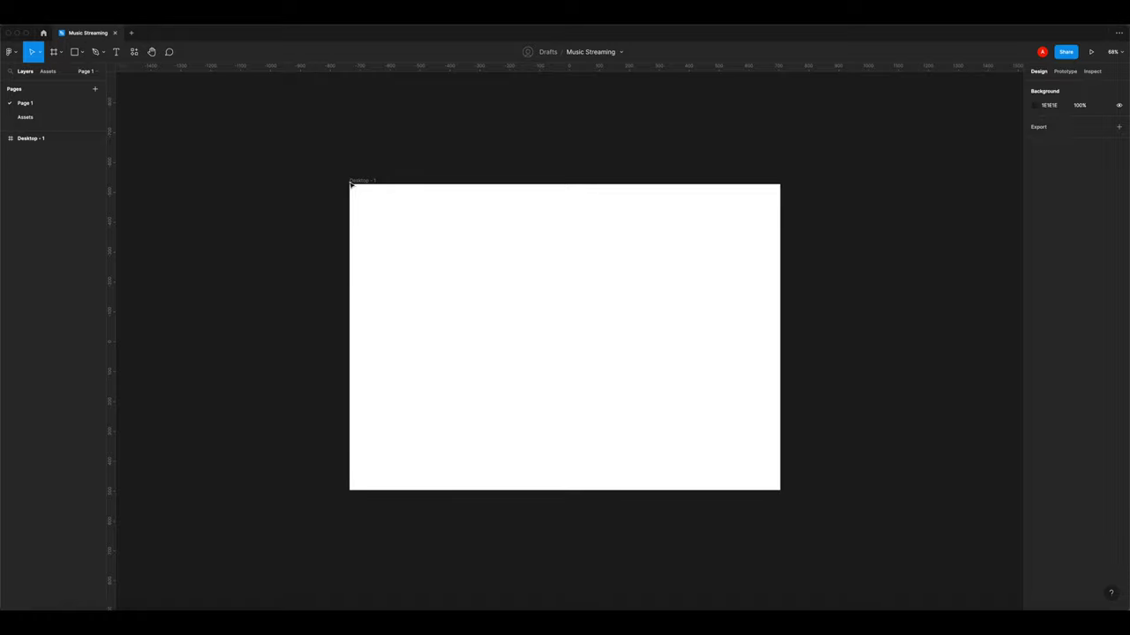
Draw a full-height sidebar rectangle about 292 × 1027 along the frame's left edge and fill it with black (000000)
{"action": "left_click", "coordinate": [74, 51]}
{"action": "left_click_drag", "start_coordinate": [367, 193], "coordinate": [438, 488]}
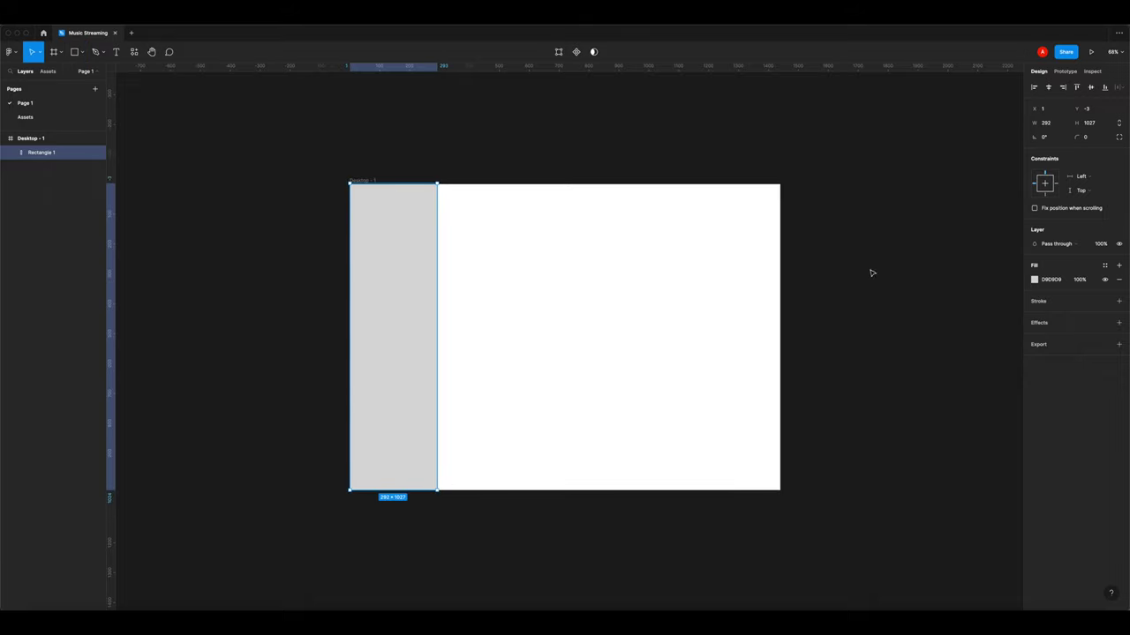
{"action": "left_click", "coordinate": [1034, 278]}
{"action": "left_click", "coordinate": [980, 335]}
{"action": "left_click_drag", "start_coordinate": [980, 335], "coordinate": [918, 396]}
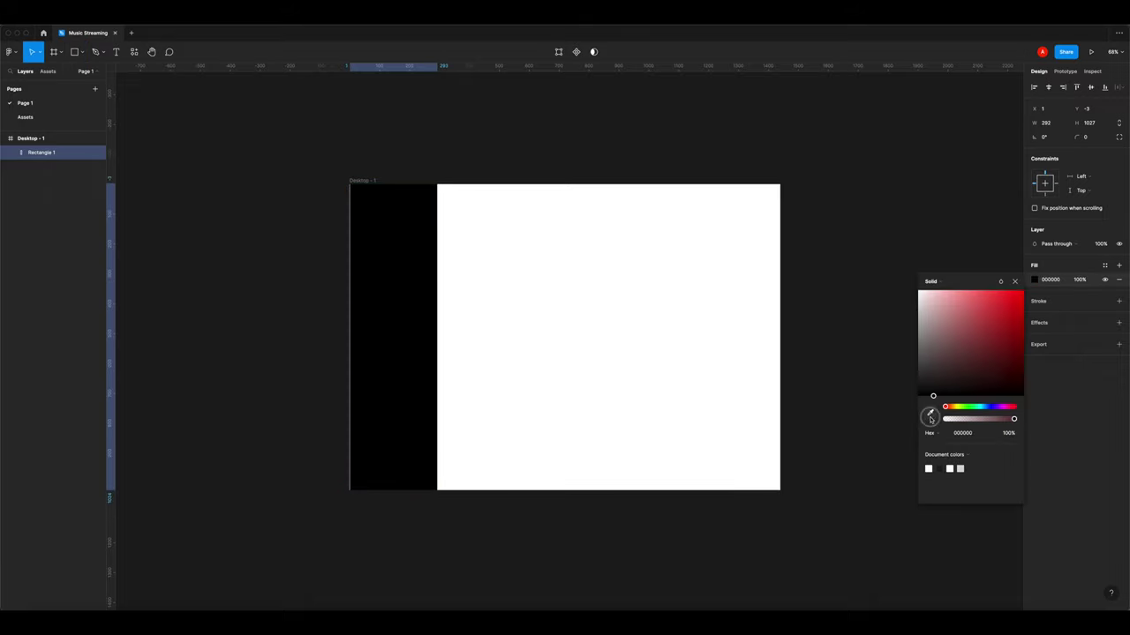
Set the black sidebar's width to 250 and align it to the frame's top-left corner at X 0, Y 0
{"action": "left_click", "coordinate": [1055, 124]}
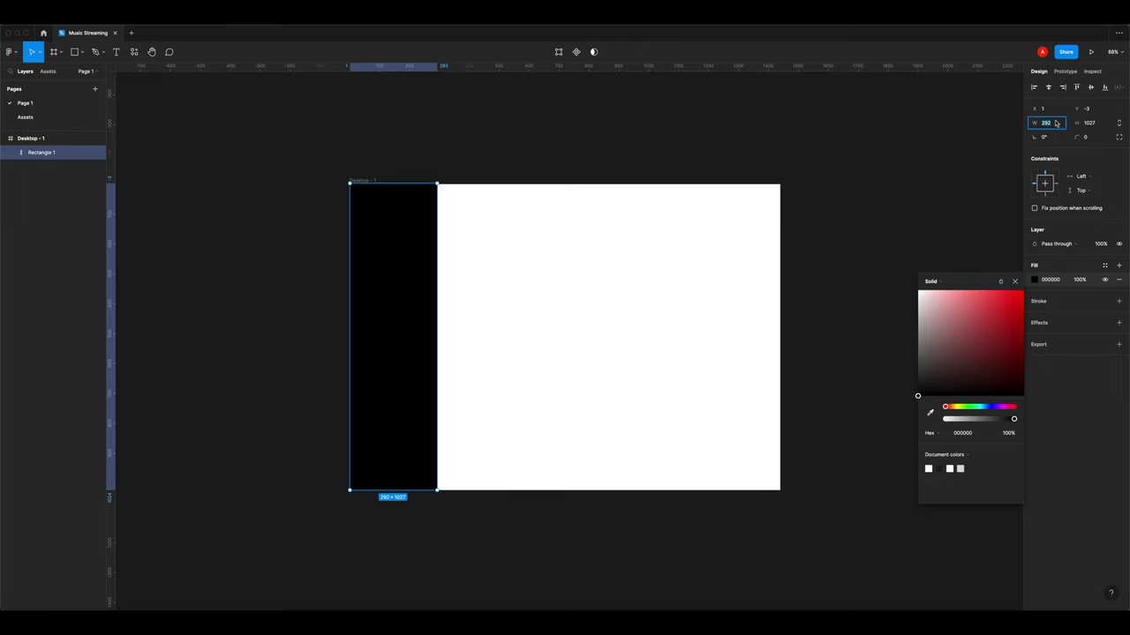
{"action": "key", "text": "Tab"}
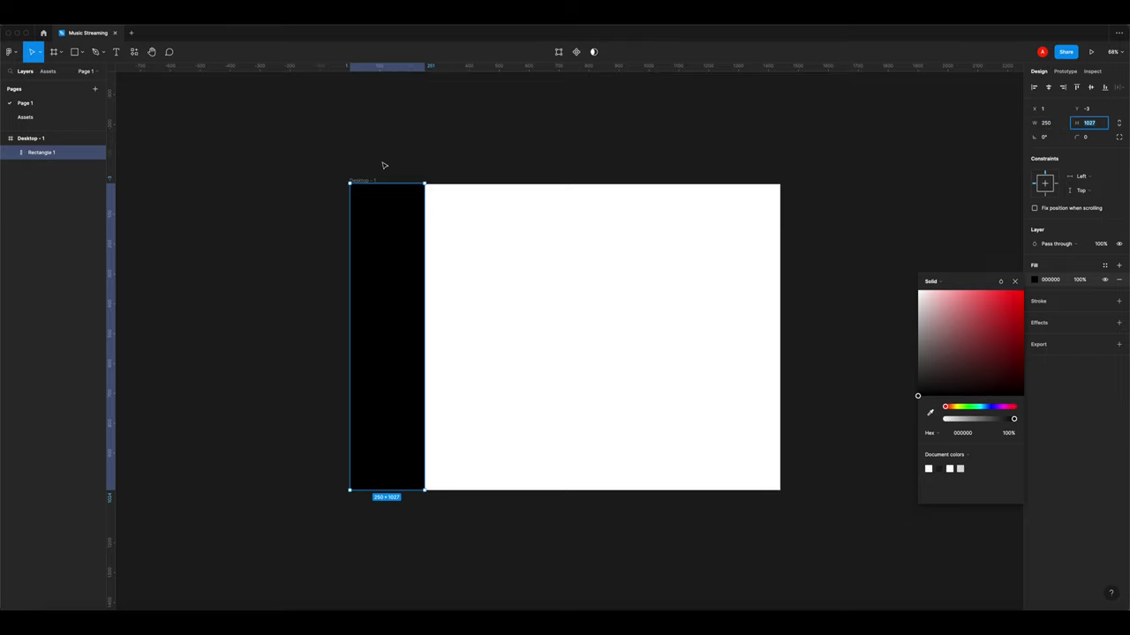
{"action": "left_click", "coordinate": [335, 209]}
{"action": "scroll", "coordinate": [351, 188], "scroll_direction": "up", "scroll_amount": 5}
{"action": "left_click_drag", "start_coordinate": [356, 181], "coordinate": [356, 184]}
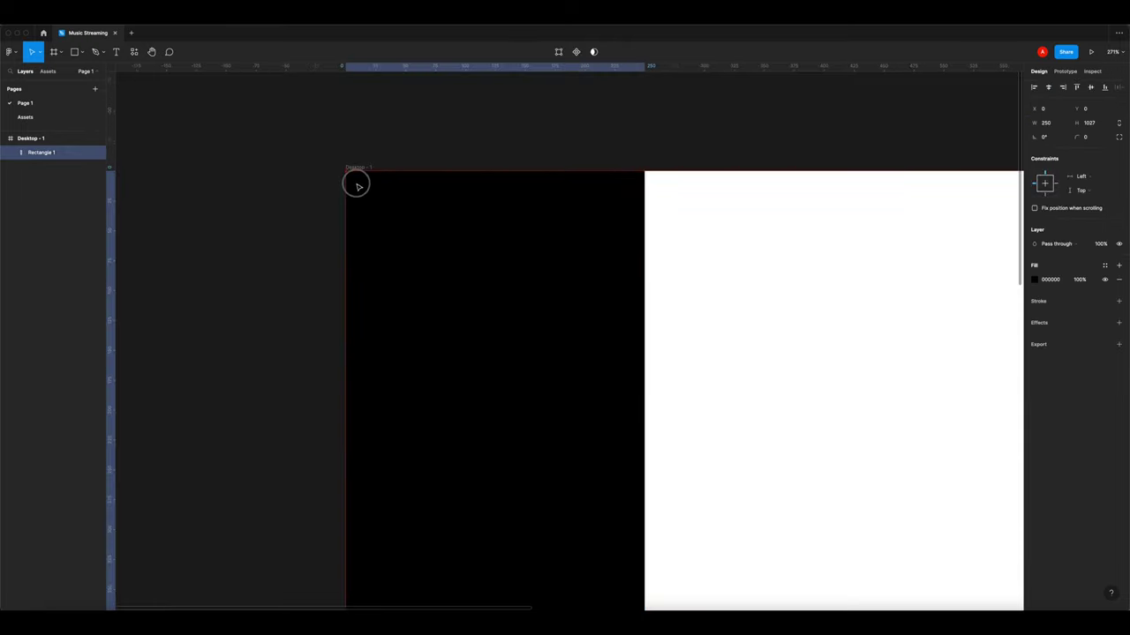
{"action": "key", "text": "Escape"}
{"action": "scroll", "coordinate": [423, 227], "scroll_direction": "down", "scroll_amount": 5}
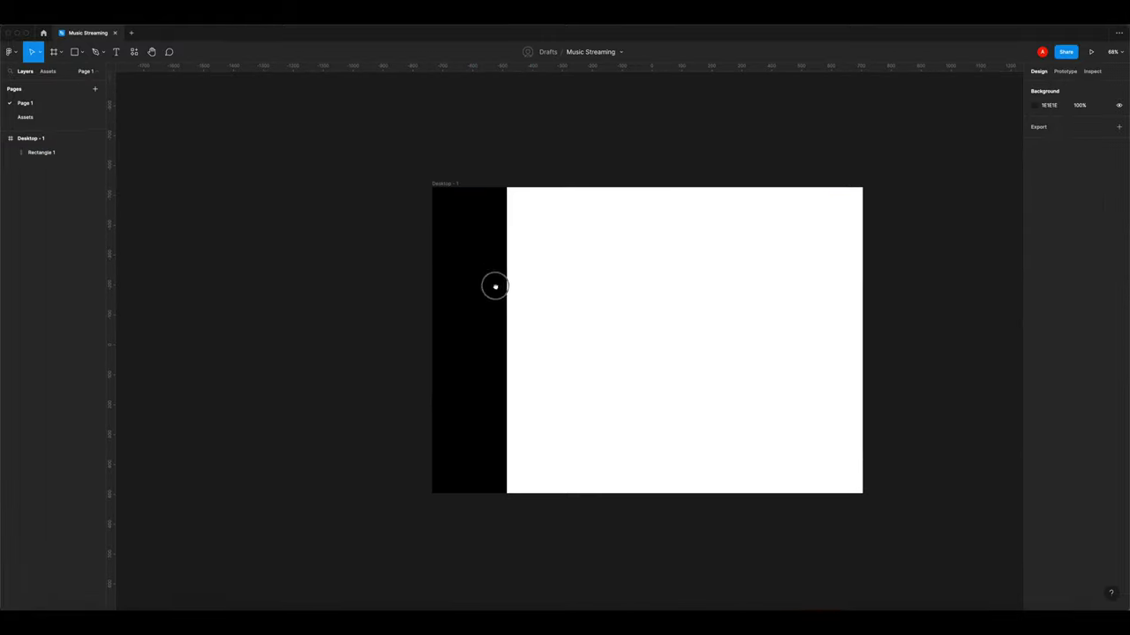
Duplicate the black sidebar and place the copy flush with the frame's right edge at X 1190, Y 0
{"action": "scroll", "coordinate": [512, 279], "scroll_direction": "right", "scroll_amount": 2}
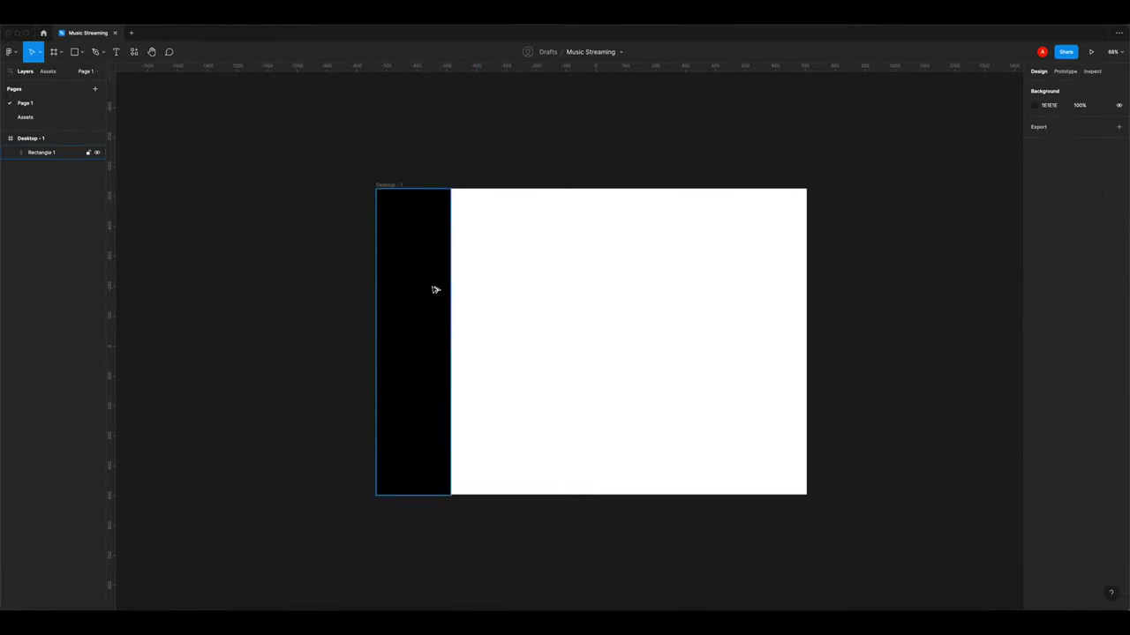
{"action": "left_click_drag", "start_coordinate": [436, 291], "coordinate": [784, 252]}
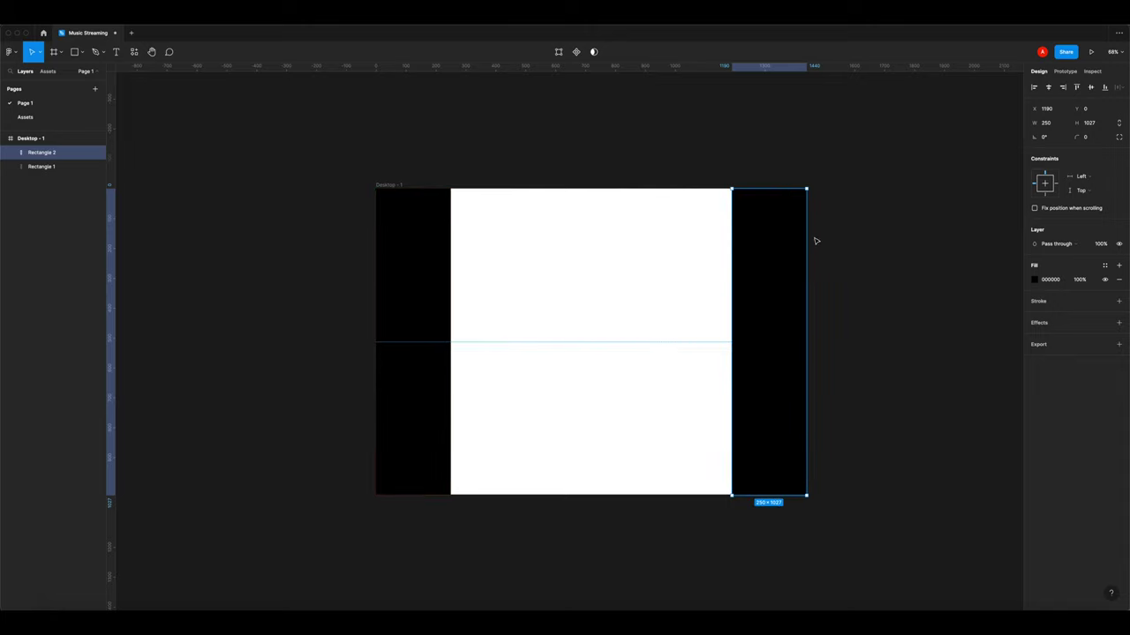
{"action": "left_click", "coordinate": [855, 206]}
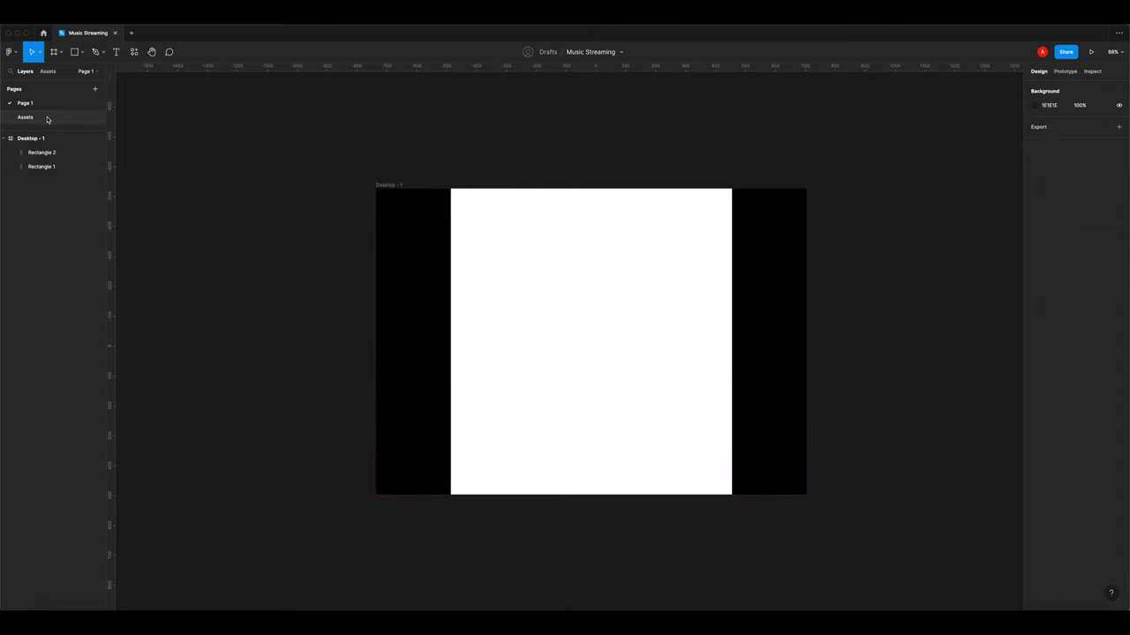
Draw a banner rectangle about 941 wide across the top between the two sidebars and set its height to 350
{"action": "left_click", "coordinate": [76, 51]}
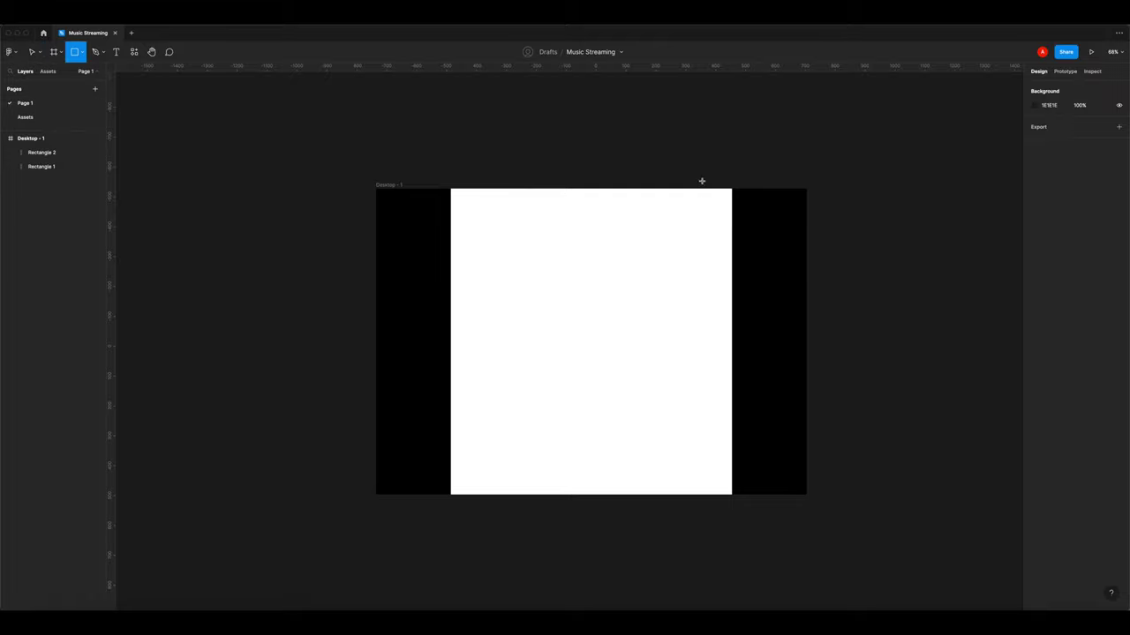
{"action": "mouse_move", "coordinate": [732, 189]}
{"action": "left_mouse_down"}
{"action": "mouse_move", "coordinate": [701, 239]}
{"action": "mouse_move", "coordinate": [721, 232]}
{"action": "mouse_move", "coordinate": [459, 292]}
{"action": "left_mouse_up"}
{"action": "left_click", "coordinate": [509, 307]}
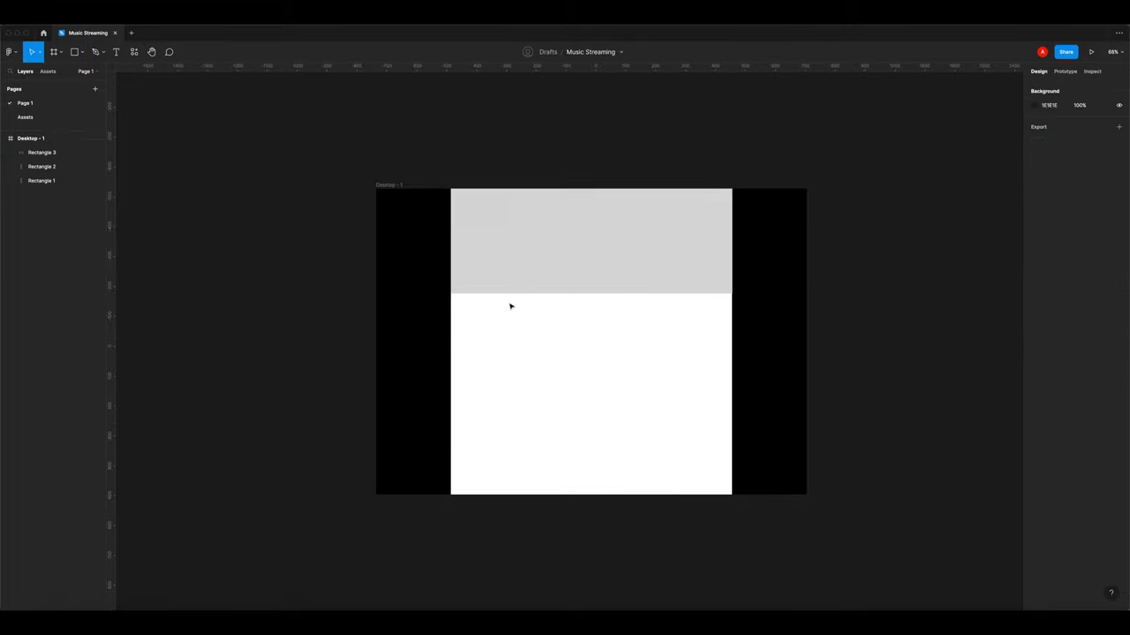
{"action": "left_click", "coordinate": [573, 235]}
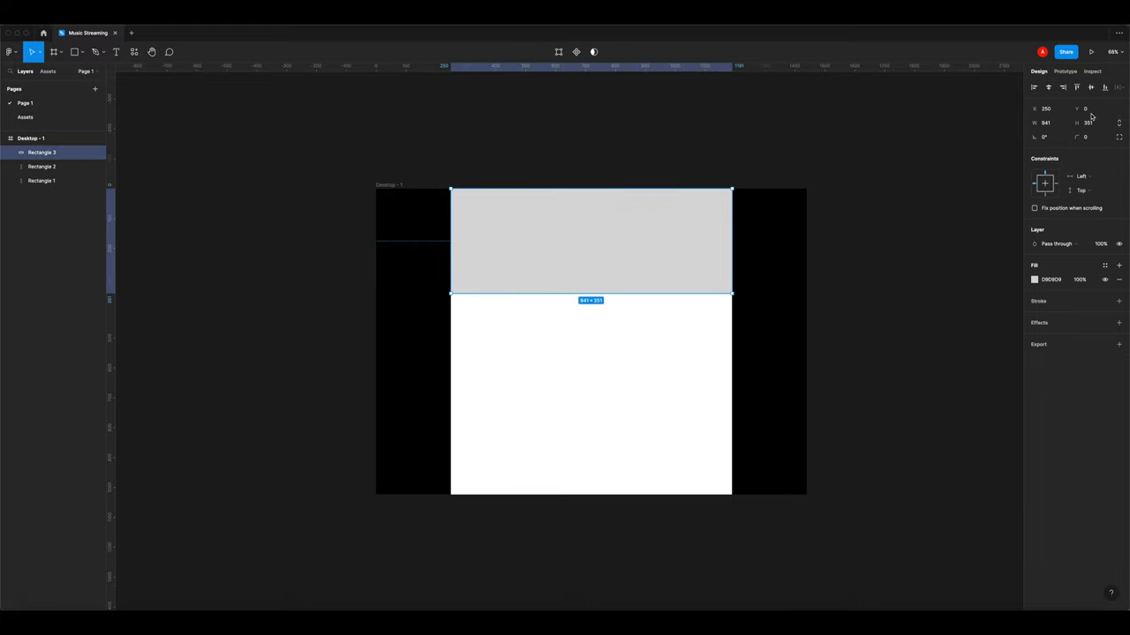
{"action": "type", "text": "350"}
{"action": "key", "text": "Return"}
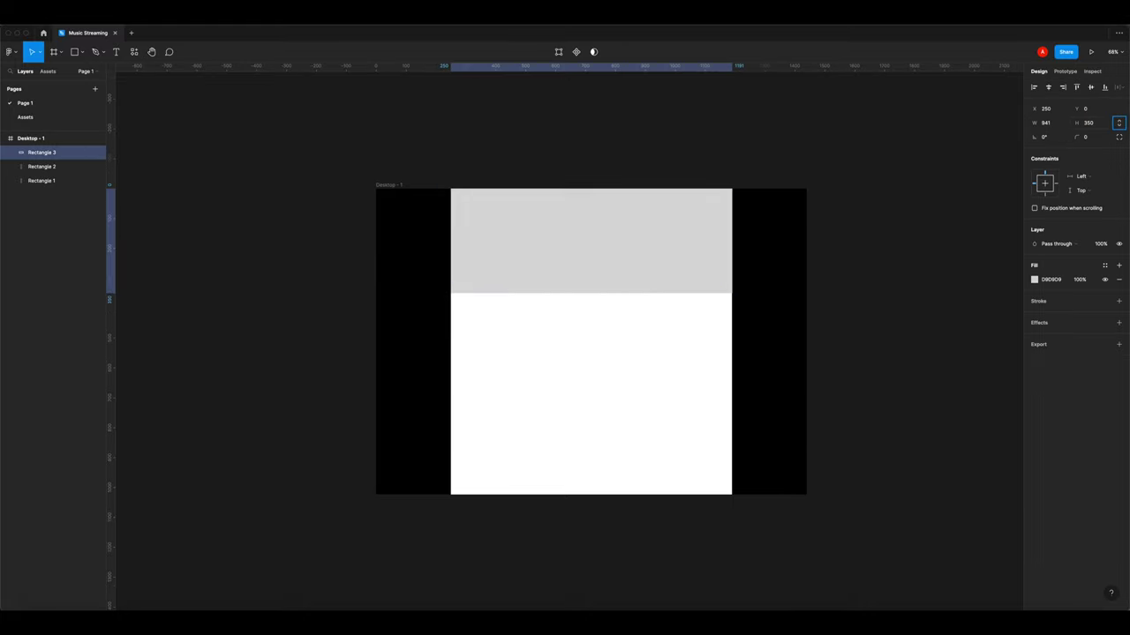
{"action": "left_click", "coordinate": [598, 325]}
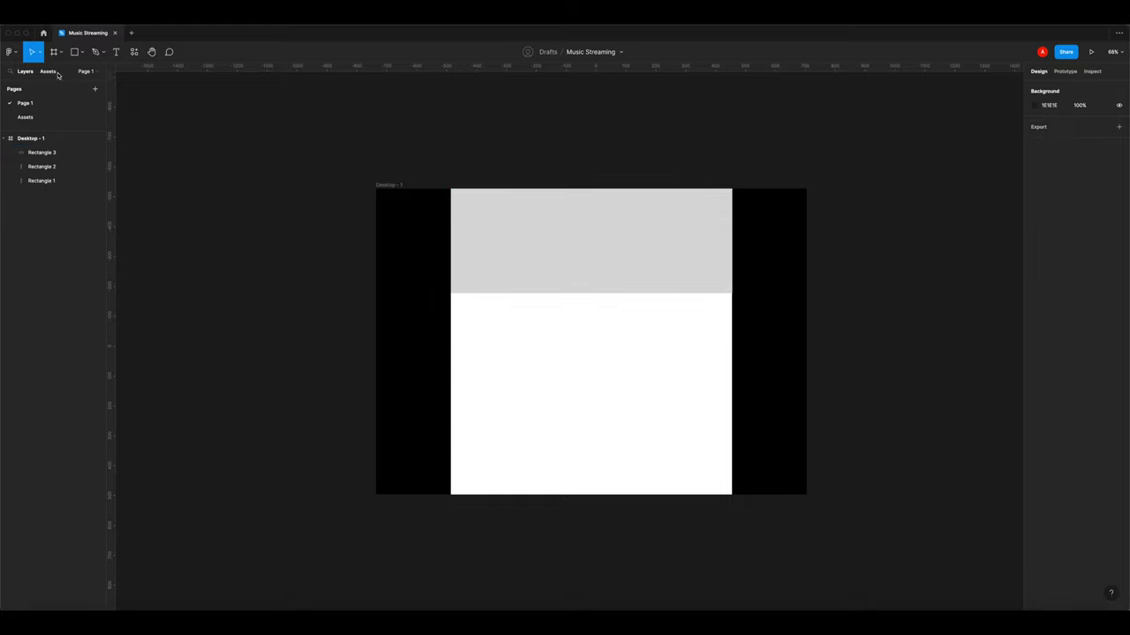
Copy the search icon from the Assets page into the left sidebar on Page 1, at about X 32, Y 61
{"action": "left_click", "coordinate": [37, 116]}
{"action": "left_click", "coordinate": [538, 203]}
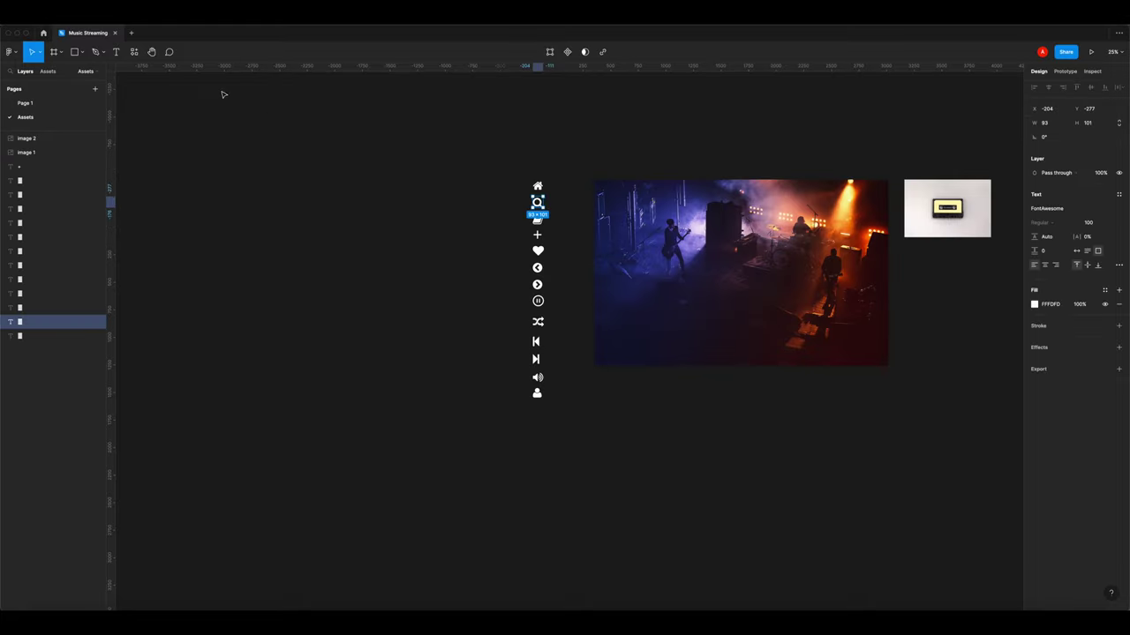
{"action": "left_click", "coordinate": [38, 103]}
{"action": "scroll", "coordinate": [394, 209], "scroll_direction": "up", "scroll_amount": 5}
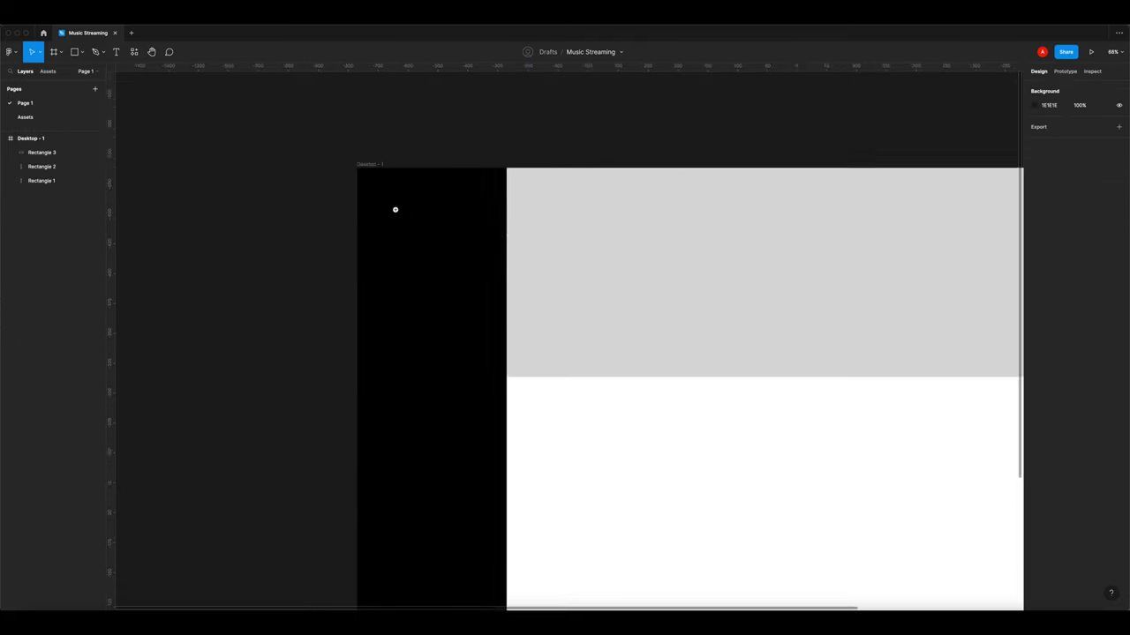
{"action": "left_click", "coordinate": [412, 210]}
{"action": "key", "text": "ctrl+v"}
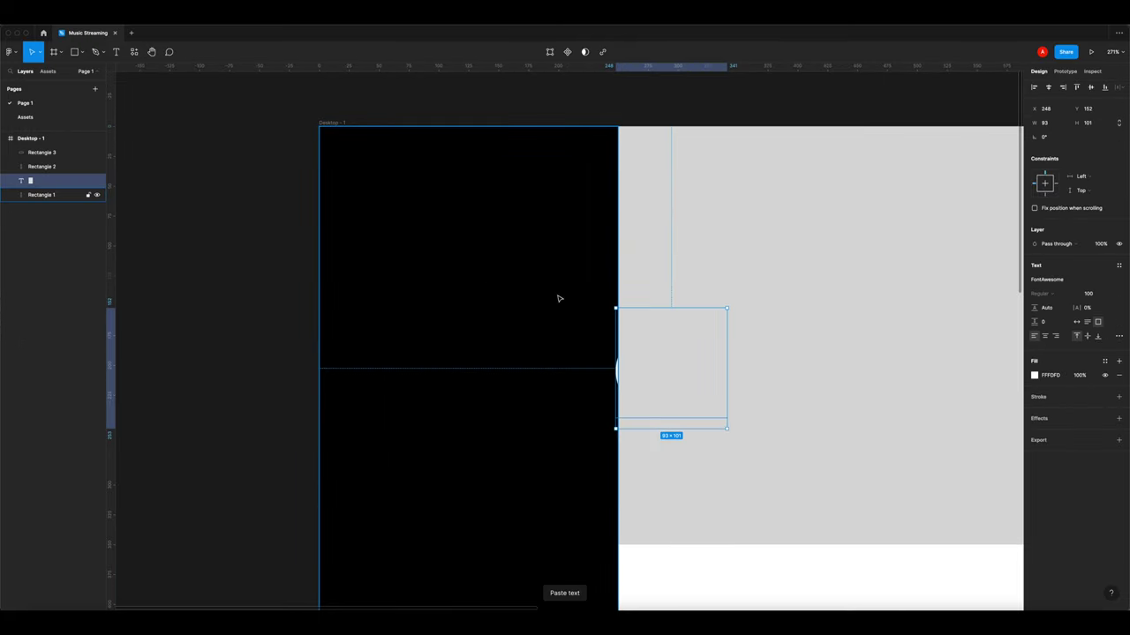
{"action": "left_click_drag", "start_coordinate": [623, 371], "coordinate": [369, 247]}
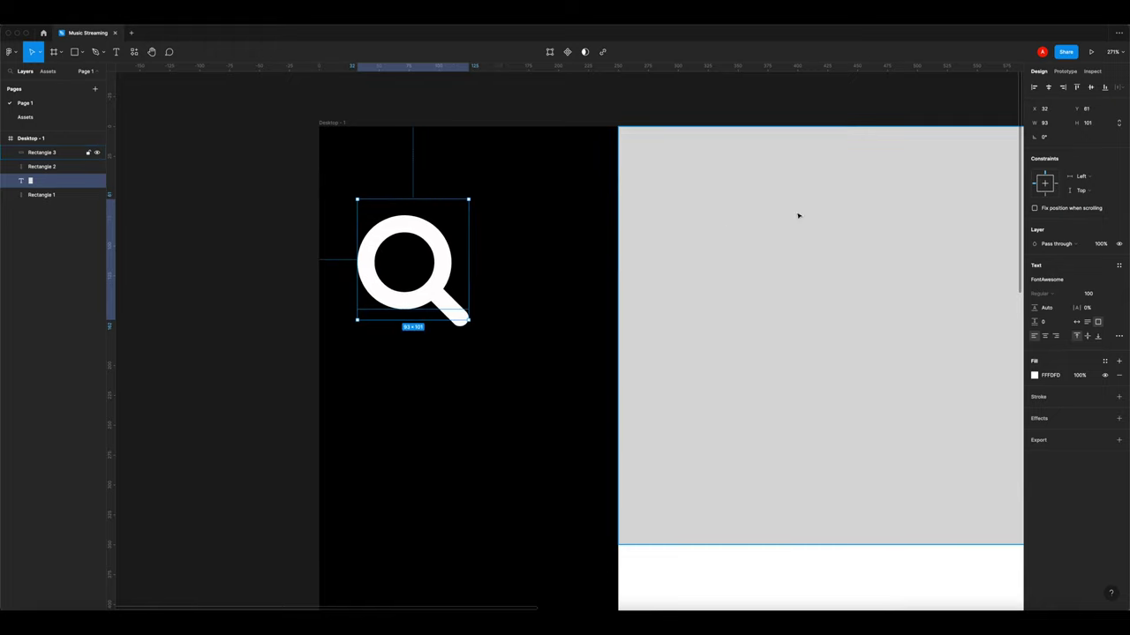
Try shrinking the search icon by its bounding box, undo that, and set its font size to 50
{"action": "left_click_drag", "start_coordinate": [469, 319], "coordinate": [409, 280]}
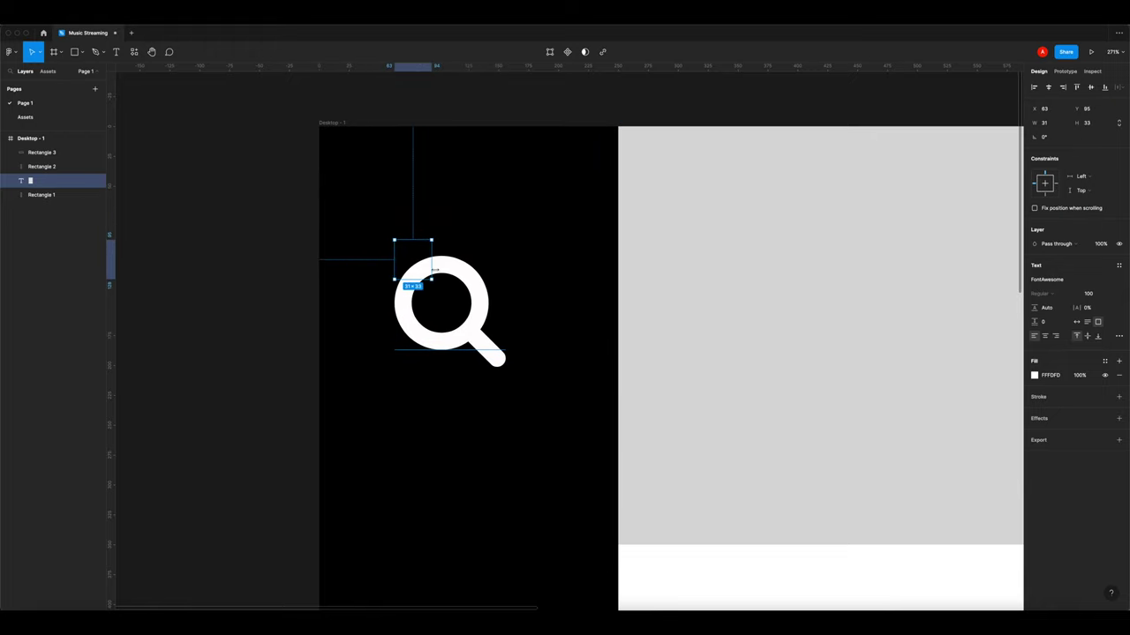
{"action": "key", "text": "ctrl+z"}
{"action": "double_click", "coordinate": [427, 265]}
{"action": "left_click", "coordinate": [1088, 295]}
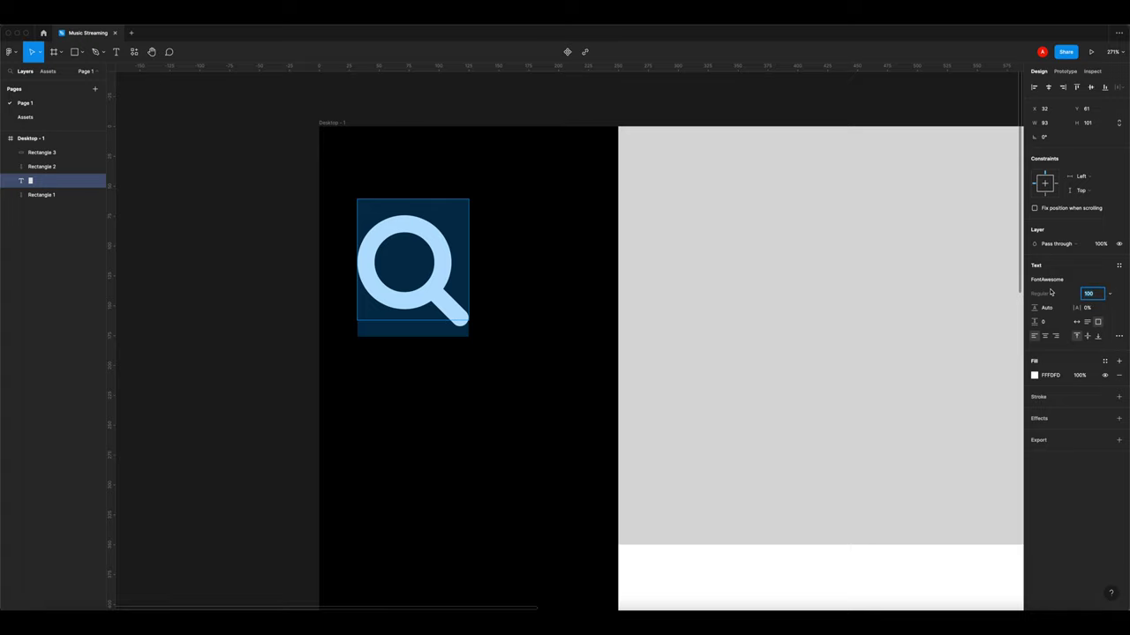
{"action": "type", "text": "50"}
{"action": "key", "text": "Tab"}
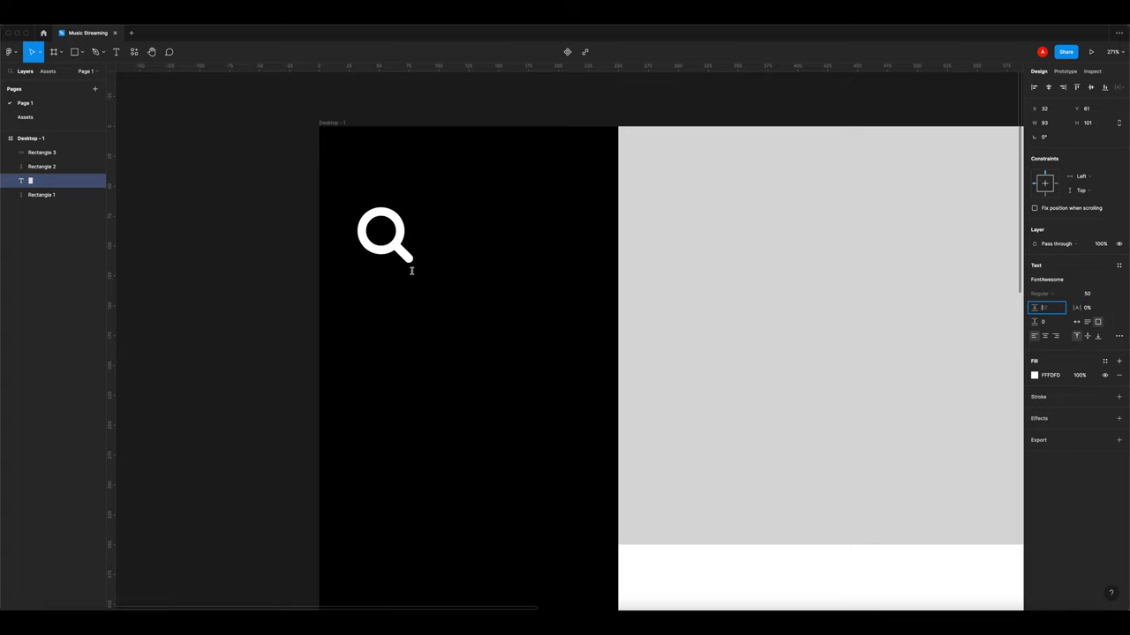
{"action": "left_click", "coordinate": [313, 297]}
{"action": "key", "text": "super+minus"}
{"action": "key", "text": "super+minus"}
{"action": "key", "text": "super+minus"}
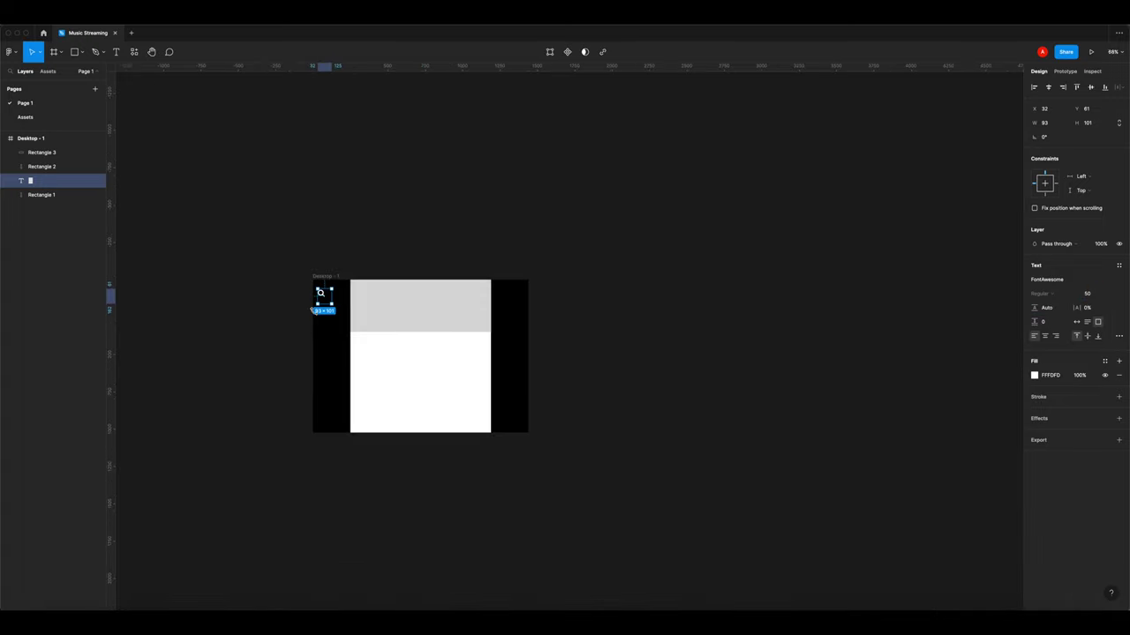
Set the search icon's font size to 20
{"action": "left_click", "coordinate": [301, 336]}
{"action": "key", "text": "super+plus"}
{"action": "key", "text": "super+plus"}
{"action": "left_click", "coordinate": [357, 277]}
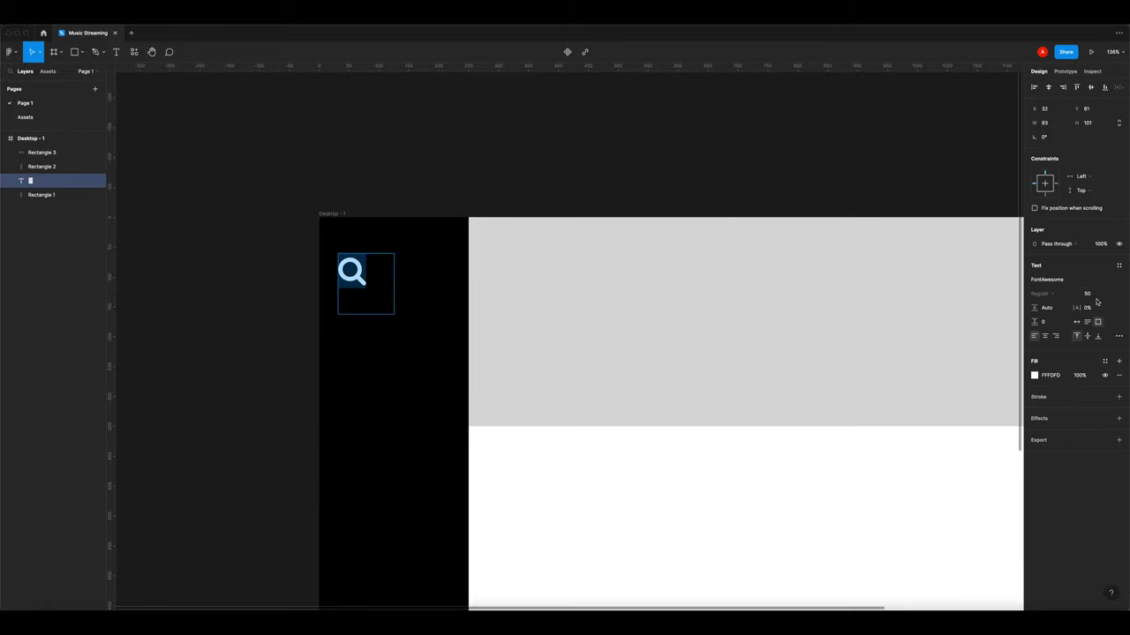
{"action": "type", "text": "20"}
{"action": "key", "text": "Tab"}
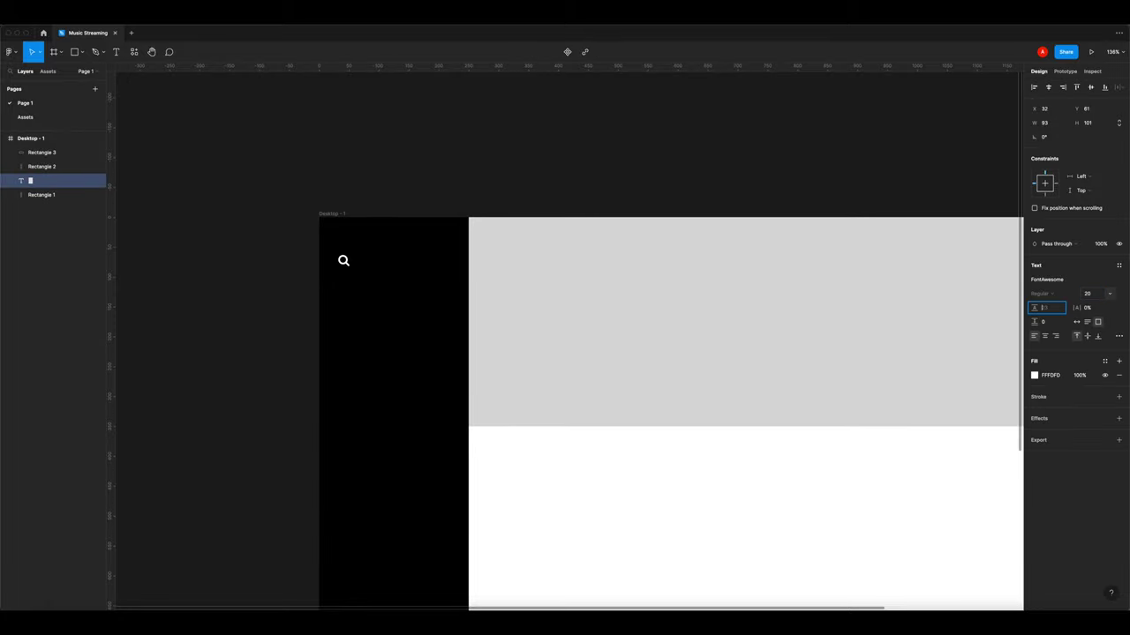
{"action": "left_click", "coordinate": [288, 317]}
{"action": "key", "text": "super+minus"}
{"action": "left_click_drag", "start_coordinate": [290, 324], "coordinate": [307, 297]}
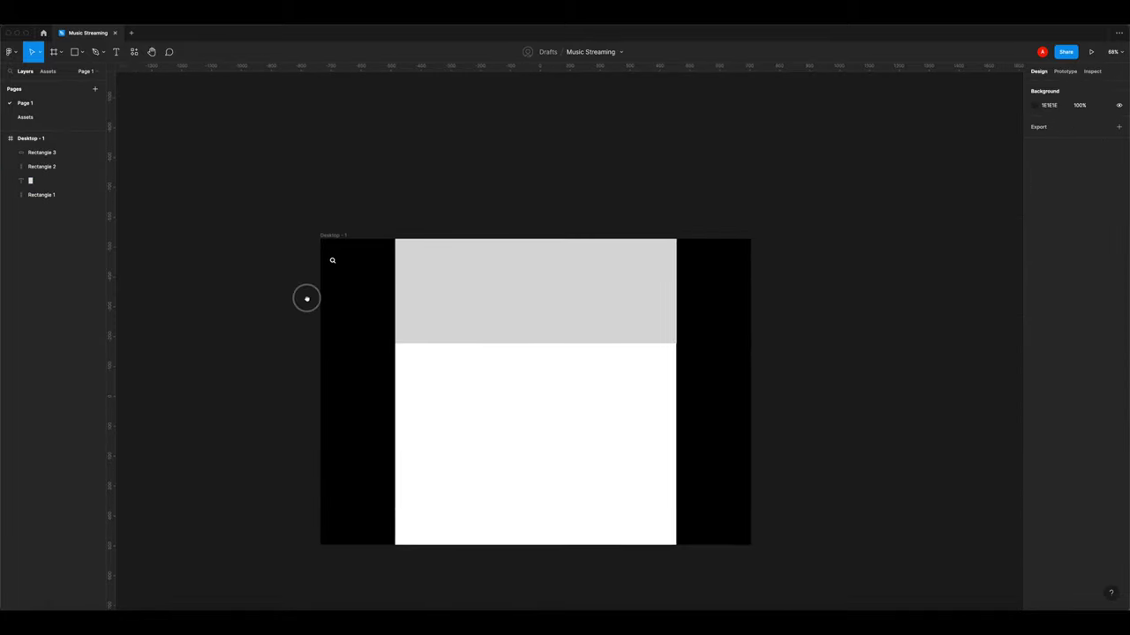
Shrink the search icon's text box to about 20 × 18 and move it to about X 35, Y 147 in the left sidebar
{"action": "scroll", "coordinate": [329, 262], "scroll_direction": "up", "scroll_amount": 5}
{"action": "left_click", "coordinate": [344, 250]}
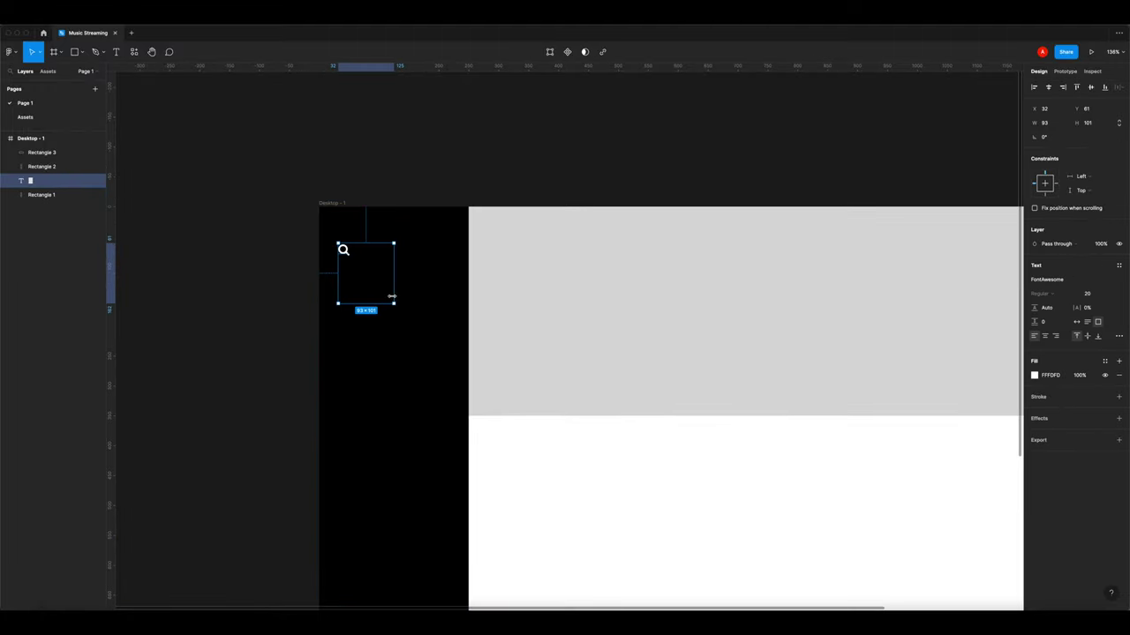
{"action": "left_click_drag", "start_coordinate": [368, 287], "coordinate": [354, 347]}
{"action": "left_click", "coordinate": [312, 266]}
{"action": "key", "text": "super+plus"}
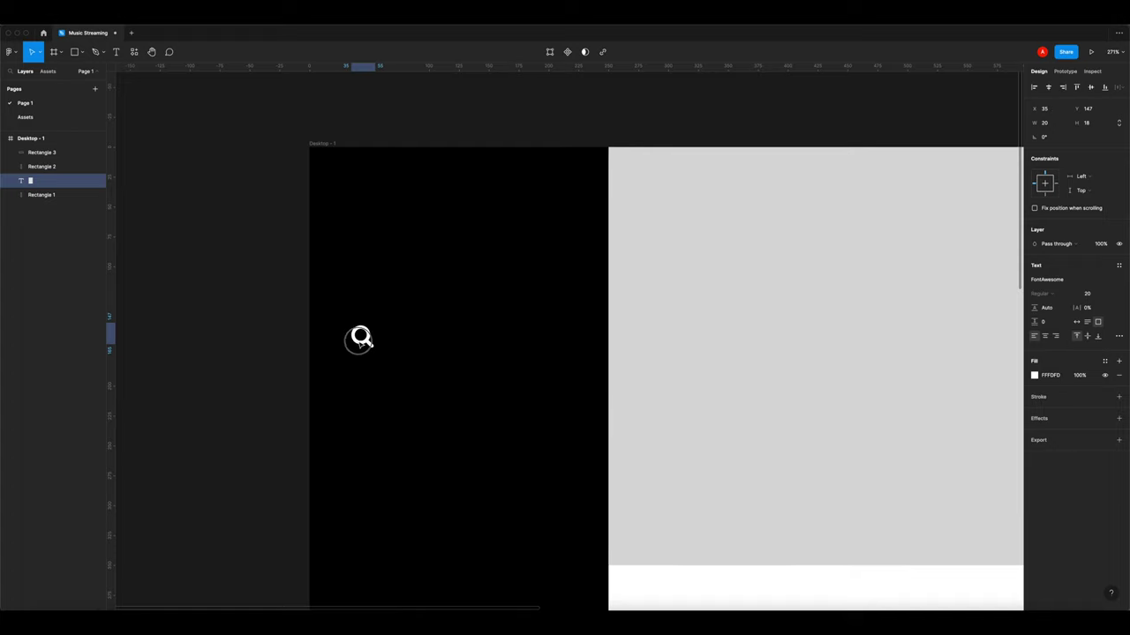
{"action": "left_click", "coordinate": [257, 323]}
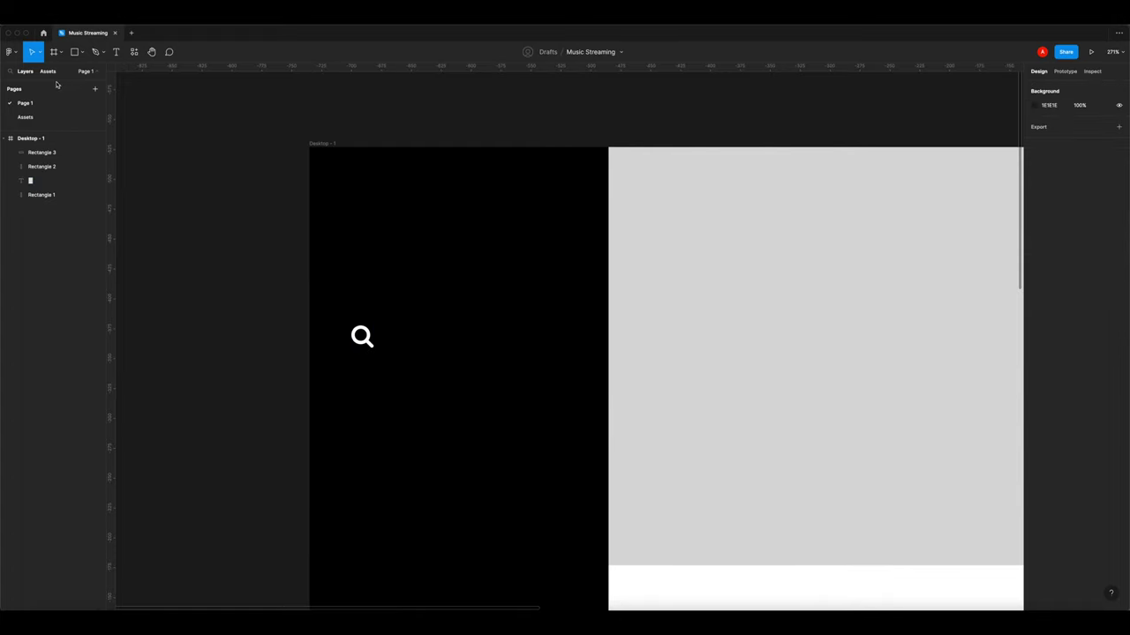
Copy the home icon from the Assets page and paste it into the Desktop frame on Page 1
{"action": "left_click", "coordinate": [48, 71]}
{"action": "left_click", "coordinate": [27, 71]}
{"action": "left_click", "coordinate": [25, 116]}
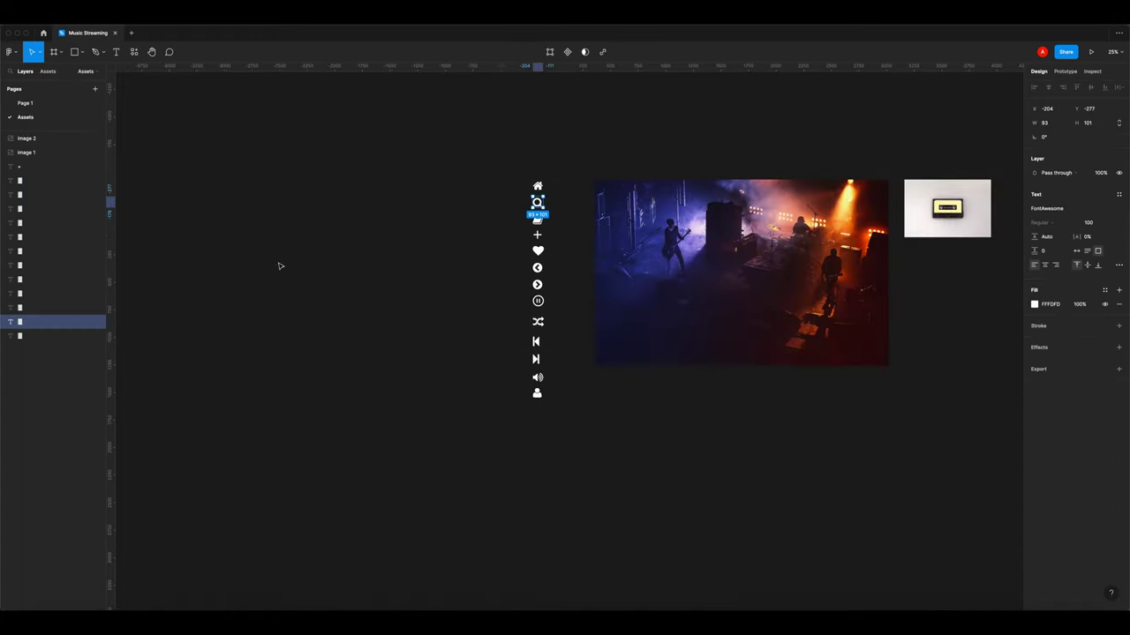
{"action": "left_click", "coordinate": [537, 186]}
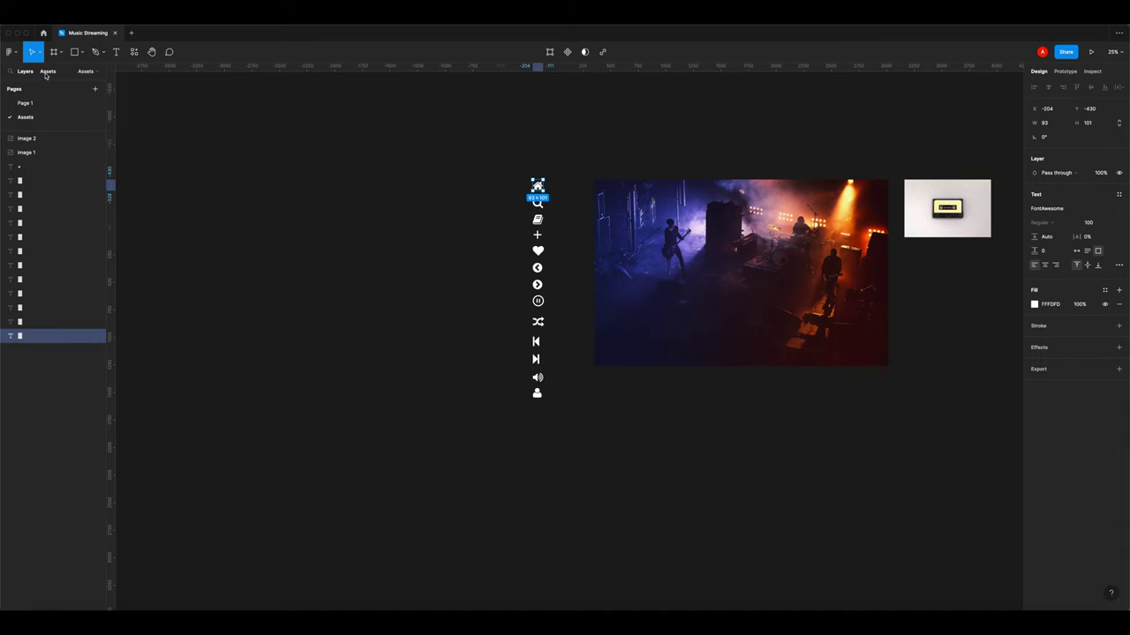
{"action": "key", "text": "ctrl+c"}
{"action": "left_click", "coordinate": [25, 103]}
{"action": "key", "text": "ctrl+v"}
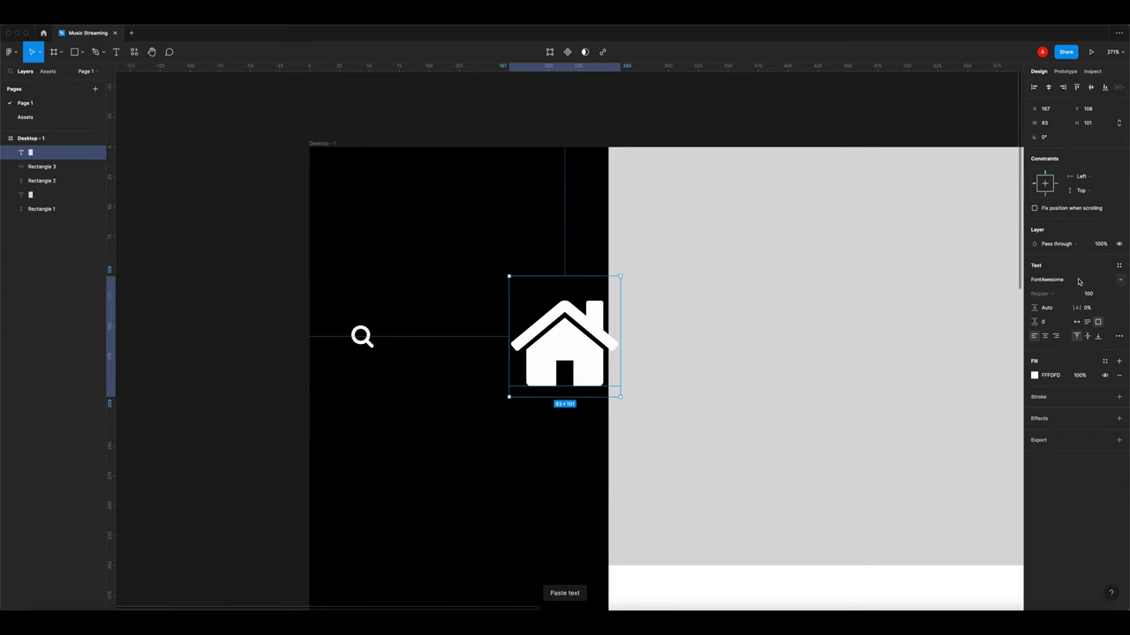
Set the home icon's font size to 25, then fit its box to about 25 × 27 above the search icon at X 30, Y 94
{"action": "type", "text": "25"}
{"action": "key", "text": "Tab"}
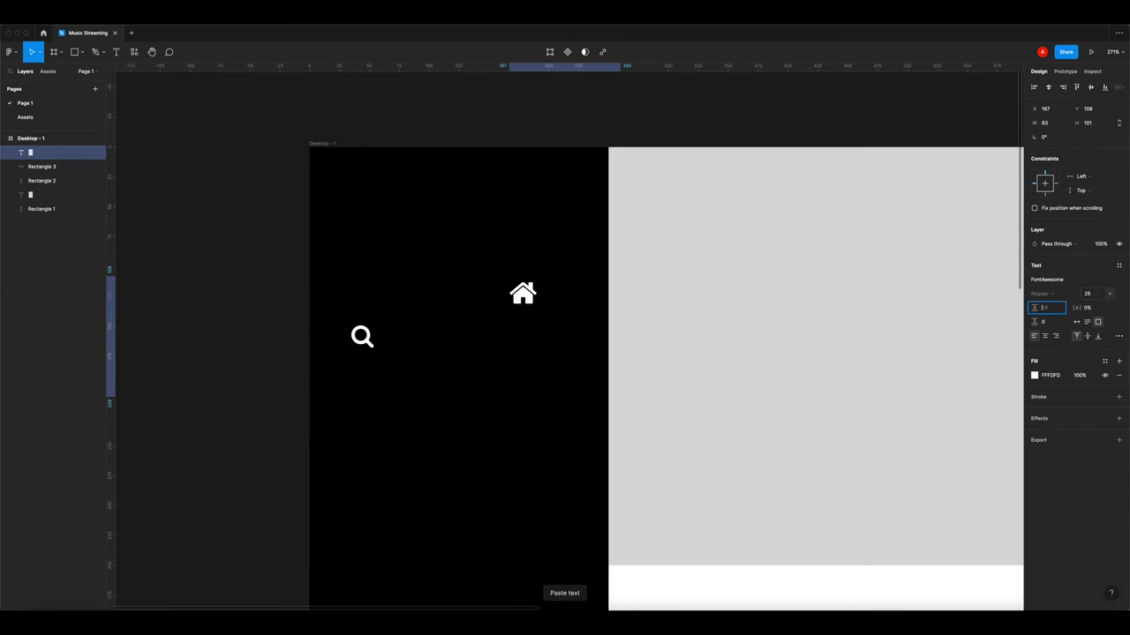
{"action": "left_click_drag", "start_coordinate": [620, 397], "coordinate": [363, 284]}
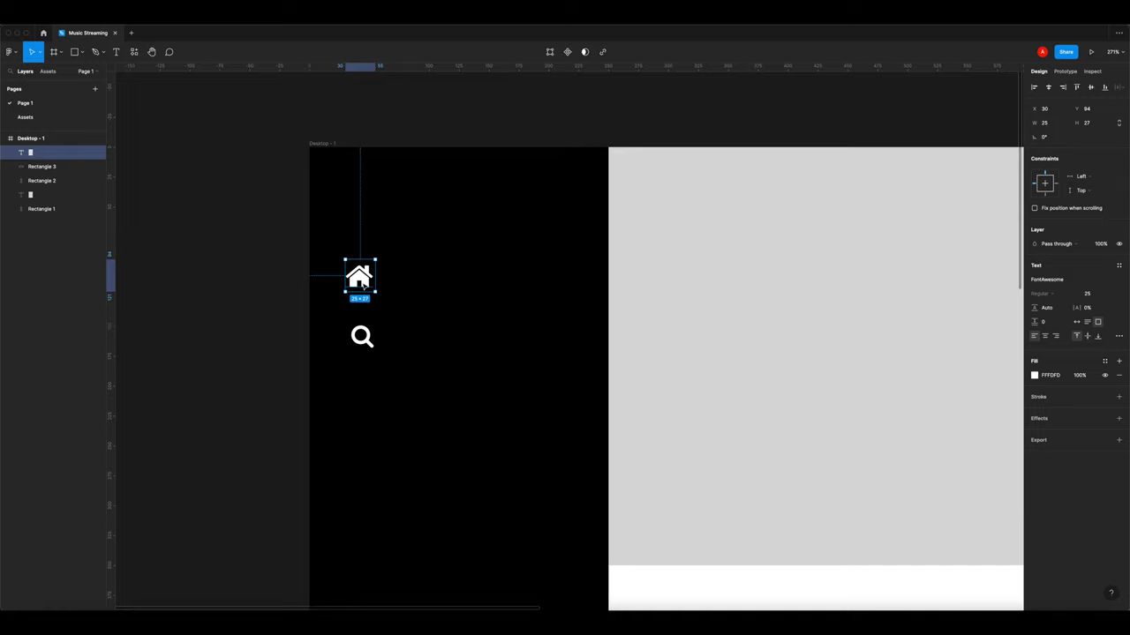
Copy the book icon from the Assets page into the Desktop frame on Page 1 and move it to about X 42, Y 178
{"action": "left_click", "coordinate": [54, 118]}
{"action": "left_click", "coordinate": [538, 219]}
{"action": "left_click", "coordinate": [25, 103]}
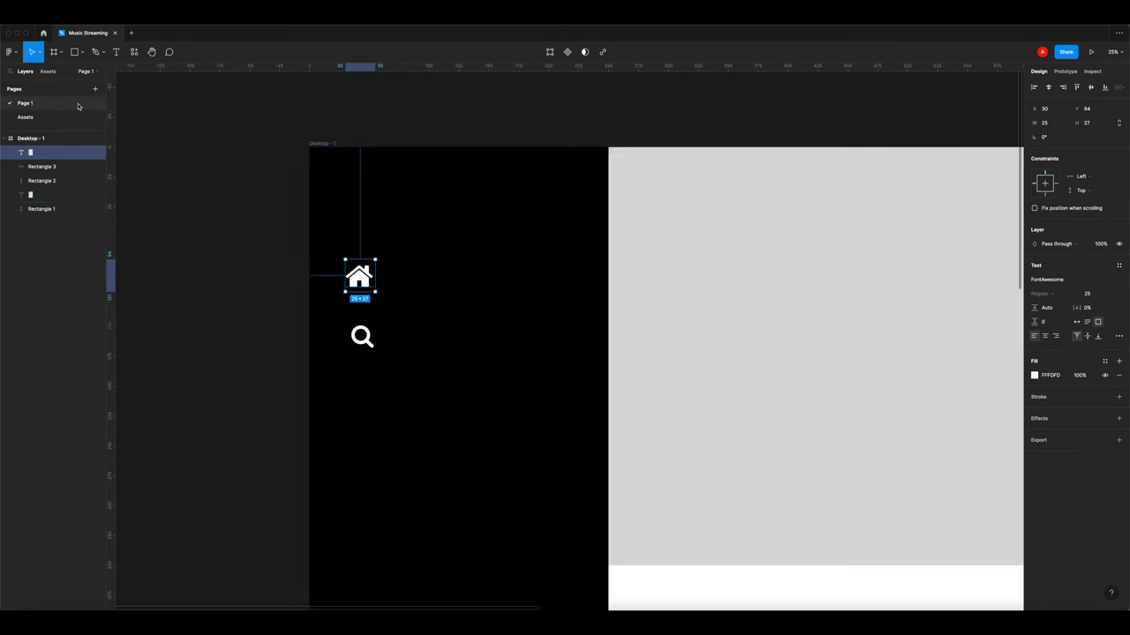
{"action": "key", "text": "ctrl+v"}
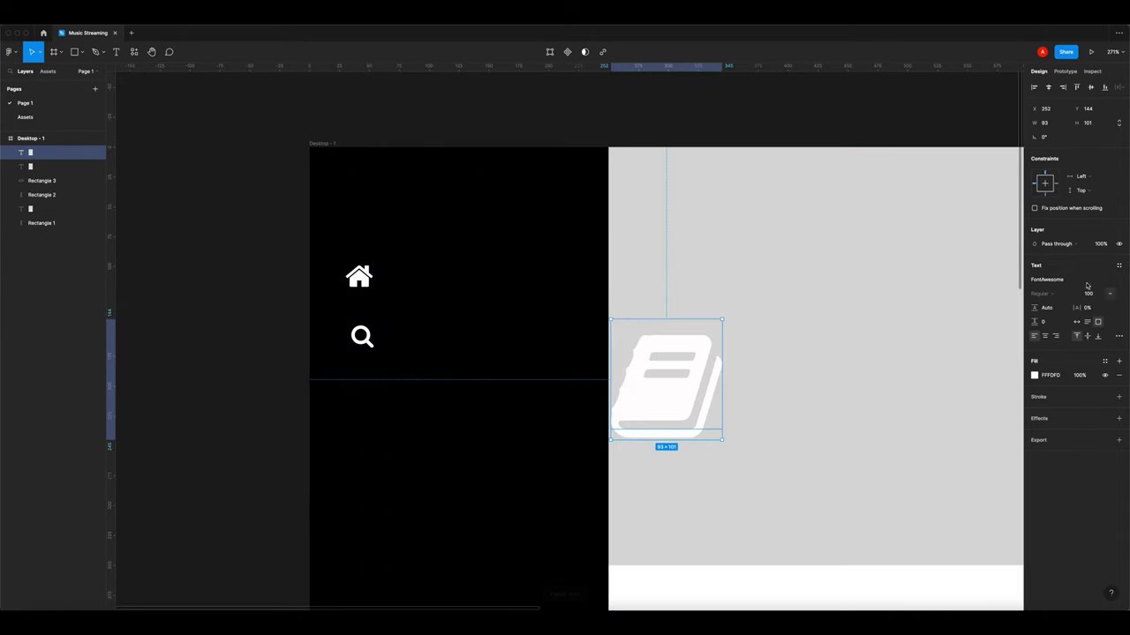
{"action": "left_click_drag", "start_coordinate": [698, 397], "coordinate": [447, 439]}
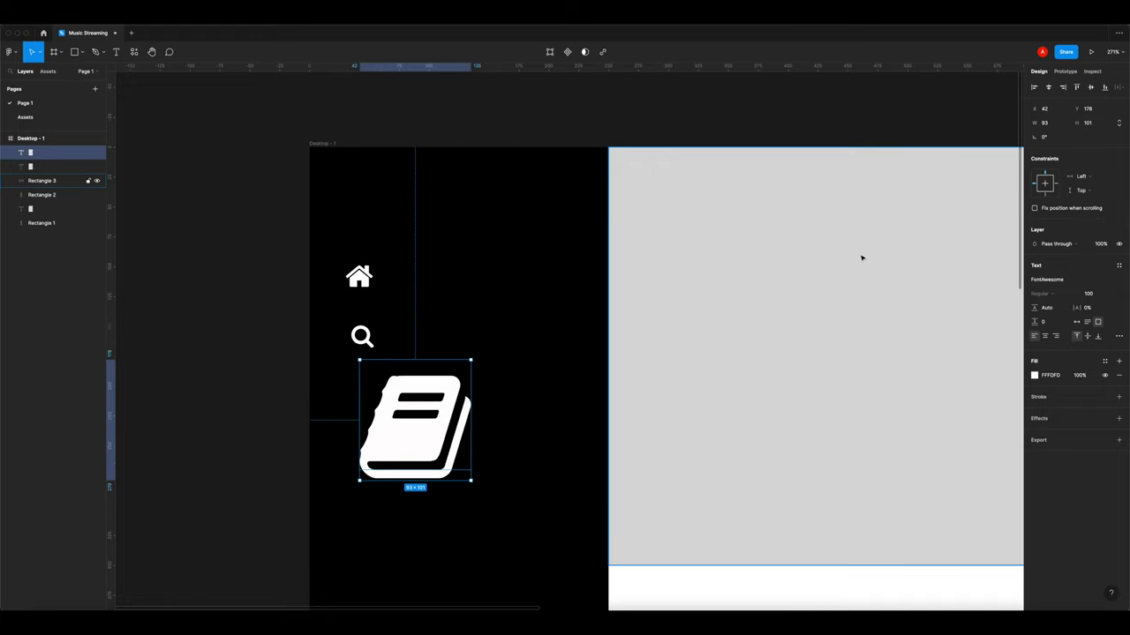
Set the book icon's font size to 25, then shrink its text box and line it up below the search icon
{"action": "left_click", "coordinate": [1094, 298]}
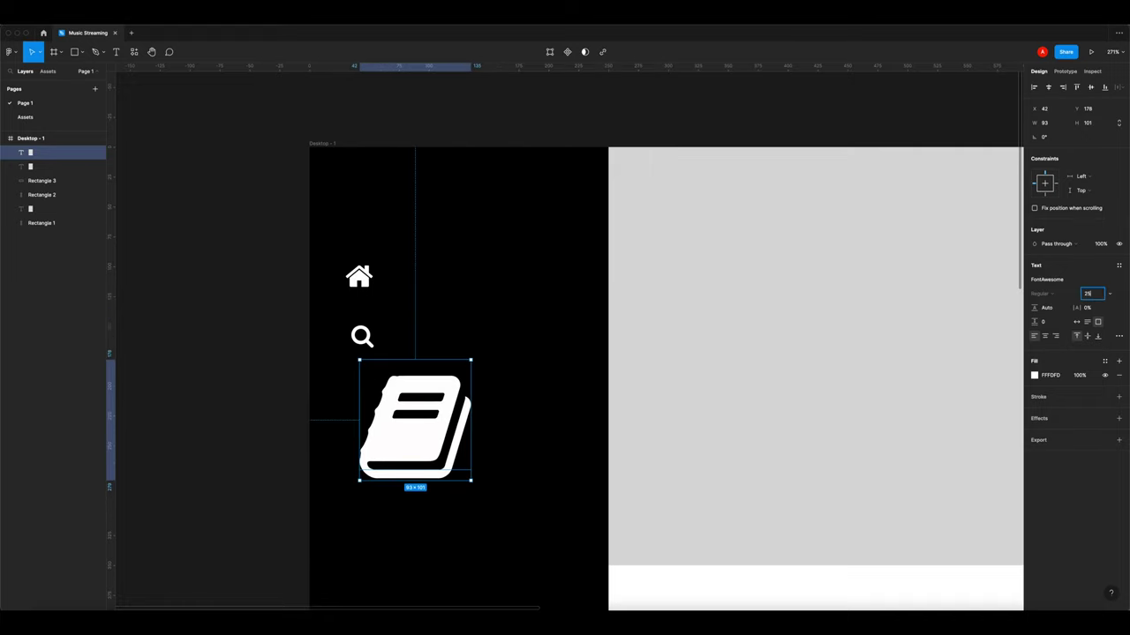
{"action": "type", "text": "25"}
{"action": "key", "text": "Tab"}
{"action": "left_click_drag", "start_coordinate": [469, 480], "coordinate": [360, 400]}
{"action": "left_click", "coordinate": [265, 393]}
{"action": "scroll", "coordinate": [371, 380], "scroll_direction": "down", "scroll_amount": 5}
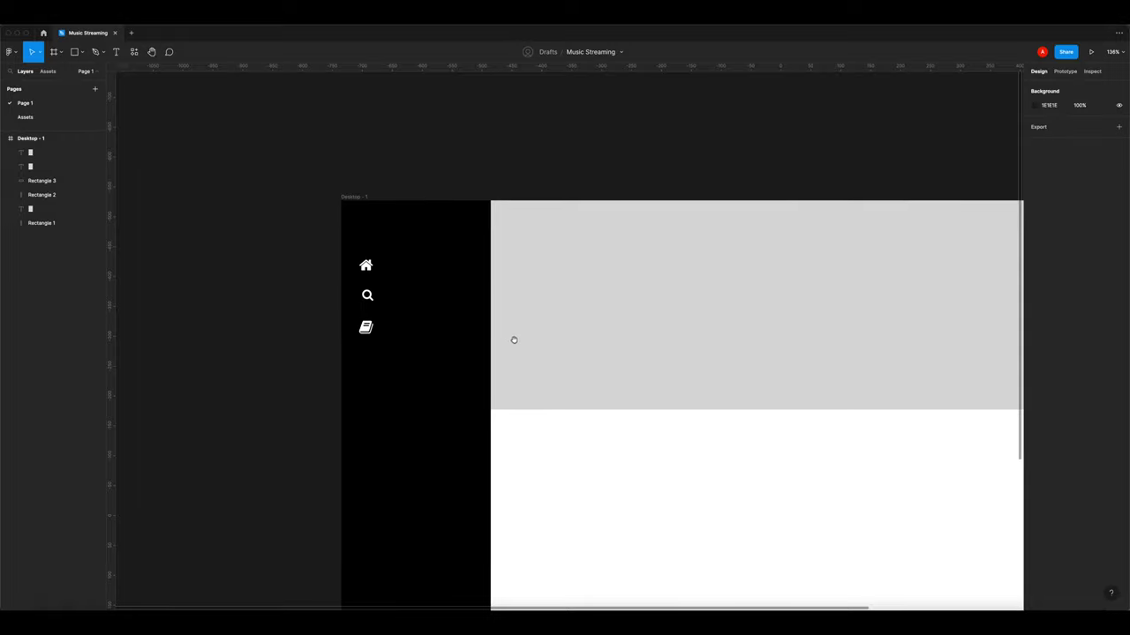
Copy the plus and heart icons from the Assets page into the Desktop frame and place them below the book icon at about X 30
{"action": "left_click", "coordinate": [44, 117]}
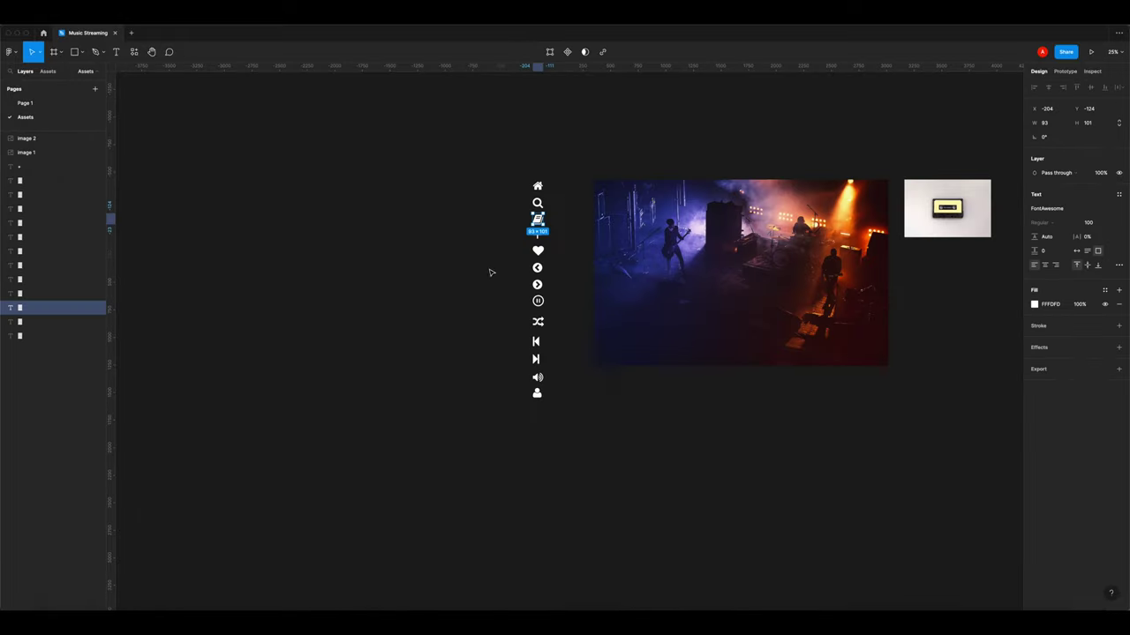
{"action": "left_click", "coordinate": [536, 236]}
{"action": "left_click", "coordinate": [538, 250], "text": "shift"}
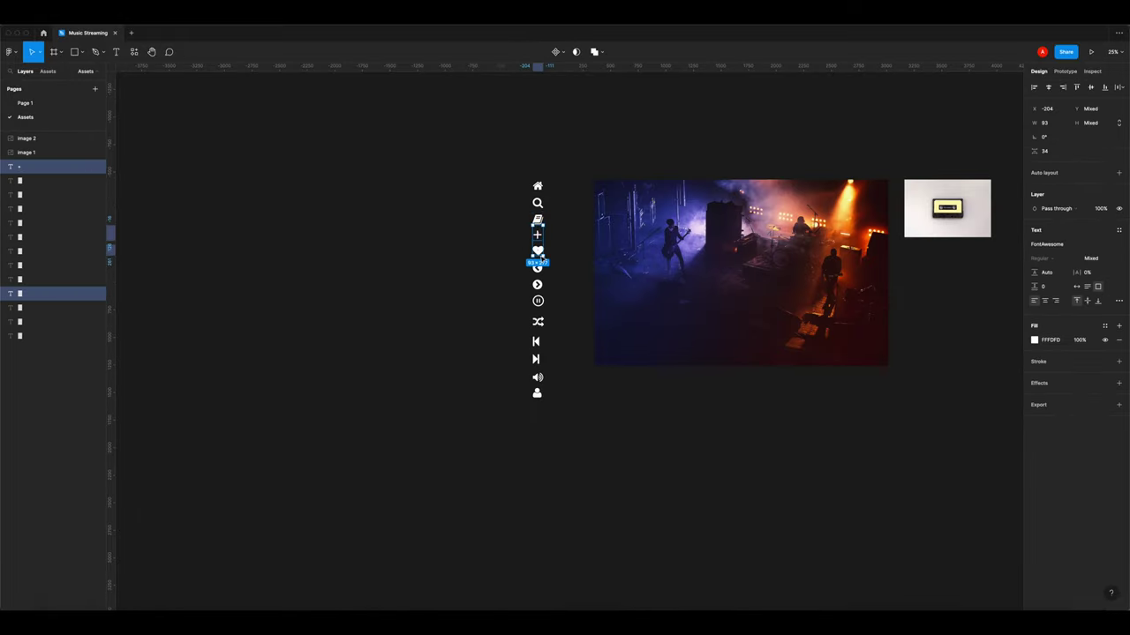
{"action": "left_click", "coordinate": [35, 106]}
{"action": "key", "text": "ctrl+v"}
{"action": "left_click_drag", "start_coordinate": [567, 308], "coordinate": [388, 393]}
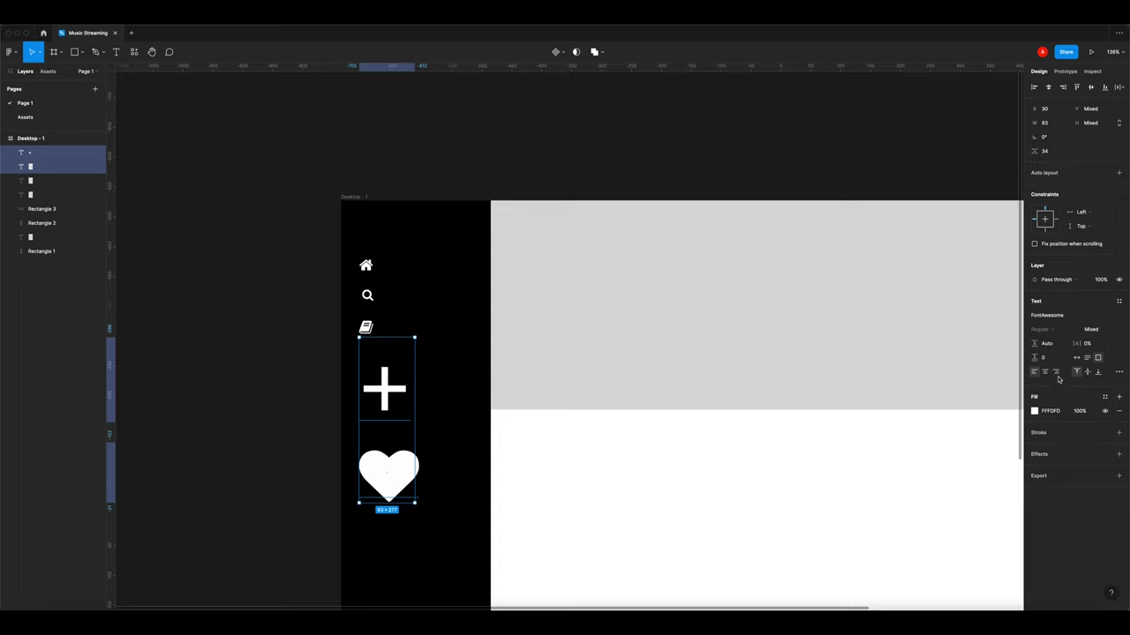
Set the font size of both the plus and heart icons to 25
{"action": "left_click", "coordinate": [1097, 330]}
{"action": "type", "text": "25"}
{"action": "key", "text": "Tab"}
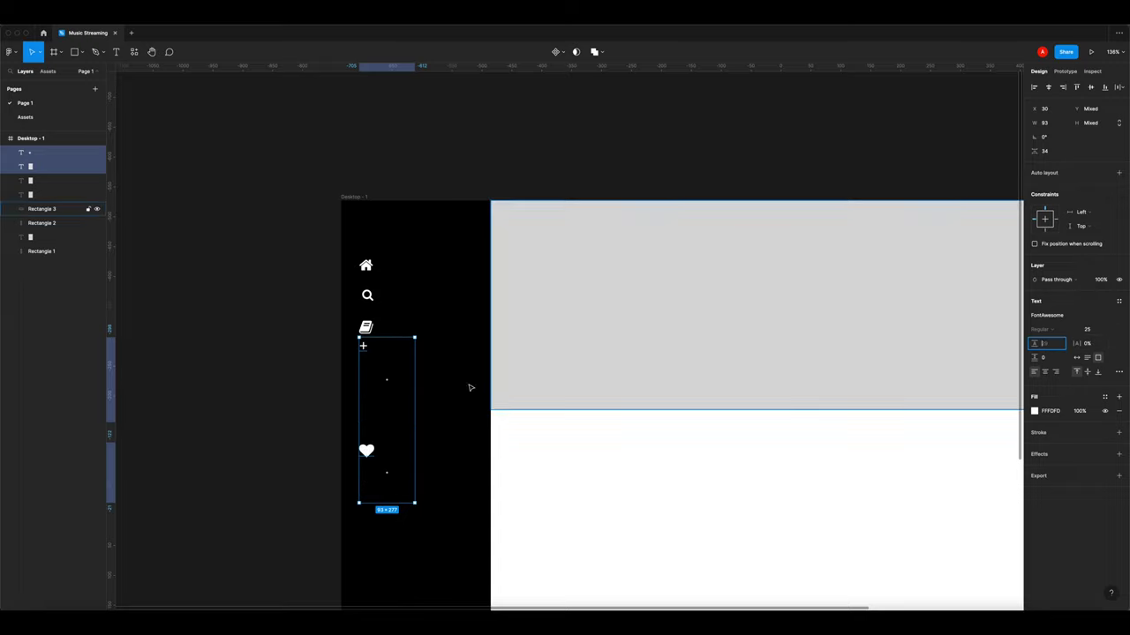
{"action": "left_click", "coordinate": [330, 376]}
Move the plus icon to about X 35, Y 250, set its font size to 50 and shrink its box to about 30 × 45
{"action": "left_click_drag", "start_coordinate": [364, 347], "coordinate": [367, 360]}
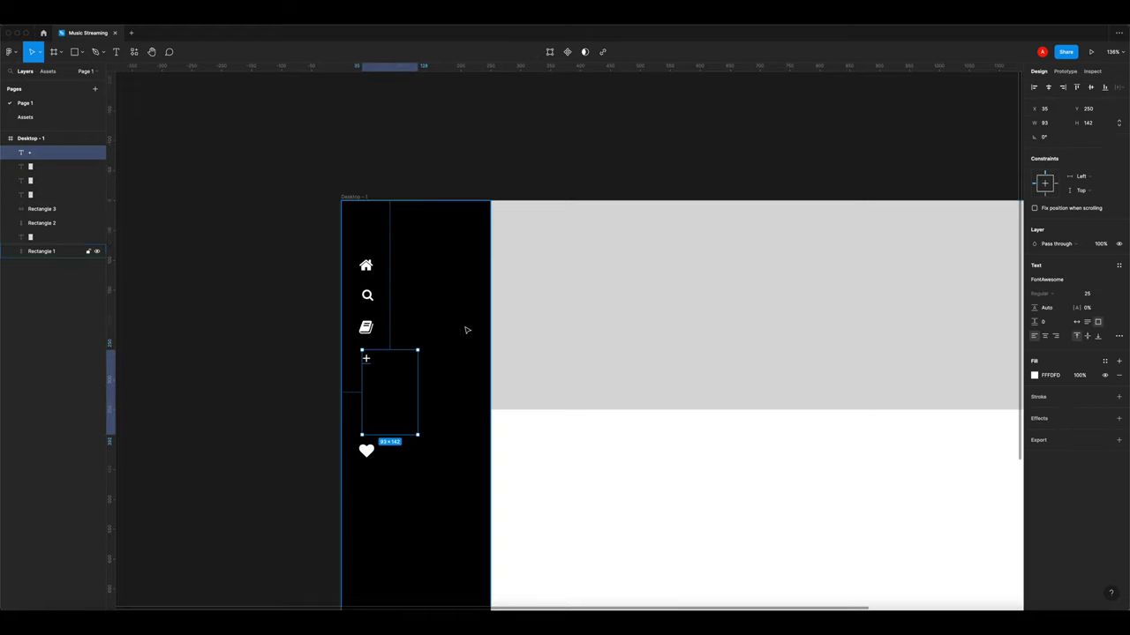
{"action": "left_click", "coordinate": [1091, 294]}
{"action": "type", "text": "50"}
{"action": "key", "text": "Tab"}
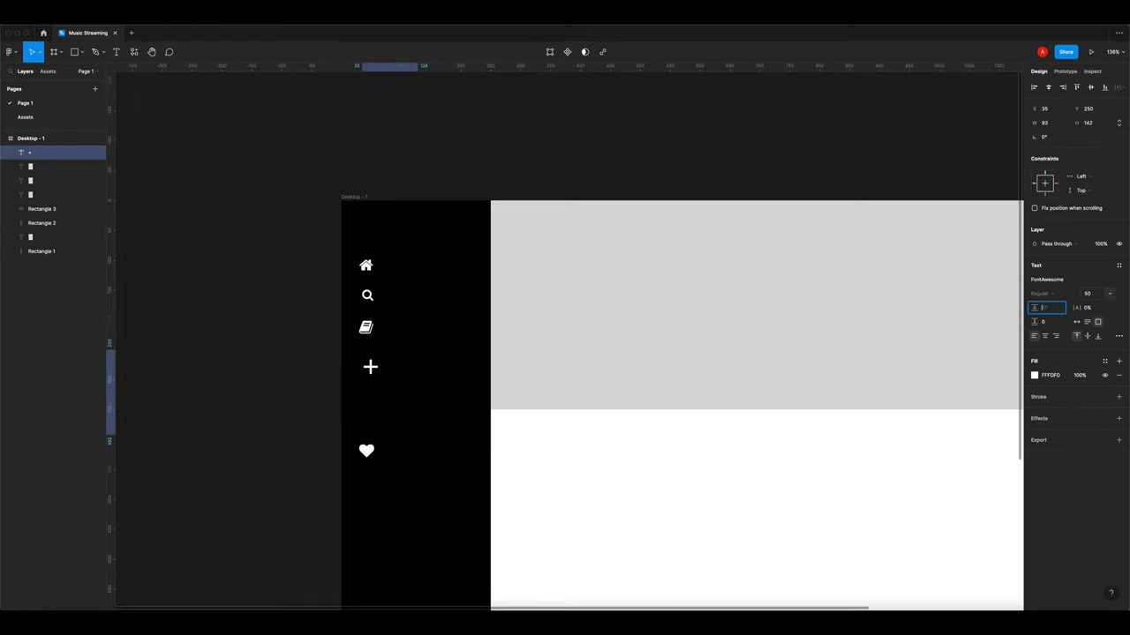
{"action": "left_click_drag", "start_coordinate": [416, 434], "coordinate": [381, 378]}
Set the plus icon's font size to 40 and shift it slightly down, in line with the icons above
{"action": "left_click", "coordinate": [1094, 295]}
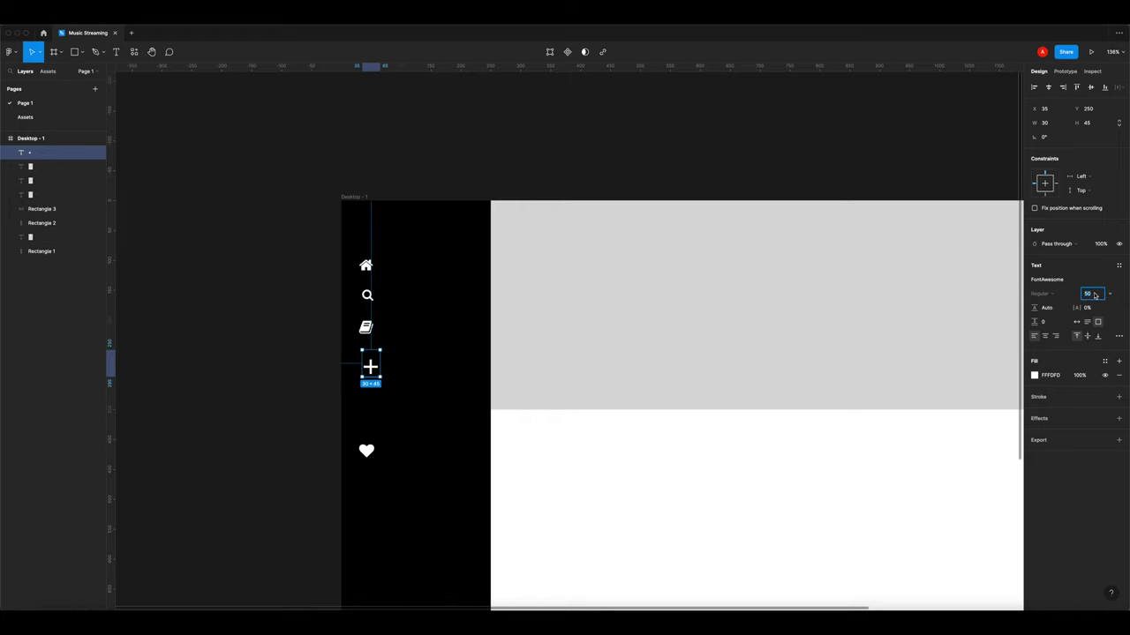
{"action": "type", "text": "40"}
{"action": "key", "text": "Tab"}
{"action": "left_click", "coordinate": [317, 358]}
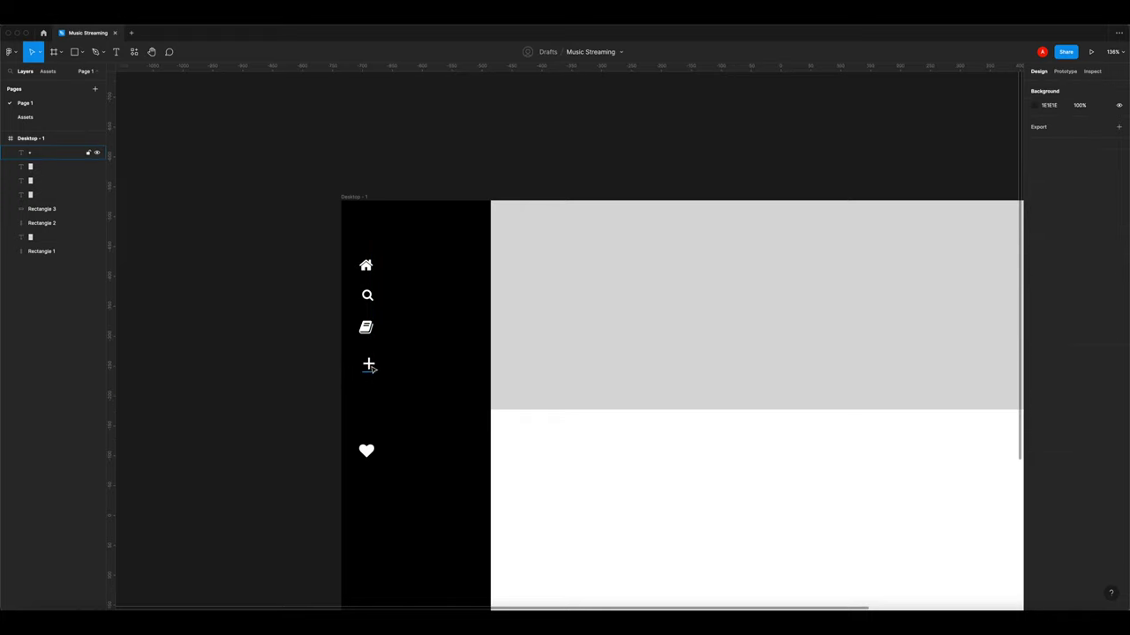
{"action": "left_click_drag", "start_coordinate": [372, 372], "coordinate": [369, 375]}
Move the heart icon up to sit just below the plus icon and shrink its text box to fit
{"action": "left_click_drag", "start_coordinate": [366, 450], "coordinate": [370, 409]}
{"action": "left_click_drag", "start_coordinate": [415, 458], "coordinate": [379, 415]}
{"action": "left_click", "coordinate": [313, 427]}
{"action": "scroll", "coordinate": [379, 433], "scroll_direction": "down", "scroll_amount": 2}
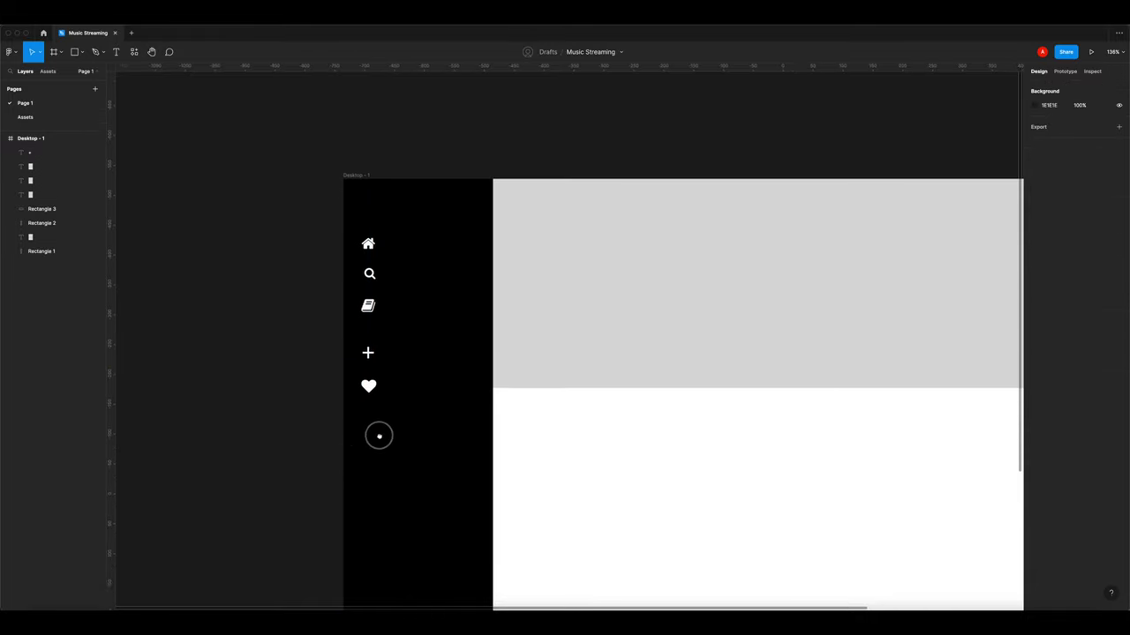
Draw a horizontal divider line below the heart icon, spanning most of the left sidebar's width
{"action": "left_click", "coordinate": [81, 51]}
{"action": "left_click", "coordinate": [74, 84]}
{"action": "left_click_drag", "start_coordinate": [361, 408], "coordinate": [476, 409]}
{"action": "left_click", "coordinate": [326, 441]}
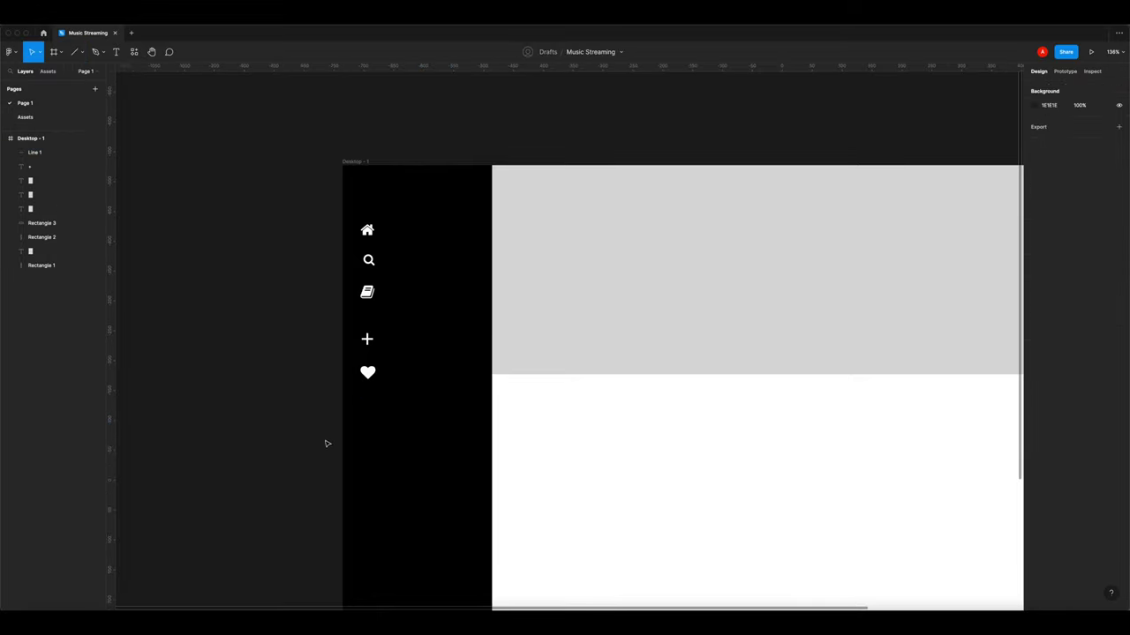
Change the divider line's stroke colour to white
{"action": "left_click", "coordinate": [386, 411]}
{"action": "left_click", "coordinate": [1034, 301]}
{"action": "mouse_move", "coordinate": [986, 345]}
{"action": "left_mouse_down"}
{"action": "mouse_move", "coordinate": [963, 351]}
{"action": "mouse_move", "coordinate": [808, 250]}
{"action": "left_mouse_up"}
{"action": "left_click", "coordinate": [322, 416]}
{"action": "scroll", "coordinate": [459, 368], "scroll_direction": "down", "scroll_amount": 3}
{"action": "scroll", "coordinate": [404, 373], "scroll_direction": "up", "scroll_amount": 2}
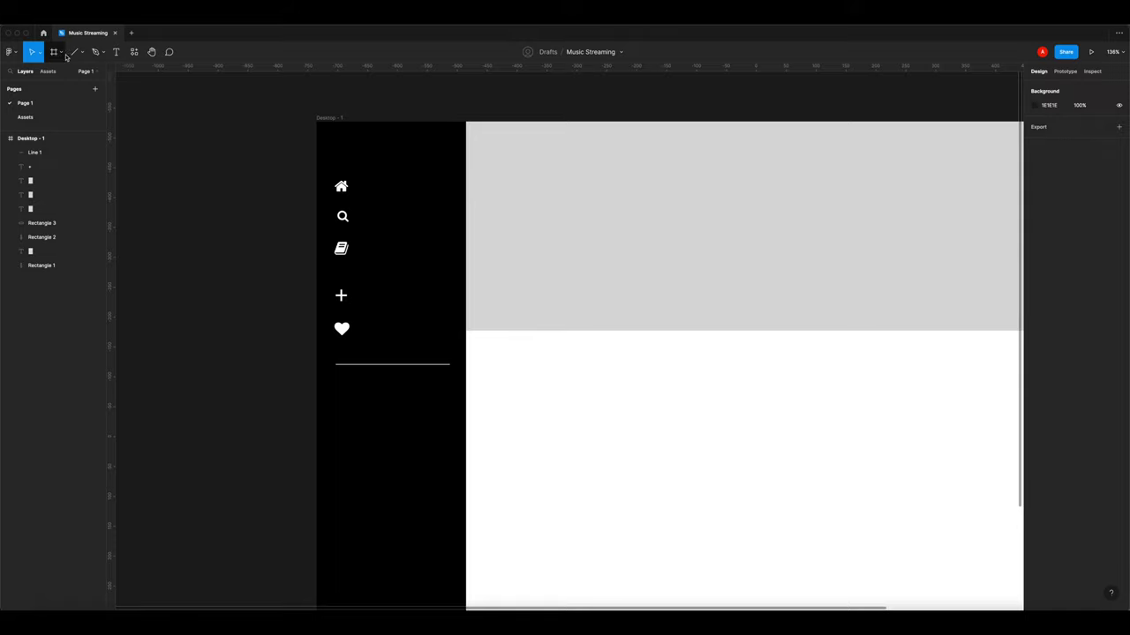
Add a Montserrat text box of about 136 × 22 beside the home icon, reading "Home"
{"action": "left_click", "coordinate": [120, 52]}
{"action": "left_click_drag", "start_coordinate": [368, 178], "coordinate": [449, 192]}
{"action": "left_click", "coordinate": [1070, 279]}
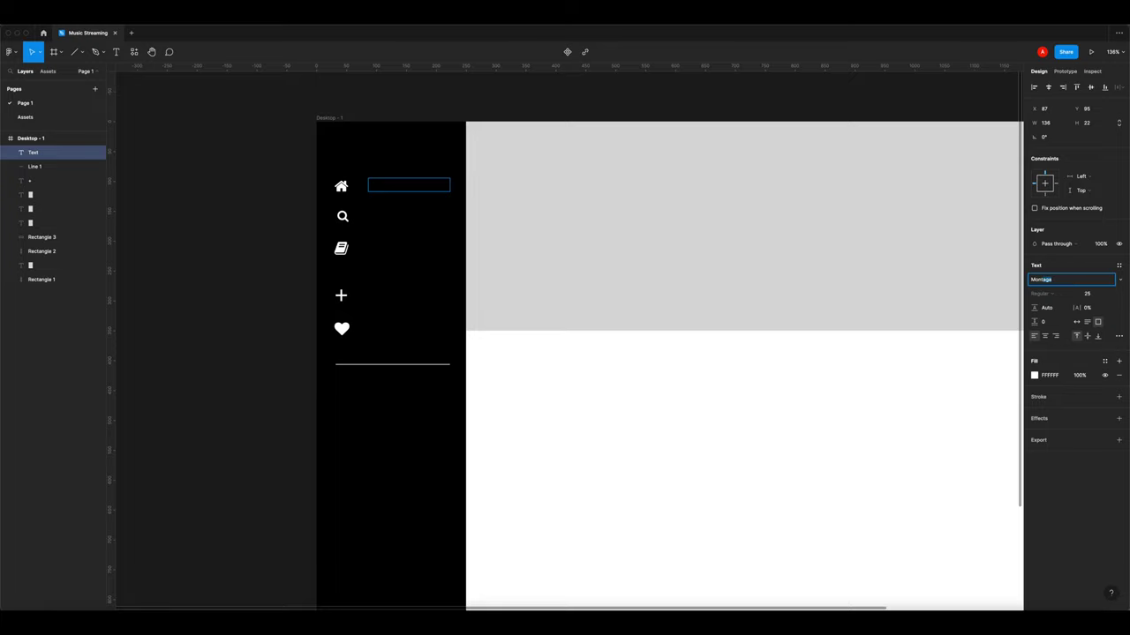
{"action": "key", "text": "Tab"}
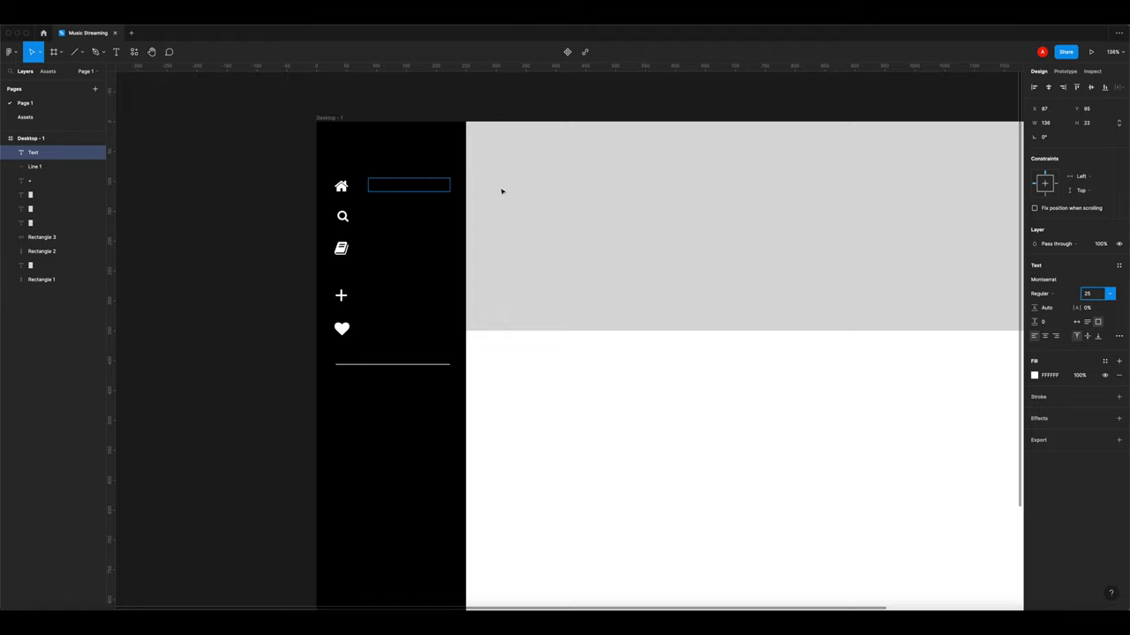
{"action": "double_click", "coordinate": [414, 184]}
{"action": "type", "text": "Home"}
Format the "Home" label as Helvetica Light at font size 18
{"action": "key", "text": "ctrl+a"}
{"action": "left_click", "coordinate": [1105, 293]}
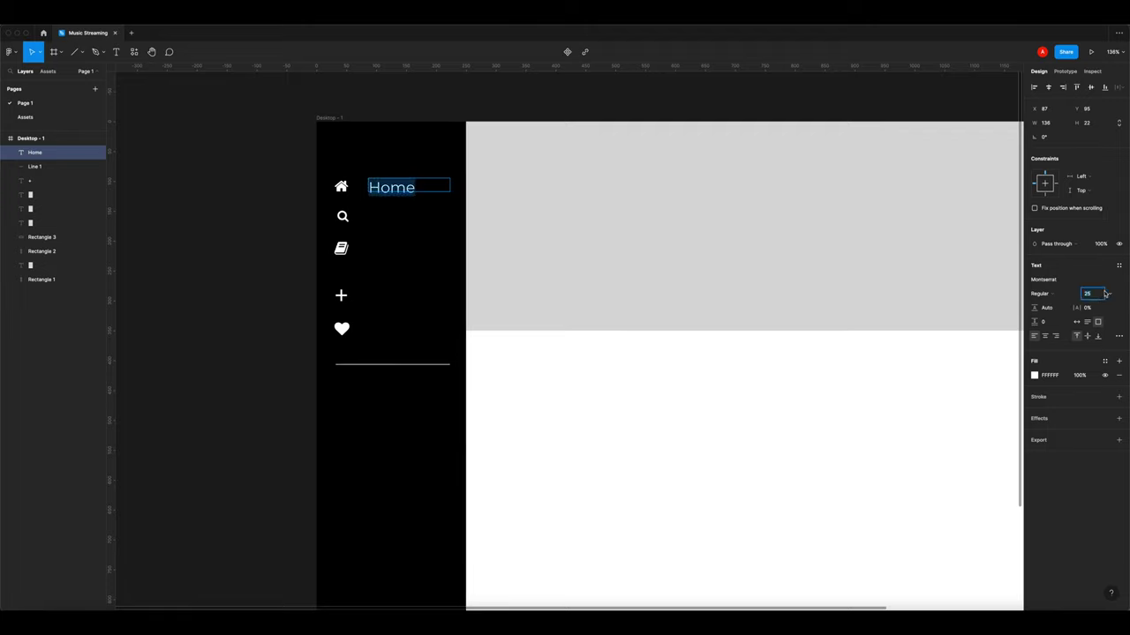
{"action": "type", "text": "18"}
{"action": "key", "text": "Tab"}
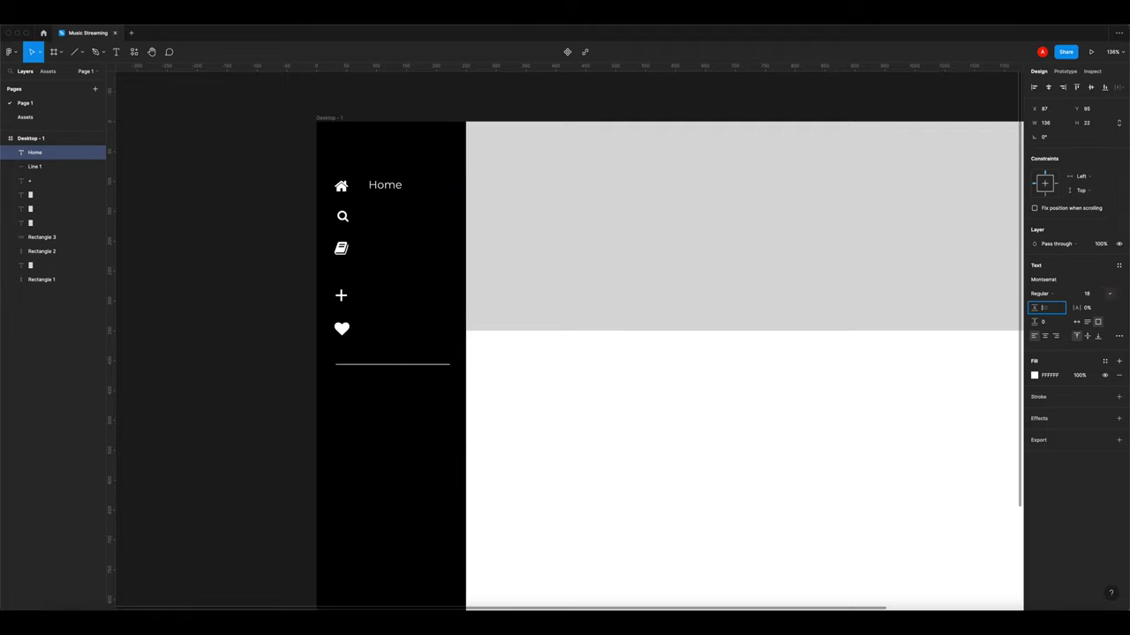
{"action": "left_click", "coordinate": [1059, 281]}
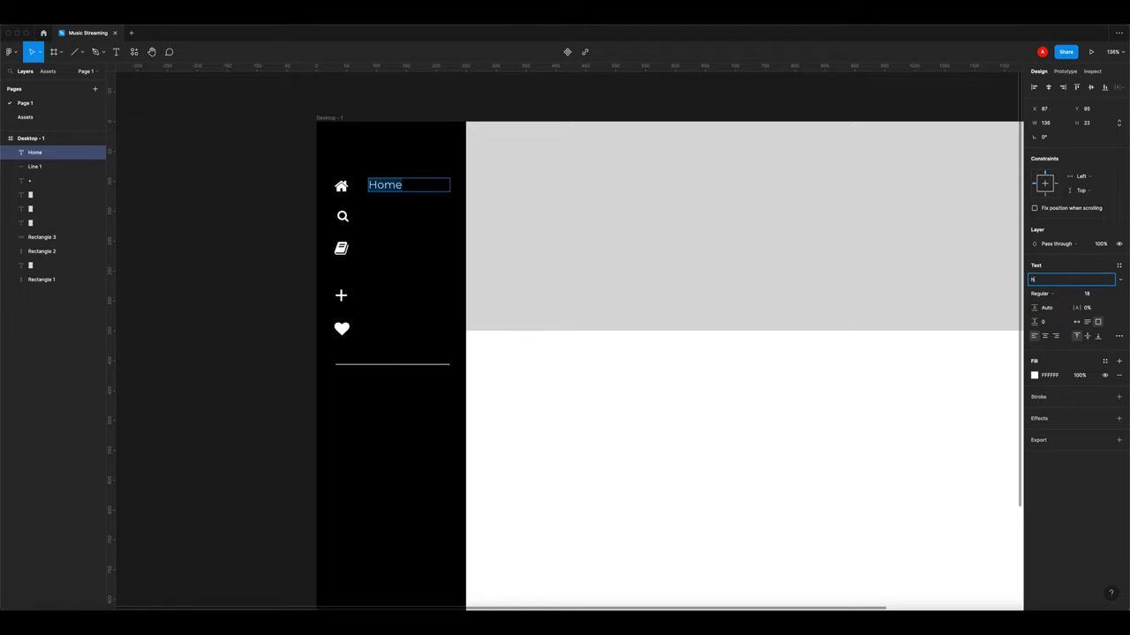
{"action": "type", "text": "H"}
{"action": "key", "text": "Tab"}
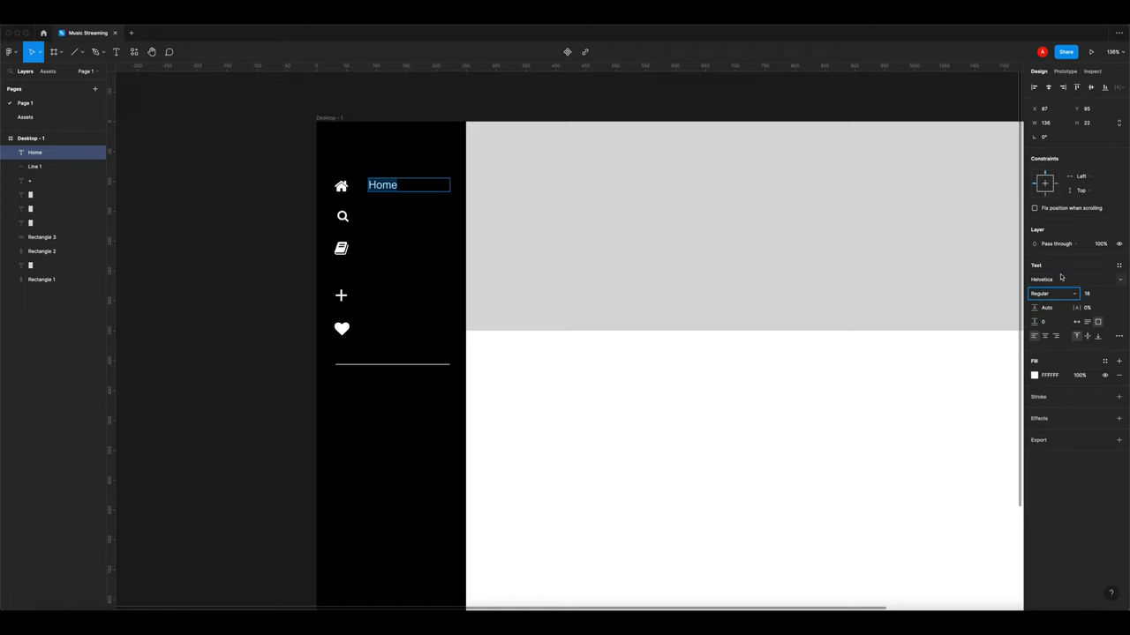
{"action": "left_click", "coordinate": [1060, 294]}
{"action": "left_click", "coordinate": [1031, 288]}
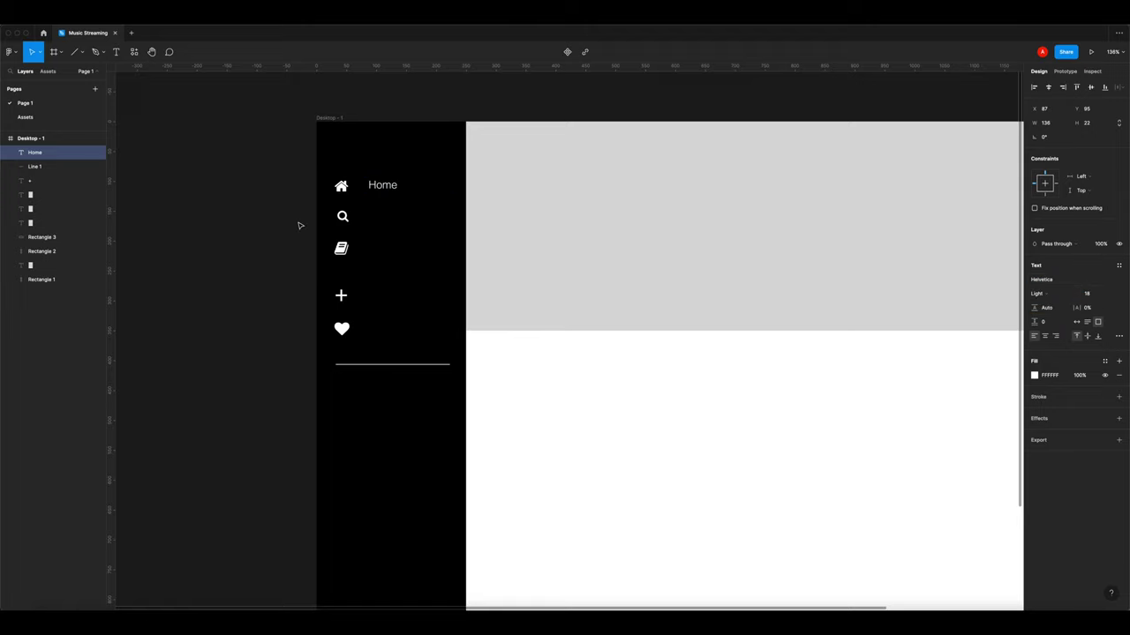
Align the "Home" label with the home icon at about X 79, fit its box to 53 × 22 and duplicate it beside the search icon
{"action": "scroll", "coordinate": [325, 203], "scroll_direction": "up", "scroll_amount": 5}
{"action": "left_click_drag", "start_coordinate": [437, 170], "coordinate": [428, 175]}
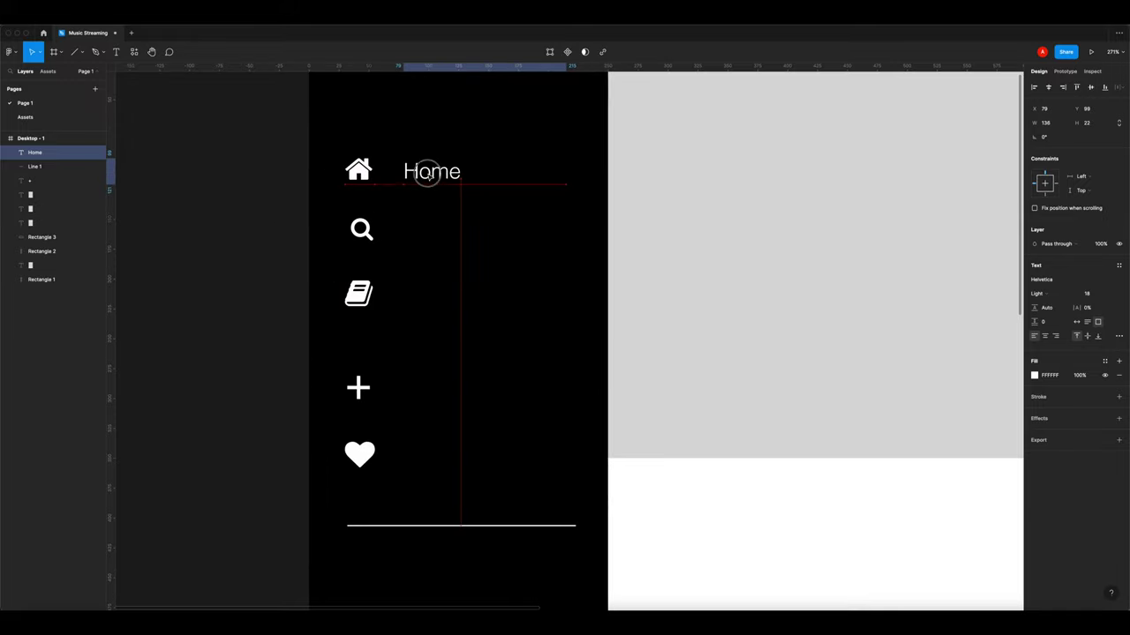
{"action": "left_click_drag", "start_coordinate": [565, 171], "coordinate": [440, 230]}
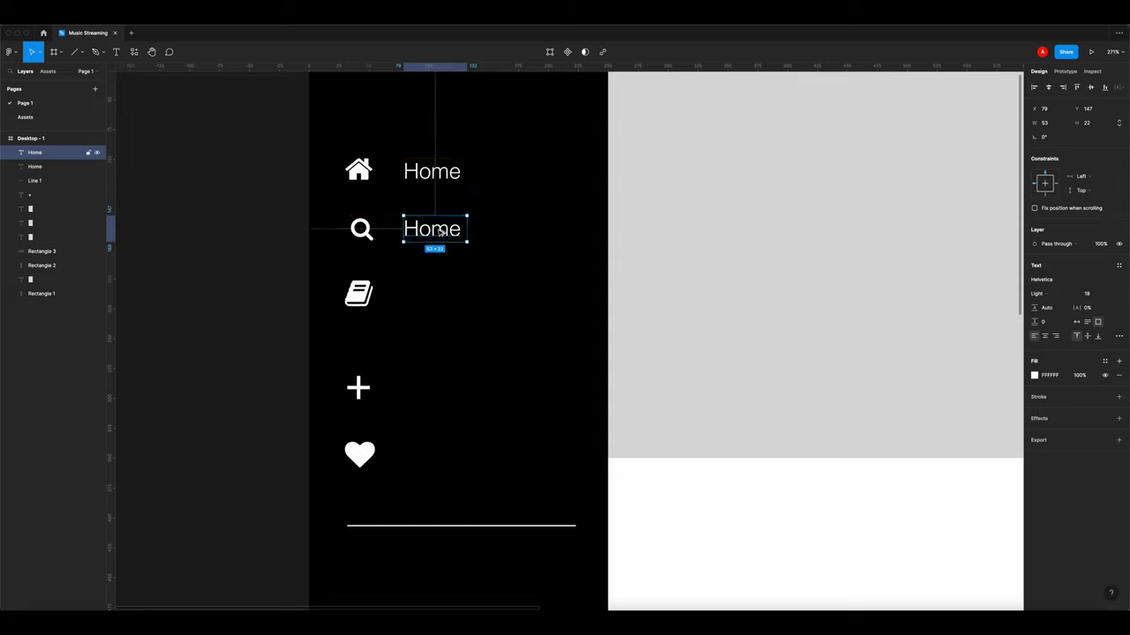
Change the duplicate to "Search" with its box widened to about 60, and copy it beside the book icon at about Y 200
{"action": "double_click", "coordinate": [432, 229]}
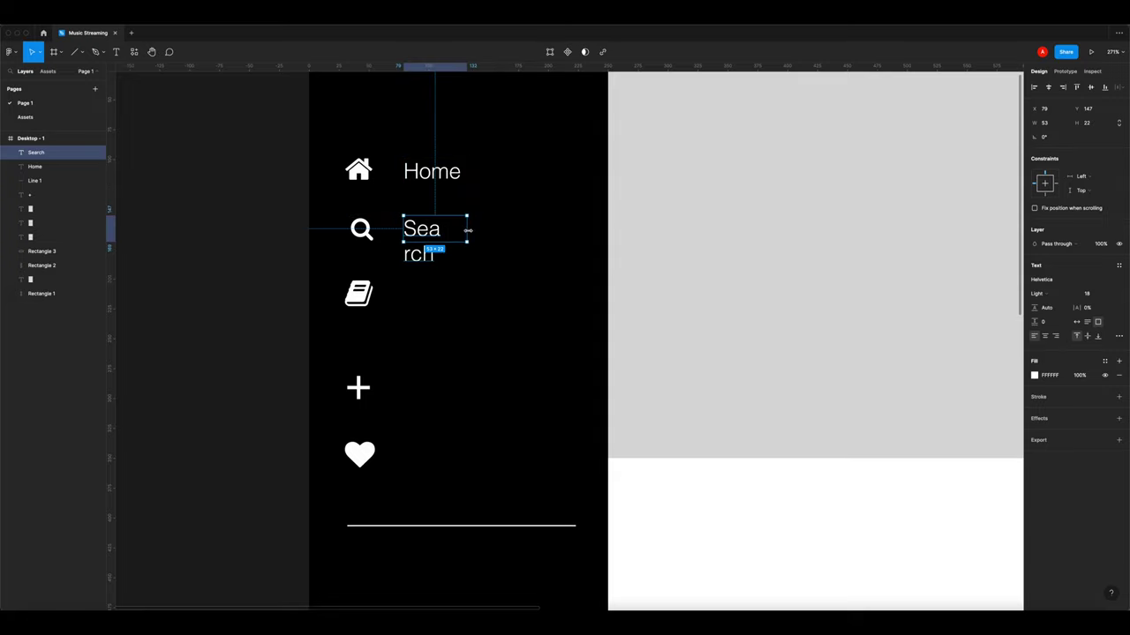
{"action": "left_click_drag", "start_coordinate": [467, 229], "coordinate": [433, 297]}
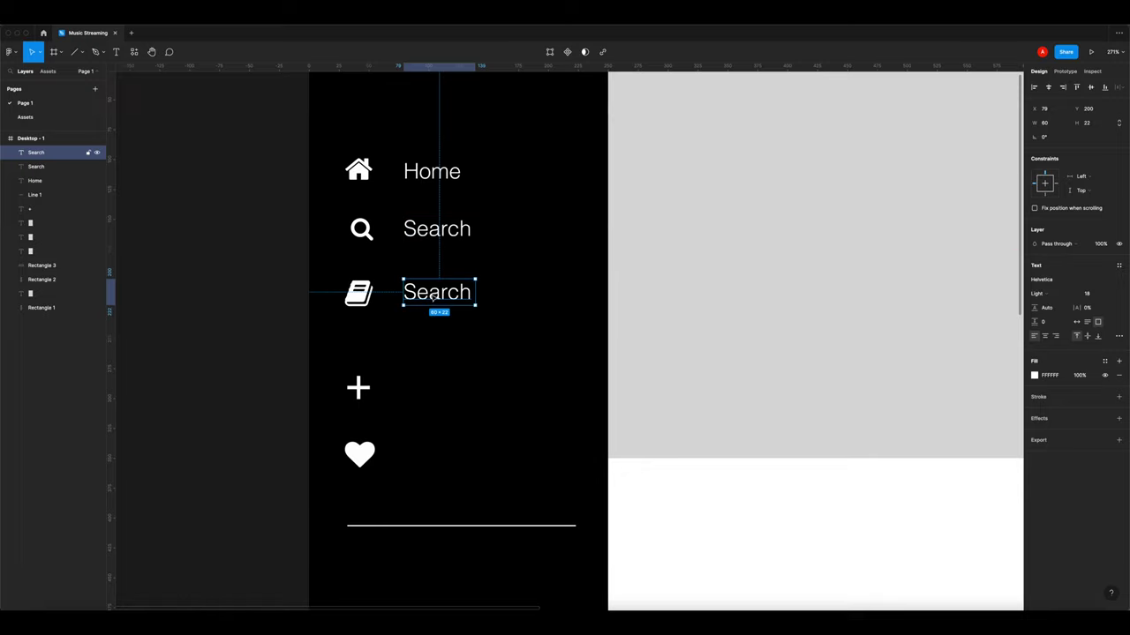
Change the label beside the book icon to "Your Libary" and widen its text box to about 95
{"action": "double_click", "coordinate": [433, 294]}
{"action": "type", "text": "Your L"}
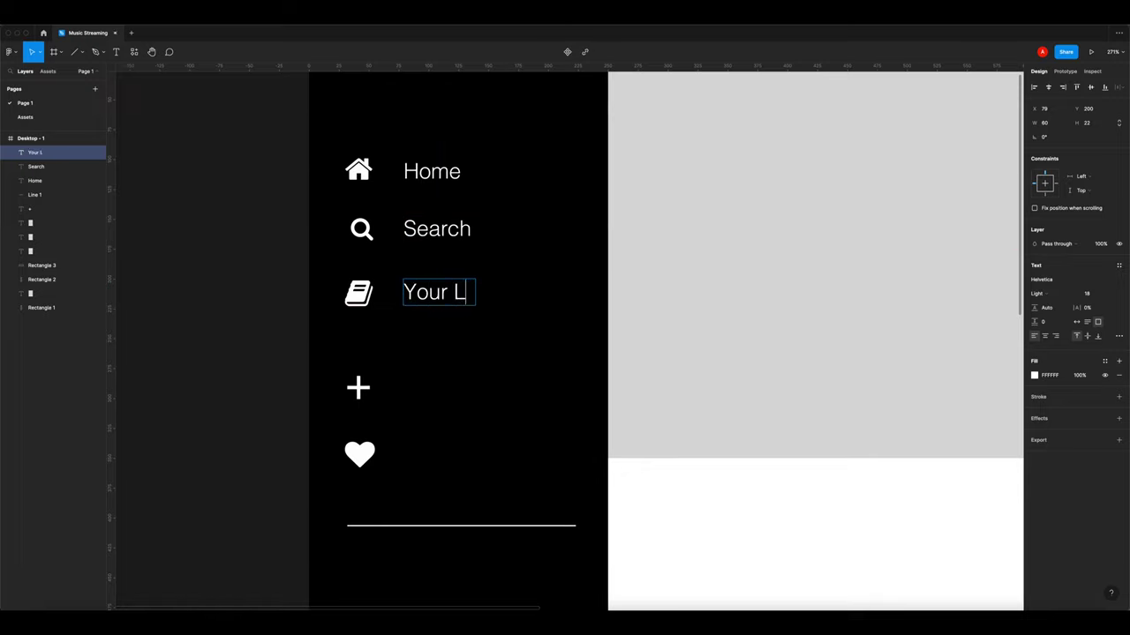
{"action": "type", "text": "ibary"}
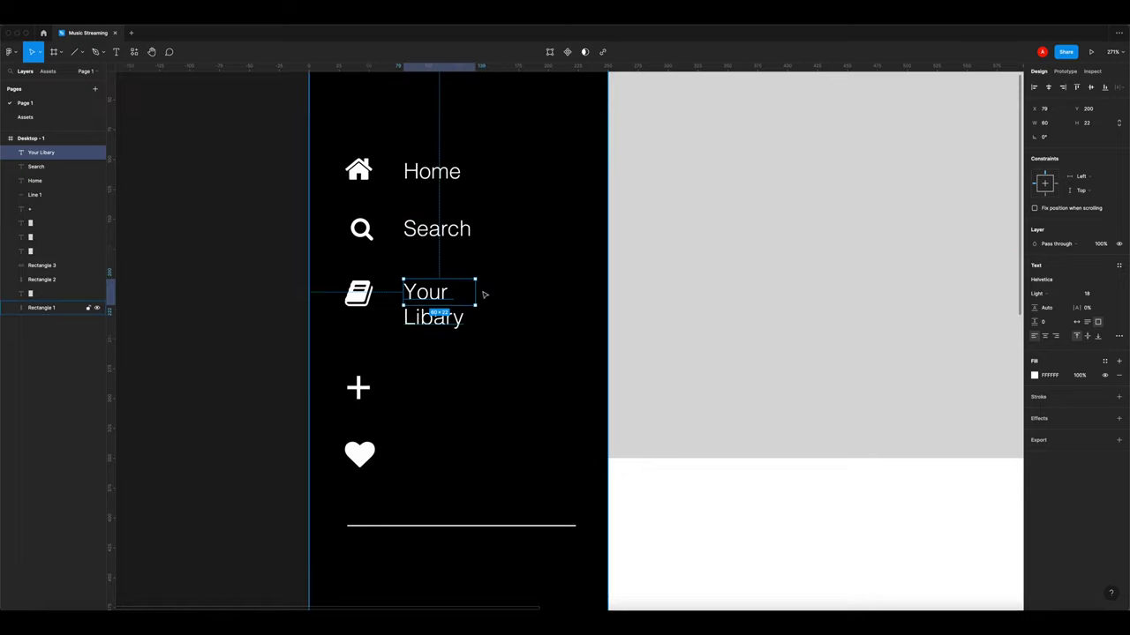
{"action": "left_click_drag", "start_coordinate": [477, 295], "coordinate": [517, 293]}
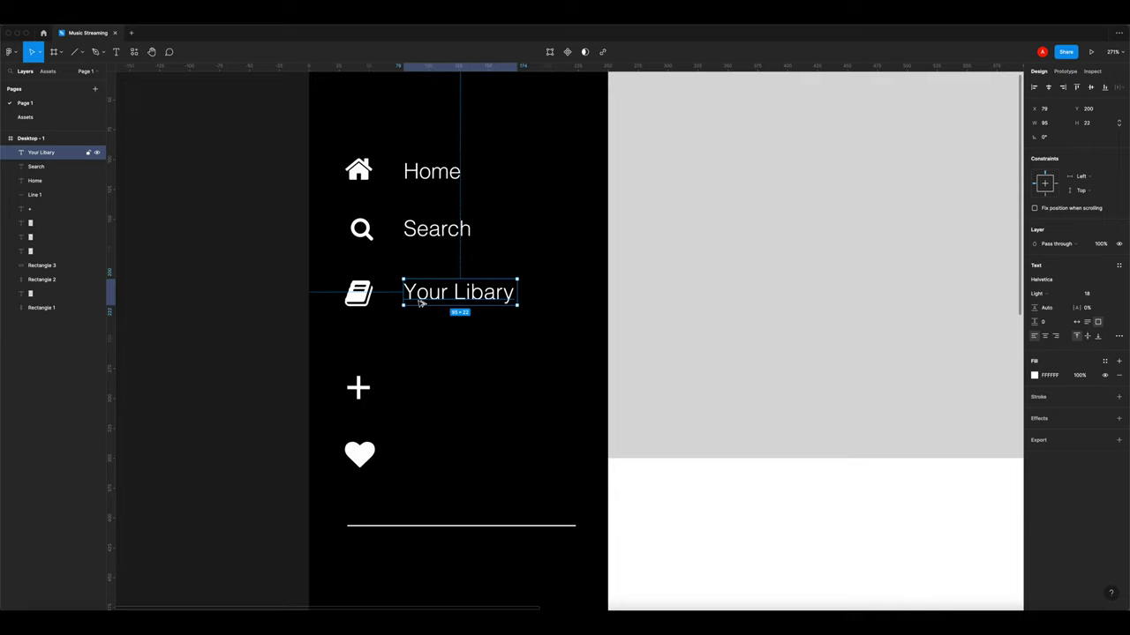
Duplicate the "Your Libary" label beside the plus icon at about Y 279 and change its text to "Create Playlist"
{"action": "left_click_drag", "start_coordinate": [419, 297], "coordinate": [432, 391]}
{"action": "double_click", "coordinate": [430, 386]}
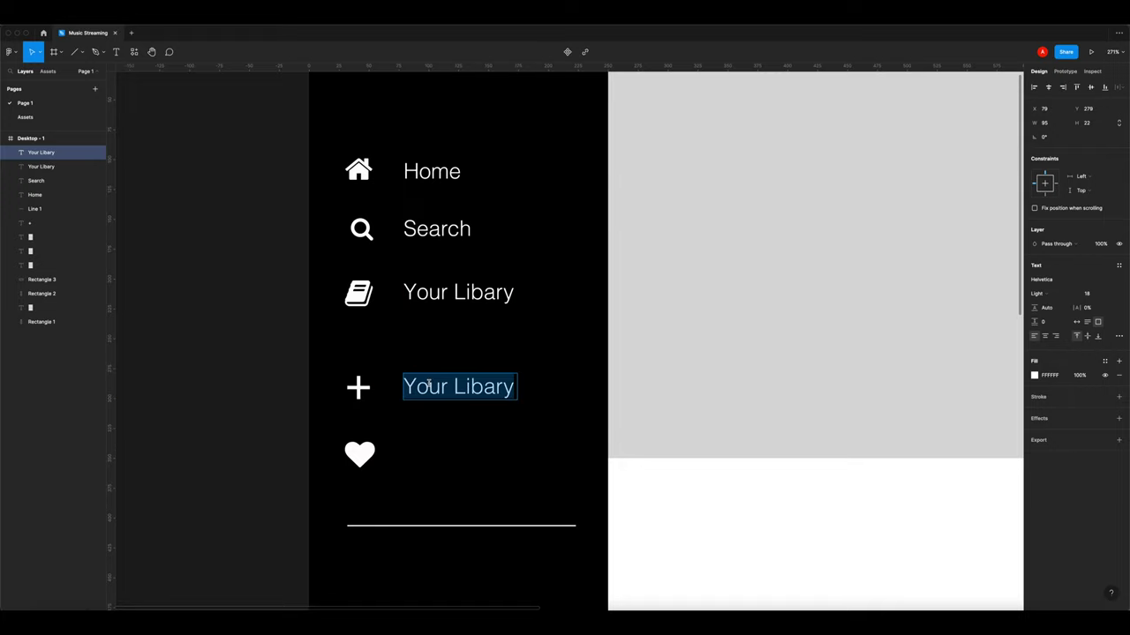
{"action": "type", "text": "Create P"}
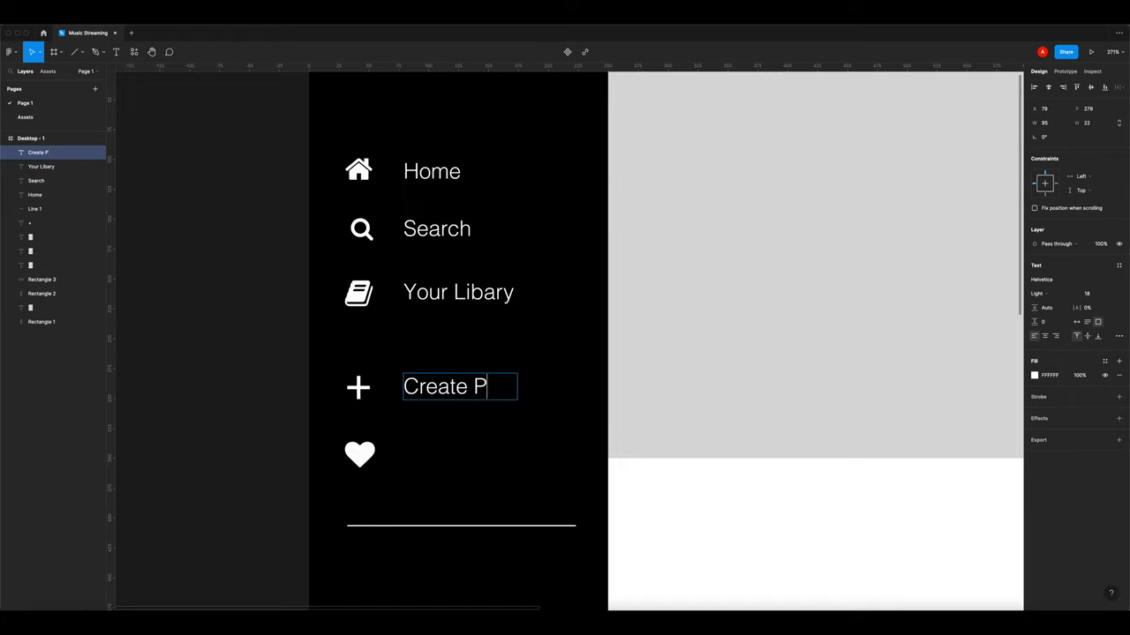
{"action": "type", "text": "laylist"}
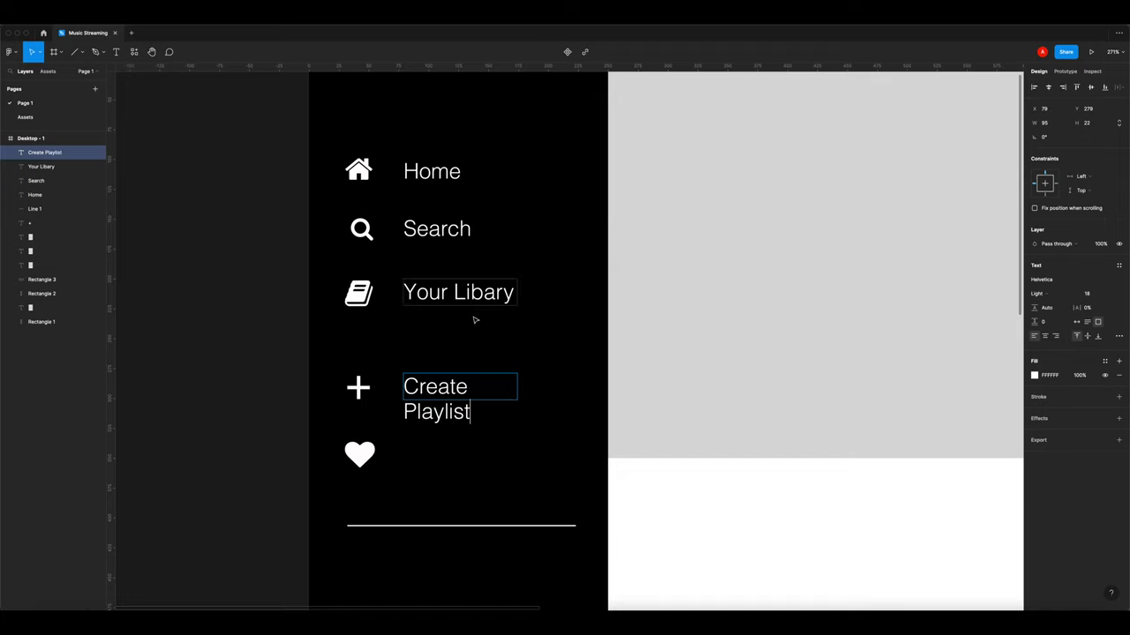
Widen the "Create Playlist" box to about 122 and copy it beside the heart icon at about Y 336 with the text "Liked Songs"
{"action": "key", "text": "Escape"}
{"action": "left_click_drag", "start_coordinate": [517, 387], "coordinate": [496, 456]}
{"action": "double_click", "coordinate": [496, 454]}
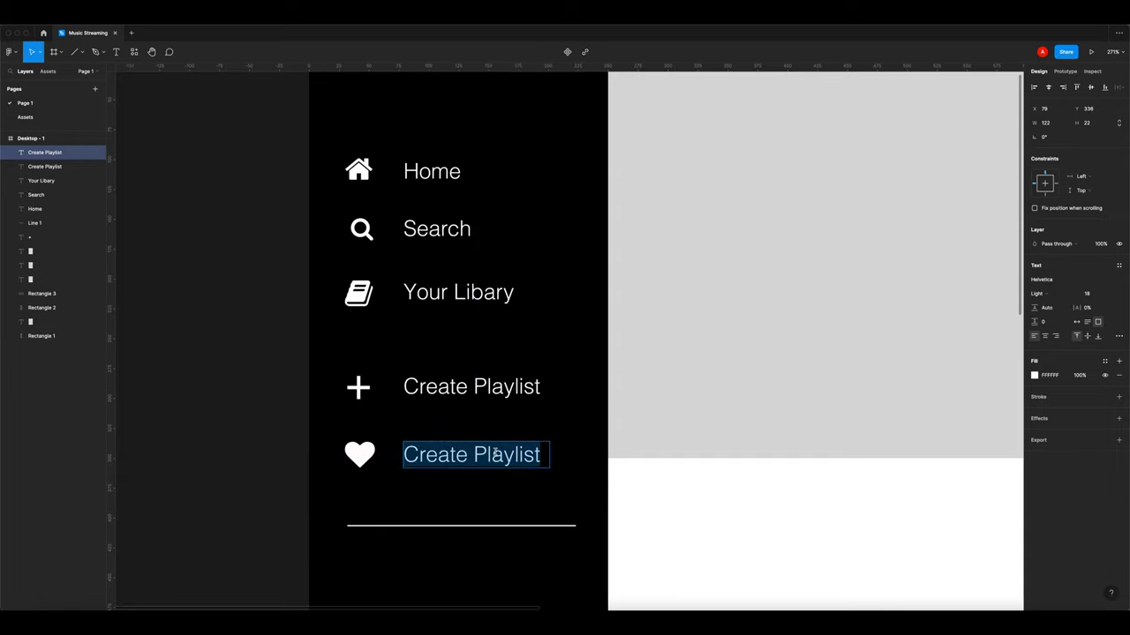
{"action": "type", "text": "Liked Songs"}
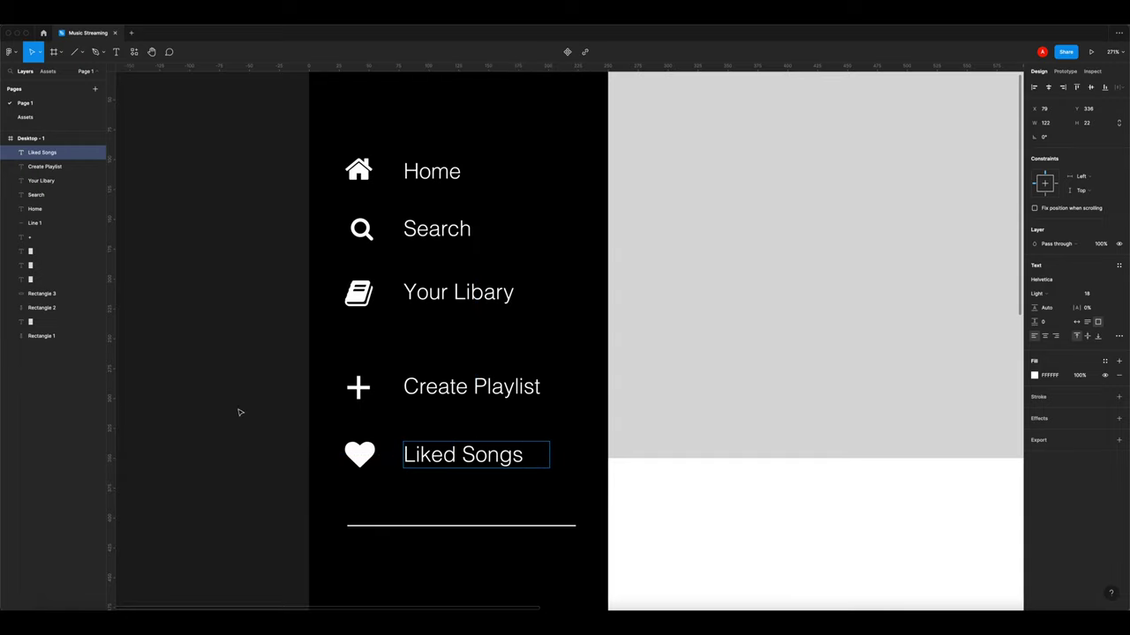
{"action": "left_click", "coordinate": [277, 298]}
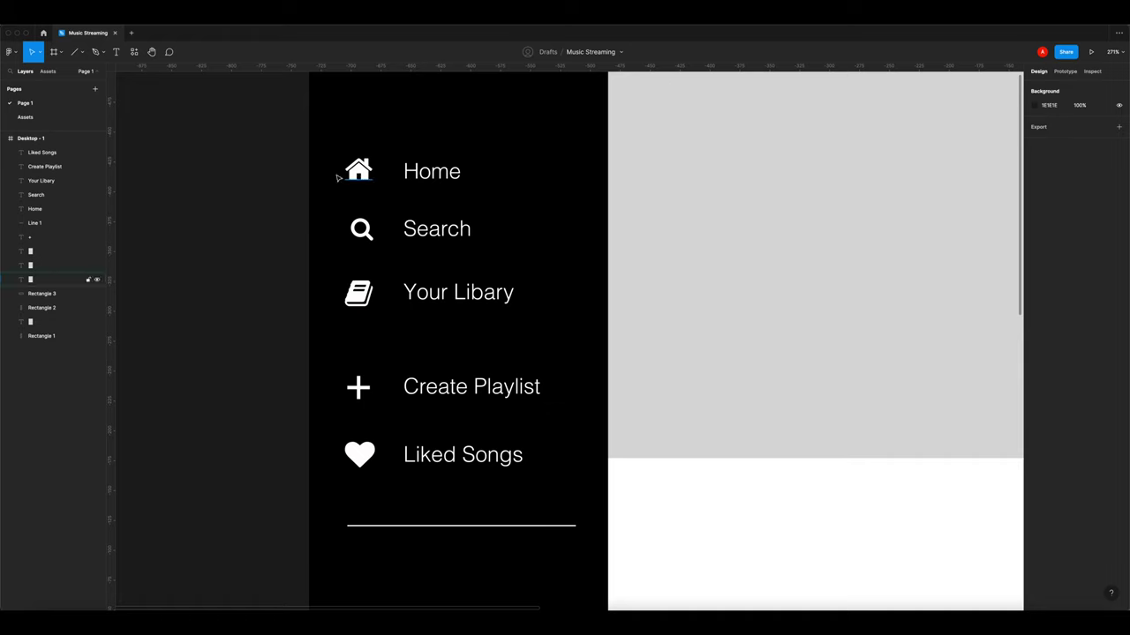
Left-align the five navigation icons with one another
{"action": "left_click_drag", "start_coordinate": [279, 157], "coordinate": [388, 476]}
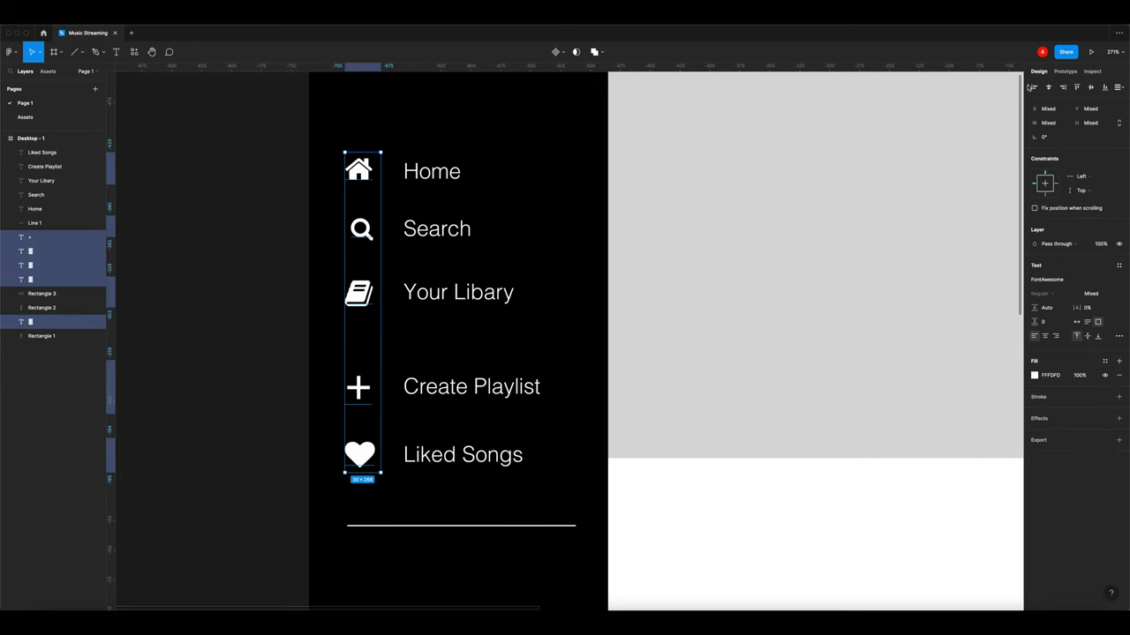
{"action": "left_click", "coordinate": [1030, 86]}
{"action": "left_click", "coordinate": [309, 224]}
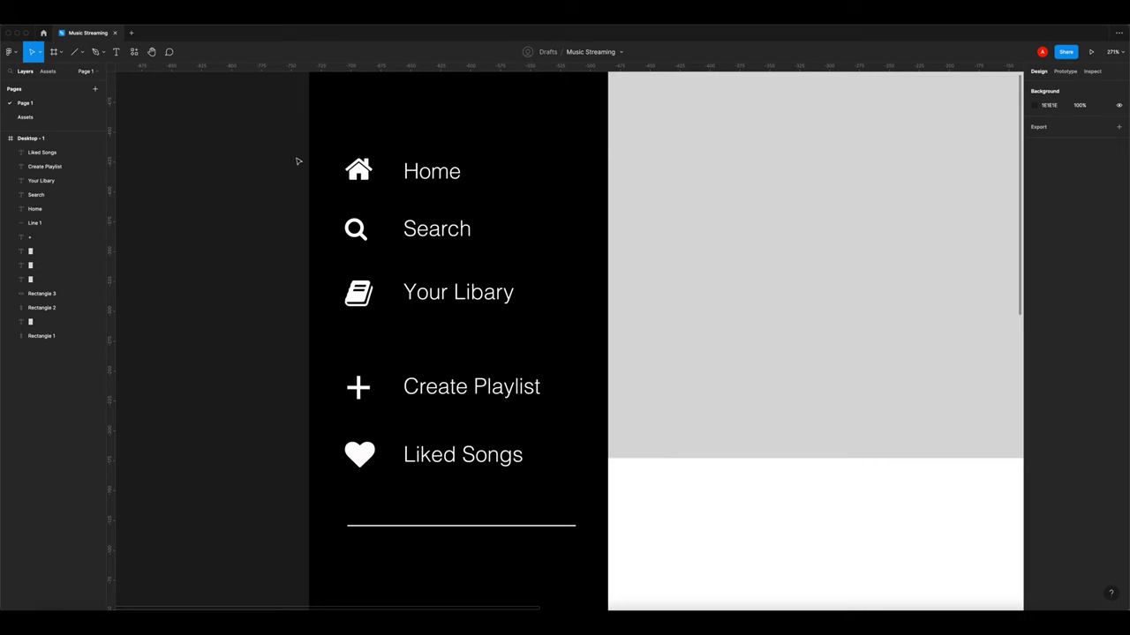
Recolor all navigation icons and their text labels to F7F7F7
{"action": "left_click_drag", "start_coordinate": [297, 162], "coordinate": [485, 481]}
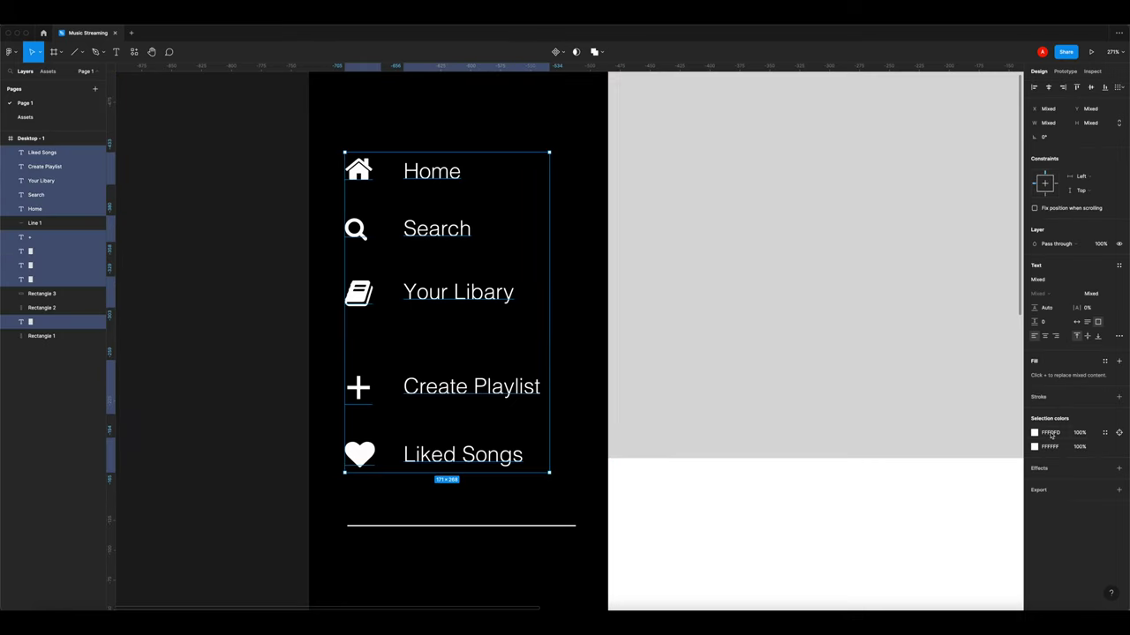
{"action": "key", "text": "Tab"}
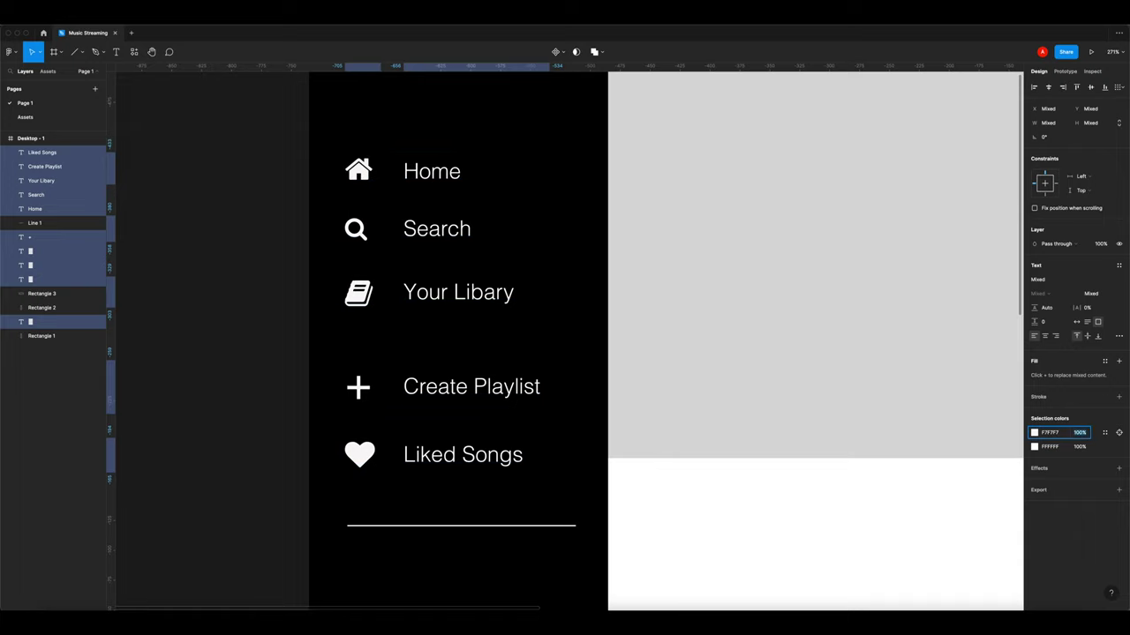
{"action": "left_click", "coordinate": [1052, 447]}
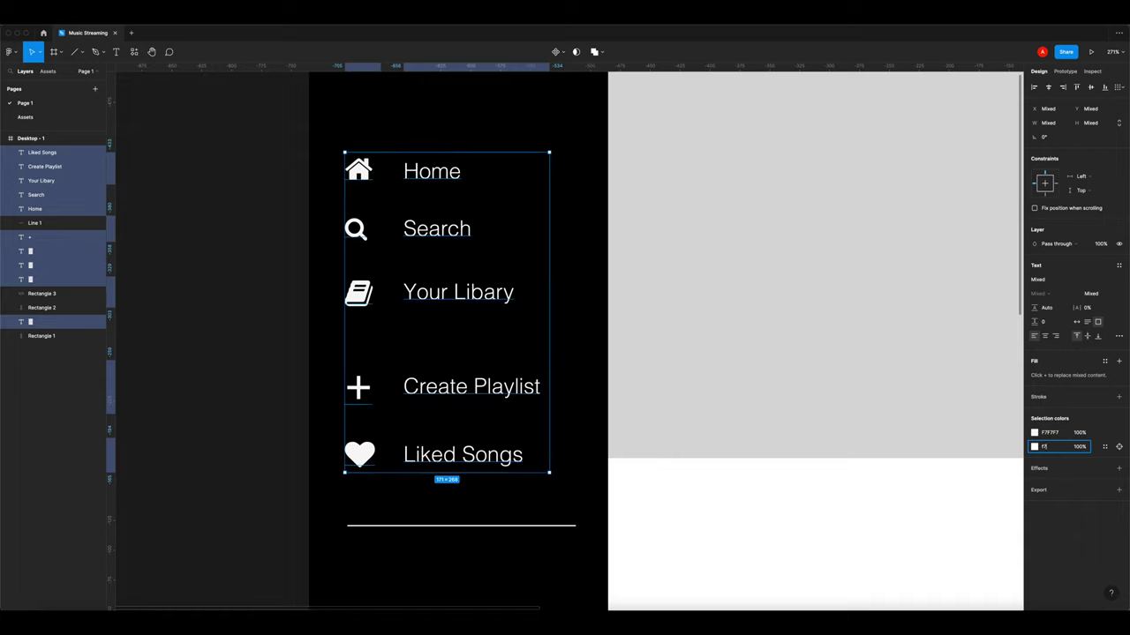
{"action": "type", "text": "F7"}
{"action": "key", "text": "Tab"}
{"action": "left_click", "coordinate": [270, 356]}
Group the home, search and book icons each with their own text label
{"action": "left_click_drag", "start_coordinate": [285, 168], "coordinate": [530, 176]}
{"action": "key", "text": "super+g"}
{"action": "left_click_drag", "start_coordinate": [282, 223], "coordinate": [481, 227]}
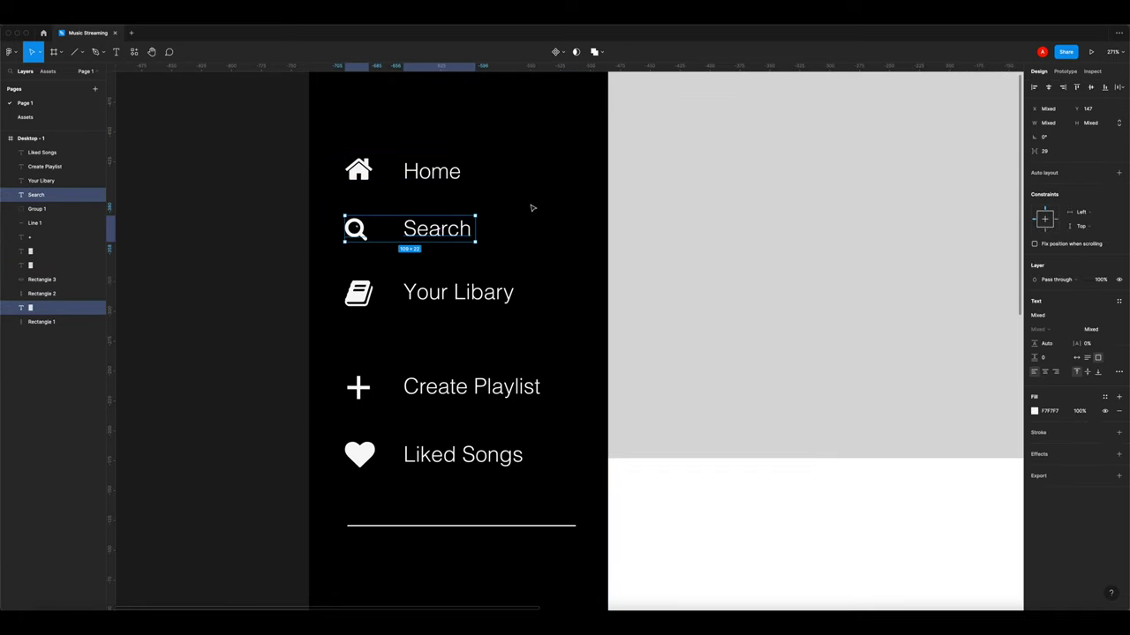
{"action": "key", "text": "super+g"}
{"action": "left_click_drag", "start_coordinate": [299, 287], "coordinate": [518, 291]}
{"action": "key", "text": "super+g"}
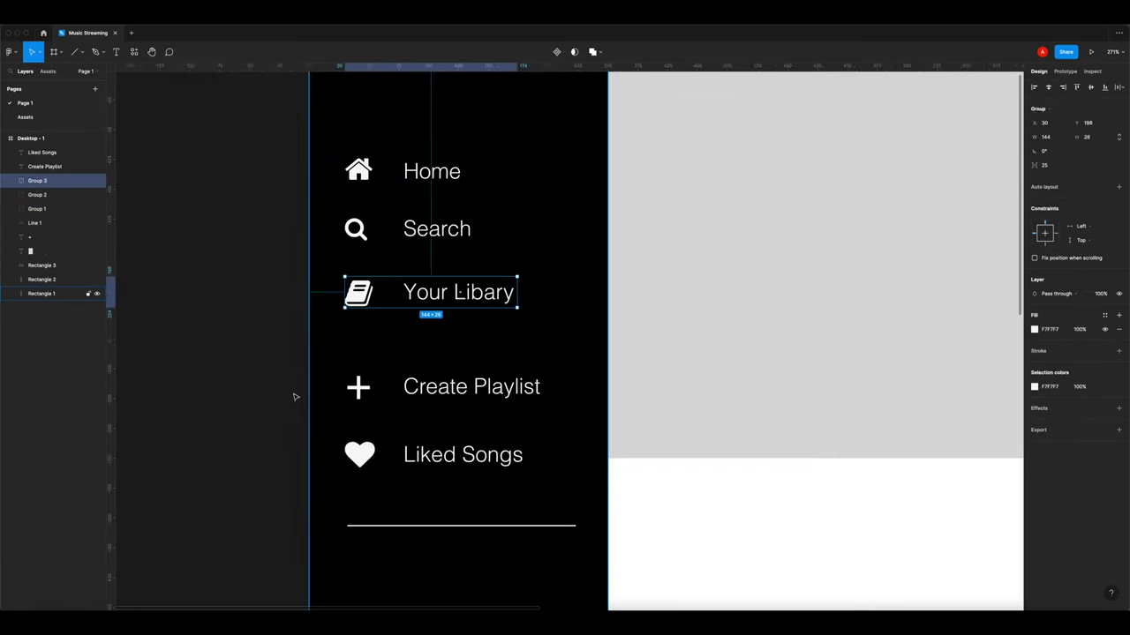
{"action": "left_click_drag", "start_coordinate": [286, 383], "coordinate": [540, 374]}
{"action": "key", "text": "super+z"}
{"action": "key", "text": "super+z"}
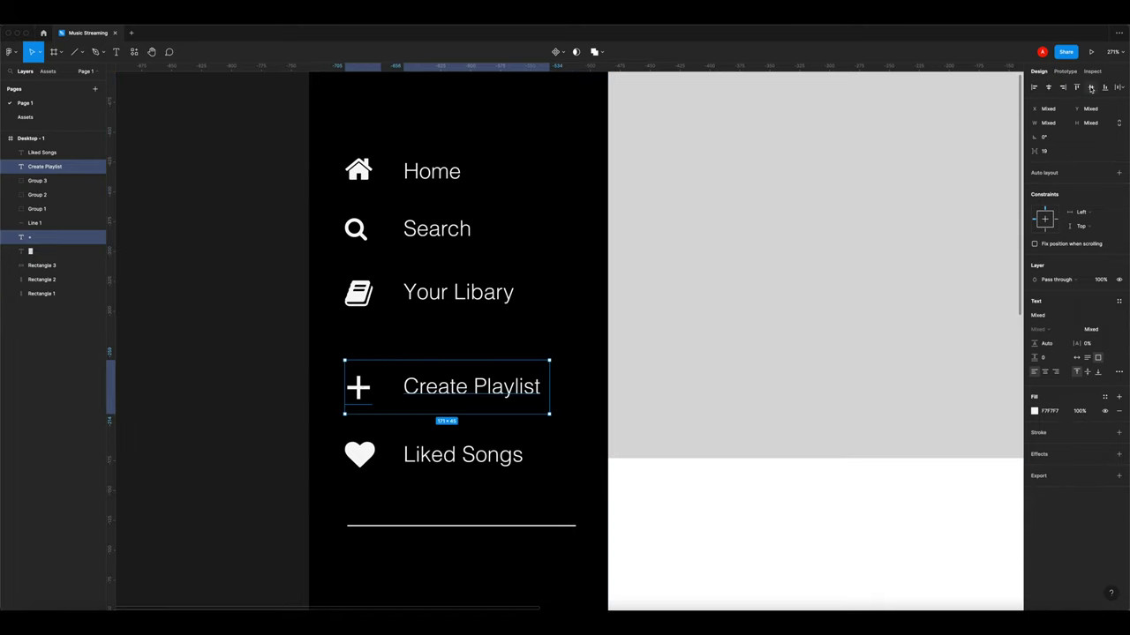
{"action": "key", "text": "super+z"}
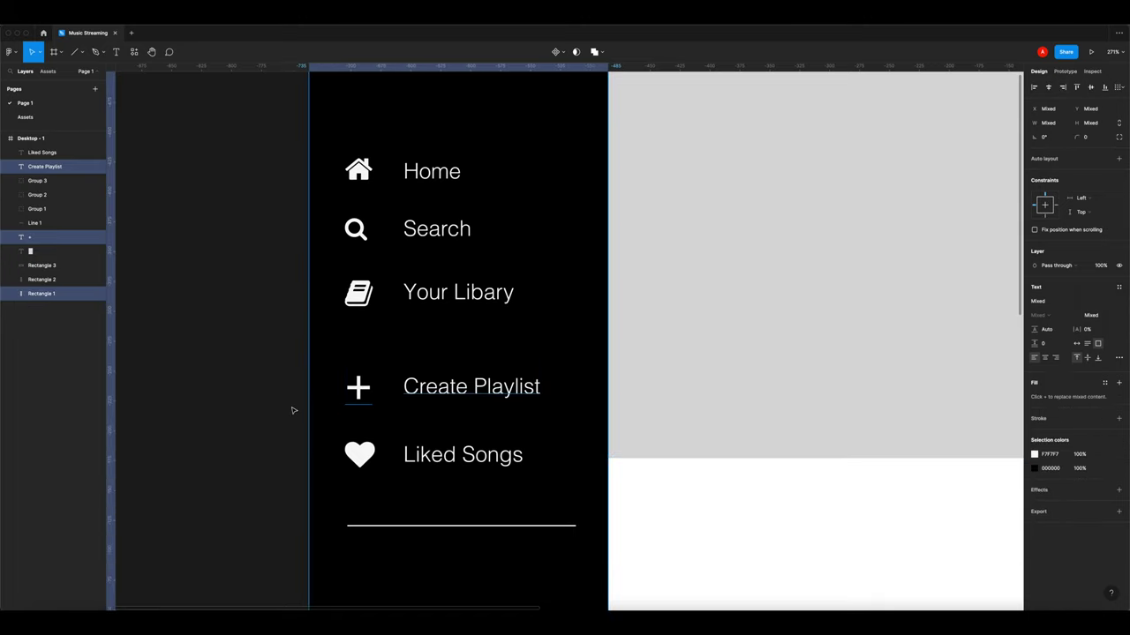
{"action": "left_click", "coordinate": [292, 410]}
Lower the "Create Playlist" label slightly to line up with the plus icon, and group the plus and heart icons each with their label
{"action": "left_click_drag", "start_coordinate": [418, 394], "coordinate": [415, 395]}
{"action": "left_click_drag", "start_coordinate": [252, 386], "coordinate": [479, 341]}
{"action": "key", "text": "super+g"}
{"action": "left_click_drag", "start_coordinate": [292, 455], "coordinate": [446, 482]}
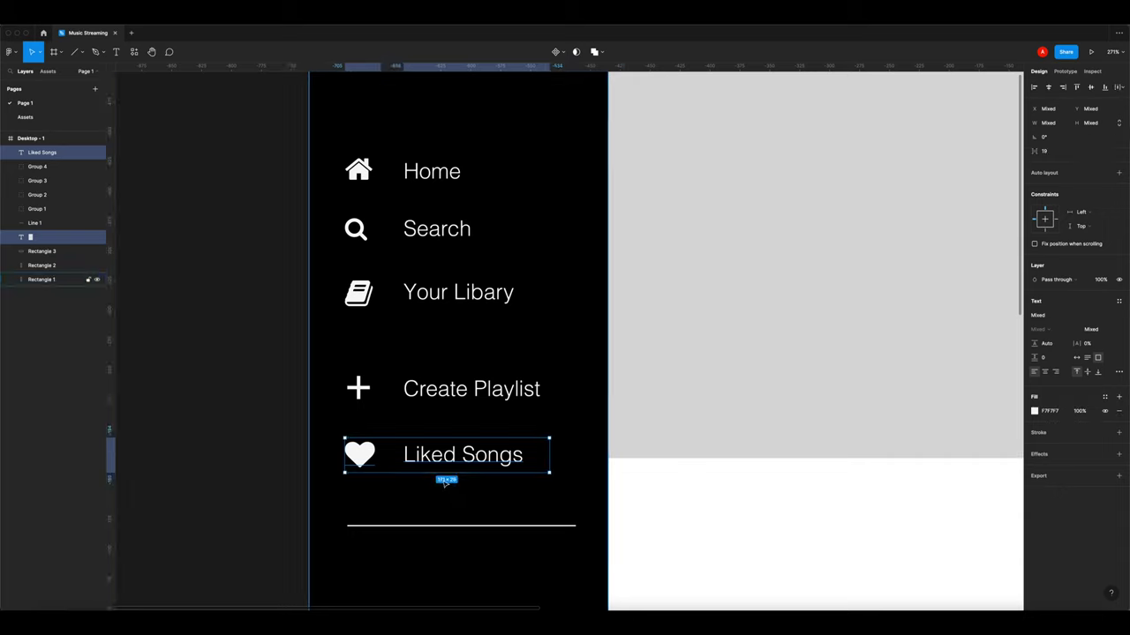
{"action": "key", "text": "super+g"}
{"action": "left_click", "coordinate": [267, 363]}
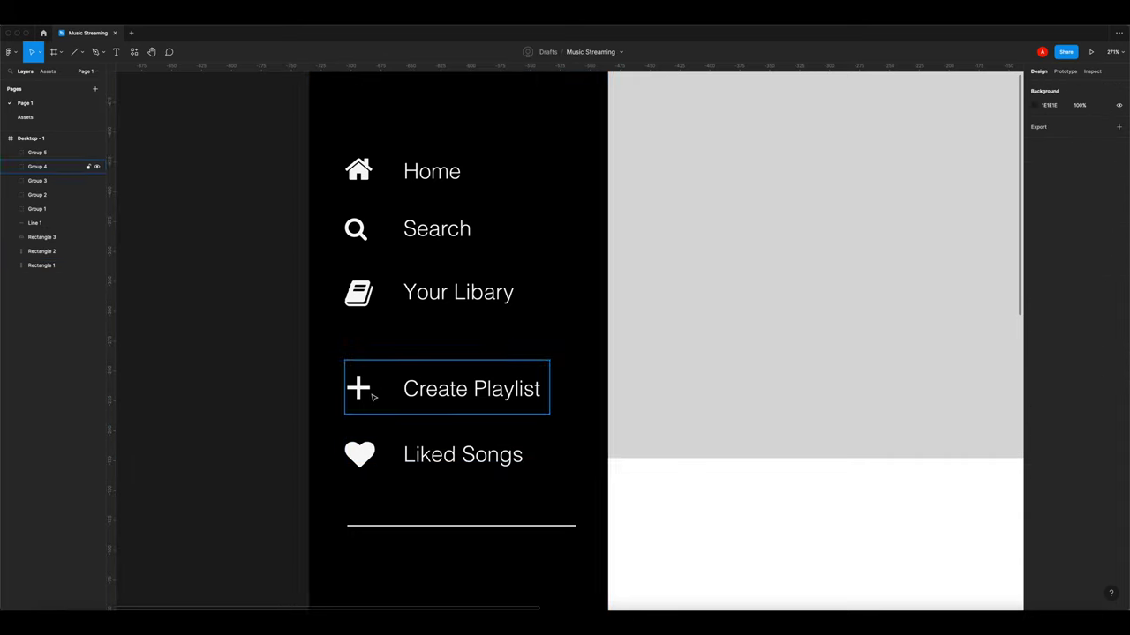
Move the "Create Playlist" and "Liked Songs" groups and the divider line up to even out the vertical spacing
{"action": "left_click", "coordinate": [435, 393]}
{"action": "left_click_drag", "start_coordinate": [435, 393], "coordinate": [435, 371]}
{"action": "mouse_move", "coordinate": [456, 453]}
{"action": "left_mouse_down"}
{"action": "mouse_move", "coordinate": [453, 443]}
{"action": "mouse_move", "coordinate": [457, 452]}
{"action": "left_mouse_up"}
{"action": "left_click", "coordinate": [252, 447]}
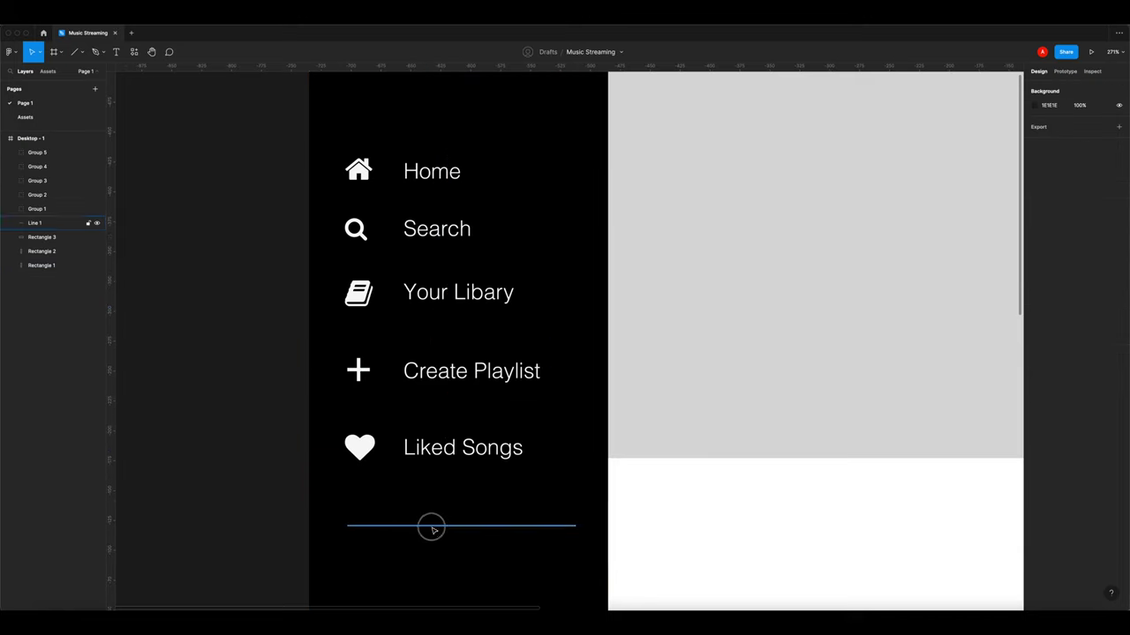
{"action": "mouse_move", "coordinate": [431, 526]}
{"action": "left_mouse_down"}
{"action": "mouse_move", "coordinate": [433, 504]}
{"action": "mouse_move", "coordinate": [430, 518]}
{"action": "left_mouse_up"}
{"action": "left_click", "coordinate": [245, 475]}
Change the stroke color of the divider line under "Liked Songs" to a dark grey
{"action": "key", "text": "super+minus"}
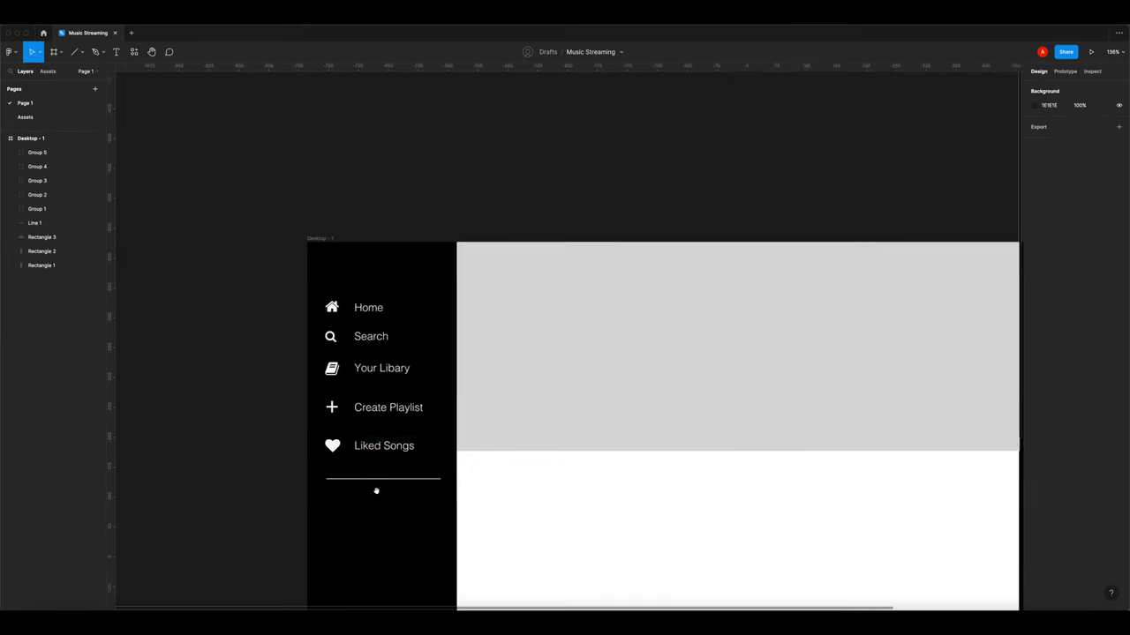
{"action": "left_click_drag", "start_coordinate": [376, 492], "coordinate": [404, 352]}
{"action": "scroll", "coordinate": [402, 355], "scroll_direction": "up", "scroll_amount": 1}
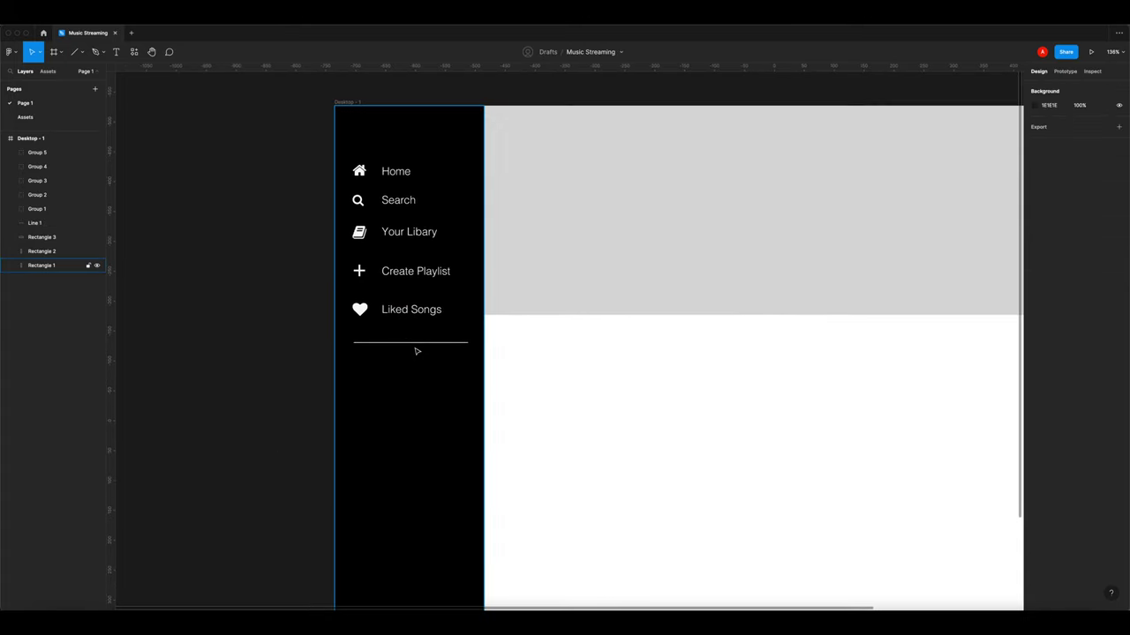
{"action": "left_click", "coordinate": [419, 343]}
{"action": "left_click", "coordinate": [1034, 301]}
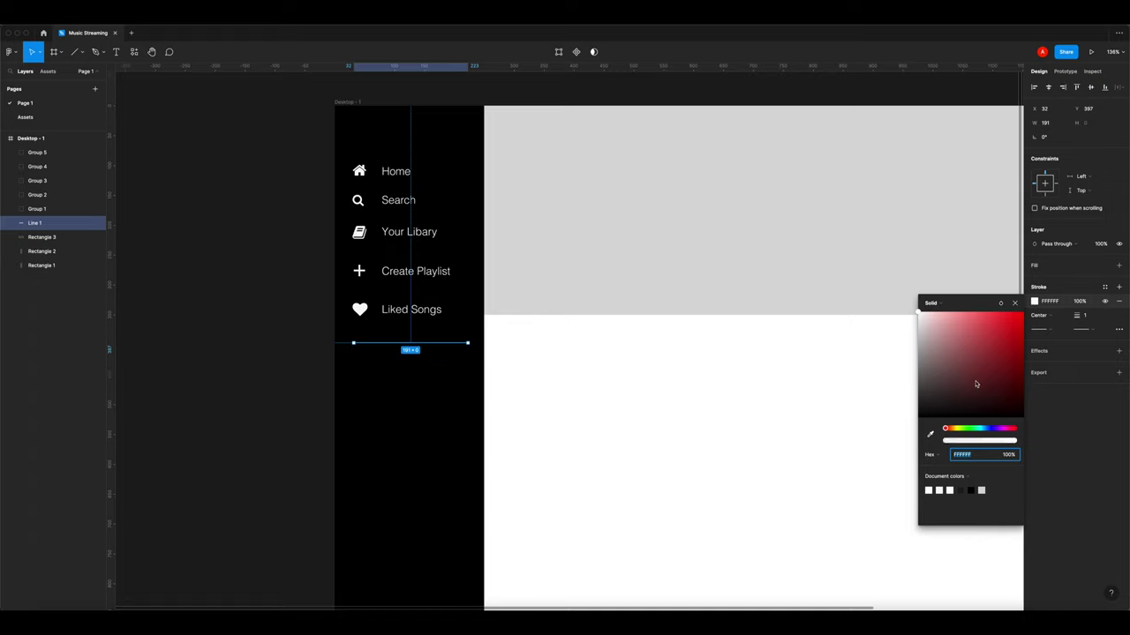
{"action": "mouse_move", "coordinate": [976, 383]}
{"action": "left_mouse_down"}
{"action": "mouse_move", "coordinate": [872, 341]}
{"action": "mouse_move", "coordinate": [863, 365]}
{"action": "left_mouse_up"}
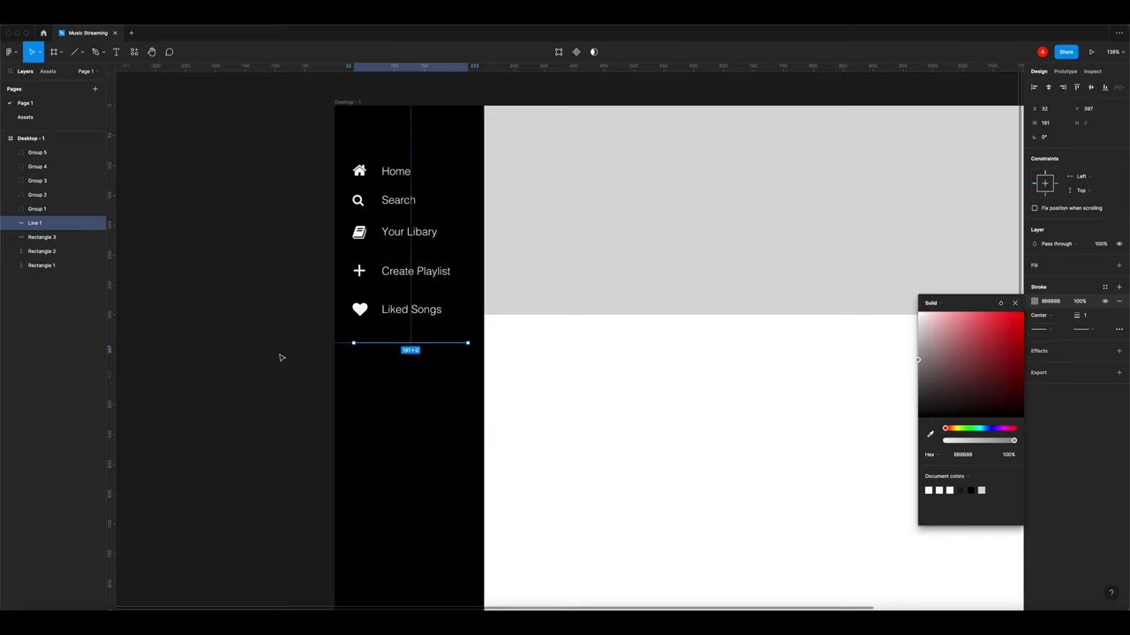
{"action": "left_click_drag", "start_coordinate": [917, 360], "coordinate": [896, 394]}
{"action": "left_click", "coordinate": [296, 297]}
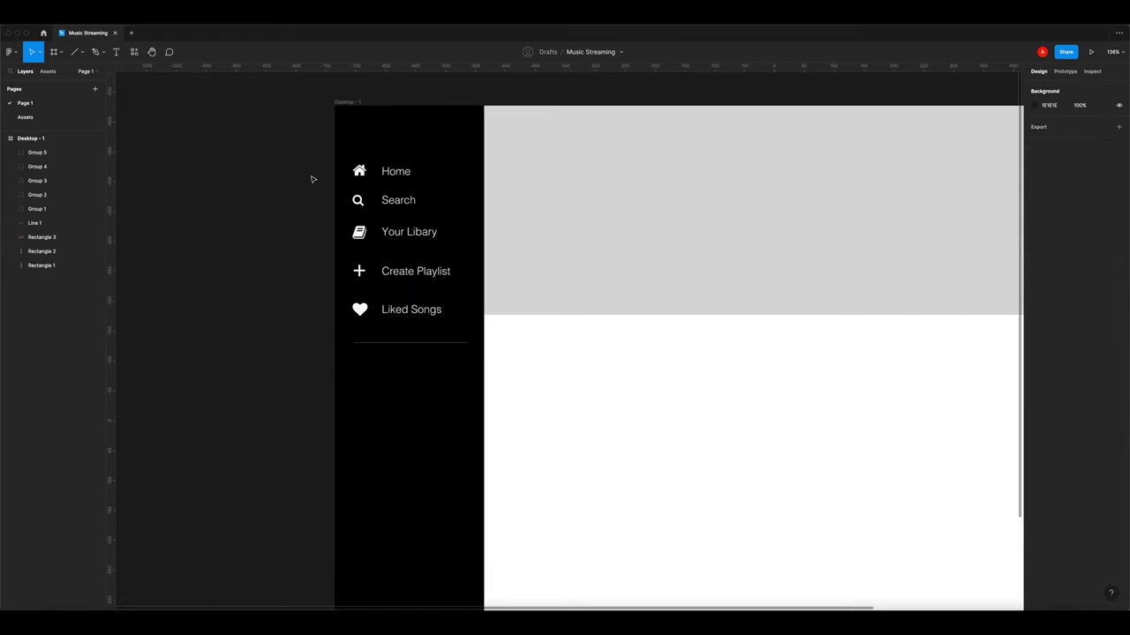
Duplicate the "Home" label below the divider line and change the copy's text to "My Playlist 1"
{"action": "scroll", "coordinate": [366, 264], "scroll_direction": "up", "scroll_amount": 1}
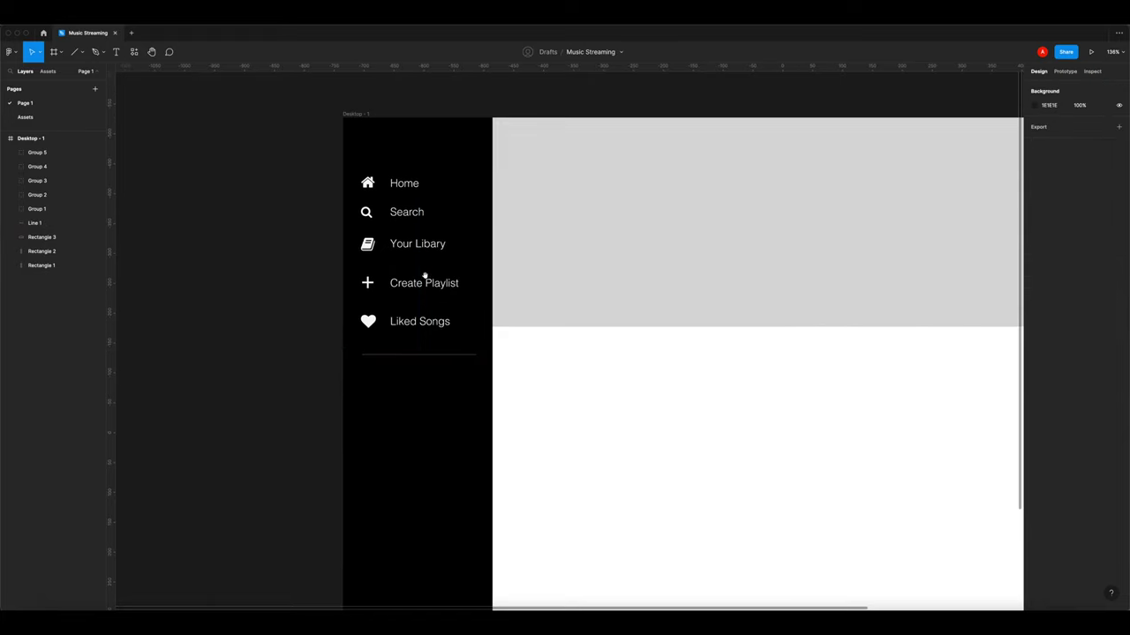
{"action": "double_click", "coordinate": [403, 185]}
{"action": "left_click_drag", "start_coordinate": [396, 184], "coordinate": [405, 388]}
{"action": "double_click", "coordinate": [405, 386]}
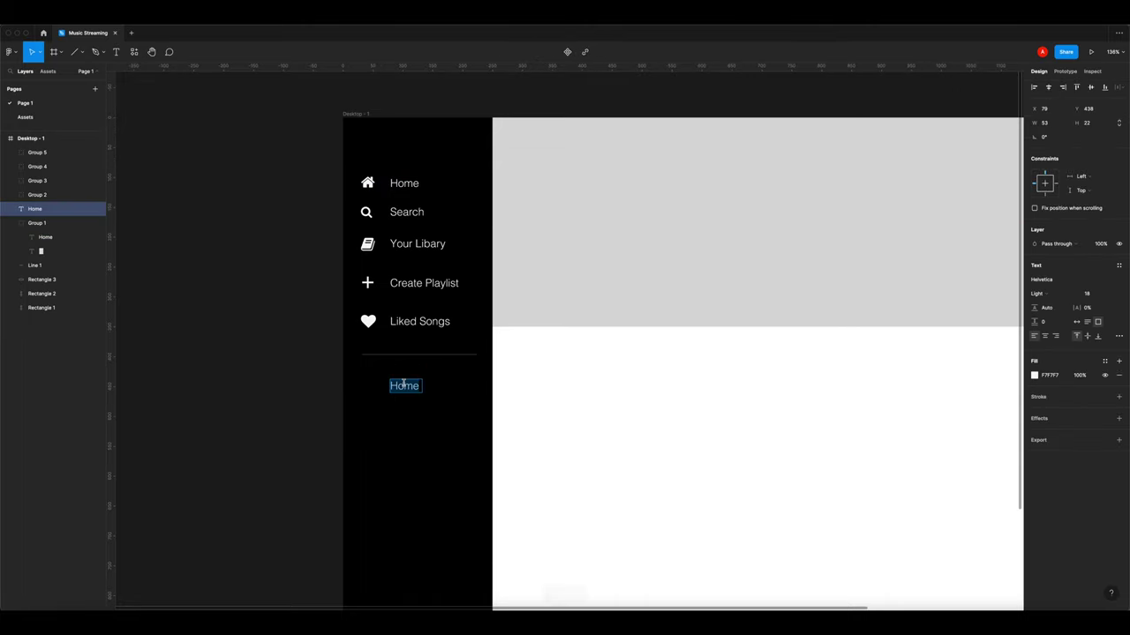
{"action": "key", "text": "shift+End"}
{"action": "key", "text": "BackSpace"}
{"action": "key", "text": "Escape"}
Align the playlist label with the divider's start at X 32 and copy it below at Y 480 with the text "My Playlist 2"
{"action": "left_click_drag", "start_coordinate": [422, 386], "coordinate": [389, 431]}
{"action": "scroll", "coordinate": [404, 389], "scroll_direction": "up", "scroll_amount": 5}
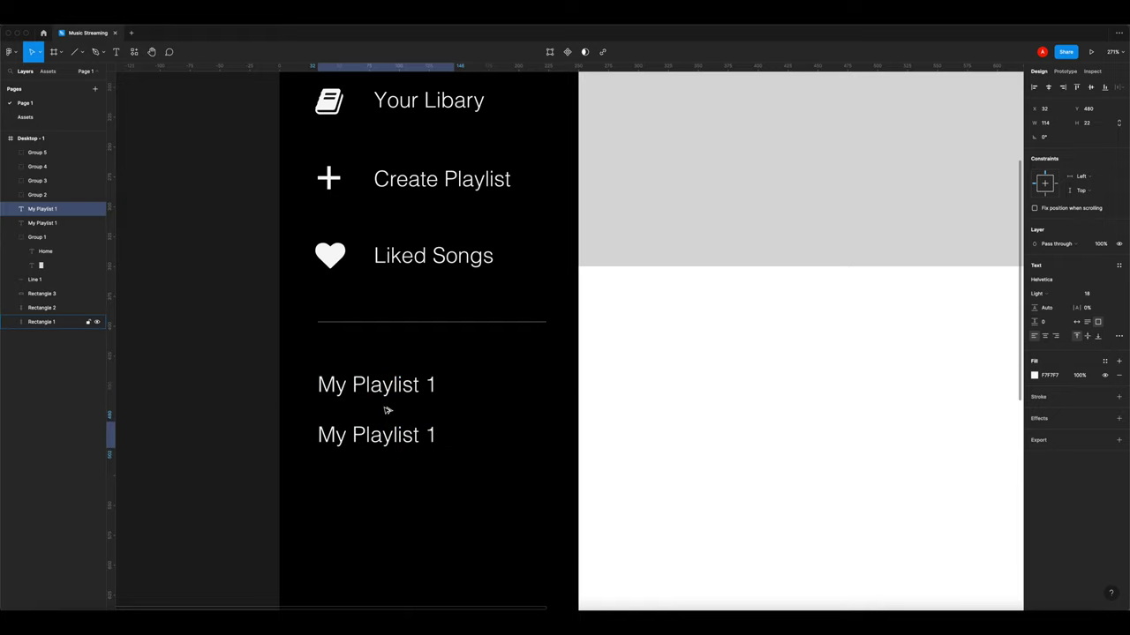
{"action": "double_click", "coordinate": [434, 442]}
{"action": "type", "text": "2"}
{"action": "key", "text": "Escape"}
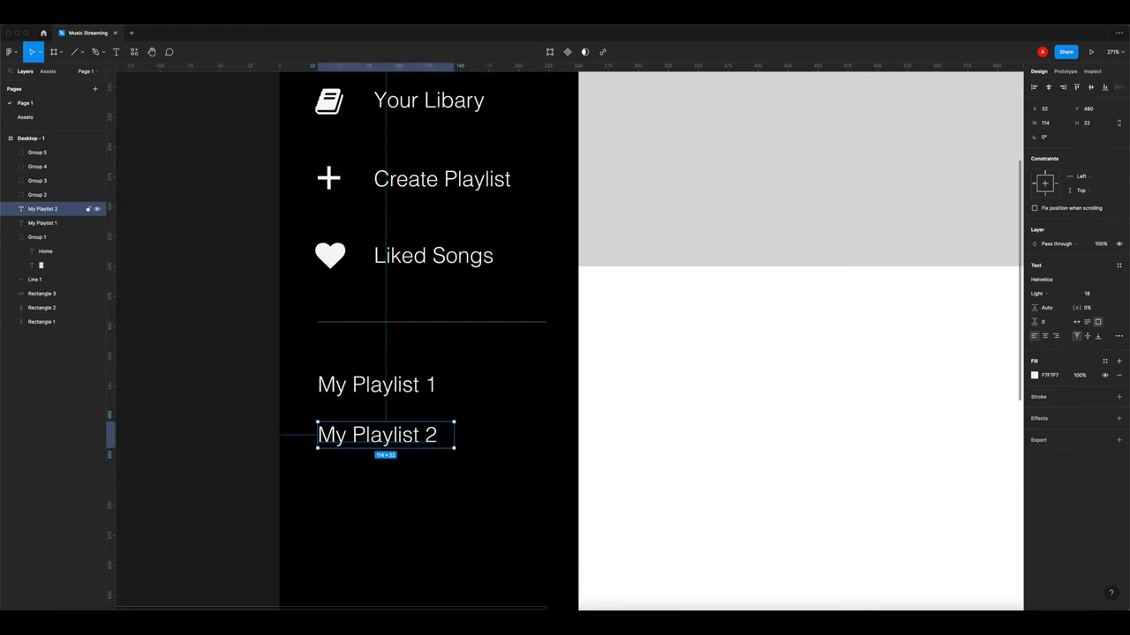
Duplicate "My Playlist 2" below at Y 522 and change the copy's text to "My Playlist 3"
{"action": "key", "text": "ctrl+d"}
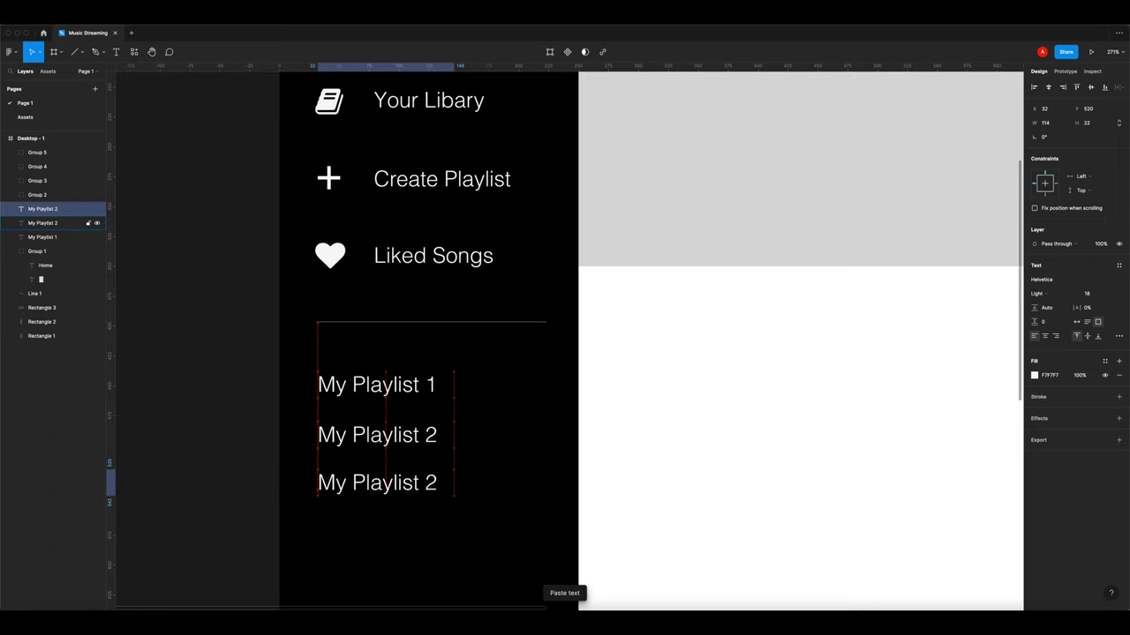
{"action": "left_click_drag", "start_coordinate": [386, 483], "coordinate": [386, 485]}
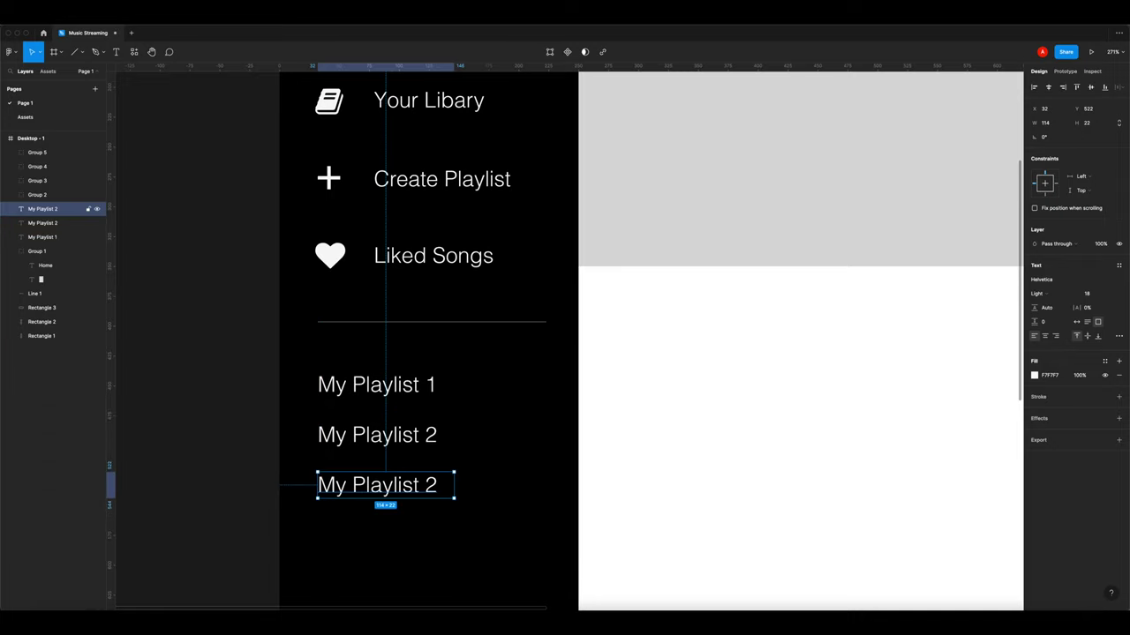
{"action": "double_click", "coordinate": [386, 485]}
{"action": "type", "text": "3"}
{"action": "key", "text": "ctrl+z"}
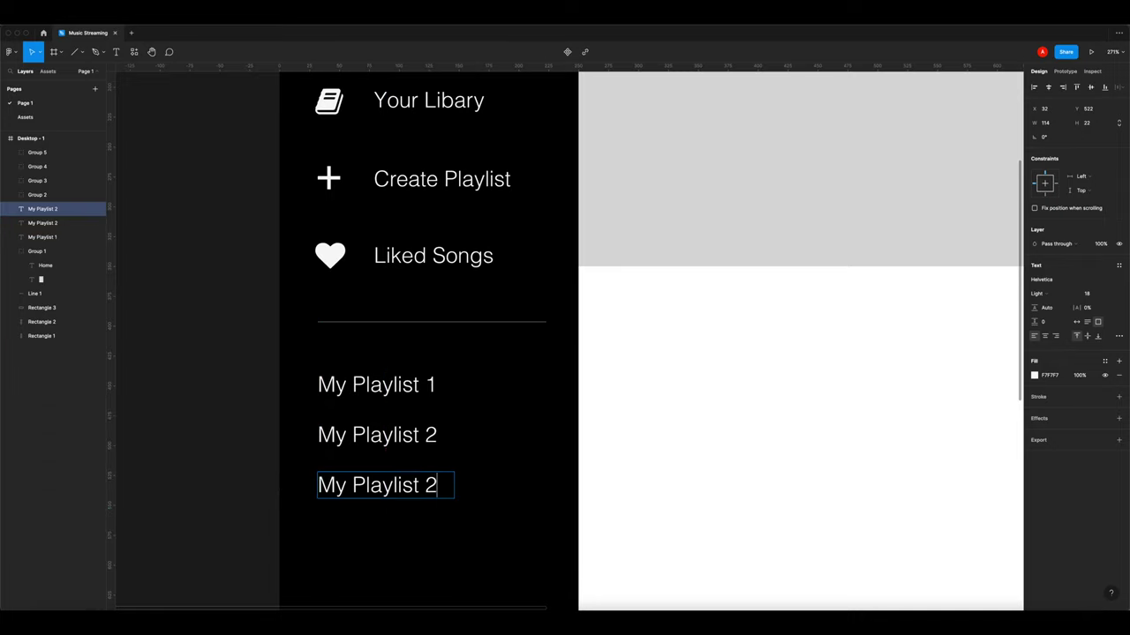
{"action": "key", "text": "Escape"}
{"action": "key", "text": "Escape"}
Set the font size of the three playlist labels to 16
{"action": "key", "text": "super+minus"}
{"action": "key", "text": "super+minus"}
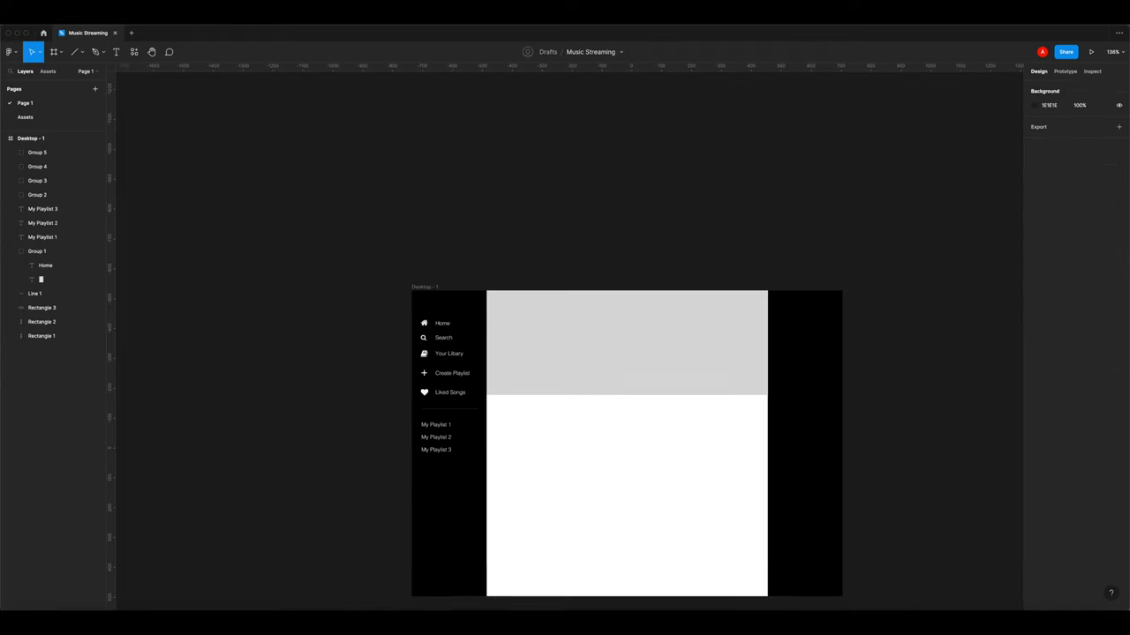
{"action": "scroll", "coordinate": [456, 436], "scroll_direction": "down", "scroll_amount": 2}
{"action": "scroll", "coordinate": [455, 436], "scroll_direction": "right", "scroll_amount": 2}
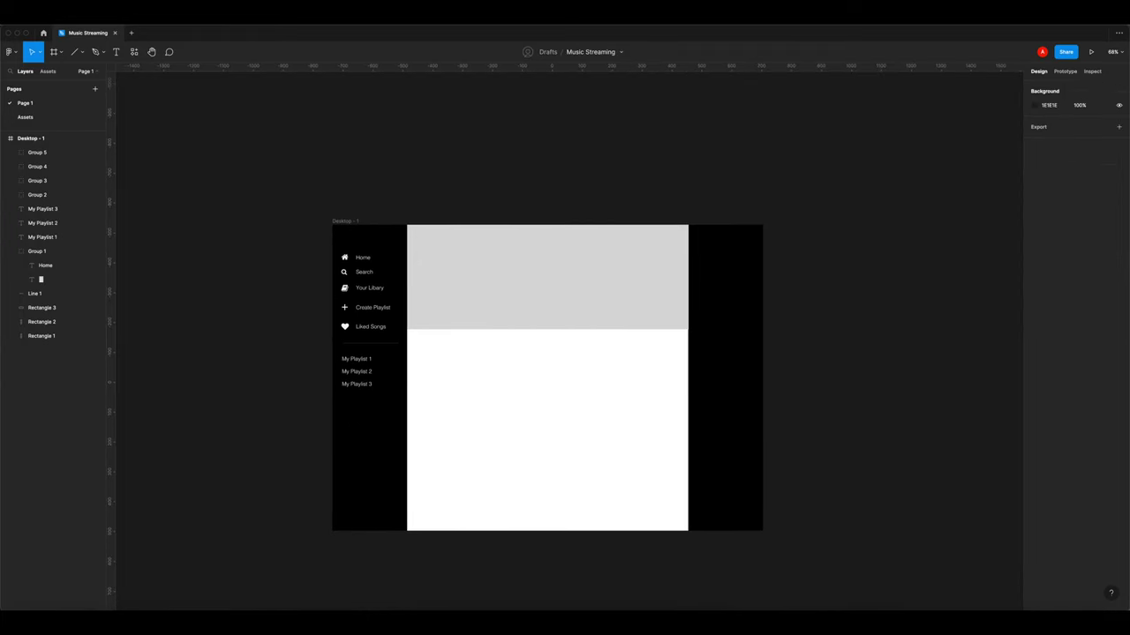
{"action": "left_click_drag", "start_coordinate": [311, 352], "coordinate": [356, 389]}
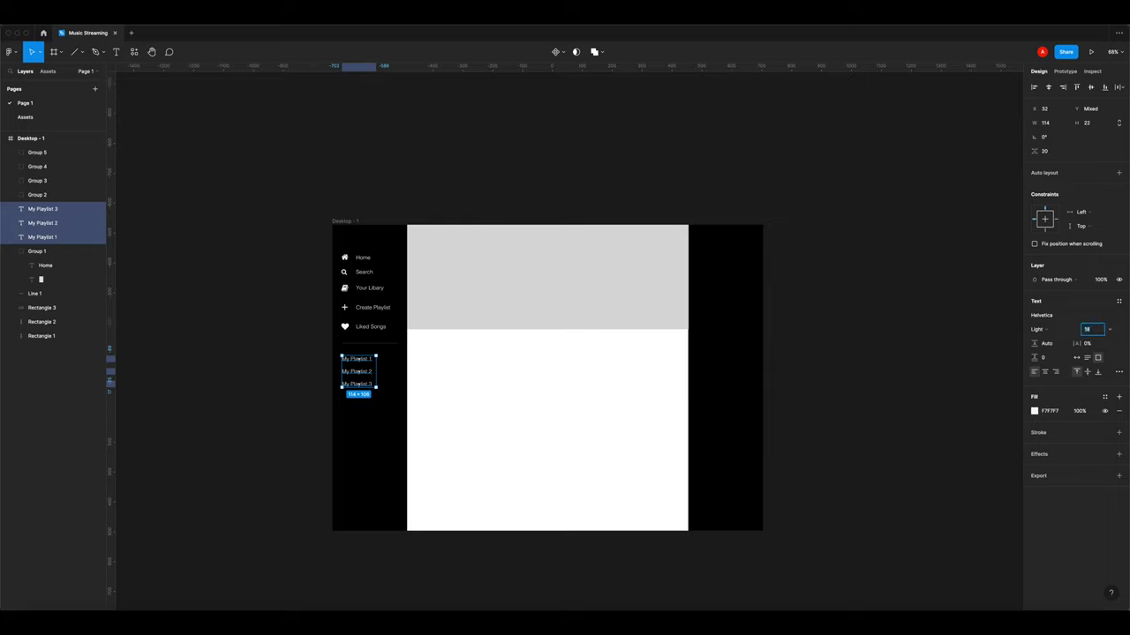
{"action": "key", "text": "Tab"}
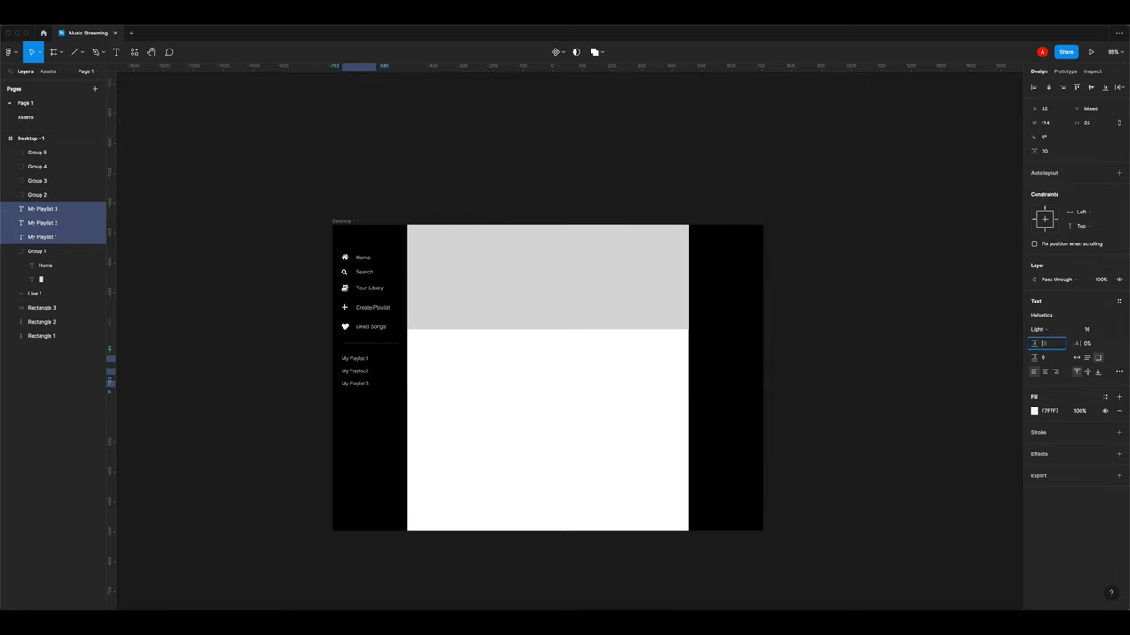
{"action": "left_click", "coordinate": [906, 303]}
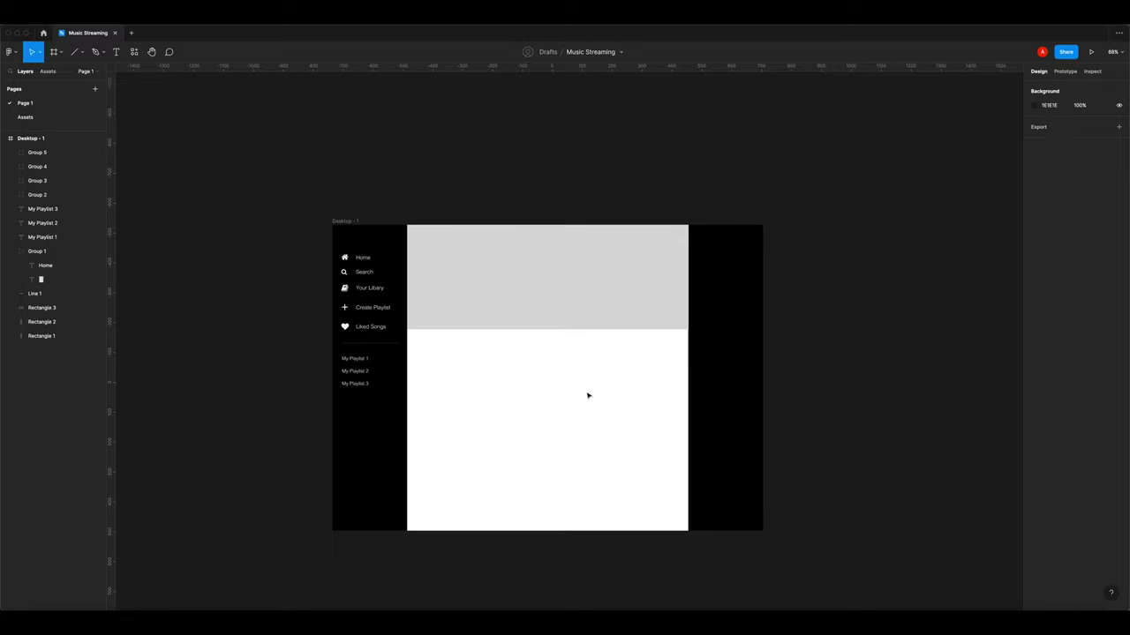
Set the font size of the three playlist labels to 12
{"action": "left_click_drag", "start_coordinate": [317, 361], "coordinate": [374, 407]}
{"action": "left_click", "coordinate": [375, 407]}
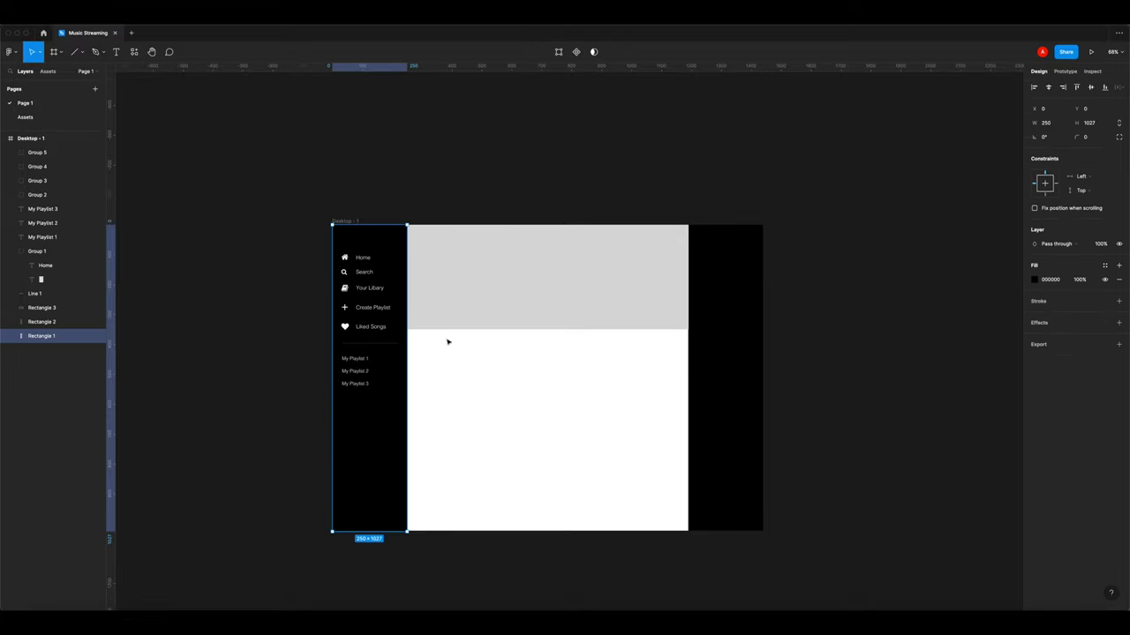
{"action": "left_click_drag", "start_coordinate": [318, 350], "coordinate": [381, 406]}
{"action": "left_click", "coordinate": [375, 415], "text": "shift"}
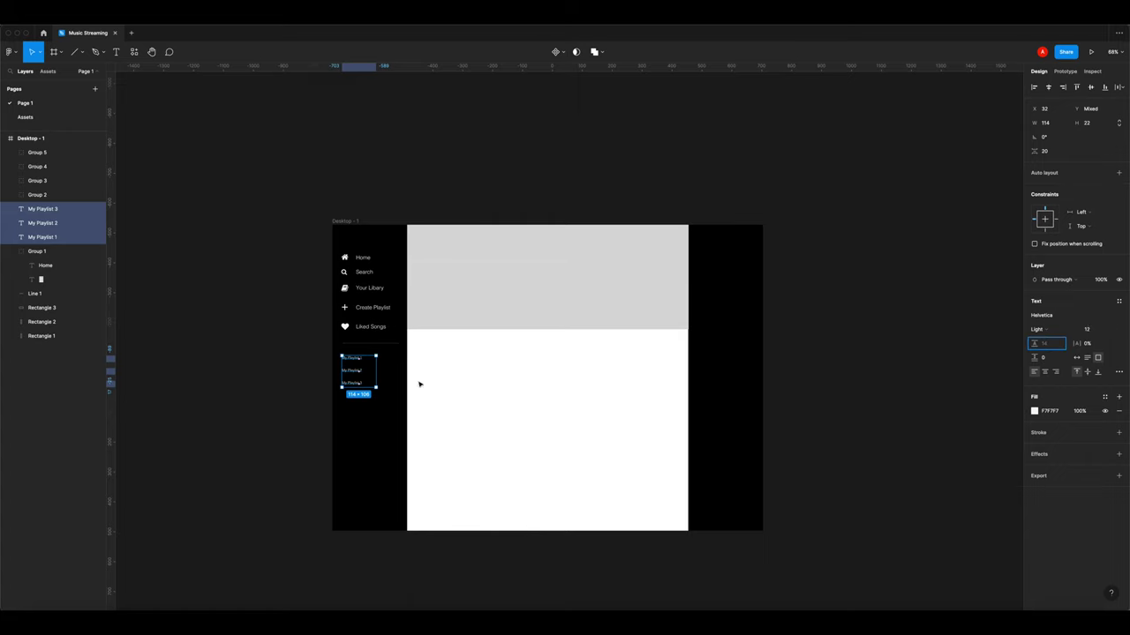
{"action": "left_click", "coordinate": [305, 380]}
Move "My Playlist 2" and "My Playlist 3" up to tighten the spacing of the playlist labels
{"action": "scroll", "coordinate": [315, 367], "scroll_direction": "up", "scroll_amount": 5}
{"action": "left_click", "coordinate": [456, 397]}
{"action": "left_click_drag", "start_coordinate": [456, 400], "coordinate": [456, 389]}
{"action": "left_click", "coordinate": [481, 435]}
{"action": "left_click_drag", "start_coordinate": [482, 446], "coordinate": [482, 420]}
{"action": "left_click", "coordinate": [338, 403]}
{"action": "scroll", "coordinate": [367, 399], "scroll_direction": "down", "scroll_amount": 3}
{"action": "left_click_drag", "start_coordinate": [580, 371], "coordinate": [536, 406]}
{"action": "left_click", "coordinate": [545, 386], "text": "alt+super"}
{"action": "scroll", "coordinate": [482, 345], "scroll_direction": "up", "scroll_amount": 3}
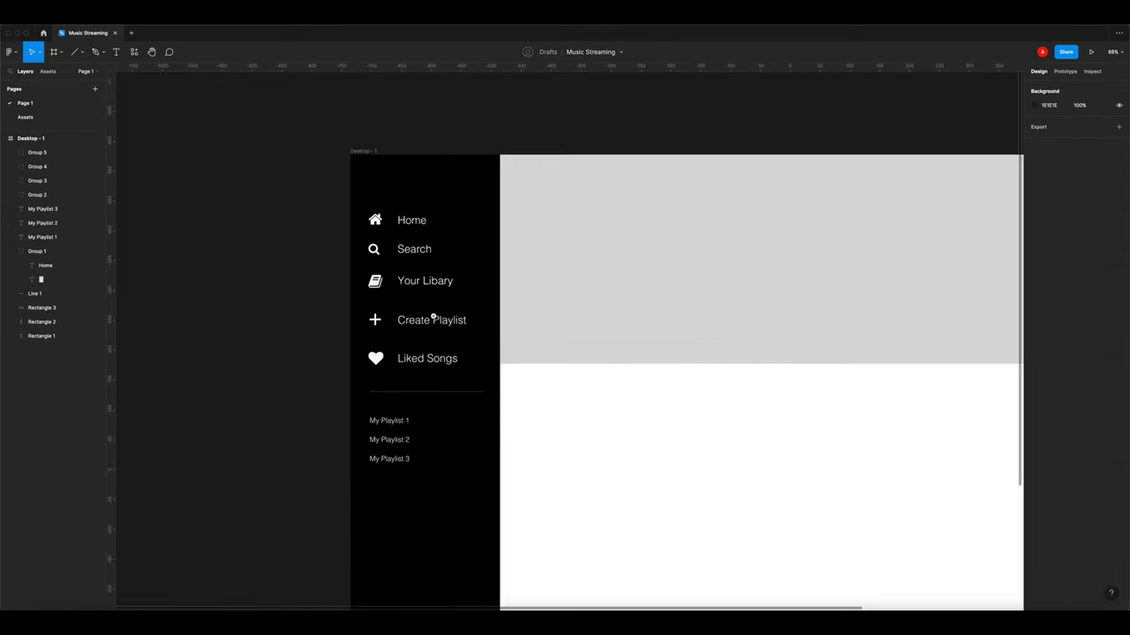
Move the "Your Libary" navigation item slightly down to Y 203 to even out the spacing
{"action": "scroll", "coordinate": [466, 327], "scroll_direction": "up", "scroll_amount": 1}
{"action": "left_click_drag", "start_coordinate": [412, 298], "coordinate": [412, 302]}
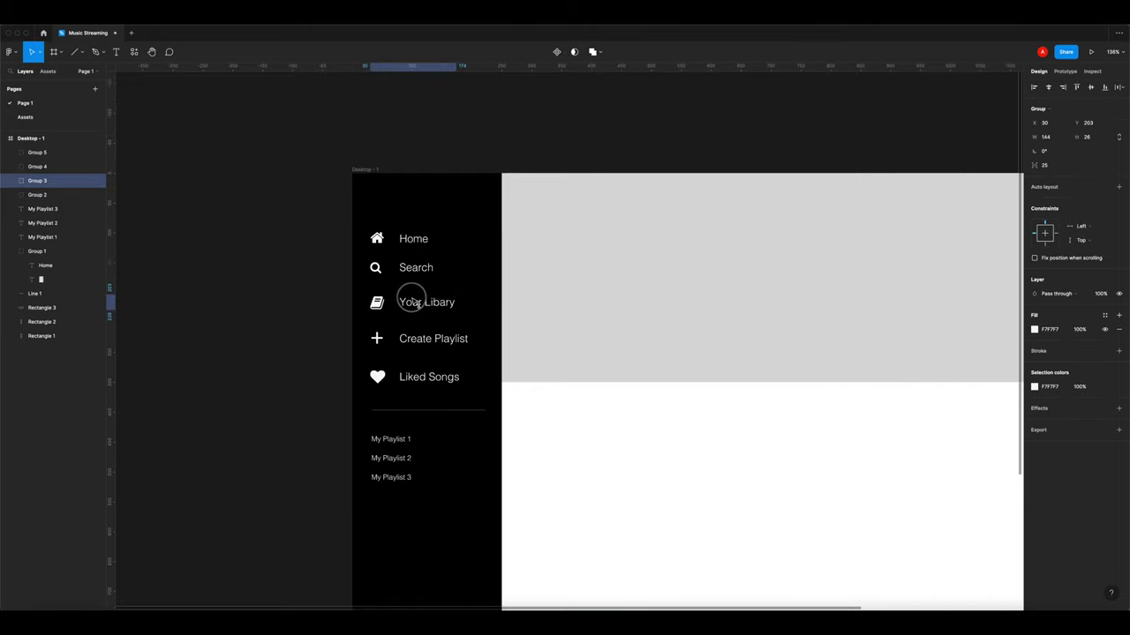
{"action": "left_click", "coordinate": [335, 297]}
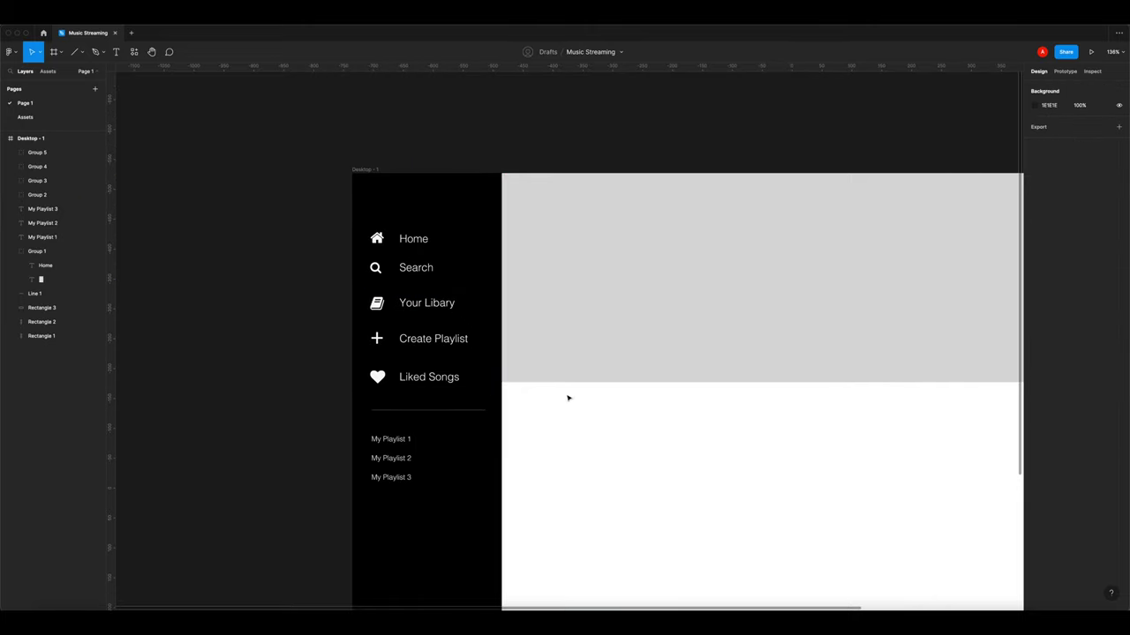
{"action": "double_click", "coordinate": [414, 239]}
{"action": "left_click", "coordinate": [416, 269]}
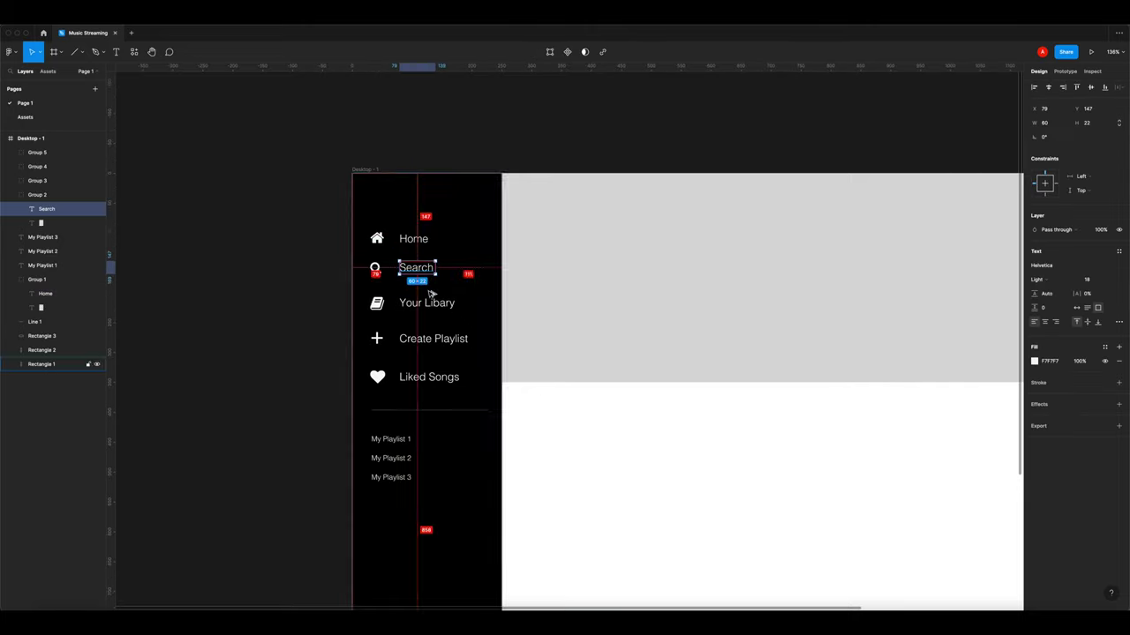
{"action": "left_click", "coordinate": [380, 238], "text": "shift"}
{"action": "left_click", "coordinate": [335, 282]}
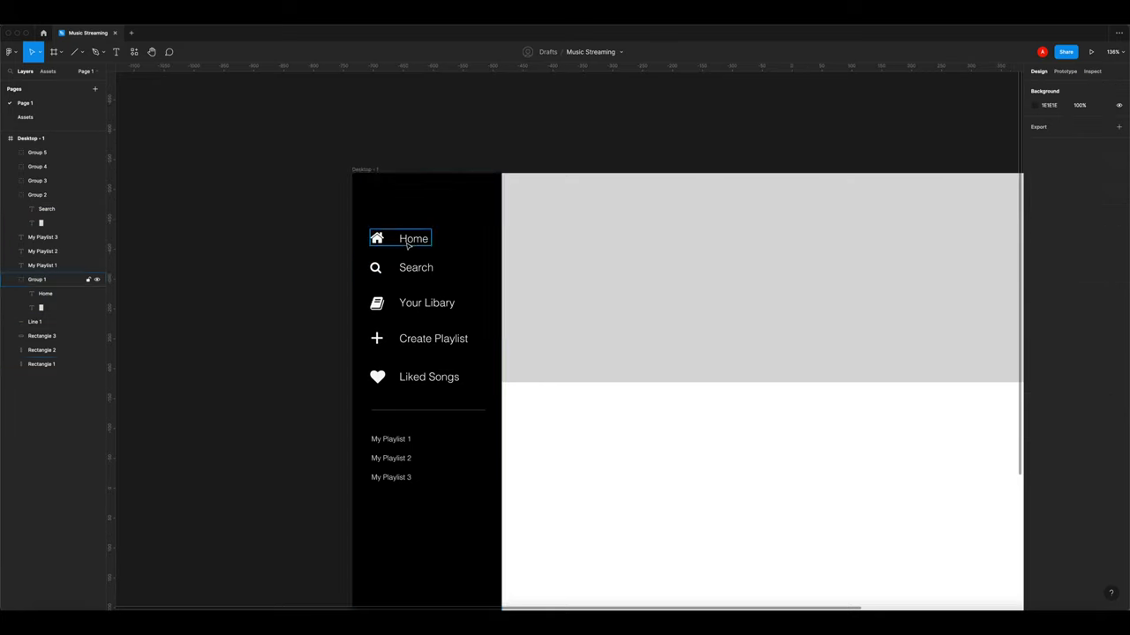
{"action": "left_click", "coordinate": [409, 244]}
{"action": "left_click", "coordinate": [409, 274]}
{"action": "left_click", "coordinate": [455, 237]}
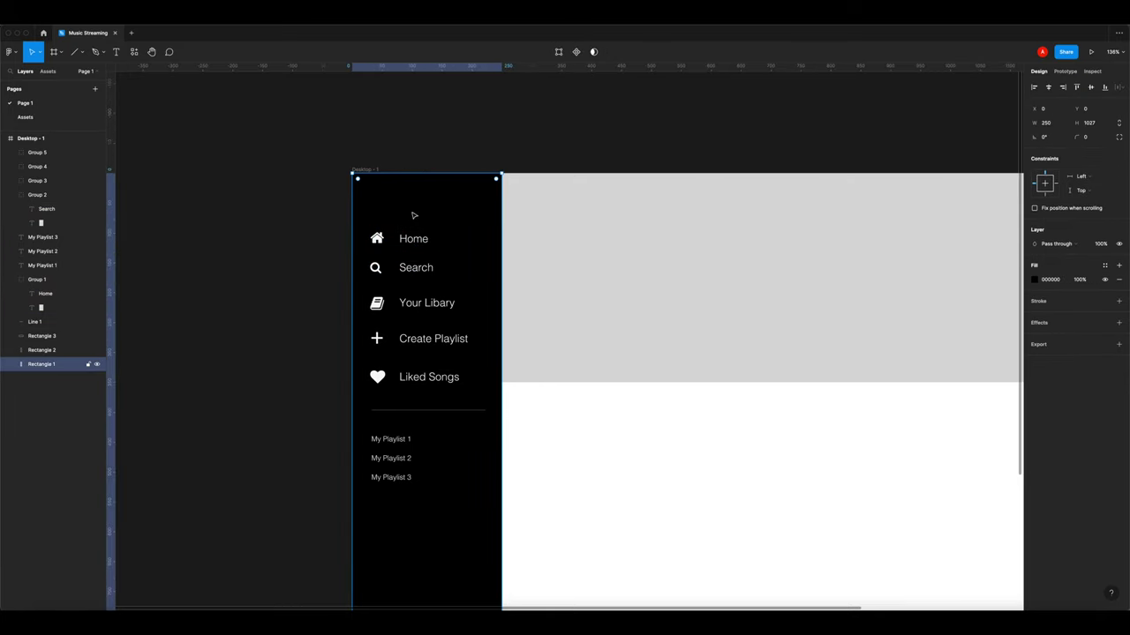
{"action": "left_click", "coordinate": [444, 151]}
{"action": "scroll", "coordinate": [452, 240], "scroll_direction": "down", "scroll_amount": 4}
{"action": "left_click_drag", "start_coordinate": [572, 354], "coordinate": [513, 348]}
{"action": "left_click_drag", "start_coordinate": [307, 229], "coordinate": [367, 278]}
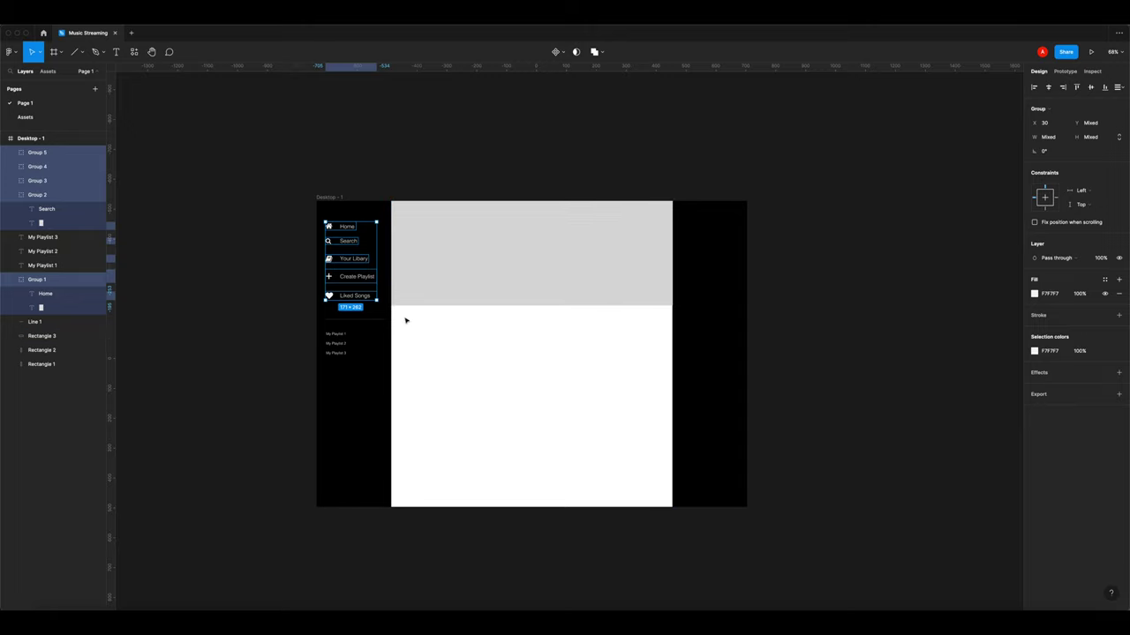
{"action": "left_click", "coordinate": [296, 307]}
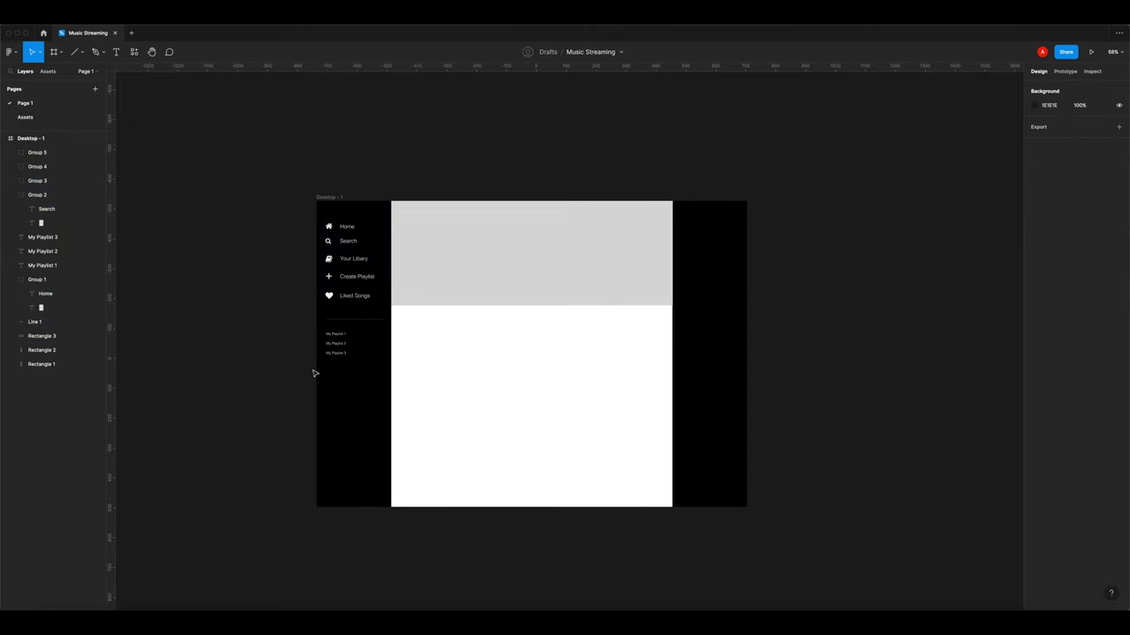
Copy the concert image from the Assets page into the Page 1 design and place it over the banner rectangle
{"action": "left_click", "coordinate": [26, 117]}
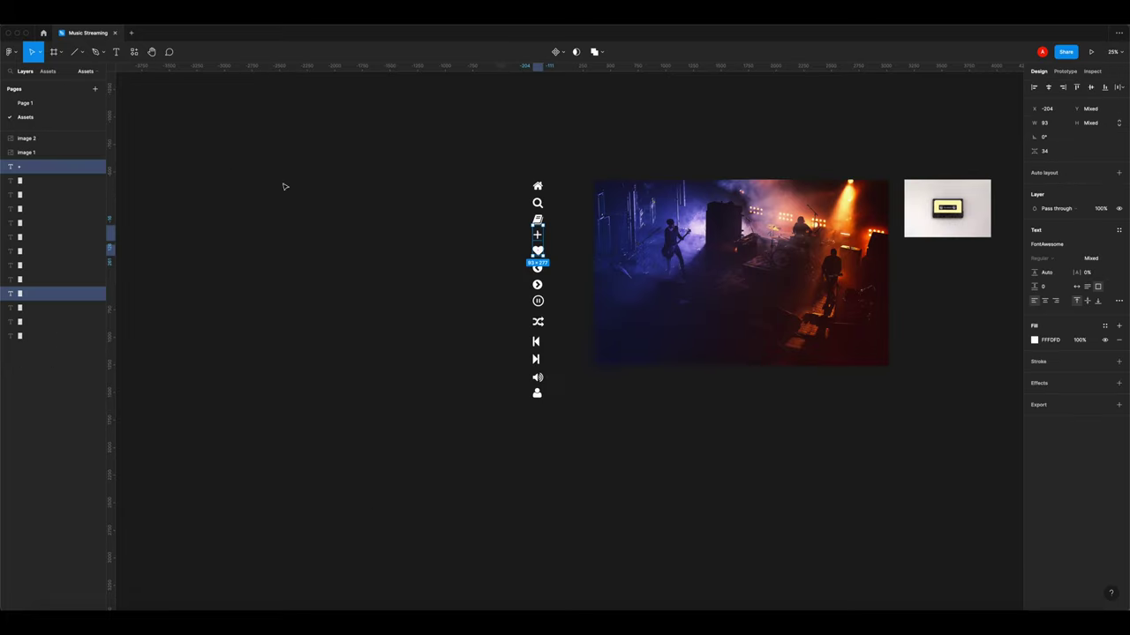
{"action": "left_click", "coordinate": [25, 103]}
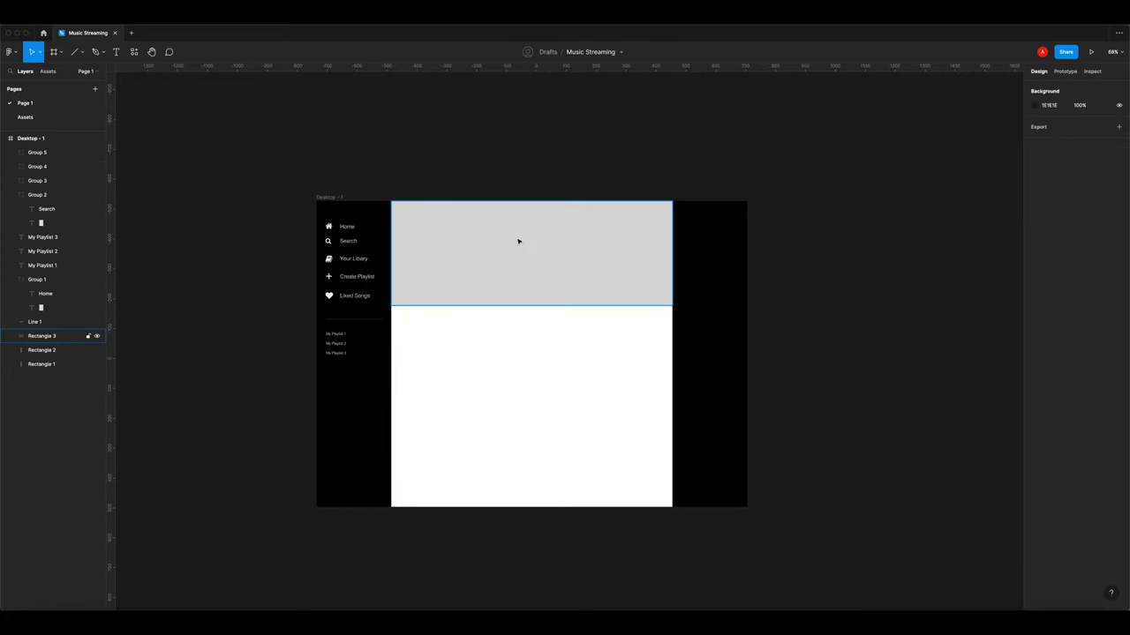
{"action": "left_click", "coordinate": [517, 240]}
{"action": "key", "text": "ctrl+v"}
{"action": "key", "text": "ctrl+z"}
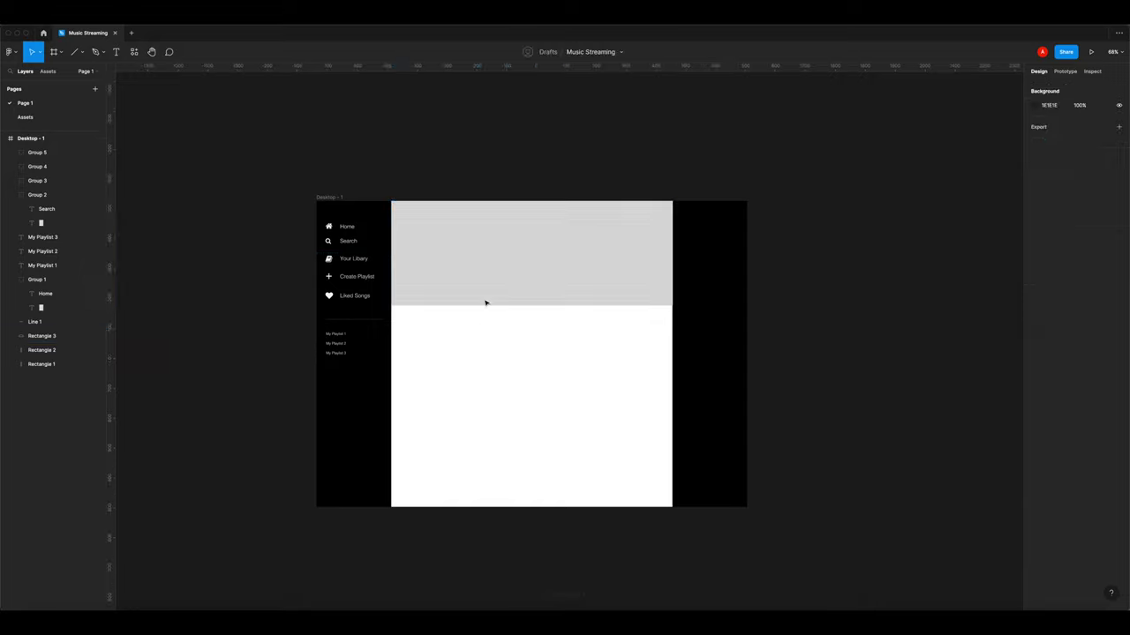
{"action": "key", "text": "ctrl+shift+z"}
{"action": "left_click_drag", "start_coordinate": [485, 608], "coordinate": [500, 226]}
Mask the concert image with the banner rectangle, then enlarge and position the image so it fills the banner
{"action": "left_click", "coordinate": [485, 302], "text": "shift"}
{"action": "right_click", "coordinate": [486, 302]}
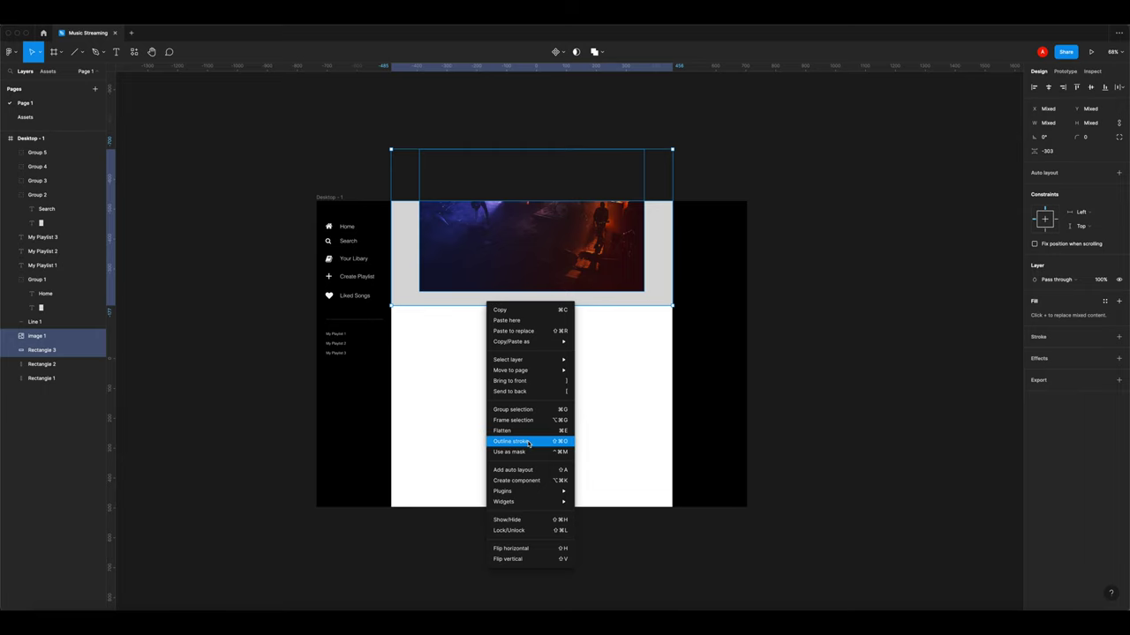
{"action": "left_click", "coordinate": [530, 452]}
{"action": "double_click", "coordinate": [524, 255]}
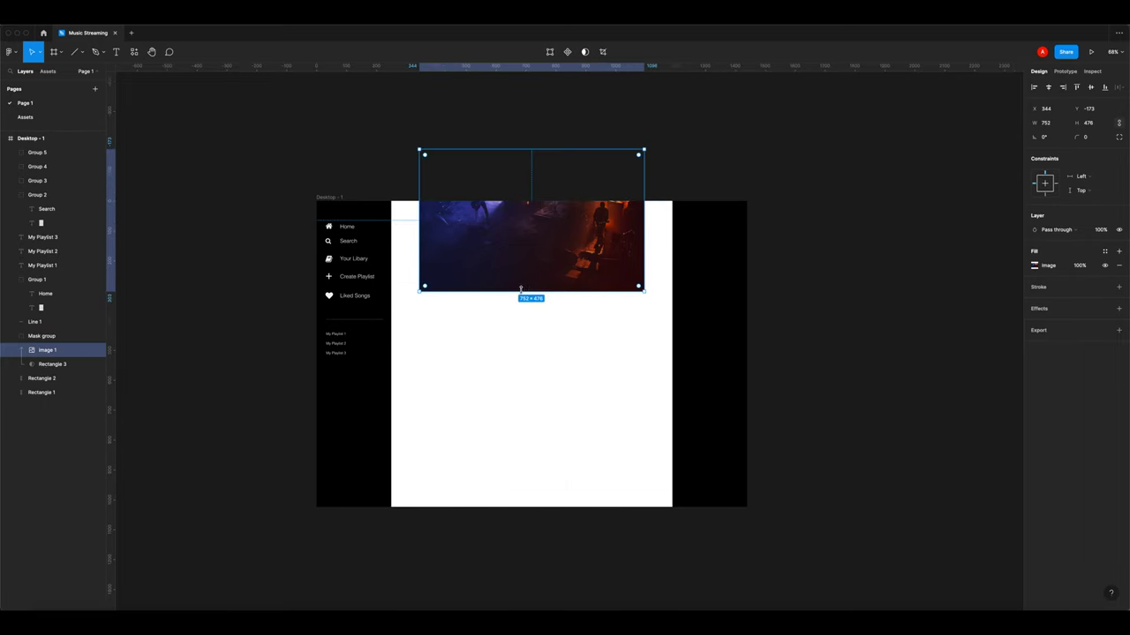
{"action": "mouse_move", "coordinate": [530, 291]}
{"action": "left_mouse_down"}
{"action": "mouse_move", "coordinate": [525, 343]}
{"action": "mouse_move", "coordinate": [537, 303]}
{"action": "left_mouse_up"}
{"action": "left_click", "coordinate": [518, 412]}
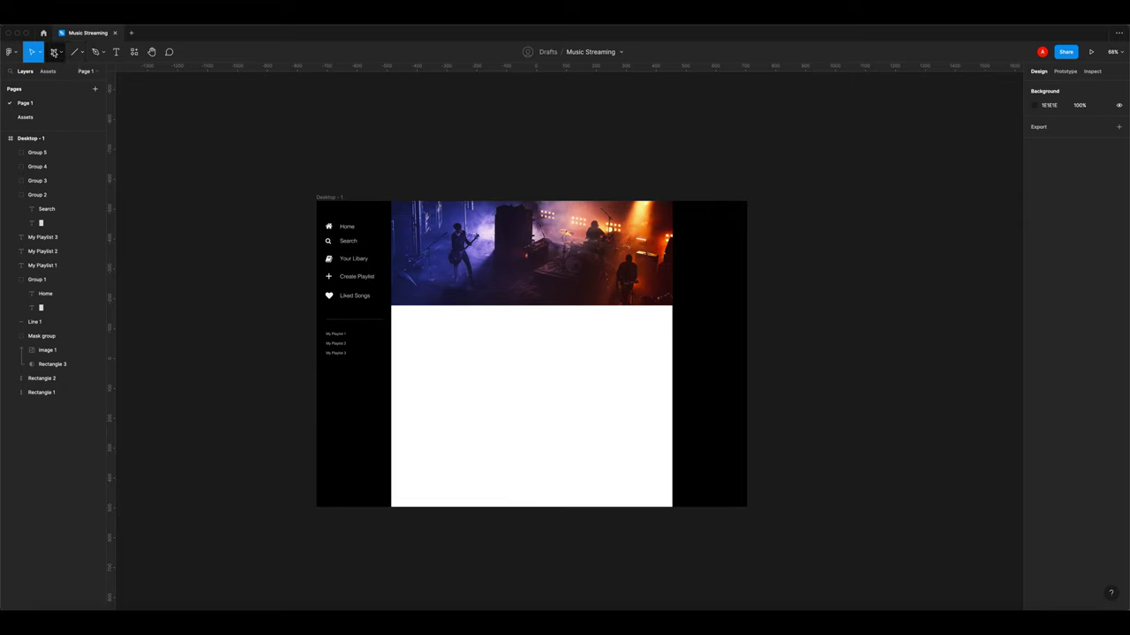
Add the text "My Band" over the banner image in Helvetica Bold at font size 60
{"action": "left_click", "coordinate": [116, 52]}
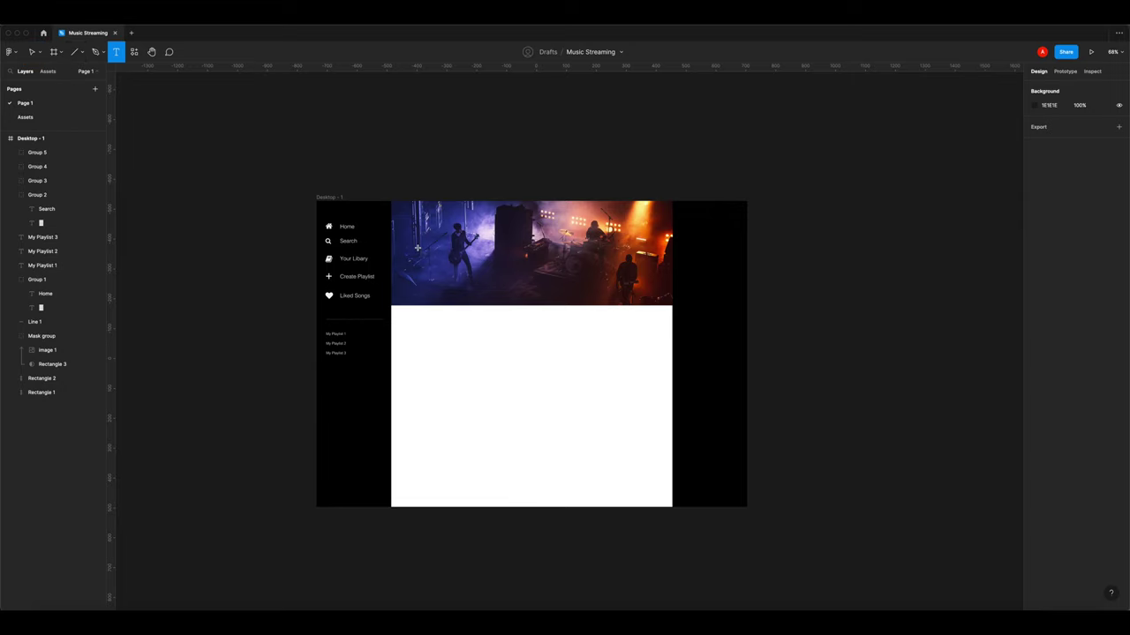
{"action": "left_click_drag", "start_coordinate": [418, 248], "coordinate": [522, 295]}
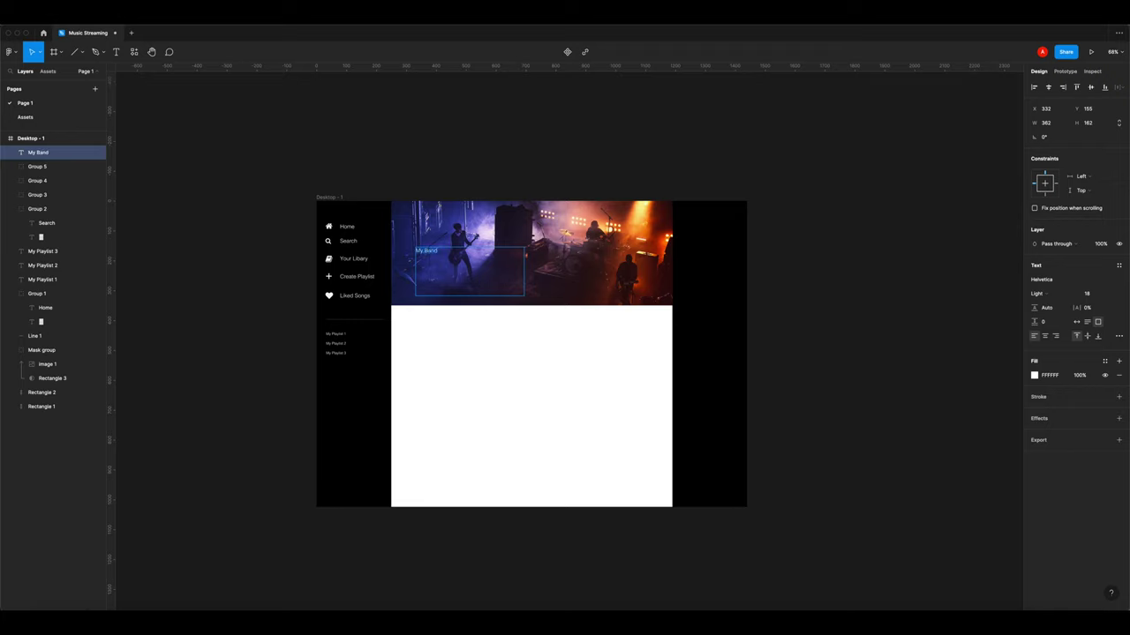
{"action": "left_click", "coordinate": [1094, 294]}
{"action": "type", "text": "60"}
{"action": "key", "text": "Tab"}
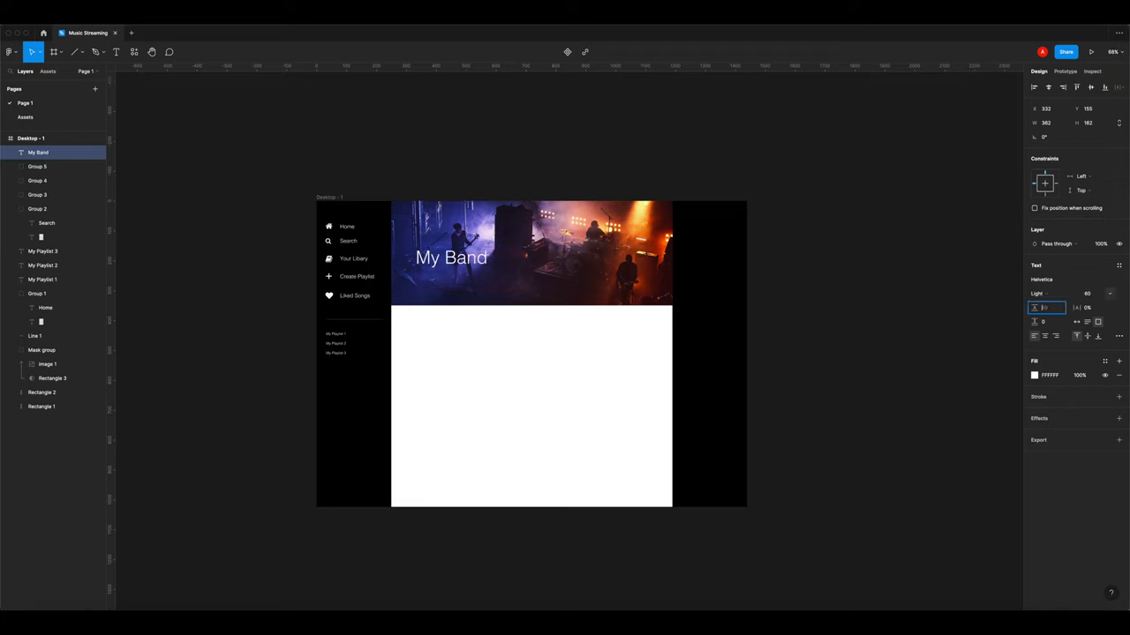
{"action": "left_click", "coordinate": [1055, 295]}
{"action": "left_click", "coordinate": [1067, 316]}
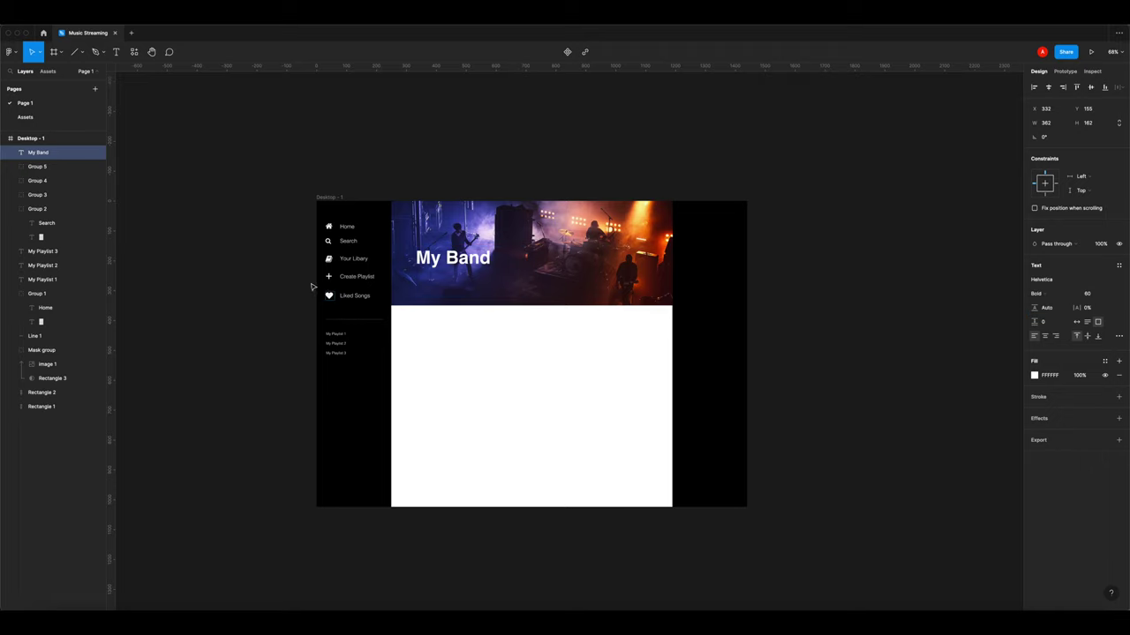
Shrink the "My Band" text box to 260 × 66 and move the title lower in the banner
{"action": "left_click_drag", "start_coordinate": [524, 297], "coordinate": [494, 268]}
{"action": "key", "text": "z"}
{"action": "left_click", "coordinate": [451, 280]}
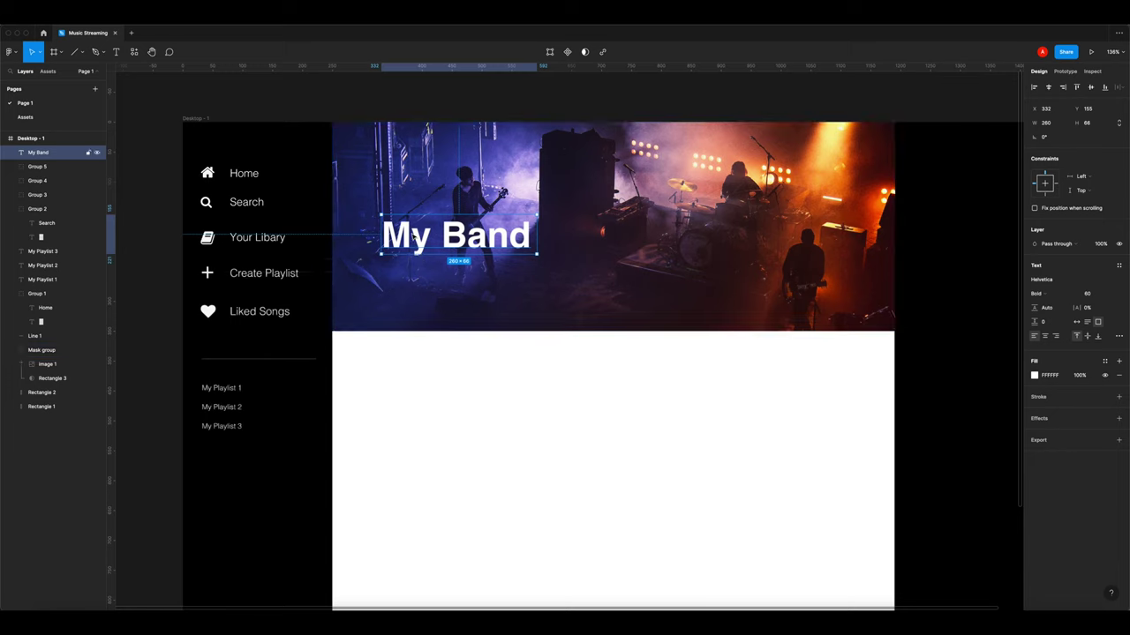
{"action": "left_click_drag", "start_coordinate": [420, 233], "coordinate": [422, 280]}
{"action": "left_click", "coordinate": [449, 386]}
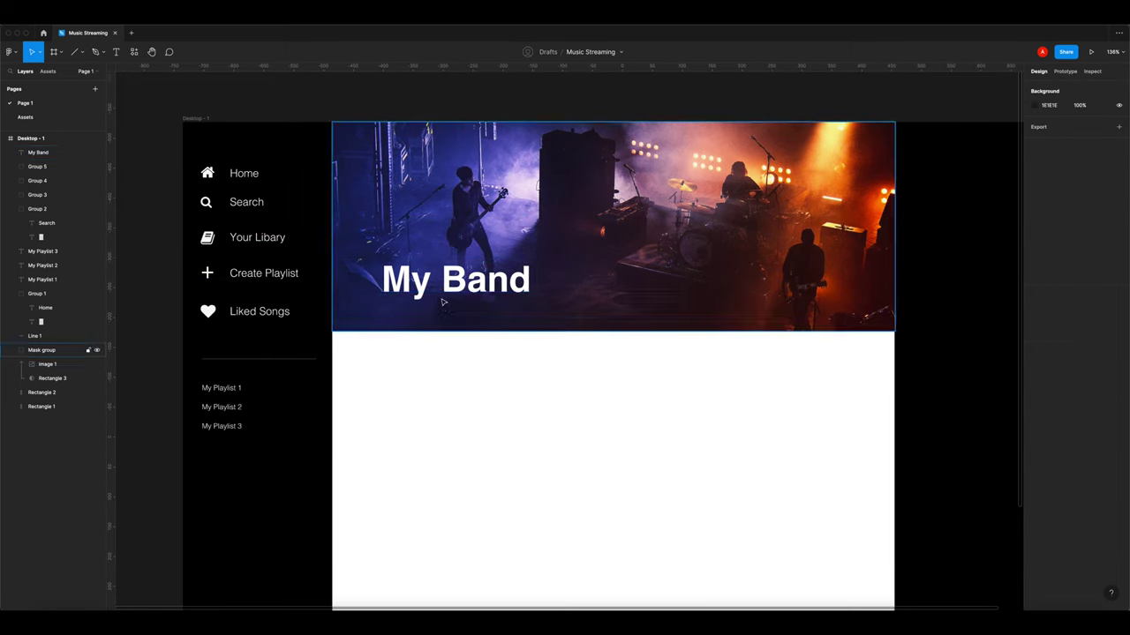
Duplicate the "My Playlist 1" label and place the copy beneath the "My Band" title at X 332, Y 306
{"action": "left_click", "coordinate": [244, 385]}
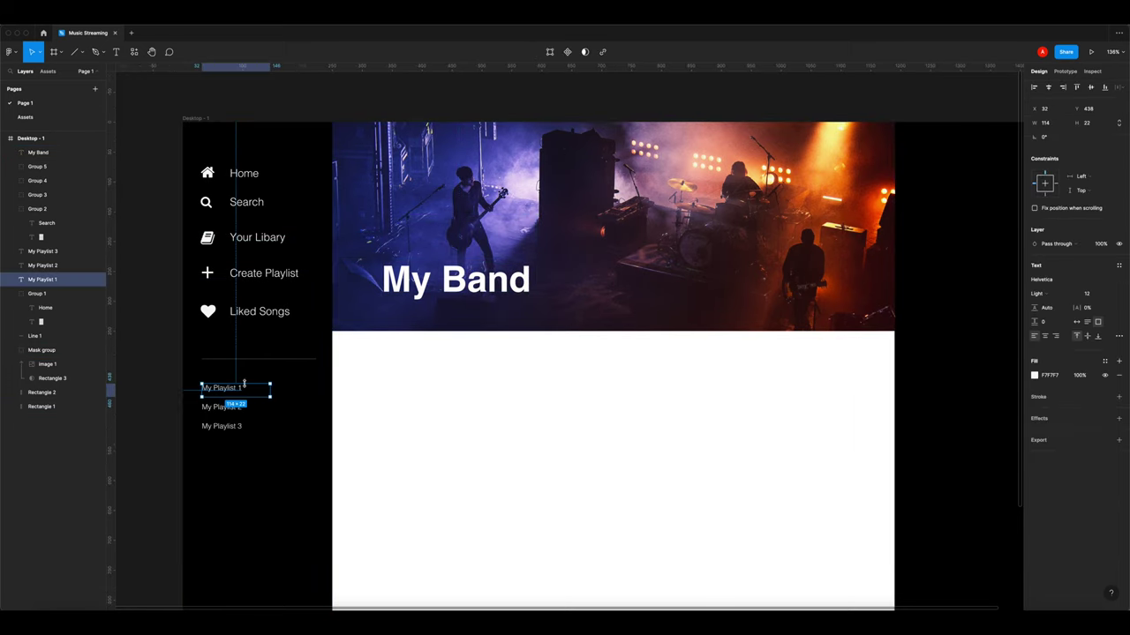
{"action": "key", "text": "super+c"}
{"action": "key", "text": "super+v"}
{"action": "left_click_drag", "start_coordinate": [225, 388], "coordinate": [407, 312]}
{"action": "double_click", "coordinate": [408, 310]}
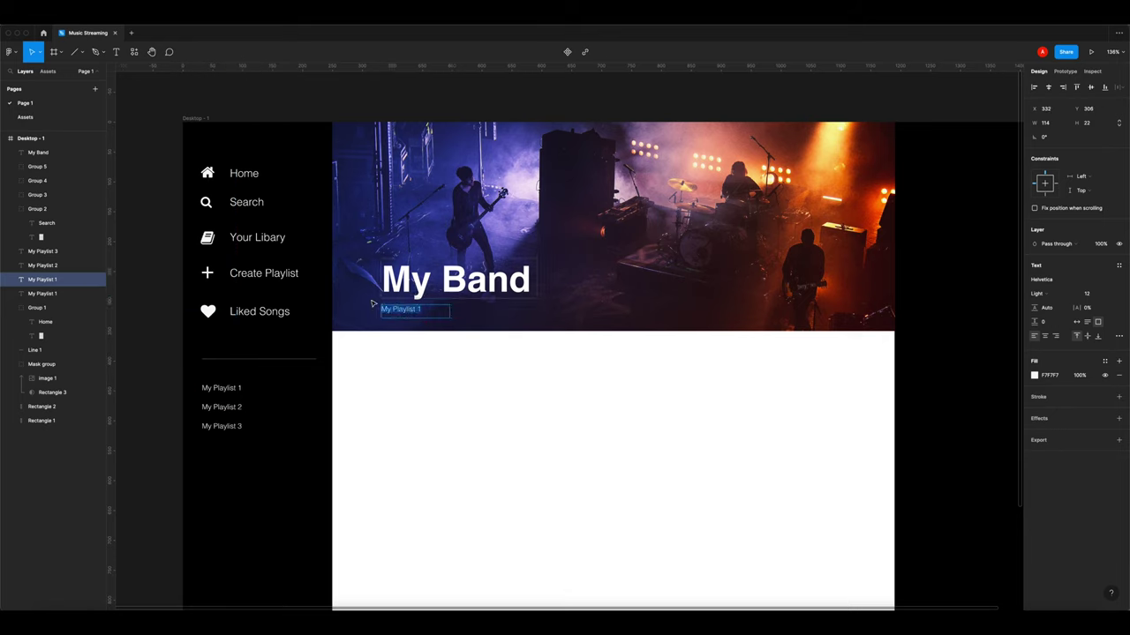
Change the copied label's text to "1,344,435 Monthly Listeners" and widen its box so it fits on one line
{"action": "type", "text": "1"}
{"action": "type", "text": ",34423"}
{"action": "key", "text": "BackSpace"}
{"action": "key", "text": "BackSpace"}
{"action": "type", "text": ",435 Monthly Lis"}
{"action": "key", "text": "Escape"}
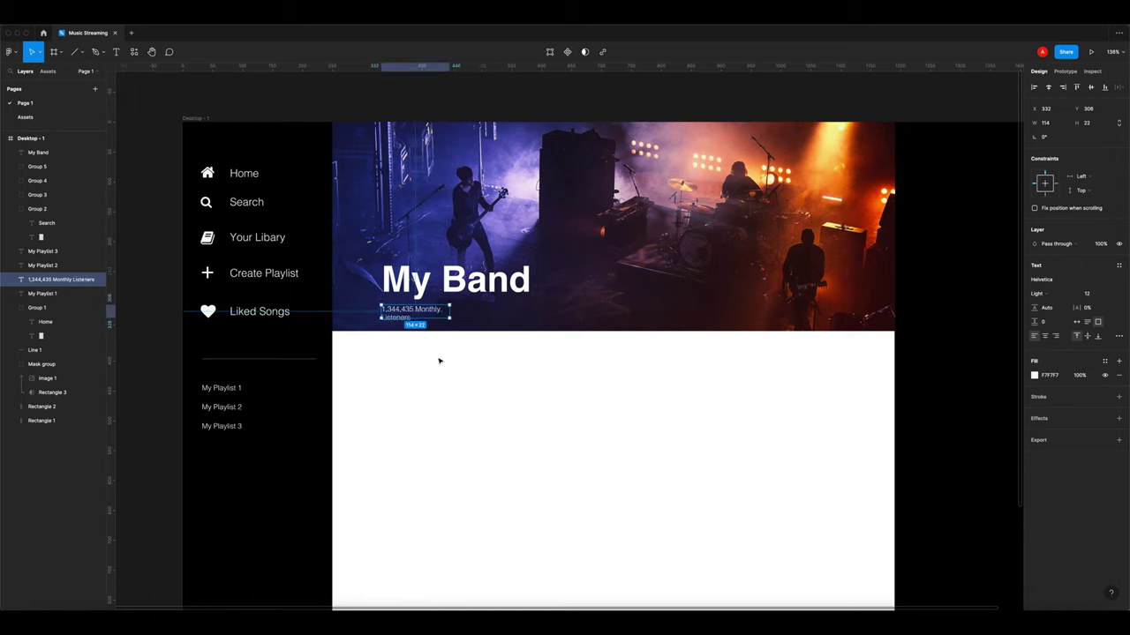
{"action": "left_click_drag", "start_coordinate": [449, 309], "coordinate": [471, 310]}
{"action": "key", "text": "Escape"}
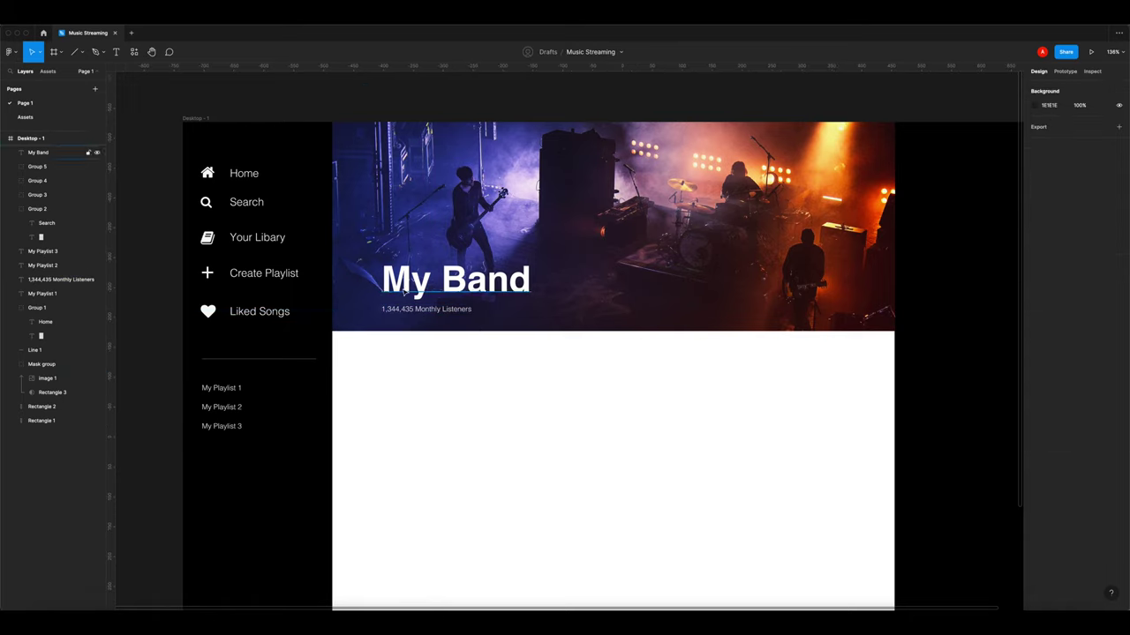
Draw a small square on the white area just below the banner, near the "My Band" title's starting edge
{"action": "left_click", "coordinate": [423, 347]}
{"action": "key", "text": "Escape"}
{"action": "left_click", "coordinate": [431, 345], "text": "alt+super"}
{"action": "left_click_drag", "start_coordinate": [443, 349], "coordinate": [392, 354]}
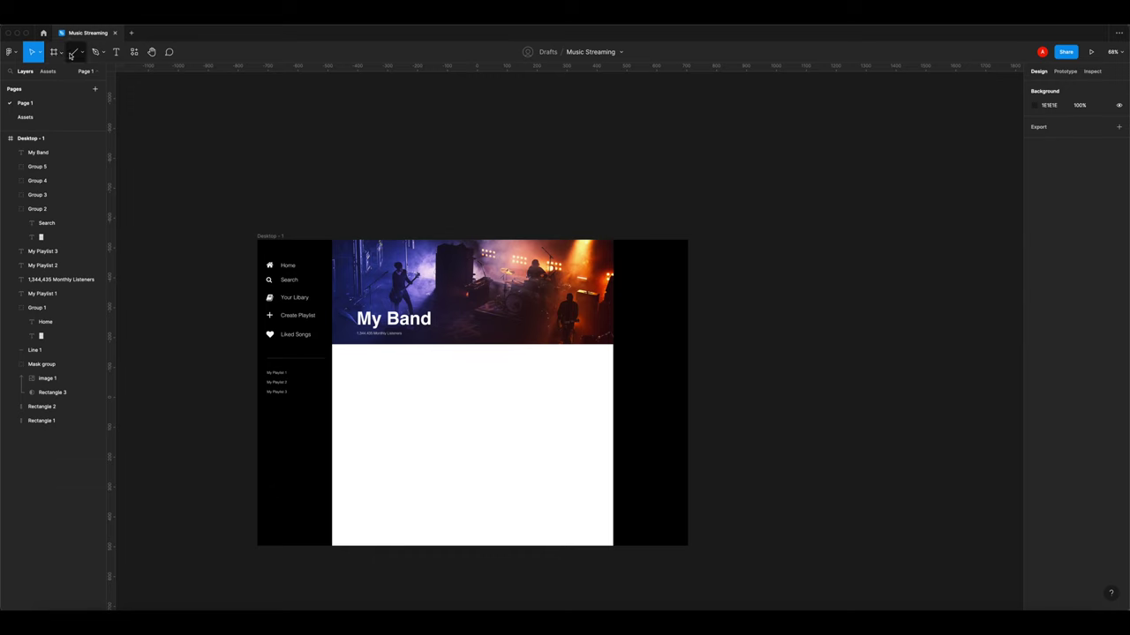
{"action": "left_click", "coordinate": [82, 53]}
{"action": "left_click", "coordinate": [74, 75]}
{"action": "key", "text": "z"}
{"action": "double_click", "coordinate": [356, 364]}
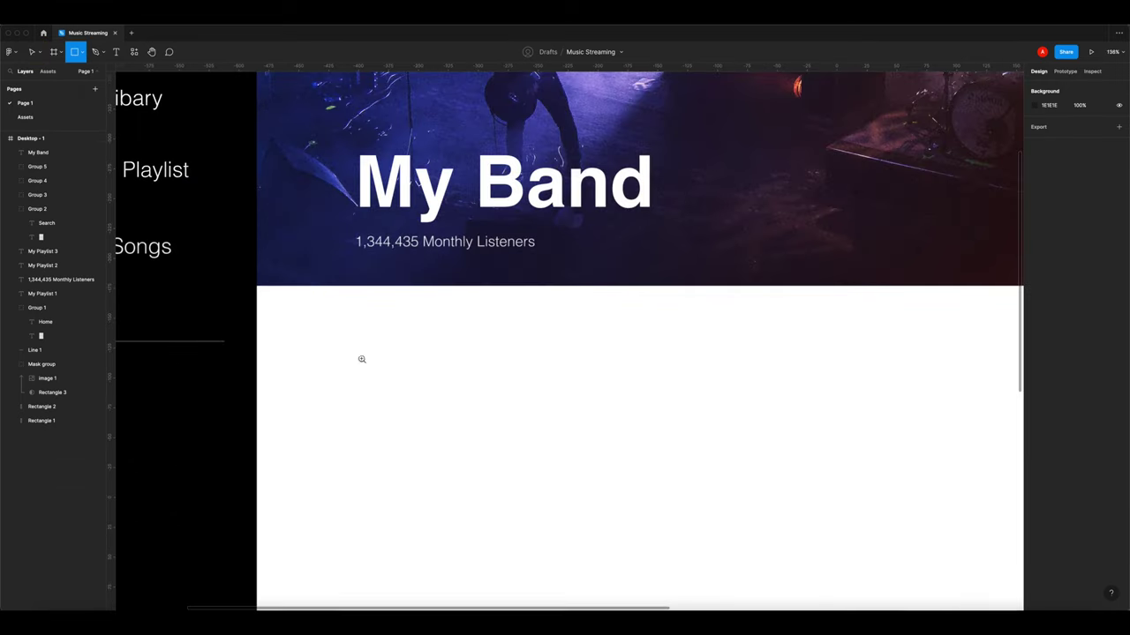
{"action": "left_click_drag", "start_coordinate": [365, 325], "coordinate": [410, 370]}
{"action": "left_click", "coordinate": [408, 385]}
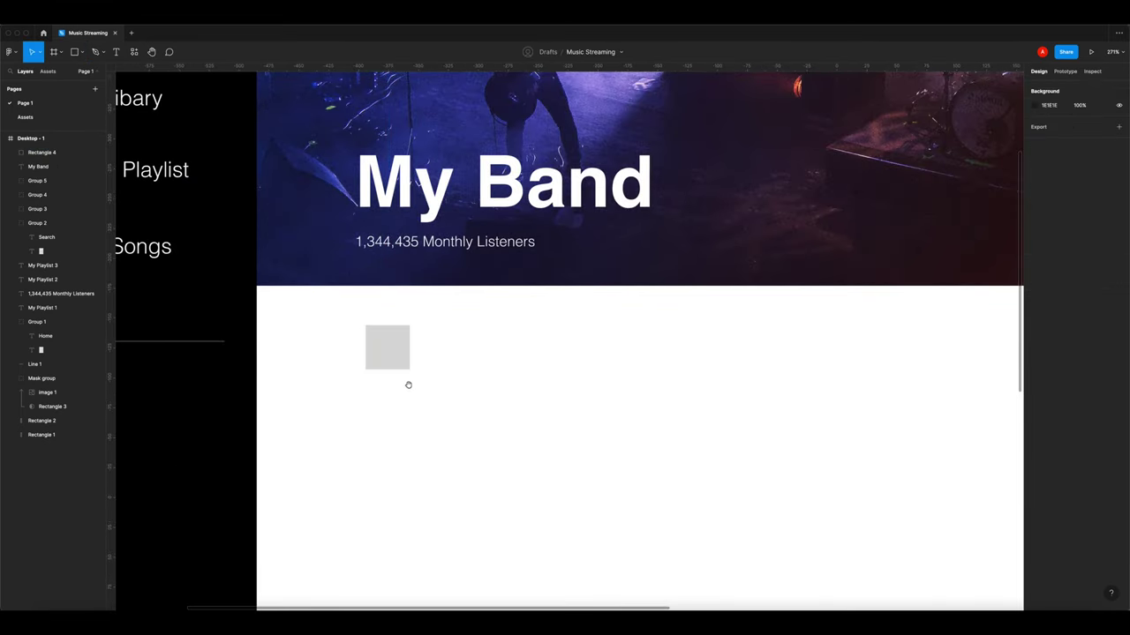
Add a layout grid to the Desktop - 1 frame and change its type to columns
{"action": "scroll", "coordinate": [407, 384], "scroll_direction": "down", "scroll_amount": 5}
{"action": "scroll", "coordinate": [406, 393], "scroll_direction": "down", "scroll_amount": 3}
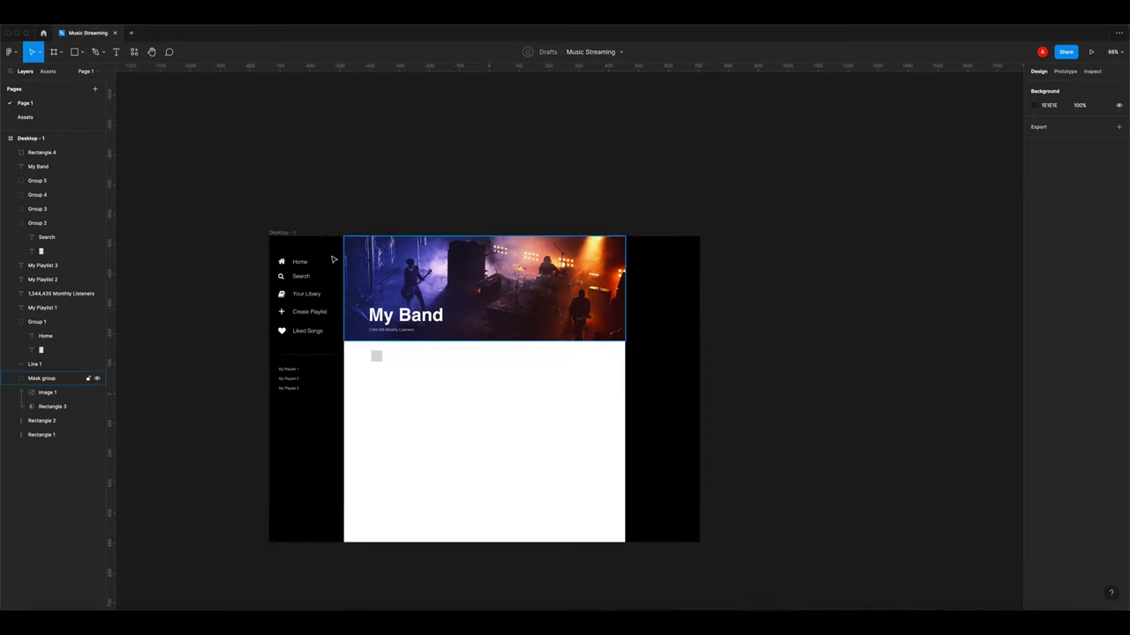
{"action": "left_click", "coordinate": [290, 233]}
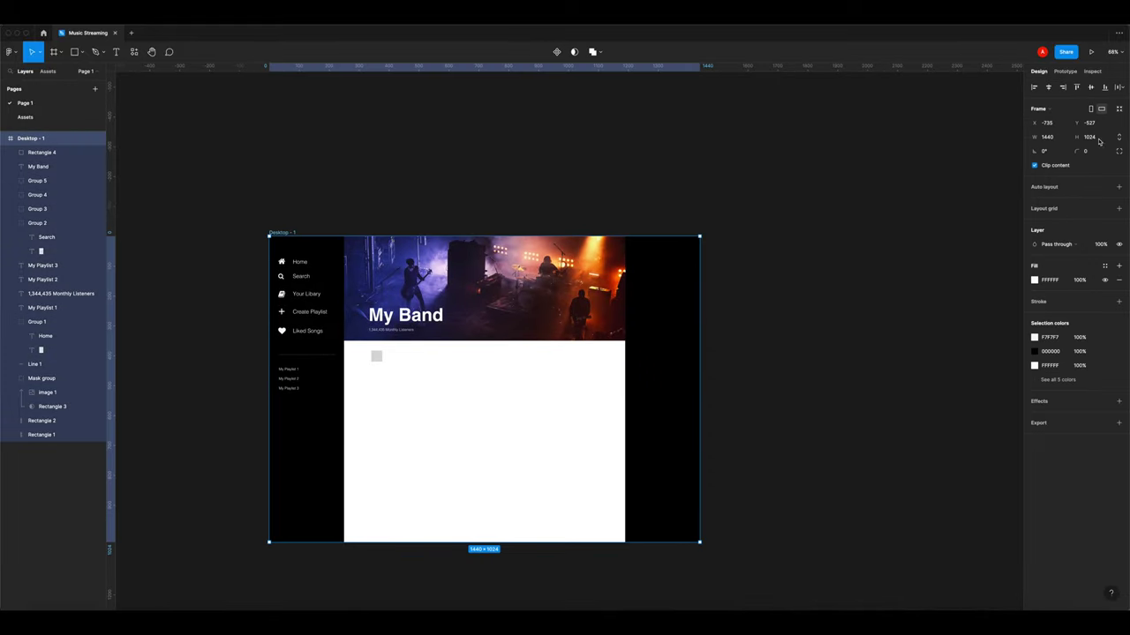
{"action": "left_click", "coordinate": [1118, 209]}
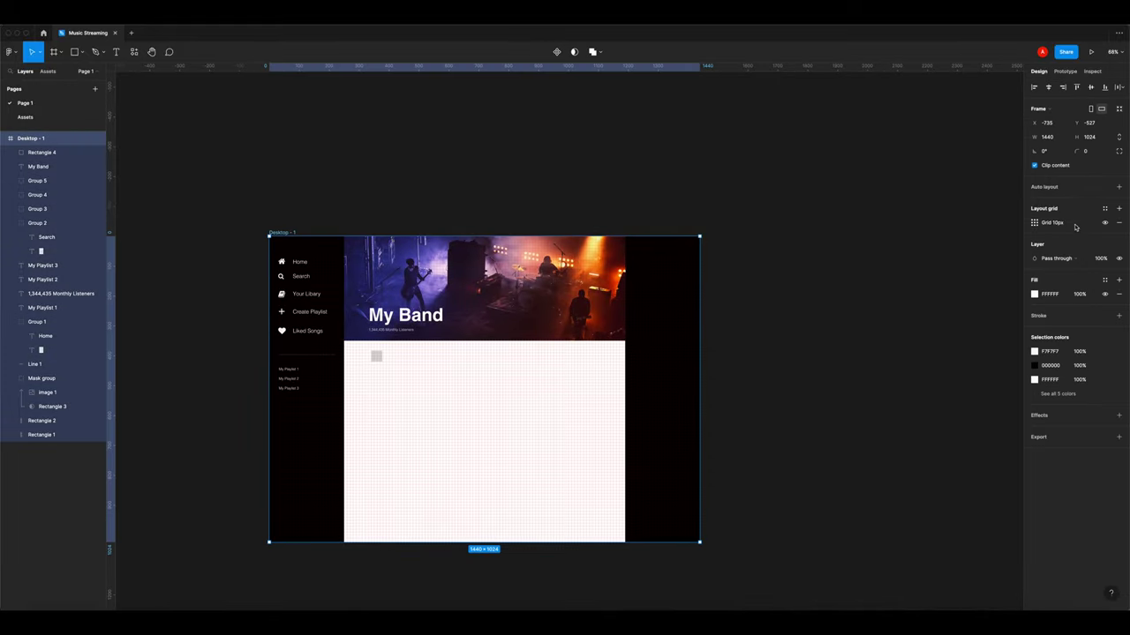
{"action": "left_click", "coordinate": [1045, 225]}
{"action": "left_click", "coordinate": [936, 226]}
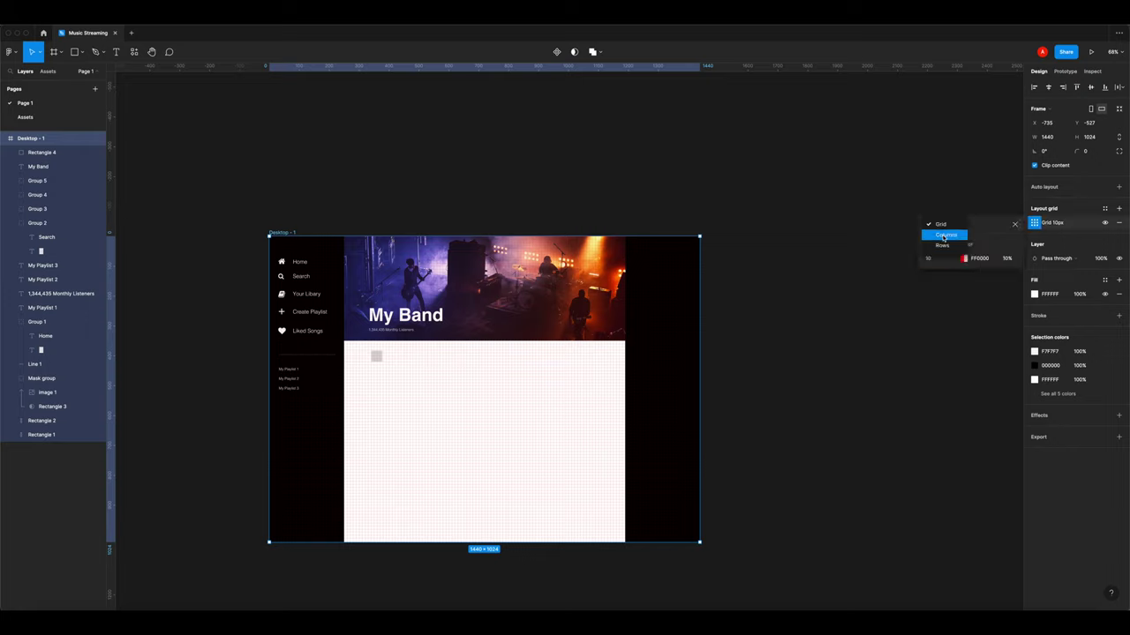
{"action": "left_click", "coordinate": [949, 237]}
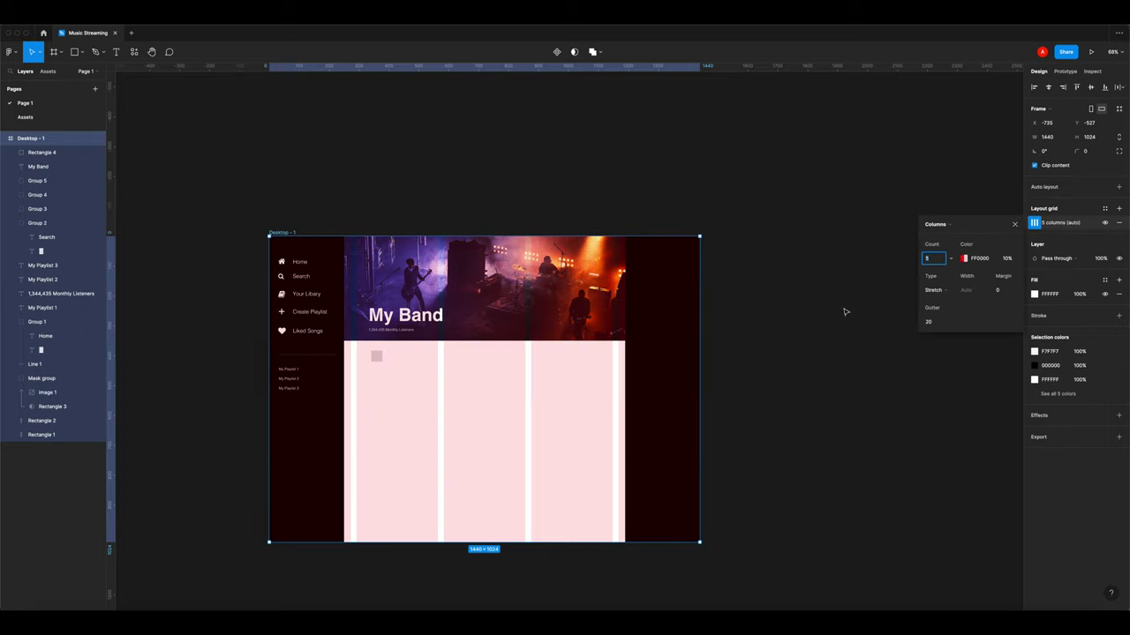
Try margins of 20, 50 and 100 on the frame's column grid
{"action": "left_click", "coordinate": [999, 292]}
{"action": "type", "text": "20"}
{"action": "key", "text": "Tab"}
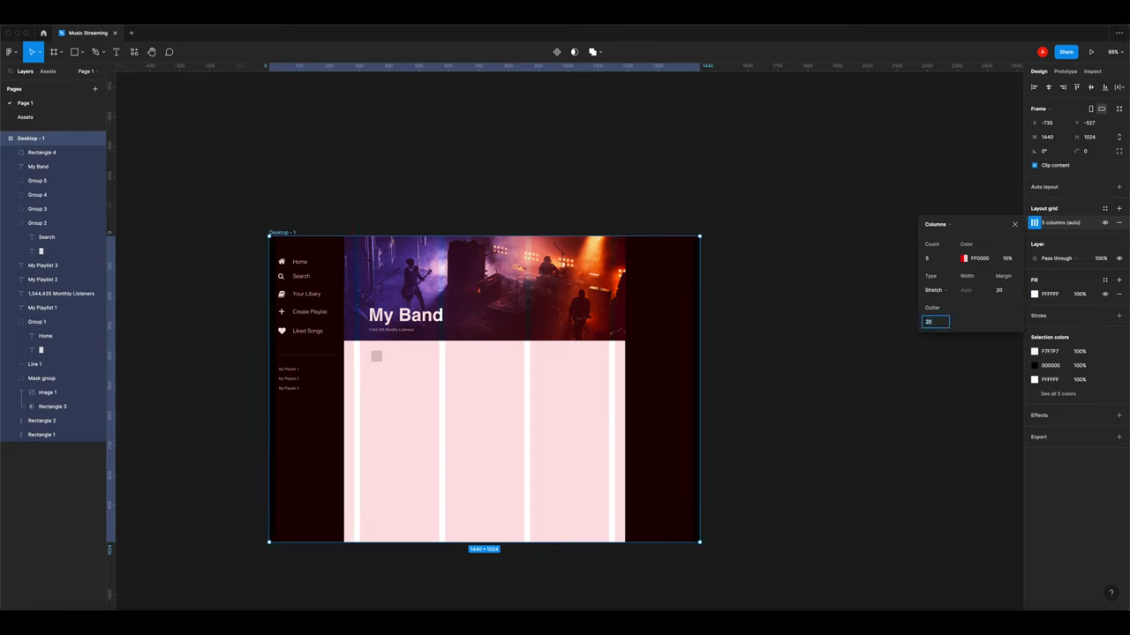
{"action": "left_click", "coordinate": [1006, 292]}
{"action": "type", "text": "50"}
{"action": "key", "text": "Tab"}
{"action": "left_click", "coordinate": [1008, 285]}
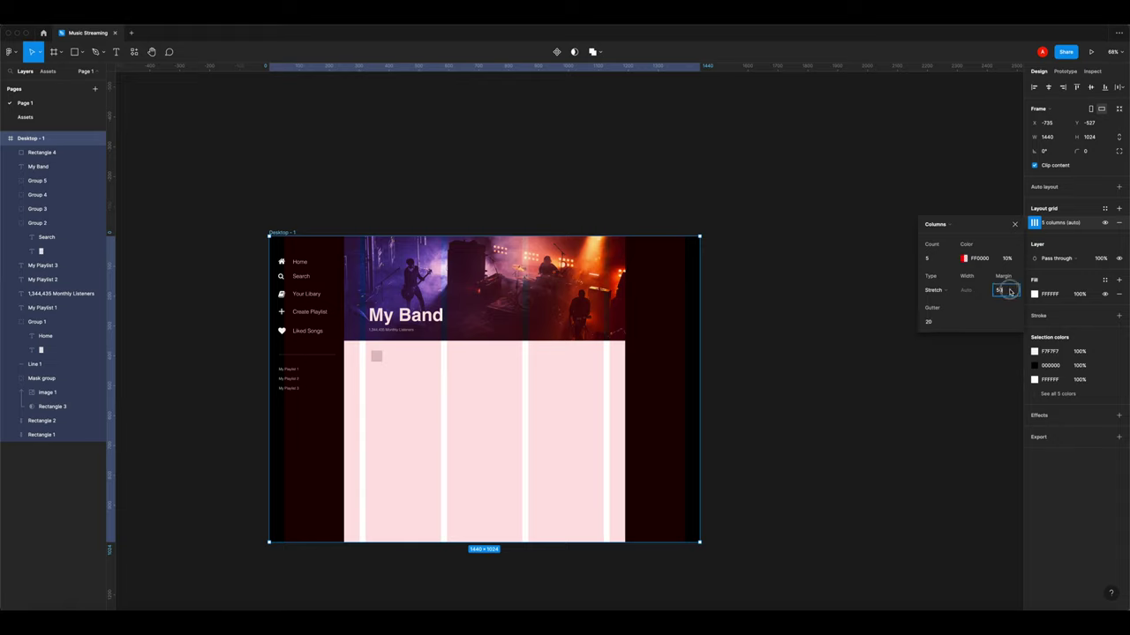
{"action": "type", "text": "100"}
{"action": "key", "text": "Tab"}
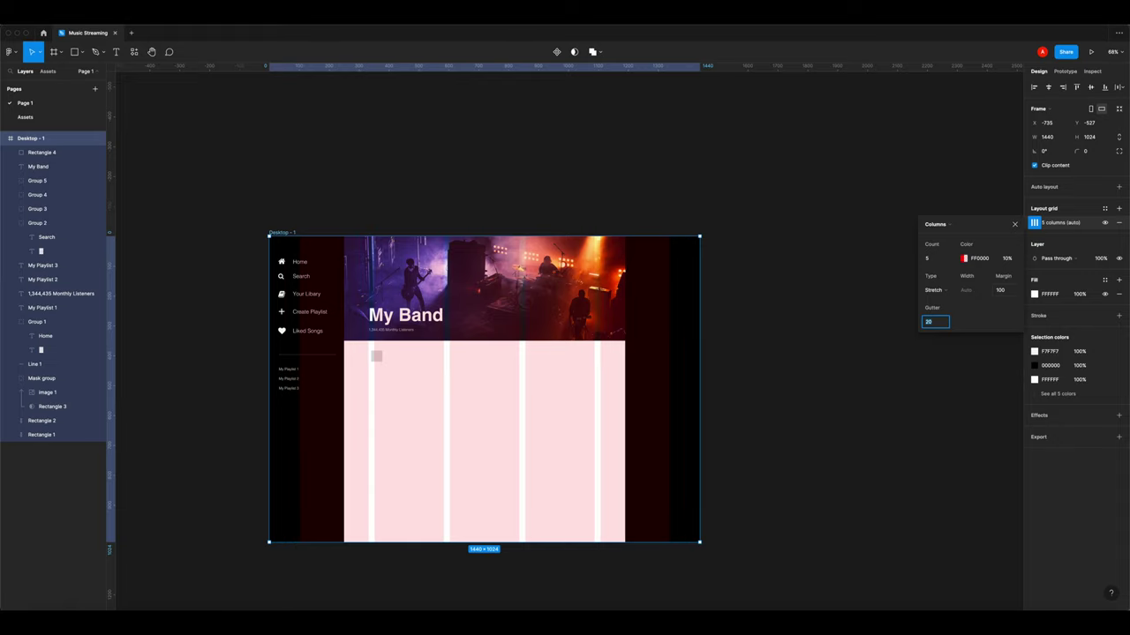
Set the margin of the frame's column grid to 200
{"action": "left_click", "coordinate": [1001, 290]}
{"action": "type", "text": "200"}
{"action": "key", "text": "Tab"}
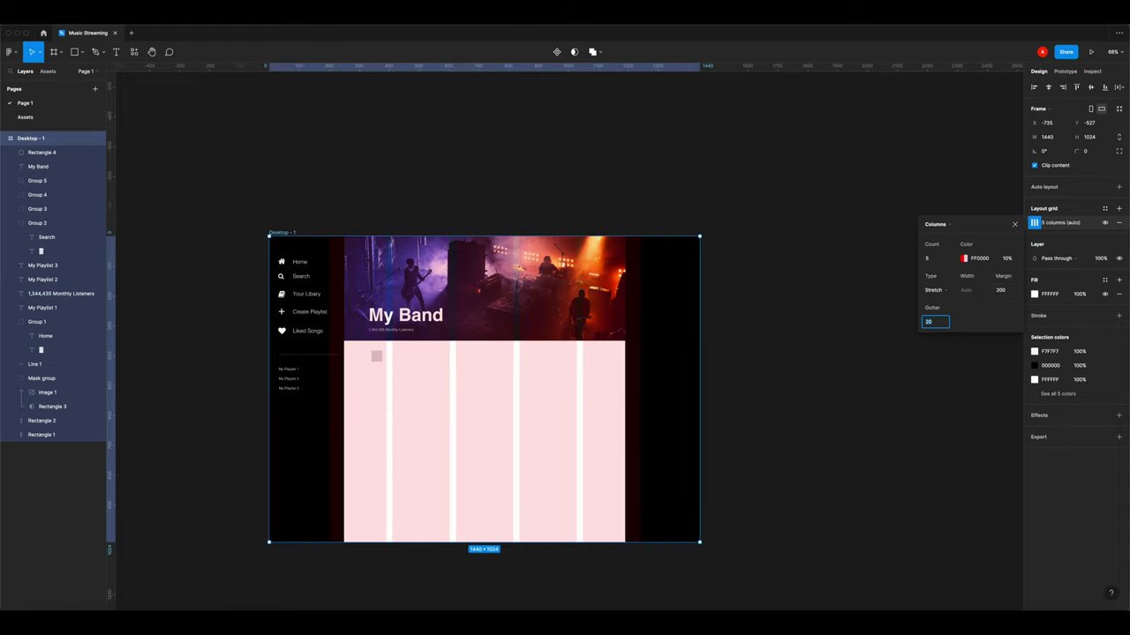
Set the margin of the frame's column grid to 250 and its column count to 3
{"action": "left_click", "coordinate": [1002, 289]}
{"action": "type", "text": "250"}
{"action": "key", "text": "Tab"}
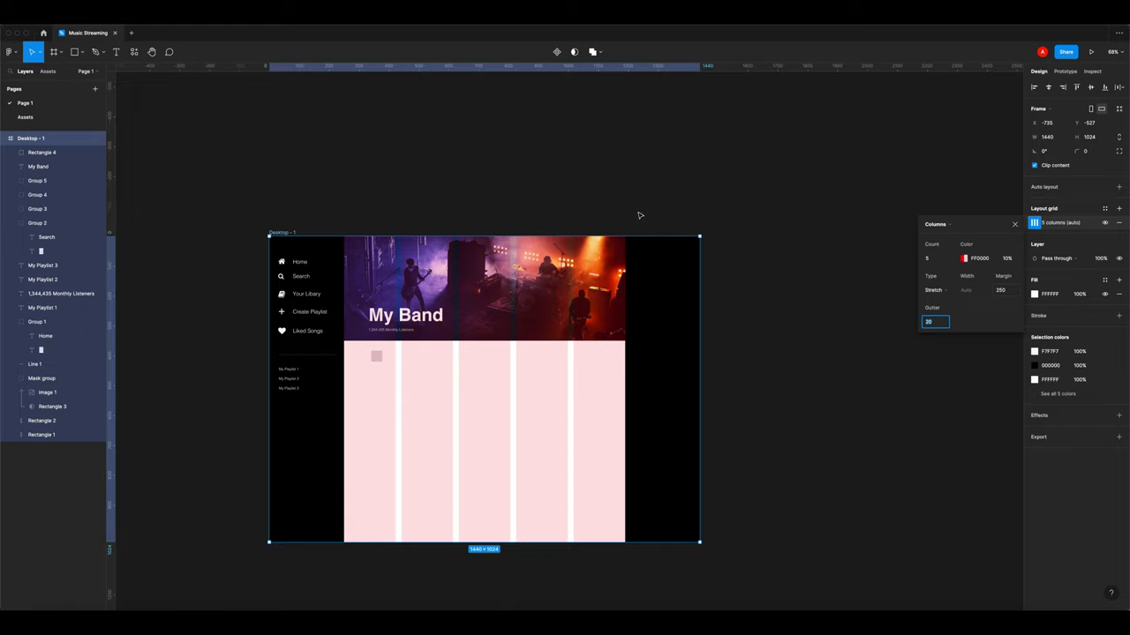
{"action": "left_click", "coordinate": [935, 258]}
{"action": "type", "text": "3"}
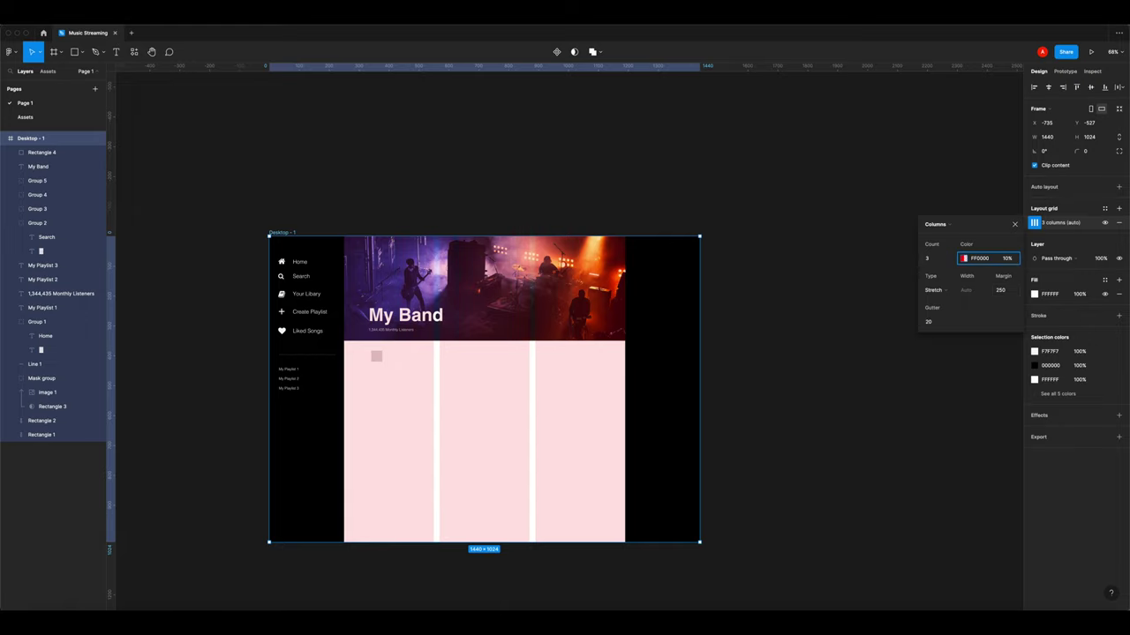
{"action": "left_click", "coordinate": [403, 376]}
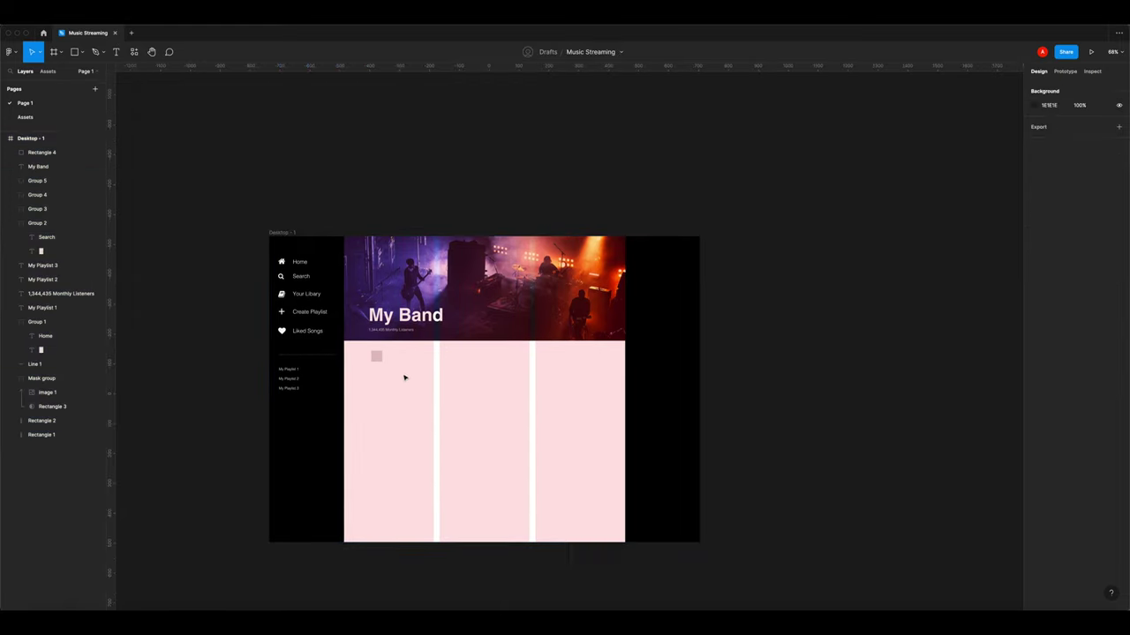
Try margins of 300 and 540 on the Desktop - 1 frame's column grid
{"action": "left_click", "coordinate": [274, 232]}
{"action": "left_click", "coordinate": [1034, 223]}
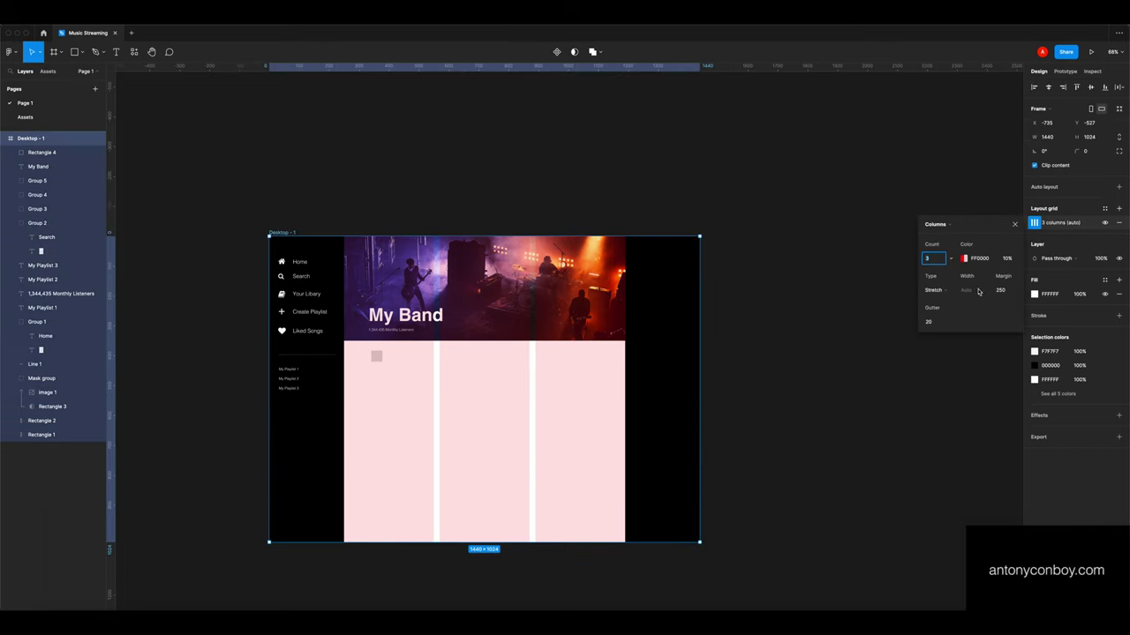
{"action": "left_click", "coordinate": [1006, 292]}
{"action": "type", "text": "300"}
{"action": "key", "text": "Tab"}
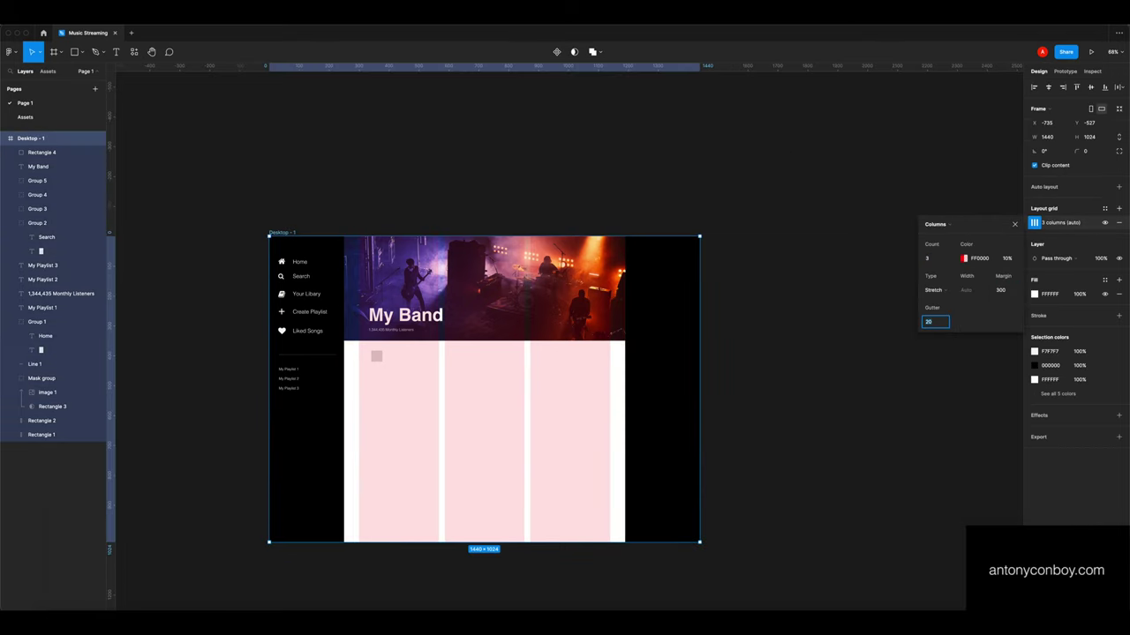
{"action": "left_click", "coordinate": [1011, 294]}
{"action": "type", "text": "540"}
{"action": "key", "text": "Tab"}
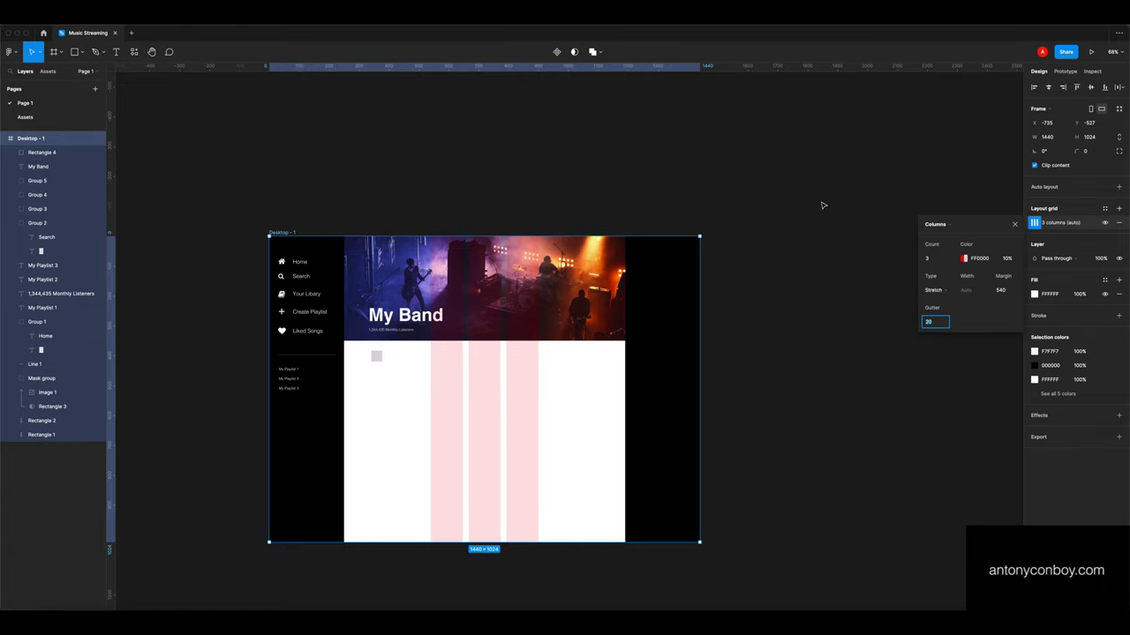
Set the margin of the three-column grid to 350
{"action": "left_click", "coordinate": [1002, 290]}
{"action": "type", "text": "350"}
{"action": "key", "text": "Tab"}
{"action": "left_click", "coordinate": [369, 374]}
Move the small grey square so its edge lines up with the start of the first grid column
{"action": "key", "text": "z"}
{"action": "left_click", "coordinate": [355, 363]}
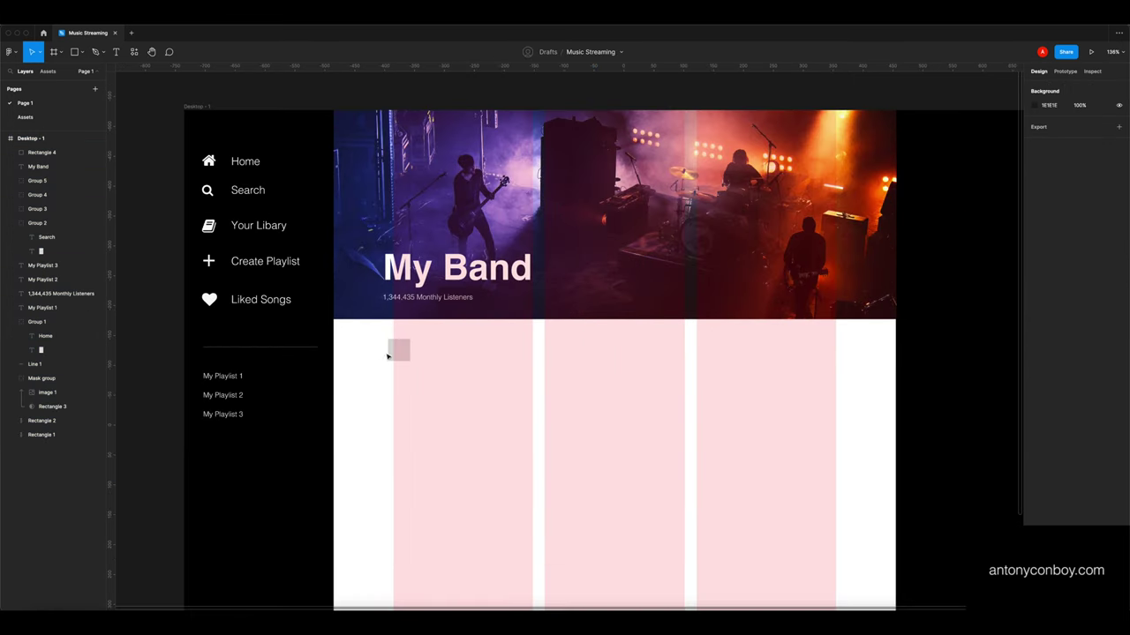
{"action": "left_click_drag", "start_coordinate": [390, 353], "coordinate": [395, 354]}
Shift the "My Band" title and the monthly listeners text together to align with the first column's starting edge
{"action": "left_click", "coordinate": [391, 298]}
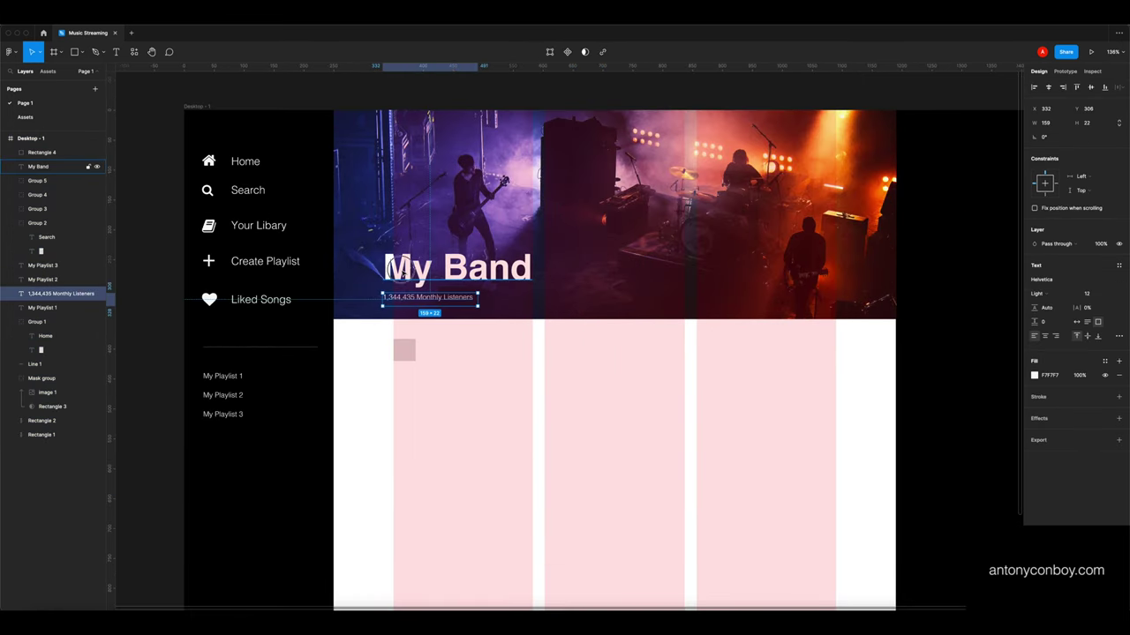
{"action": "left_click", "coordinate": [397, 269]}
{"action": "left_click", "coordinate": [399, 298], "text": "shift"}
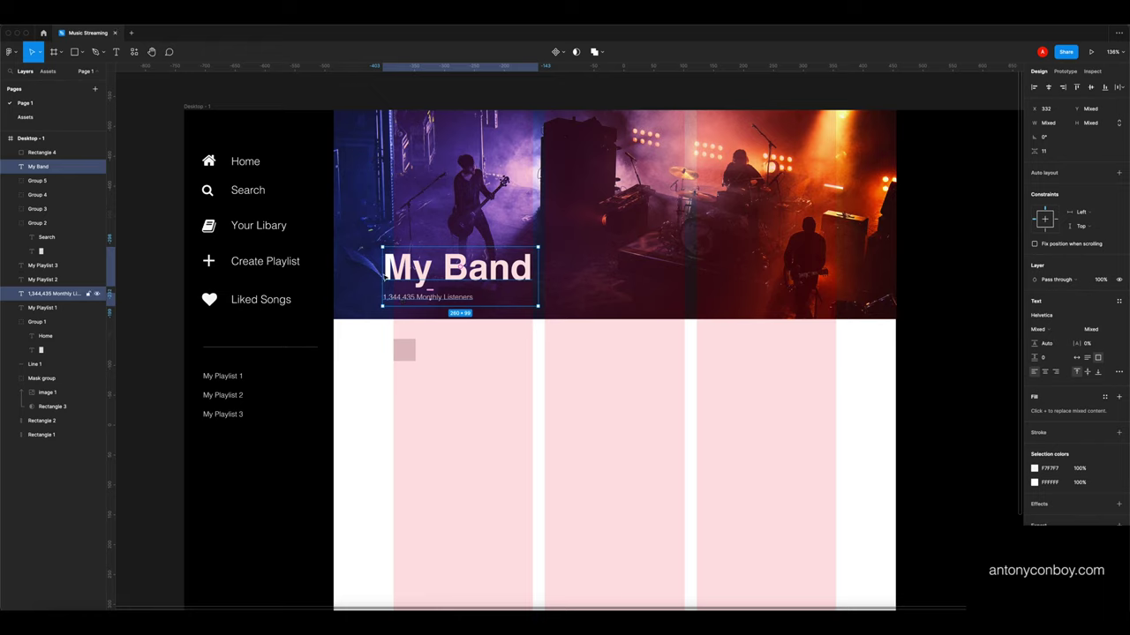
{"action": "key", "text": "shift+Right"}
{"action": "key", "text": "shift+Right"}
{"action": "key", "text": "Left"}
{"action": "key", "text": "Left"}
{"action": "key", "text": "Left"}
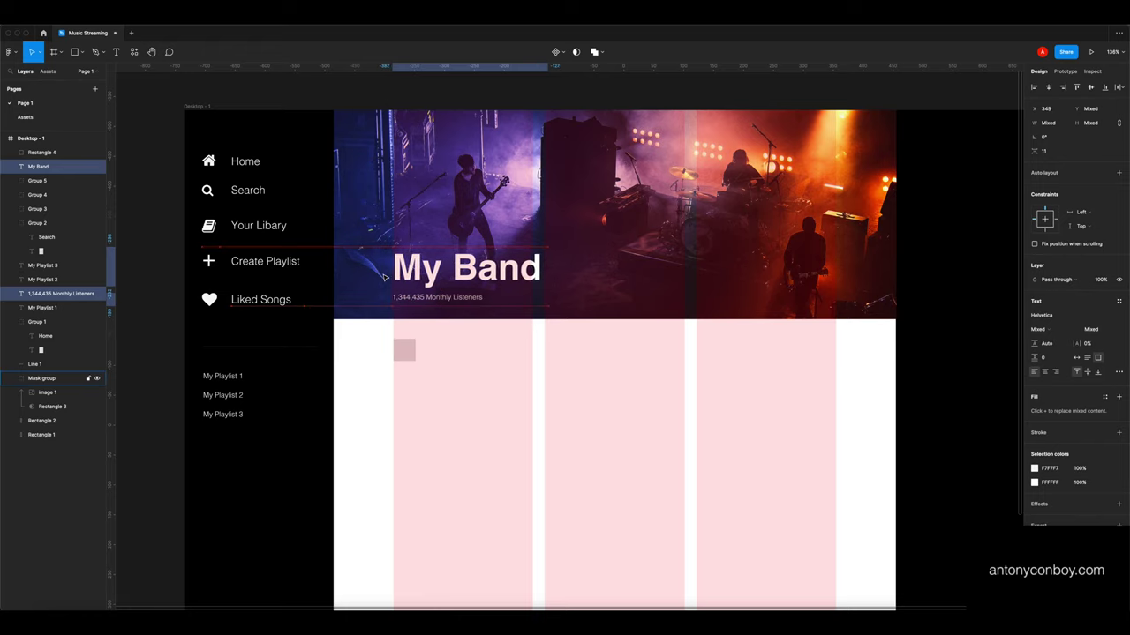
{"action": "left_click", "coordinate": [565, 459]}
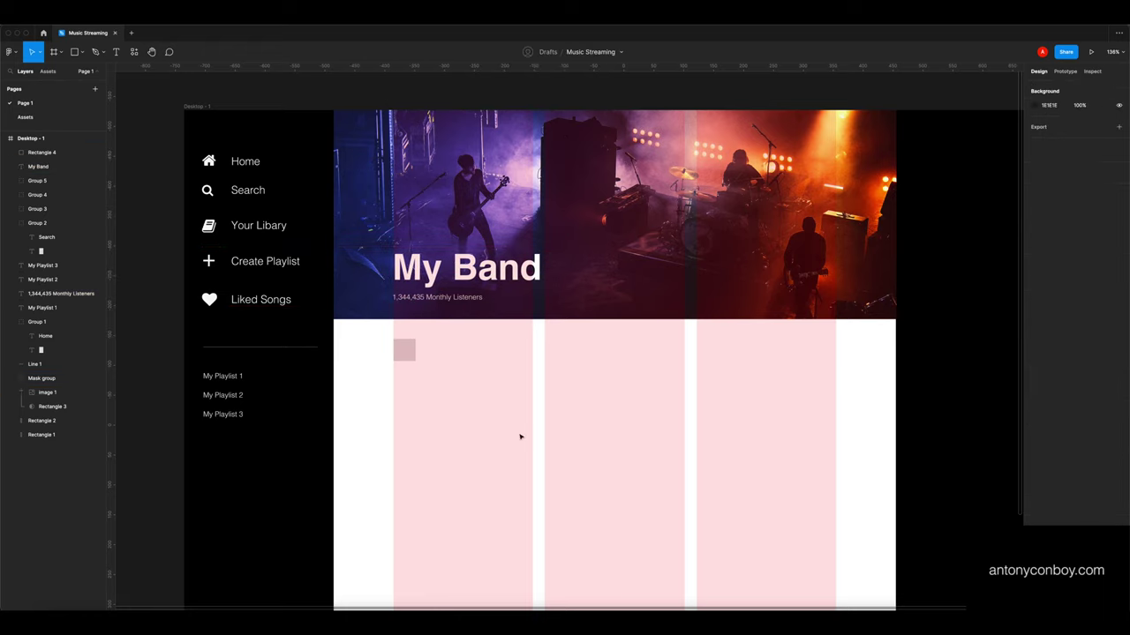
Resize the grey square in the first column to 60 × 60 with its proportions locked
{"action": "left_click", "coordinate": [406, 353]}
{"action": "left_click_drag", "start_coordinate": [413, 361], "coordinate": [453, 399]}
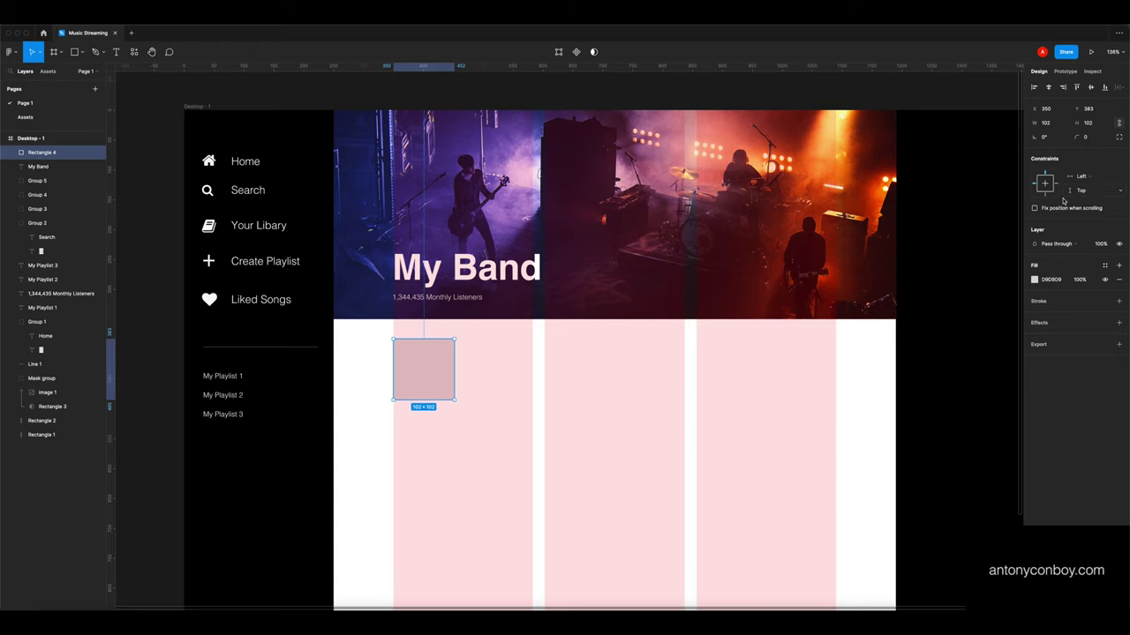
{"action": "left_click", "coordinate": [1063, 123]}
{"action": "left_click", "coordinate": [1117, 126]}
{"action": "left_click", "coordinate": [1056, 122]}
{"action": "type", "text": "60"}
{"action": "key", "text": "Tab"}
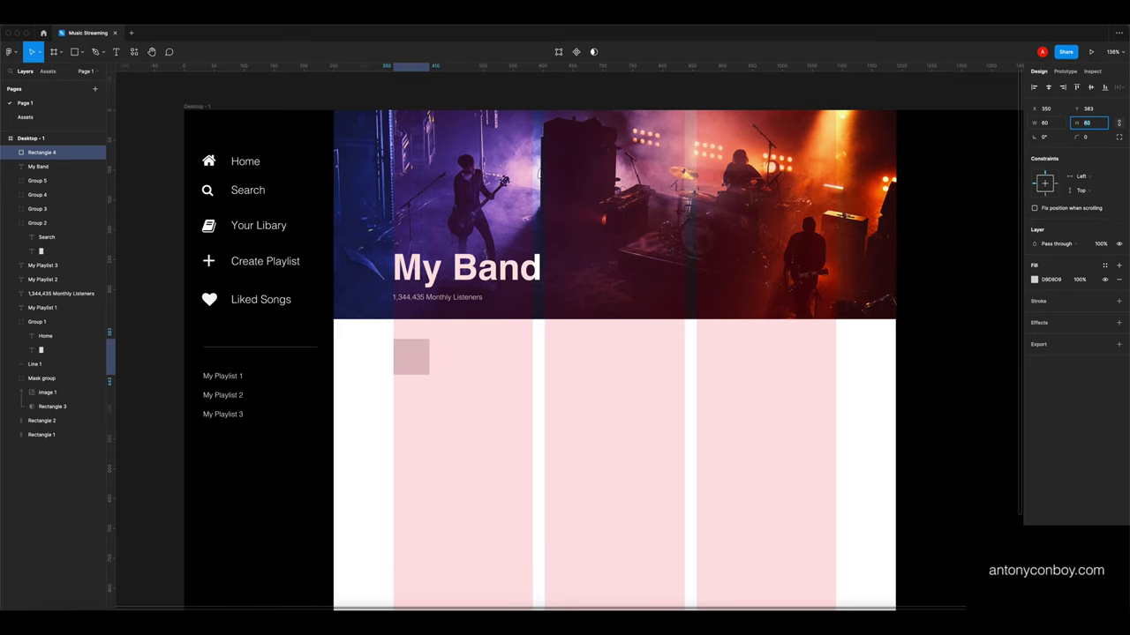
{"action": "left_click", "coordinate": [407, 406]}
Move the grey square down within the first column to Y 410
{"action": "left_click_drag", "start_coordinate": [408, 368], "coordinate": [412, 385]}
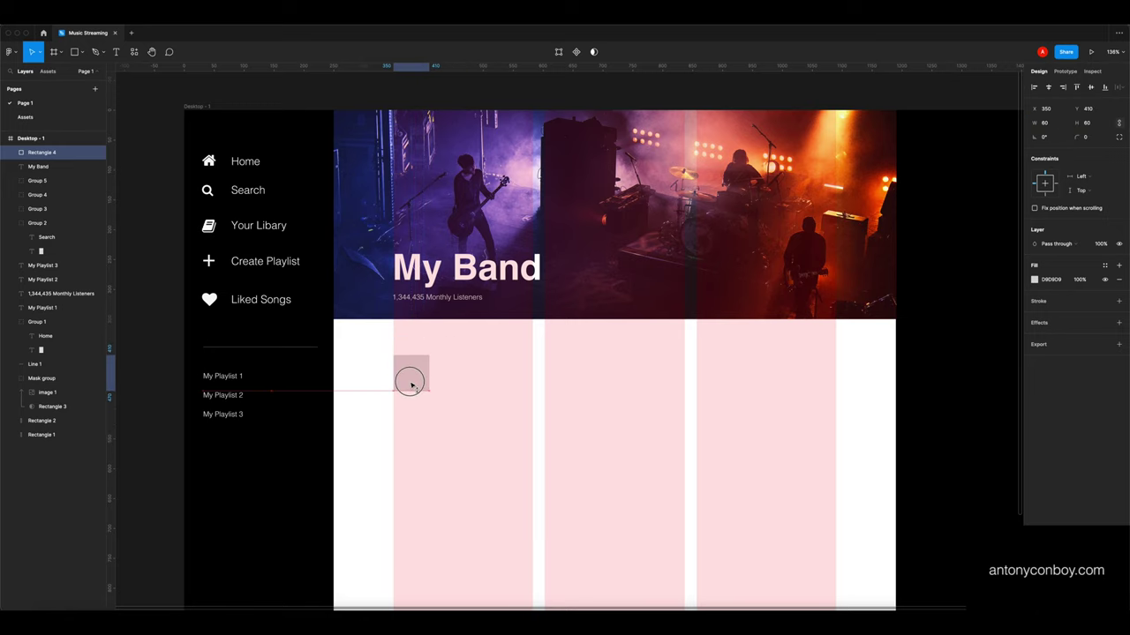
{"action": "left_click", "coordinate": [464, 361]}
{"action": "scroll", "coordinate": [414, 350], "scroll_direction": "down", "scroll_amount": 2}
{"action": "left_click_drag", "start_coordinate": [415, 343], "coordinate": [421, 371]}
{"action": "key", "text": "super+z"}
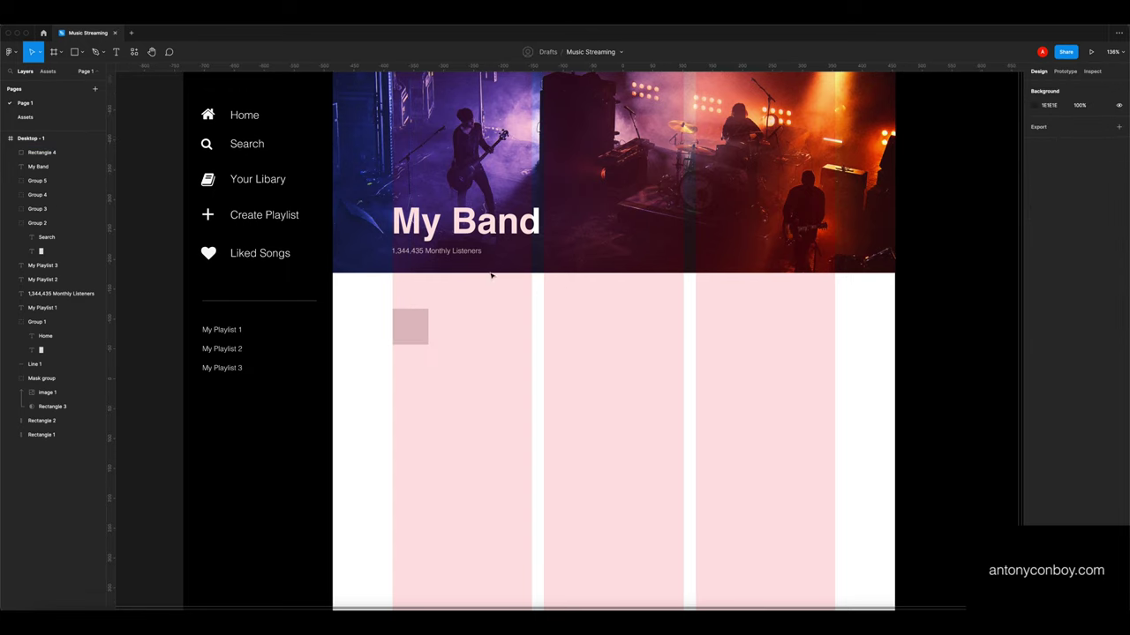
Place a copy of the "My Playlist 1" text beside the grey square and change its text to "1"
{"action": "left_click", "coordinate": [224, 332]}
{"action": "key", "text": "Escape"}
{"action": "left_click_drag", "start_coordinate": [267, 333], "coordinate": [388, 330]}
{"action": "double_click", "coordinate": [388, 330]}
{"action": "type", "text": "1"}
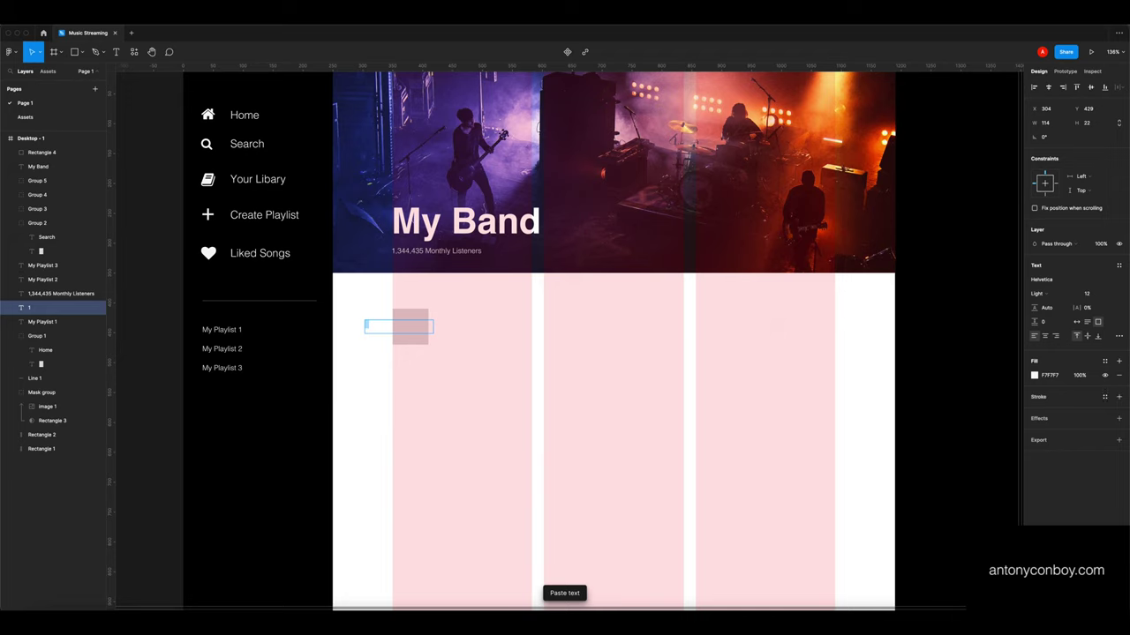
Set the "1" text's fill to grey 636363 and narrow its text box to a width of 14
{"action": "left_click", "coordinate": [1034, 375]}
{"action": "left_click_drag", "start_coordinate": [923, 464], "coordinate": [918, 451]}
{"action": "left_click_drag", "start_coordinate": [434, 326], "coordinate": [373, 327]}
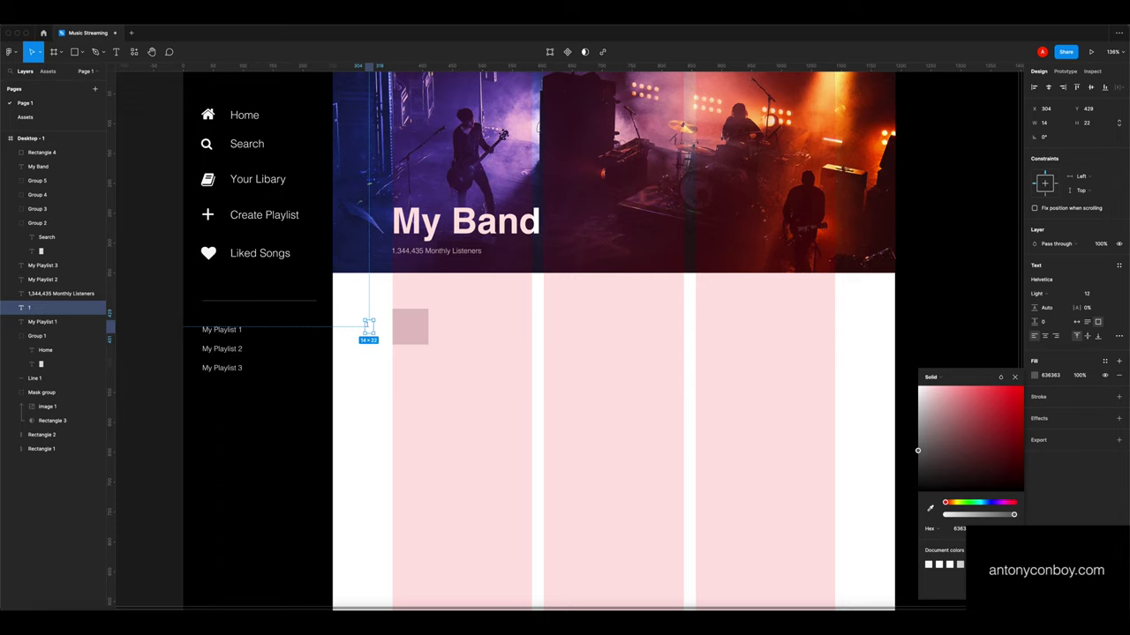
{"action": "left_click", "coordinate": [391, 352]}
Draw a 938 × 674 rectangle covering the white area below the banner and send it to the back
{"action": "key", "text": "super+minus"}
{"action": "scroll", "coordinate": [391, 352], "scroll_direction": "down", "scroll_amount": 1}
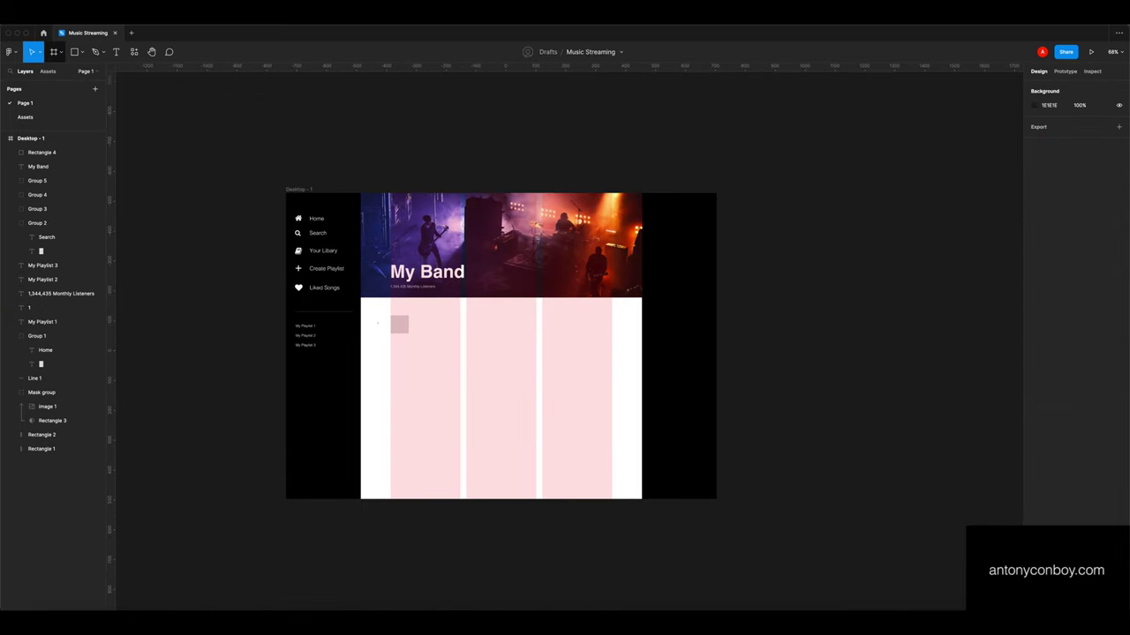
{"action": "key", "text": "r"}
{"action": "left_click_drag", "start_coordinate": [523, 299], "coordinate": [641, 423]}
{"action": "left_click_drag", "start_coordinate": [523, 423], "coordinate": [361, 499]}
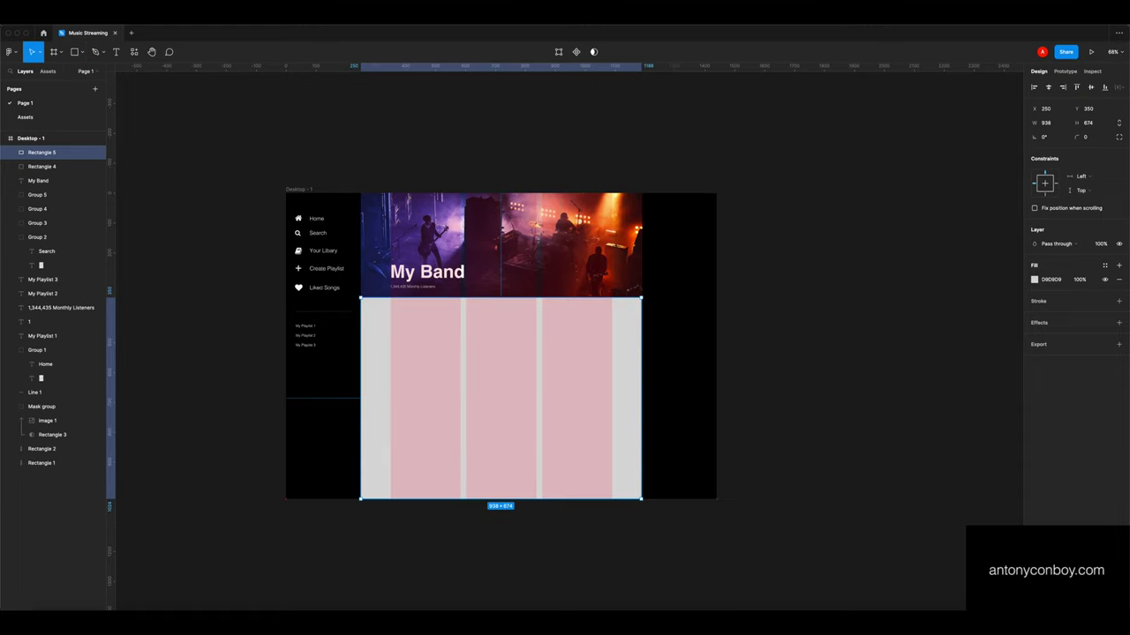
{"action": "right_click", "coordinate": [411, 340]}
{"action": "left_click", "coordinate": [455, 431]}
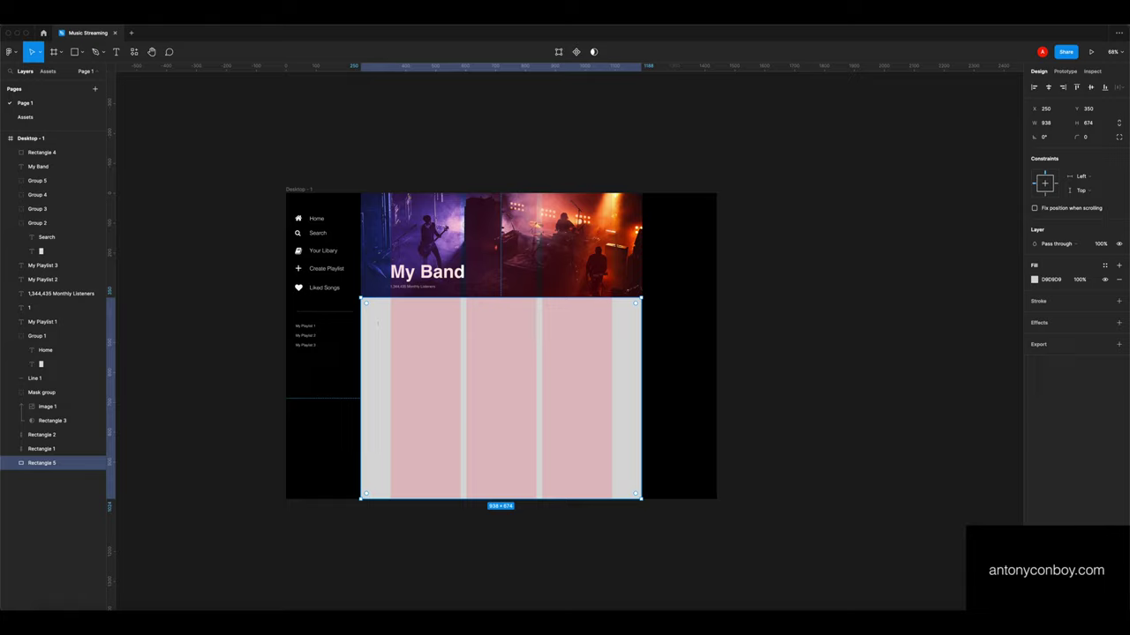
Change the fill of the large rectangle below the banner from solid to a linear gradient
{"action": "scroll", "coordinate": [411, 310], "scroll_direction": "up", "scroll_amount": 5}
{"action": "key", "text": "super+minus"}
{"action": "left_click", "coordinate": [1034, 280]}
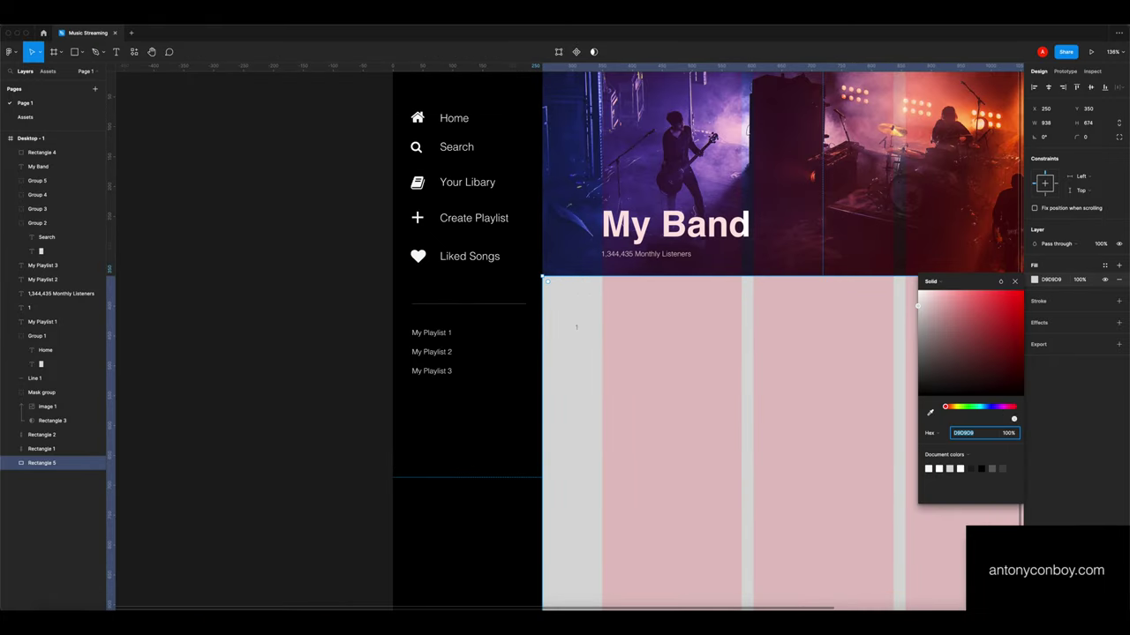
{"action": "left_click", "coordinate": [939, 281]}
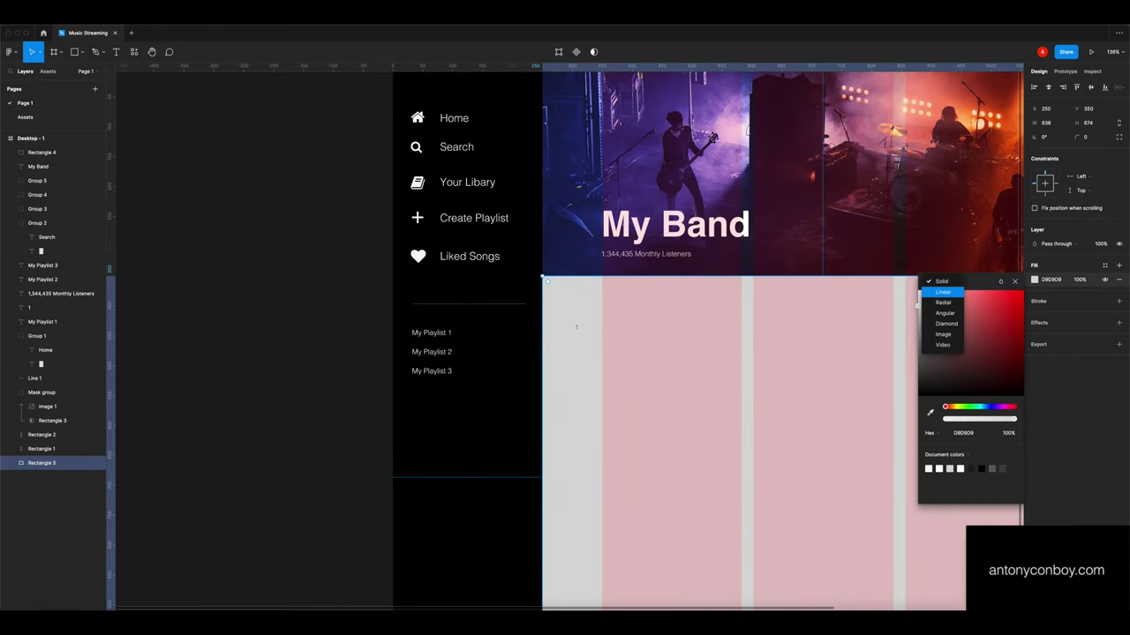
{"action": "left_click", "coordinate": [943, 292]}
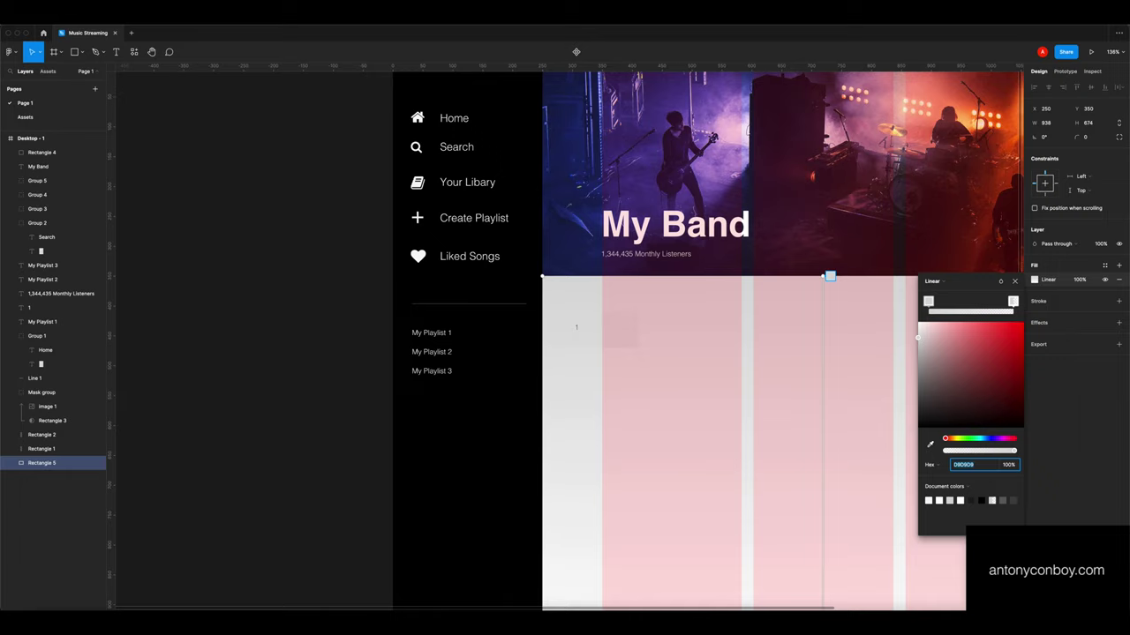
Sample a dark red from the banner photo for the gradient's first colour stop, ending on 482319
{"action": "left_click", "coordinate": [928, 302]}
{"action": "left_click", "coordinate": [929, 444]}
{"action": "left_click", "coordinate": [981, 105]}
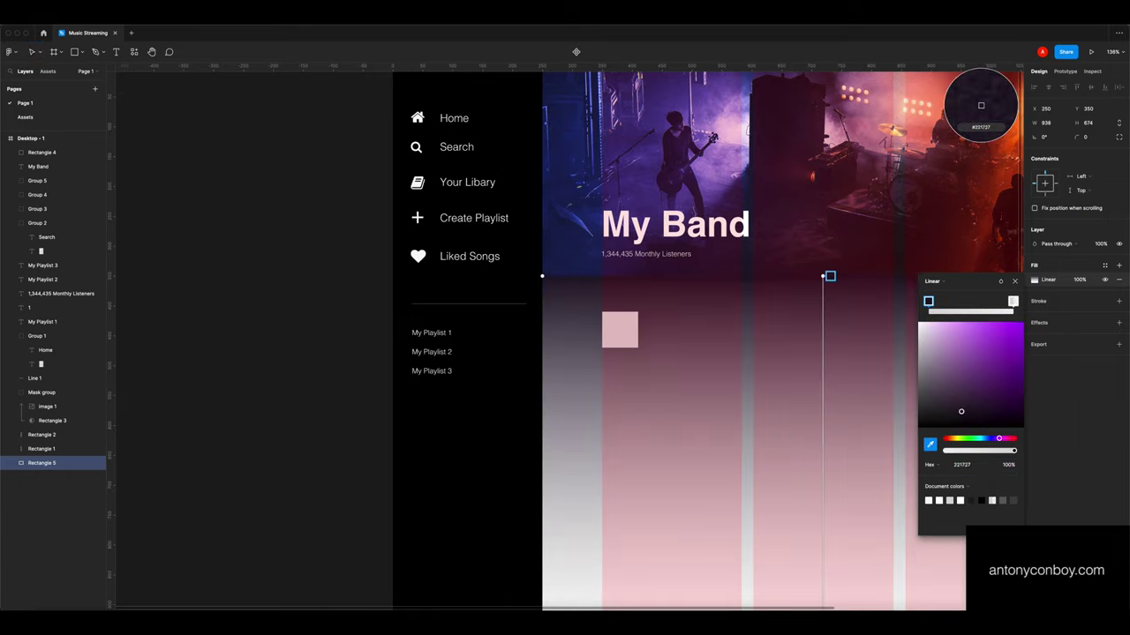
{"action": "left_click", "coordinate": [981, 105]}
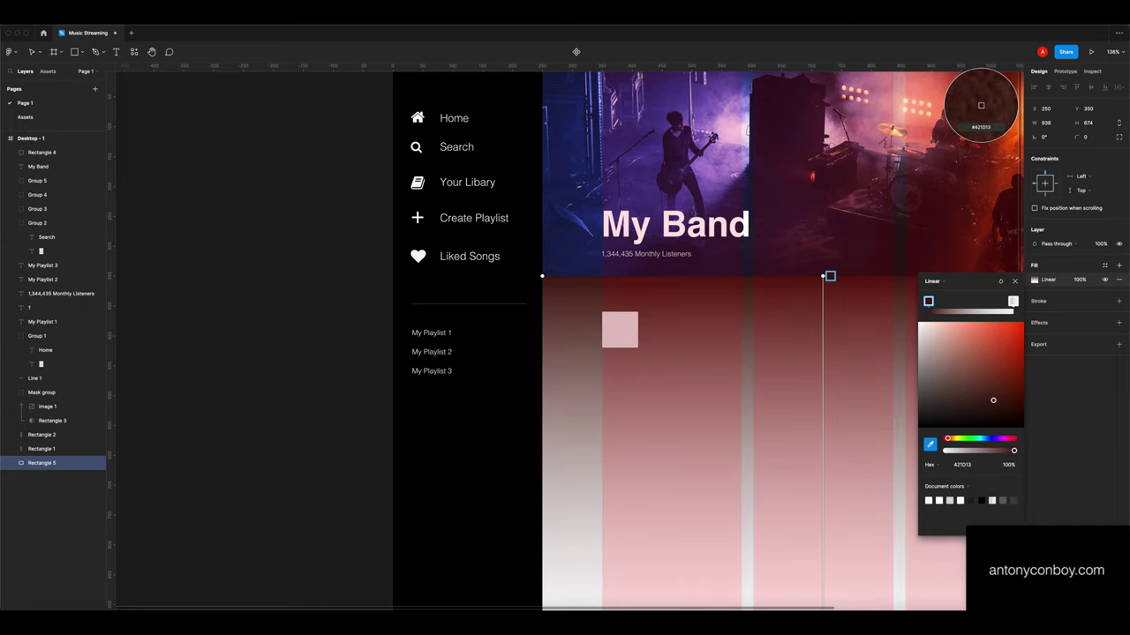
{"action": "left_click", "coordinate": [980, 105]}
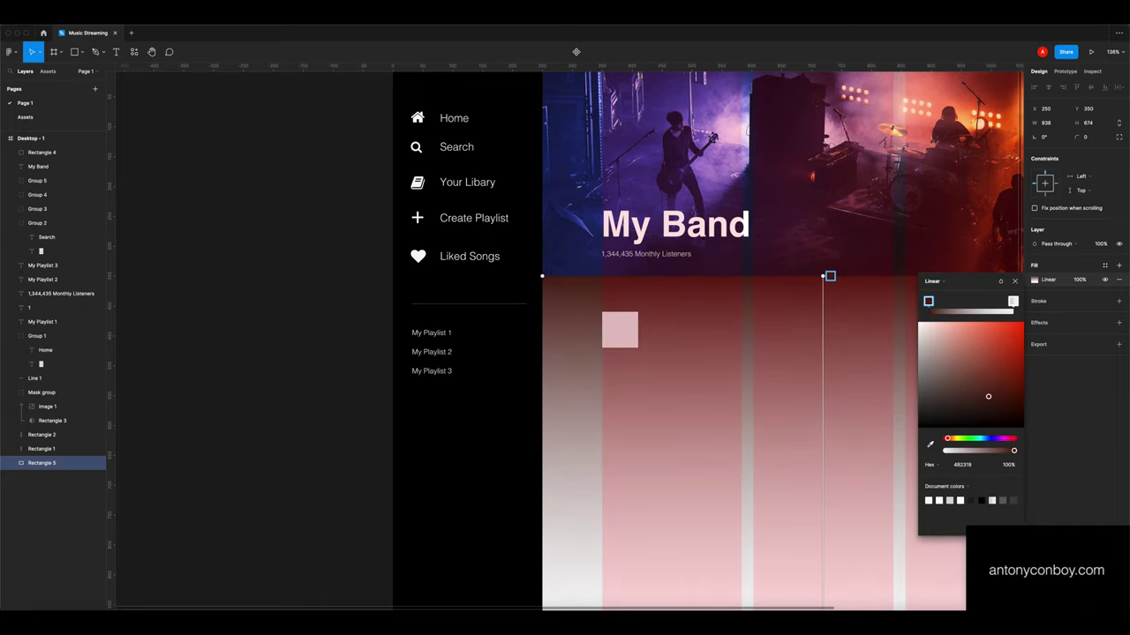
Set the gradient's end stop to black 000000 at 100% opacity
{"action": "left_click", "coordinate": [1013, 302]}
{"action": "mouse_move", "coordinate": [929, 423]}
{"action": "left_mouse_down"}
{"action": "mouse_move", "coordinate": [918, 428]}
{"action": "mouse_move", "coordinate": [1024, 427]}
{"action": "left_mouse_up"}
{"action": "left_click", "coordinate": [1006, 465]}
{"action": "type", "text": "1"}
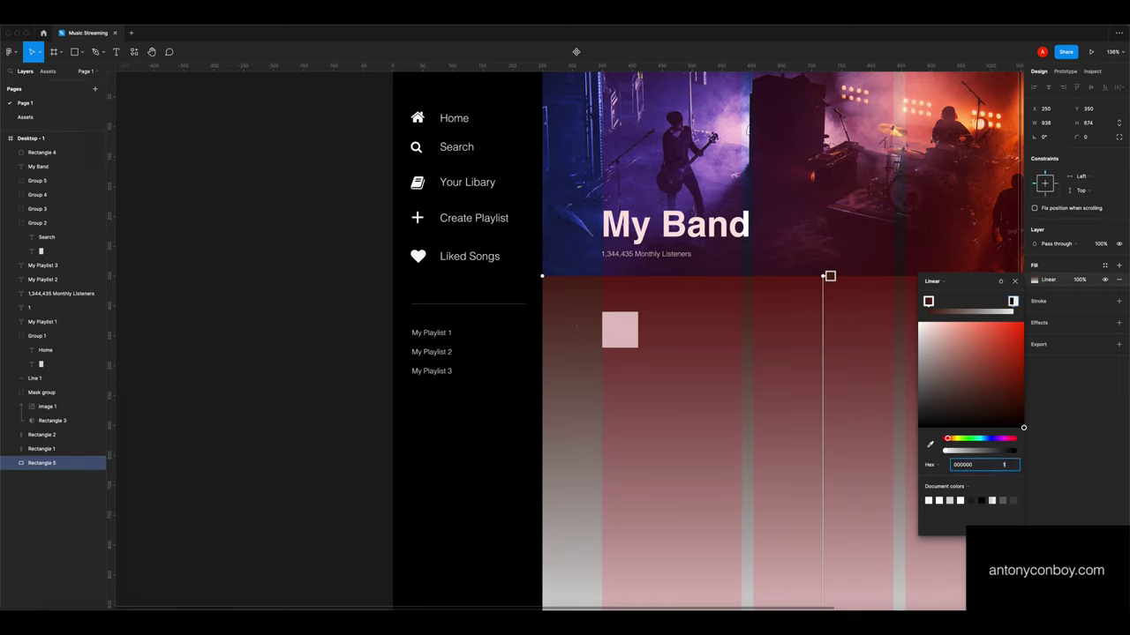
{"action": "type", "text": "00"}
{"action": "key", "text": "Return"}
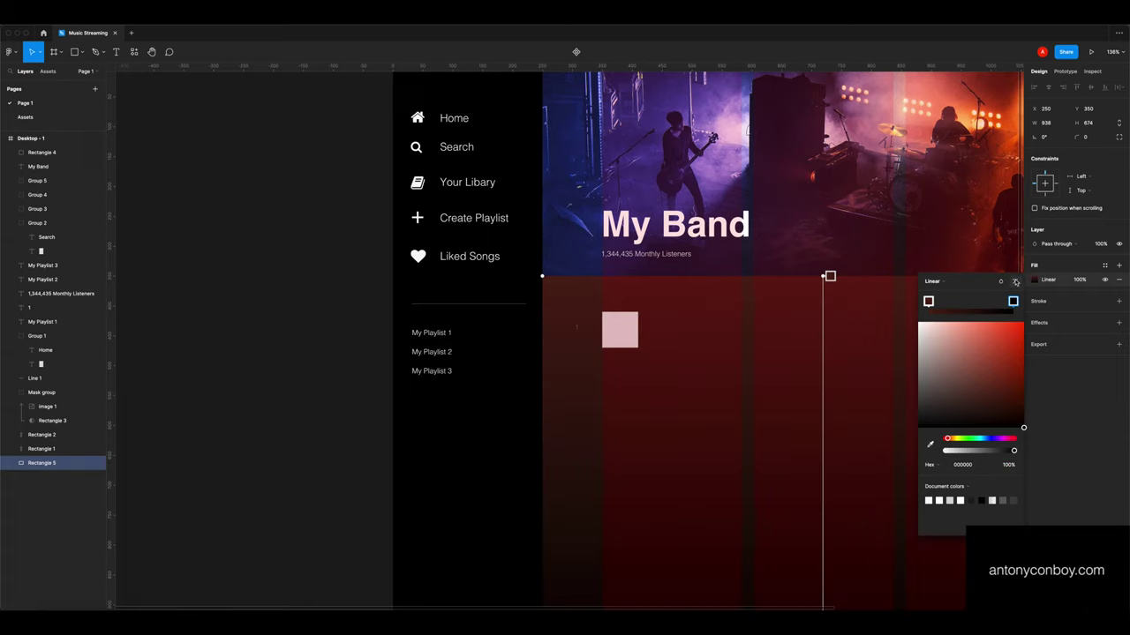
{"action": "left_click", "coordinate": [1015, 282]}
{"action": "left_click", "coordinate": [364, 348]}
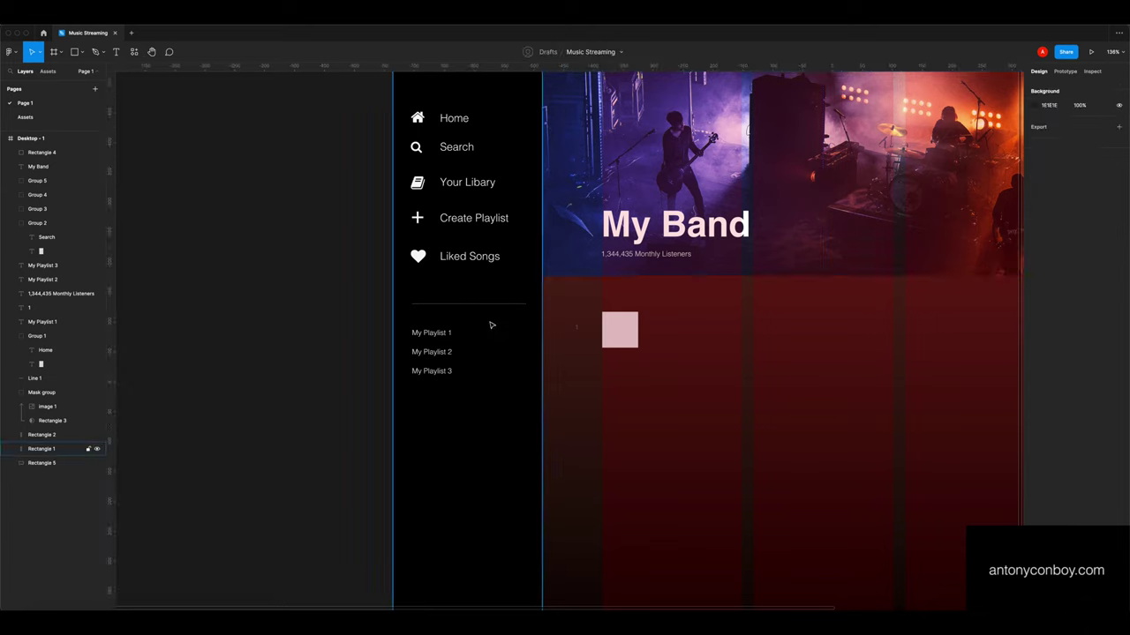
Change the fill of the "1" text beside the square to F7F7F7
{"action": "left_click", "coordinate": [577, 328]}
{"action": "left_click", "coordinate": [1063, 376]}
{"action": "type", "text": "f"}
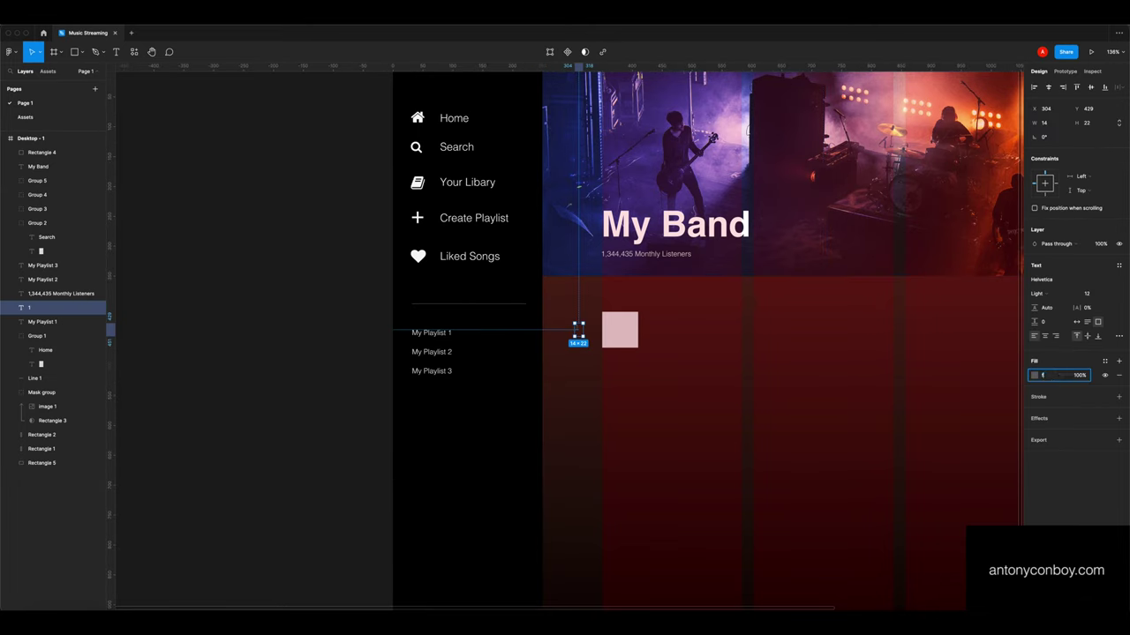
{"action": "key", "text": "Return"}
{"action": "key", "text": "Tab"}
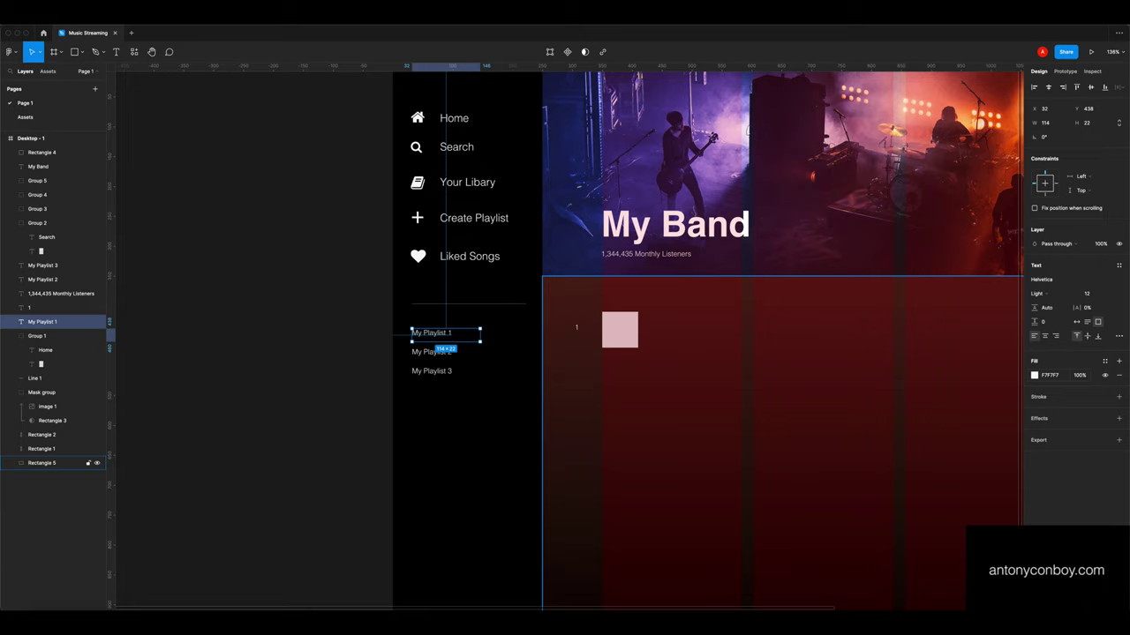
{"action": "key", "text": "Escape"}
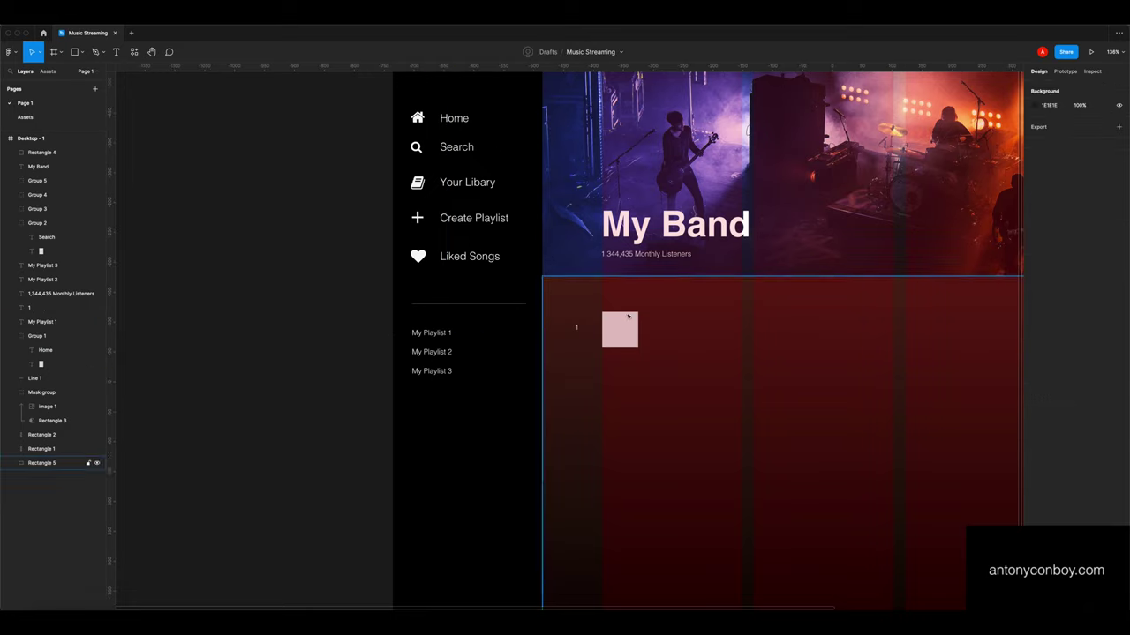
Set the font size of the "1" text beside the square to 16
{"action": "scroll", "coordinate": [578, 325], "scroll_direction": "up", "scroll_amount": 5}
{"action": "left_click", "coordinate": [578, 324]}
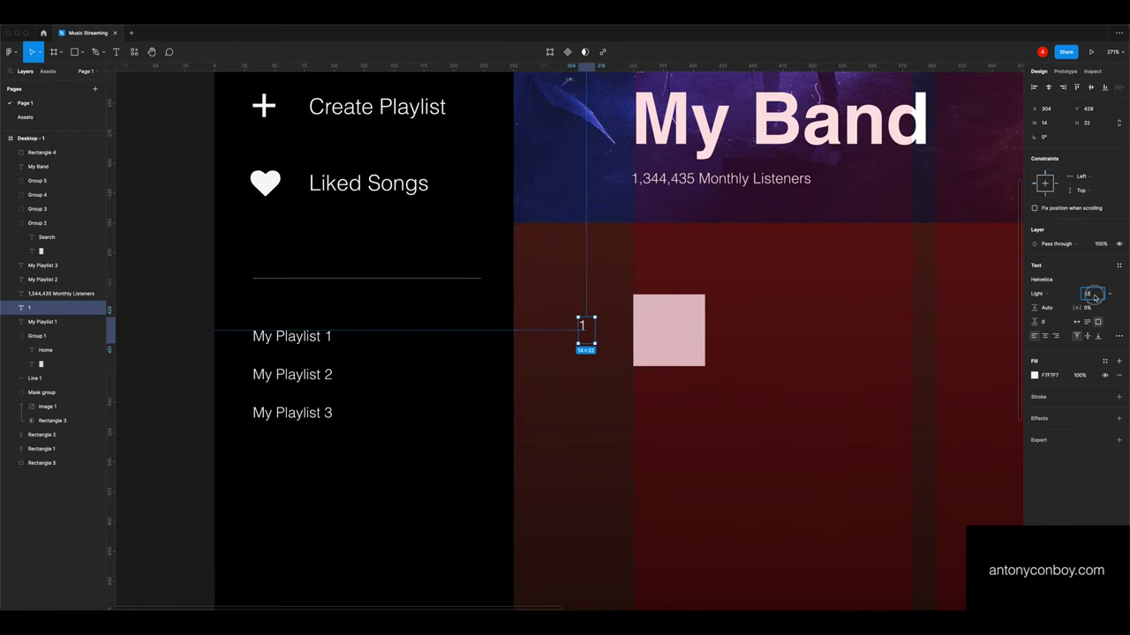
{"action": "type", "text": "16"}
{"action": "key", "text": "Return"}
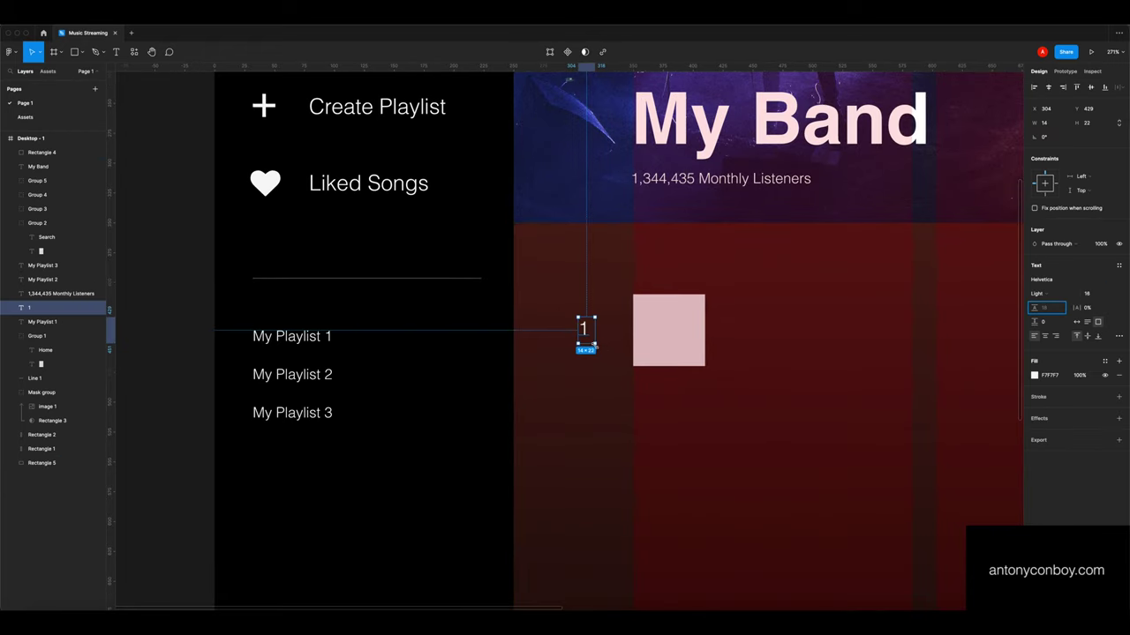
Place a copy of the "1" text at the start of the second column, at X 603 and Y 431
{"action": "left_click_drag", "start_coordinate": [584, 329], "coordinate": [944, 328]}
{"action": "scroll", "coordinate": [873, 301], "scroll_direction": "right", "scroll_amount": 2}
{"action": "left_click_drag", "start_coordinate": [873, 301], "coordinate": [796, 313]}
{"action": "key", "text": "super+z"}
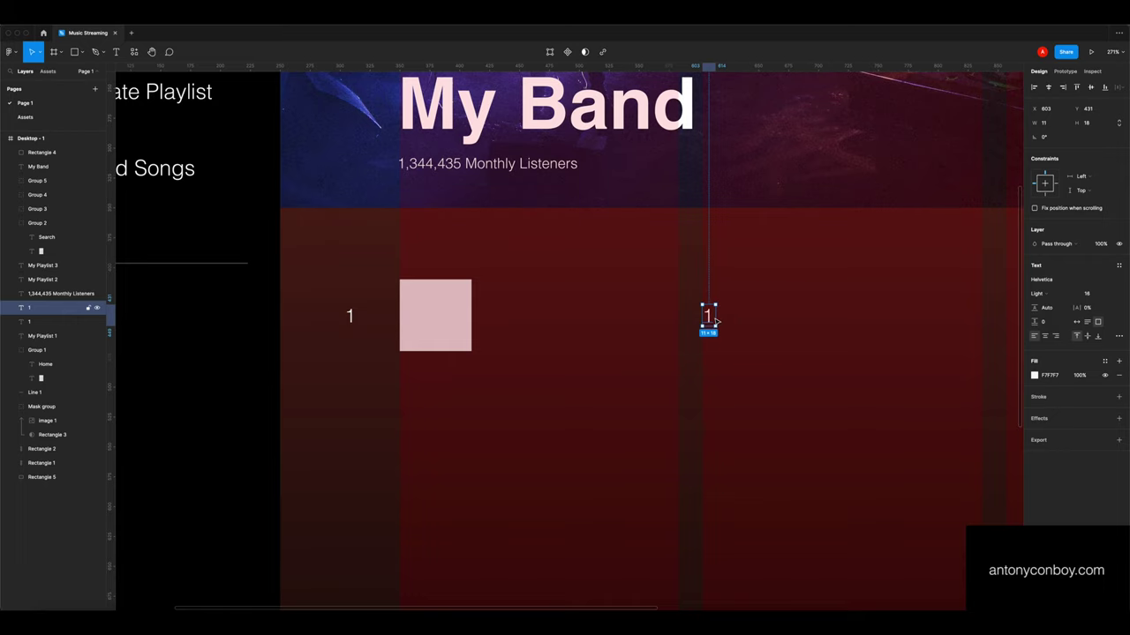
Widen the copied "1" text in the second column to 105 and replace its content with 543,456,323
{"action": "left_click_drag", "start_coordinate": [716, 318], "coordinate": [829, 319]}
{"action": "double_click", "coordinate": [712, 318]}
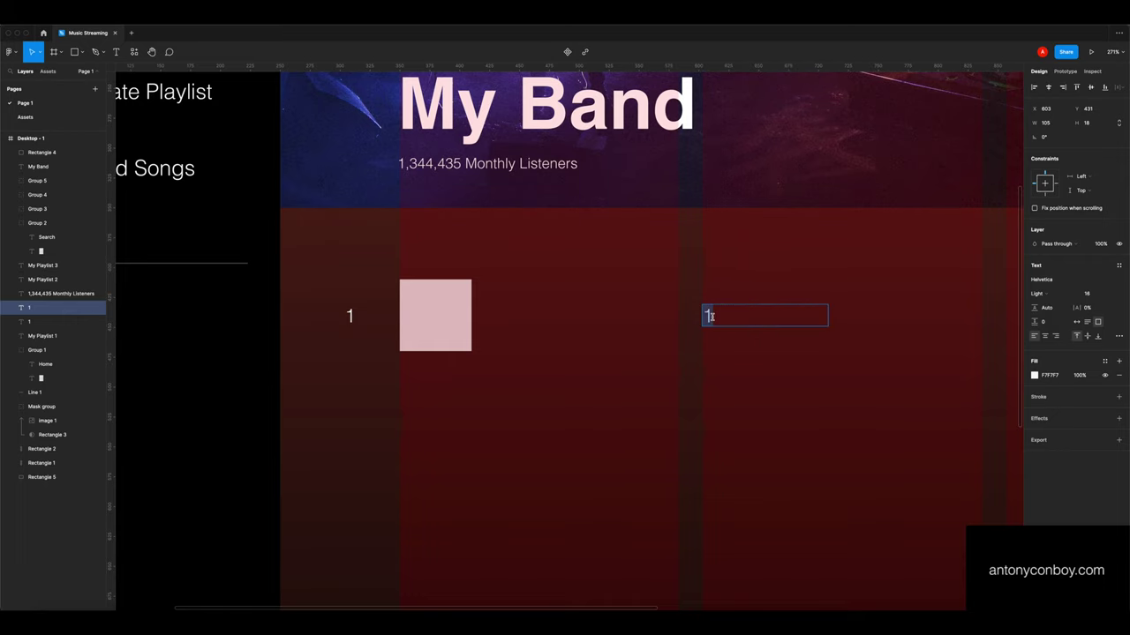
{"action": "type", "text": "543,4565"}
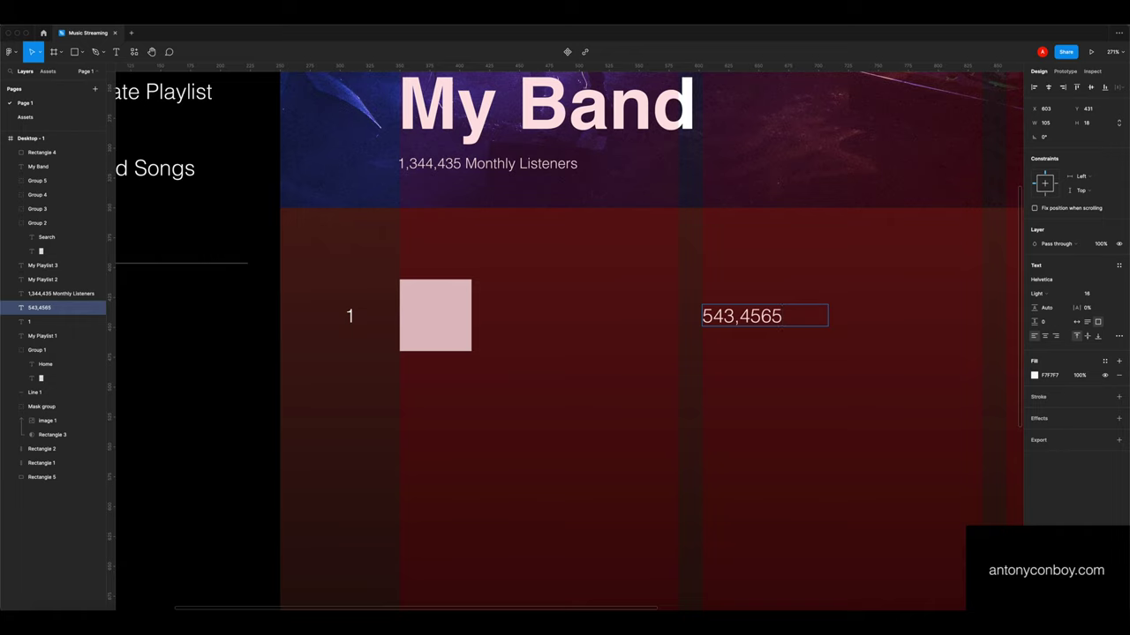
{"action": "key", "text": "BackSpace"}
{"action": "type", "text": ",ewrwer"}
{"action": "key", "text": "BackSpace"}
{"action": "key", "text": "BackSpace"}
{"action": "key", "text": "BackSpace"}
{"action": "key", "text": "BackSpace"}
{"action": "key", "text": "BackSpace"}
{"action": "key", "text": "BackSpace"}
{"action": "type", "text": "3234"}
{"action": "key", "text": "BackSpace"}
{"action": "key", "text": "Escape"}
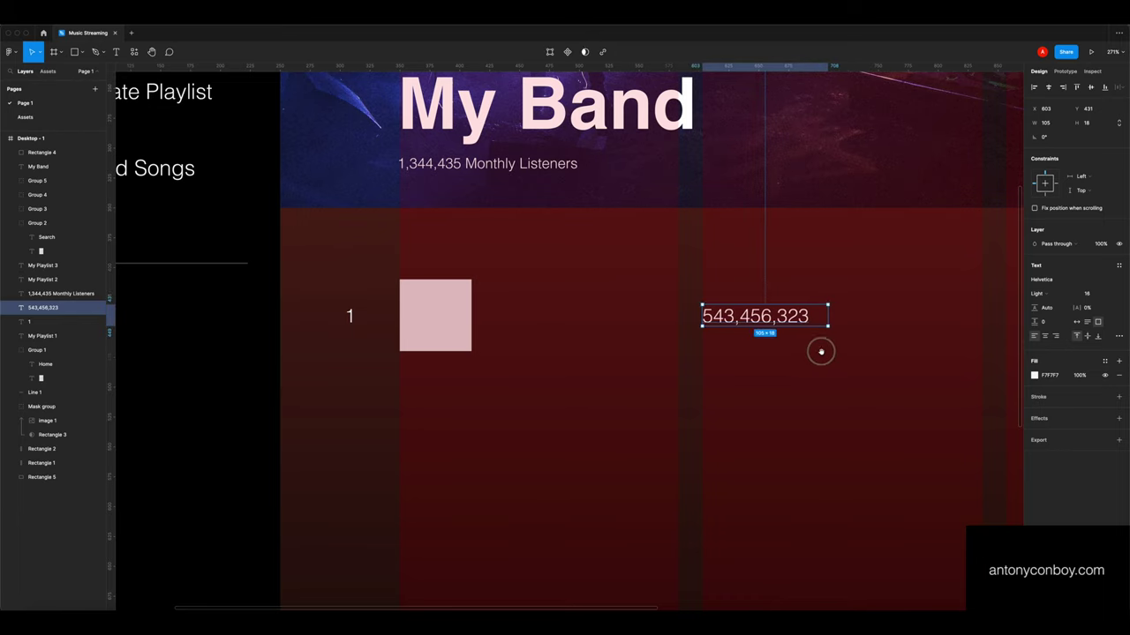
Copy the play count text to the third column at X 857, change it to 3:54, and narrow its box to 50
{"action": "scroll", "coordinate": [820, 350], "scroll_direction": "right", "scroll_amount": 3}
{"action": "scroll", "coordinate": [668, 330], "scroll_direction": "right", "scroll_amount": 3}
{"action": "left_click_drag", "start_coordinate": [579, 312], "coordinate": [885, 313], "text": "alt"}
{"action": "double_click", "coordinate": [884, 312]}
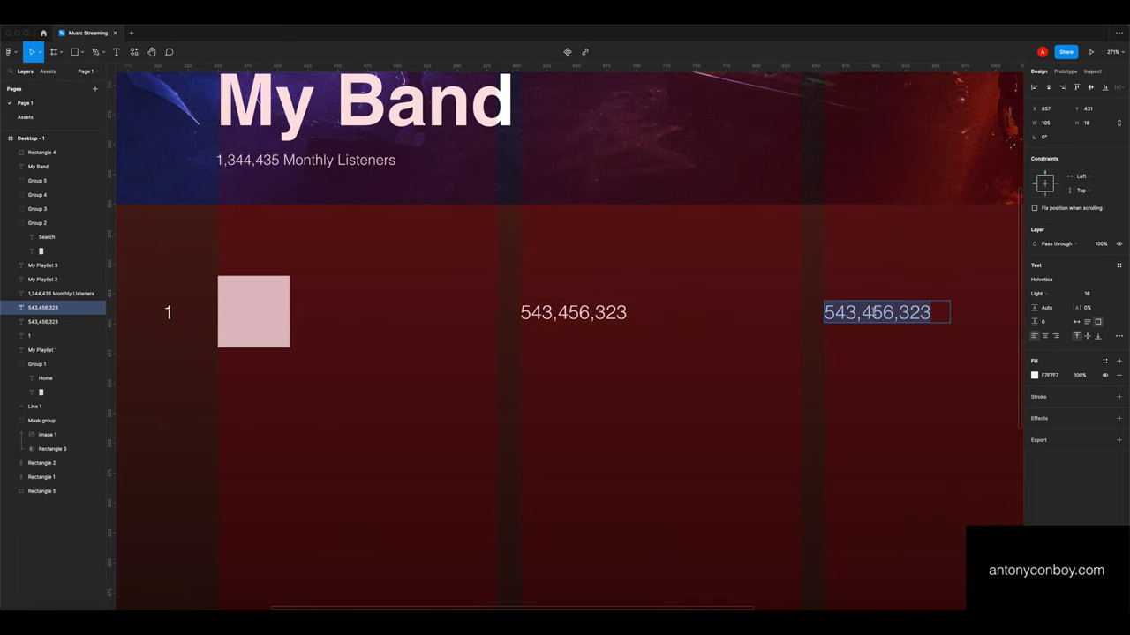
{"action": "type", "text": "3:54"}
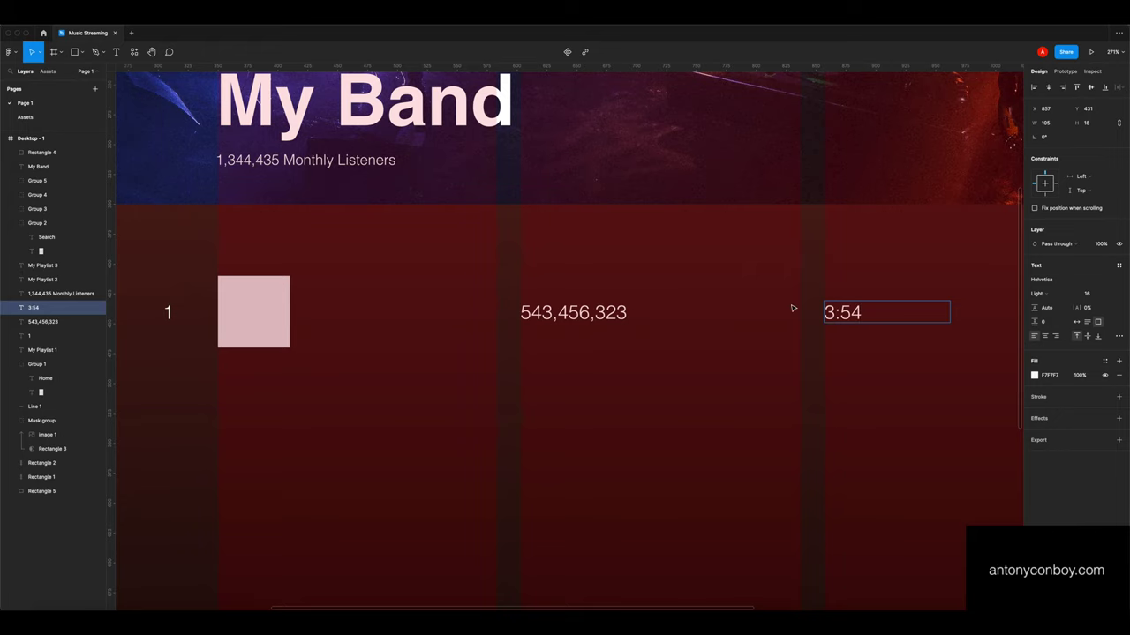
{"action": "key", "text": "Escape"}
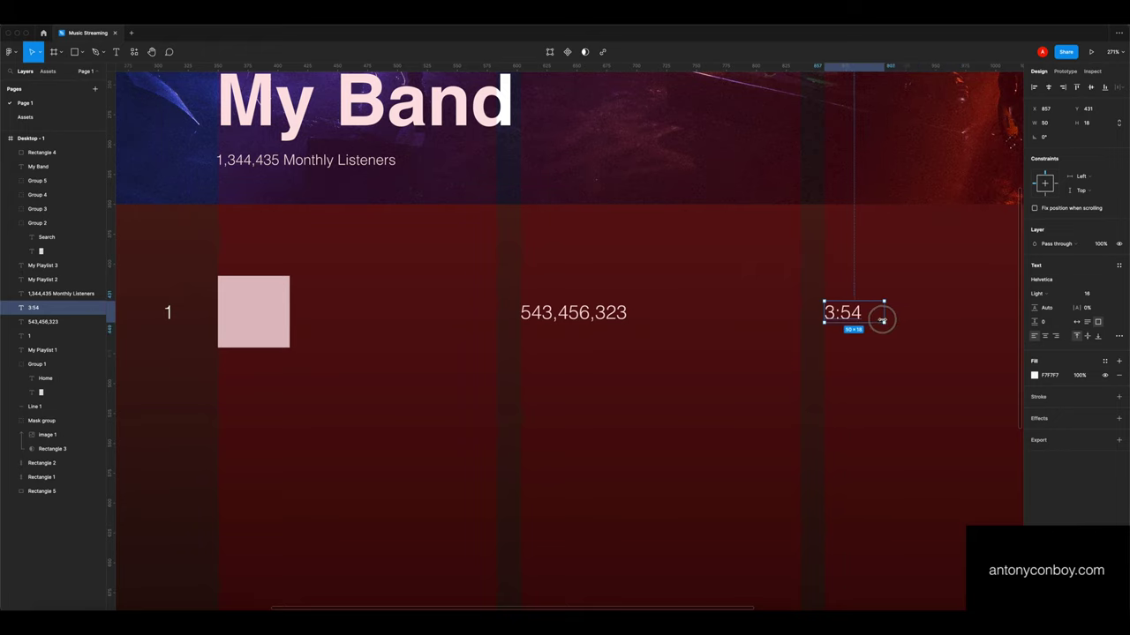
{"action": "left_click", "coordinate": [809, 328]}
Group the row's number, square, play count and duration, and turn the group into a component
{"action": "scroll", "coordinate": [809, 327], "scroll_direction": "down", "scroll_amount": 5}
{"action": "left_click_drag", "start_coordinate": [579, 368], "coordinate": [561, 327]}
{"action": "left_click", "coordinate": [430, 247]}
{"action": "left_click", "coordinate": [475, 246], "text": "shift"}
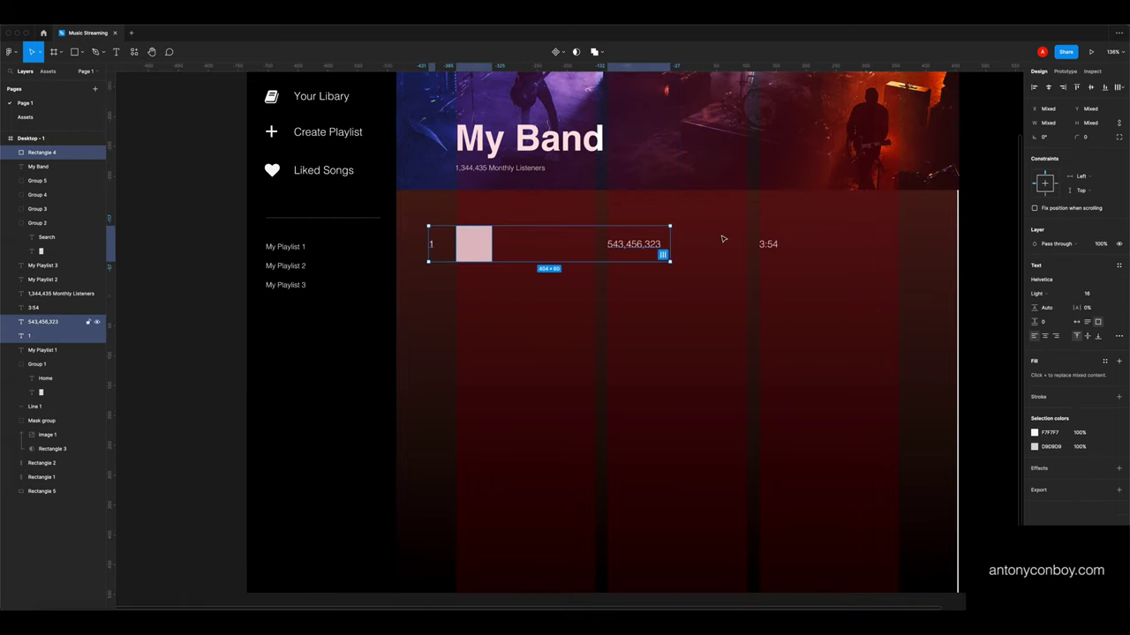
{"action": "left_click", "coordinate": [768, 244], "text": "shift"}
{"action": "key", "text": "super+g"}
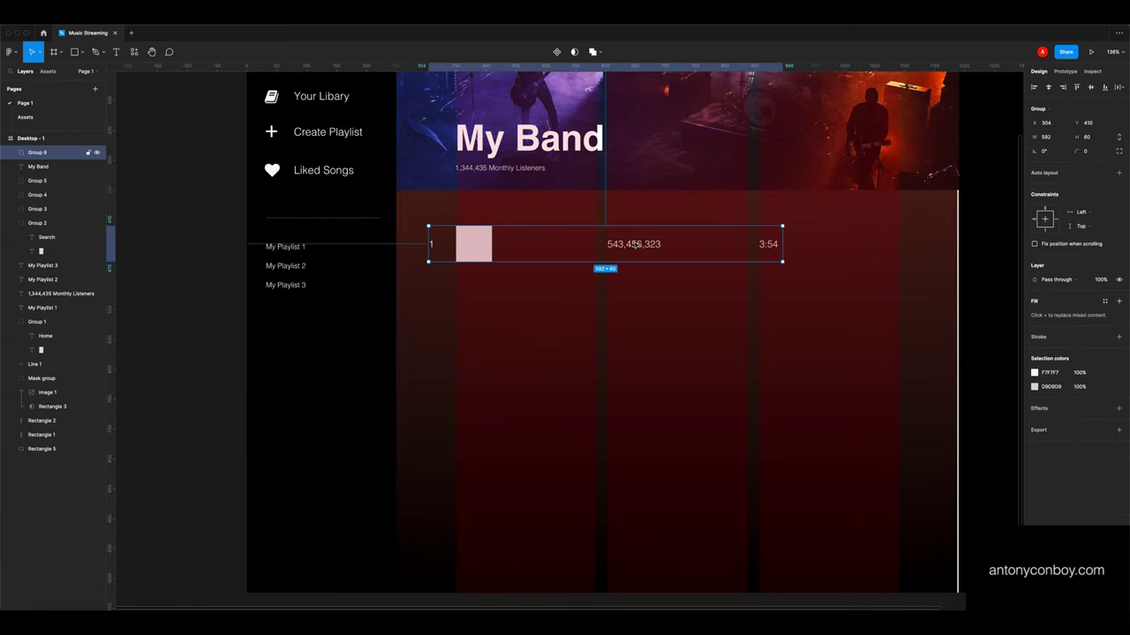
{"action": "right_click", "coordinate": [632, 249]}
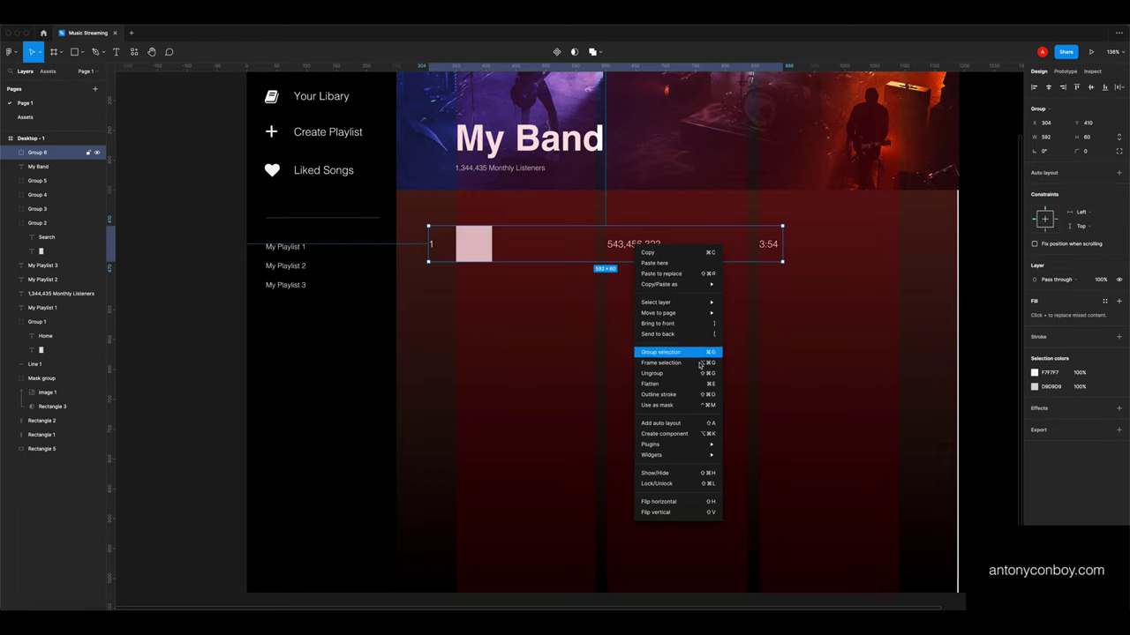
{"action": "left_click", "coordinate": [679, 428]}
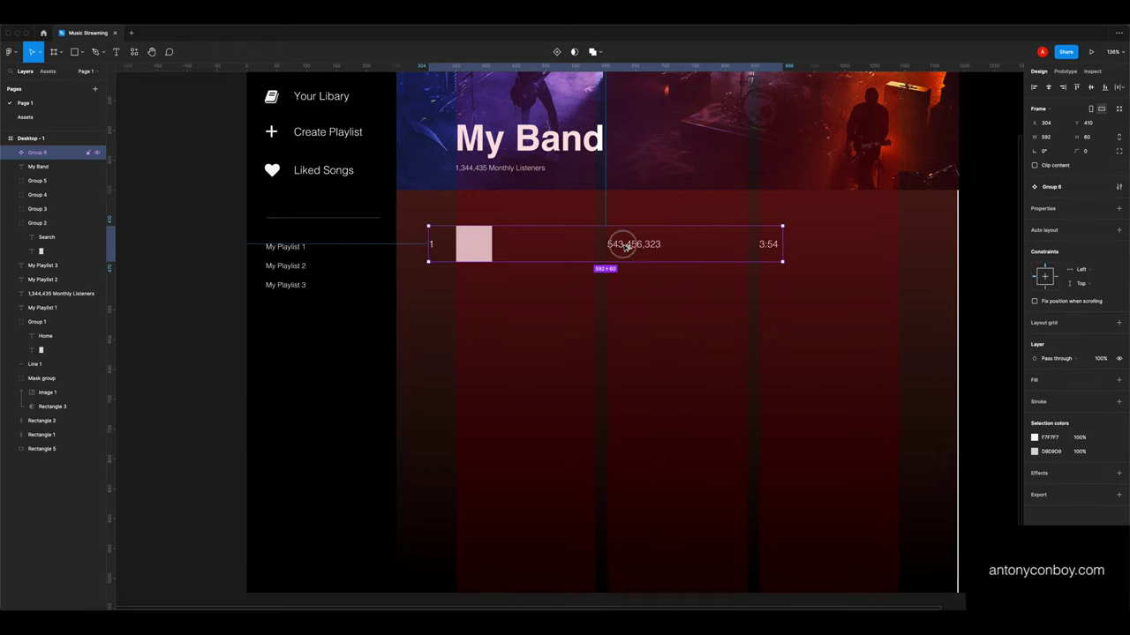
Paste an instance of the song row component and place it below the first row at Y 490
{"action": "key", "text": "ctrl+v"}
{"action": "left_click_drag", "start_coordinate": [625, 246], "coordinate": [625, 283]}
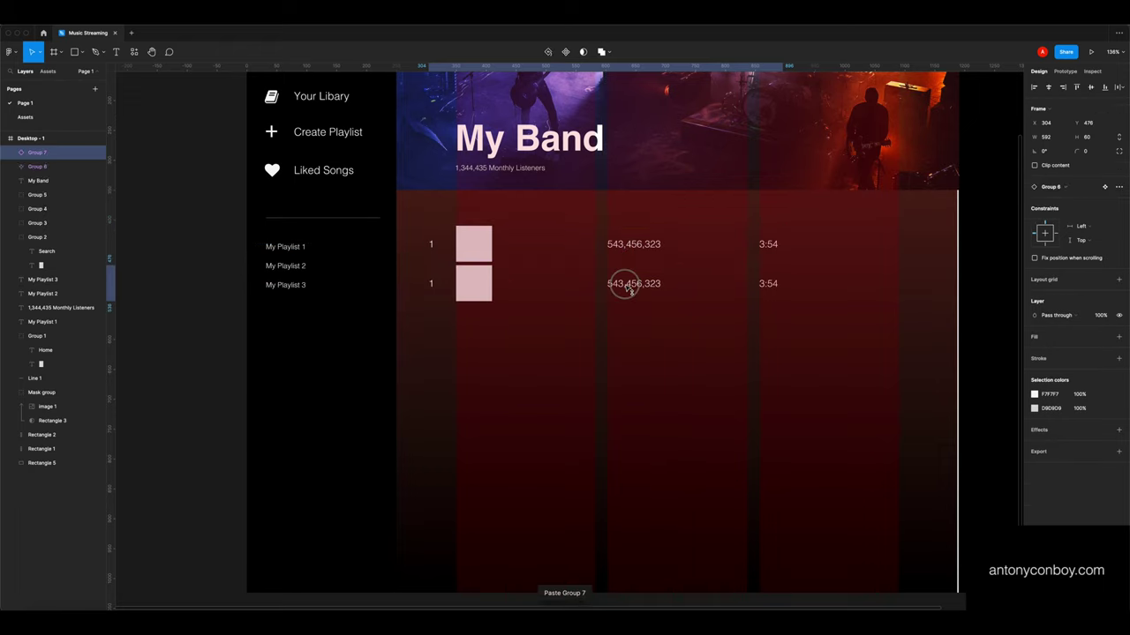
{"action": "key", "text": "Up"}
{"action": "key", "text": "Up"}
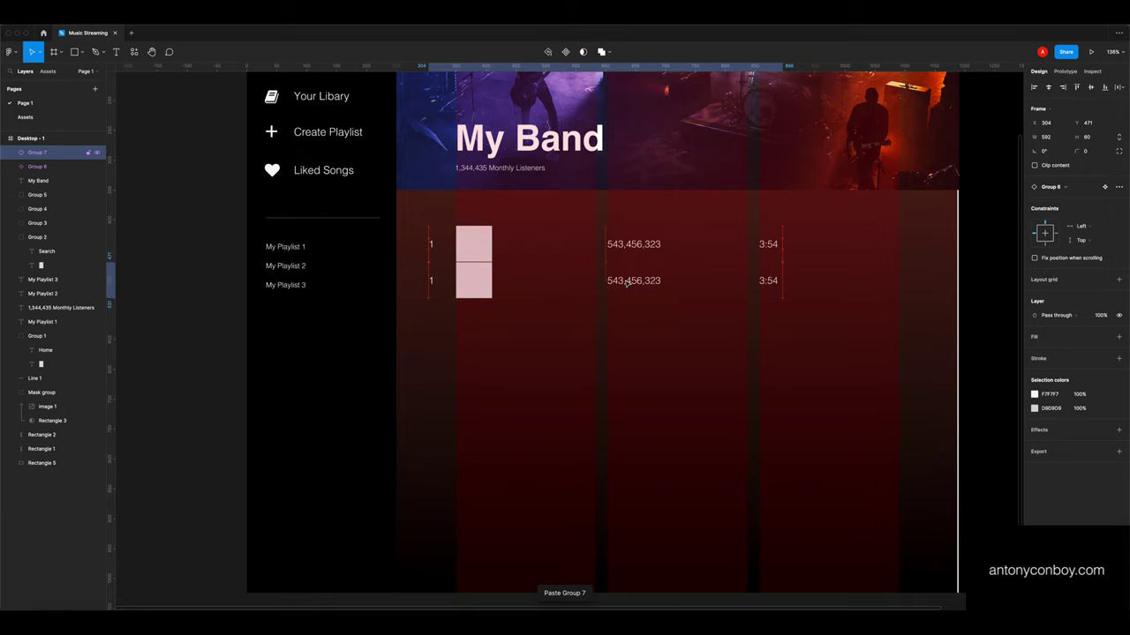
{"action": "key", "text": "shift+Down"}
{"action": "key", "text": "shift+Down"}
Duplicate the second song row and move the copy below it, with the same spacing as between the first two rows
{"action": "key", "text": "ctrl+d"}
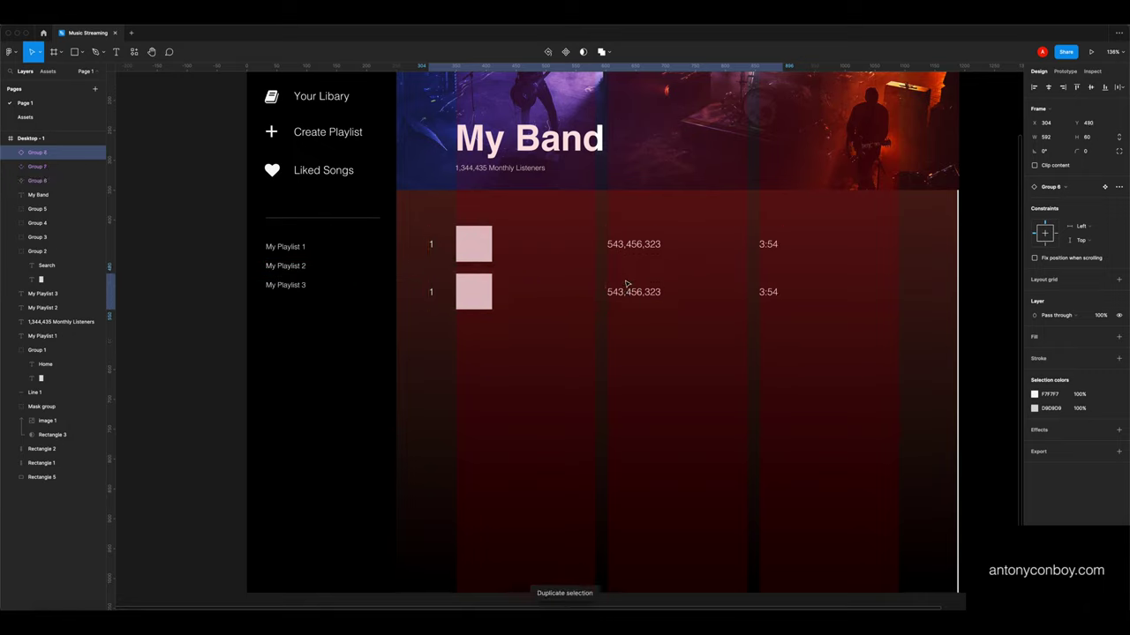
{"action": "key", "text": "shift+Down"}
{"action": "key", "text": "shift+Down"}
{"action": "key", "text": "shift+Down"}
{"action": "key", "text": "shift+Down"}
{"action": "key", "text": "shift+Down"}
{"action": "key", "text": "shift+Down"}
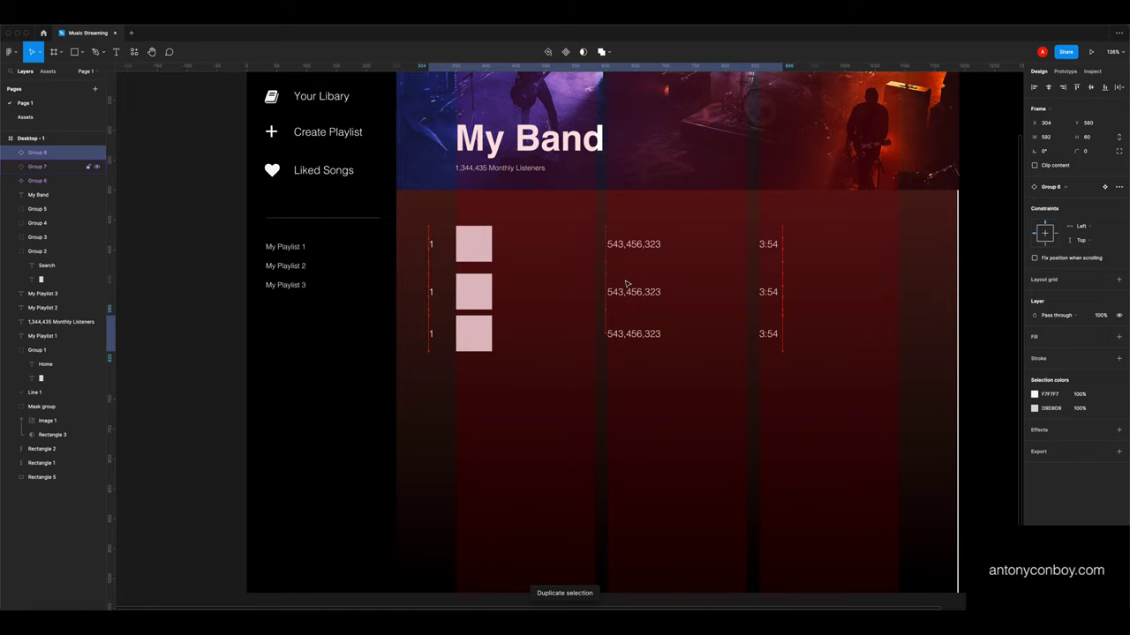
{"action": "key", "text": "Up"}
{"action": "key", "text": "Up"}
{"action": "key", "text": "Up"}
{"action": "key", "text": "shift+Down"}
{"action": "key", "text": "shift+Down"}
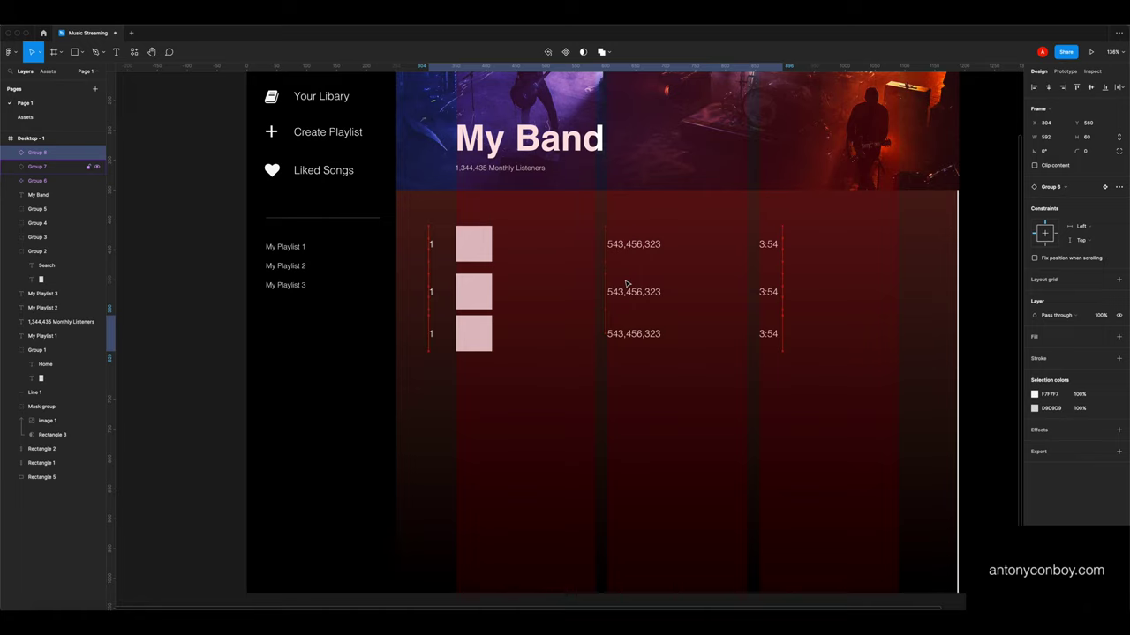
Repeat the evenly spaced row duplication four more times to make a list of seven song rows
{"action": "key", "text": "ctrl+d"}
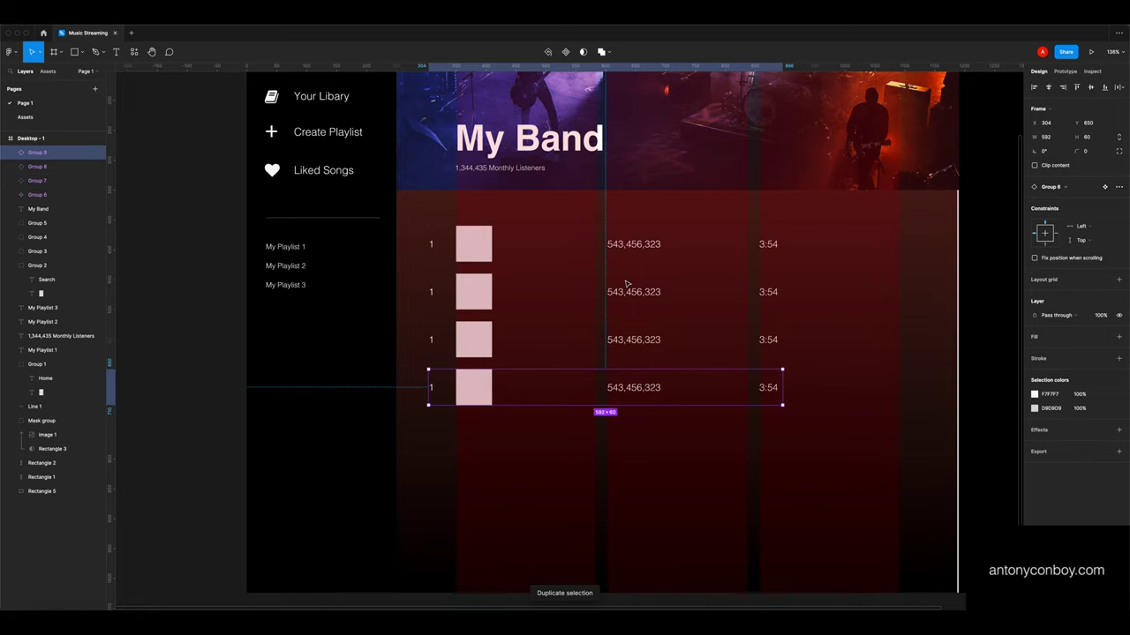
{"action": "key", "text": "ctrl+d"}
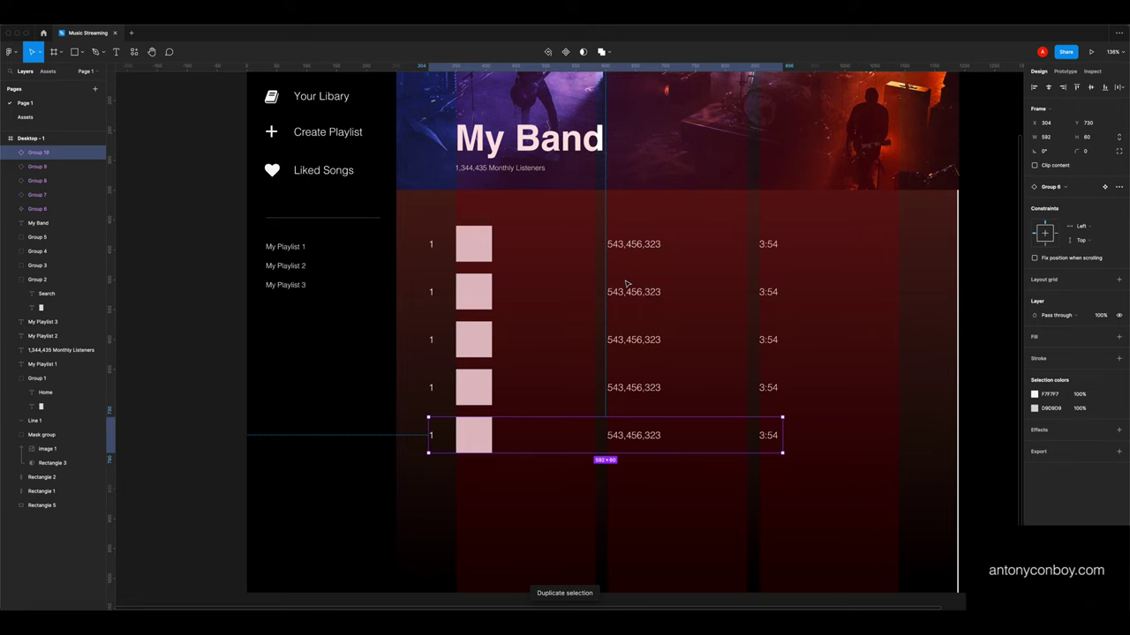
{"action": "key", "text": "ctrl+d"}
{"action": "key", "text": "ctrl+d"}
{"action": "key", "text": "Escape"}
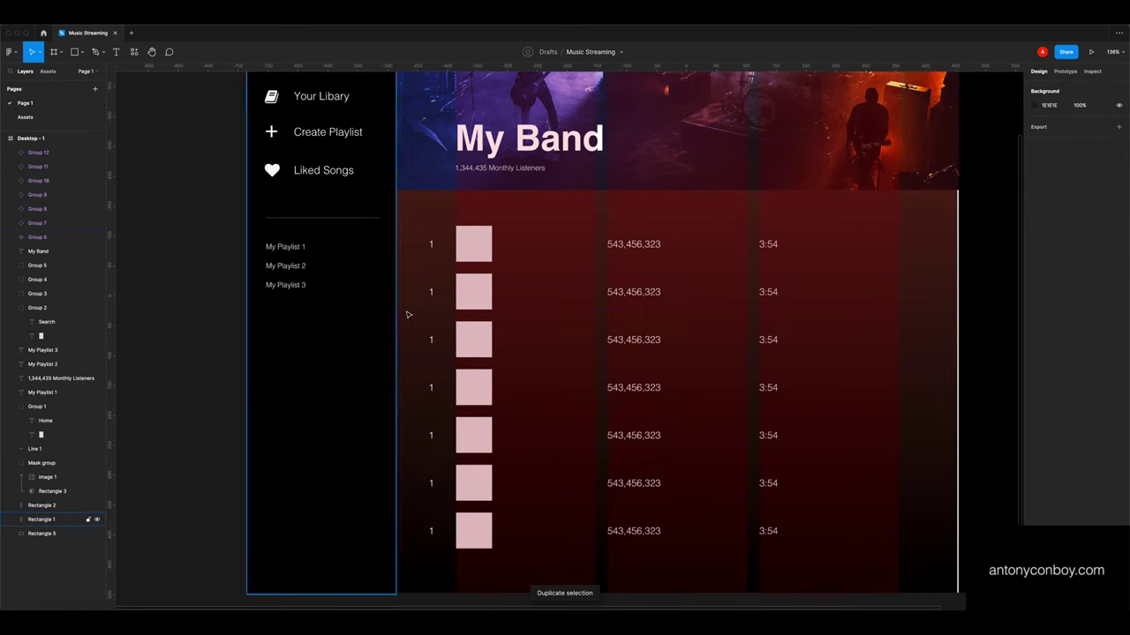
Renumber the second to seventh song rows as 2, 3, 4, 5, 6 and 7
{"action": "left_click", "coordinate": [431, 292]}
{"action": "double_click", "coordinate": [431, 292]}
{"action": "type", "text": "2"}
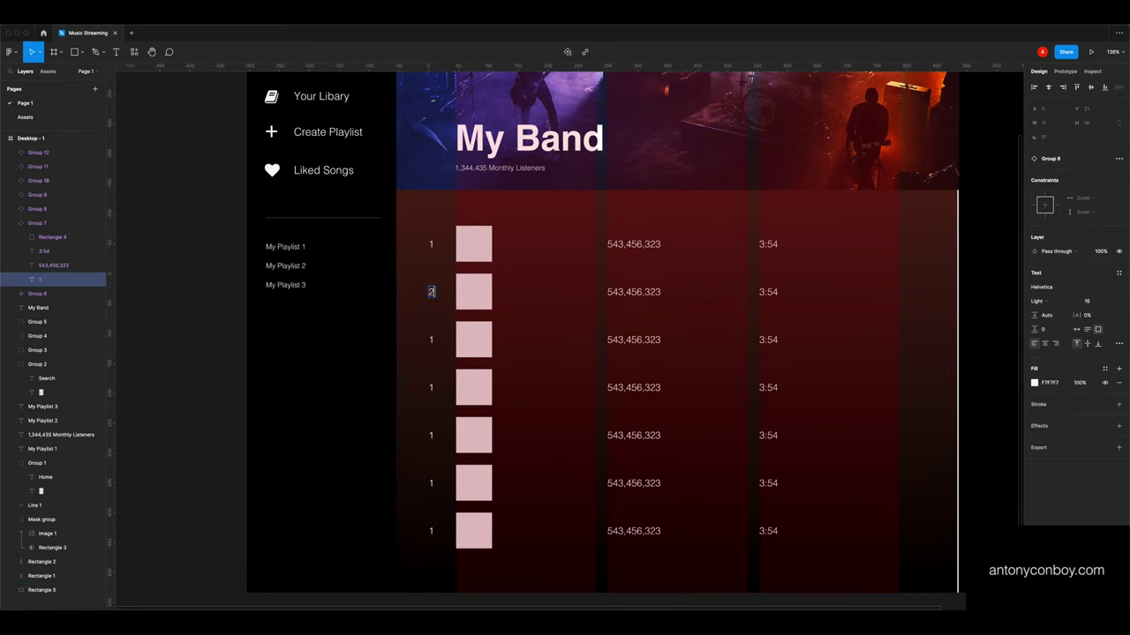
{"action": "double_click", "coordinate": [431, 340]}
{"action": "type", "text": "3"}
{"action": "double_click", "coordinate": [432, 388]}
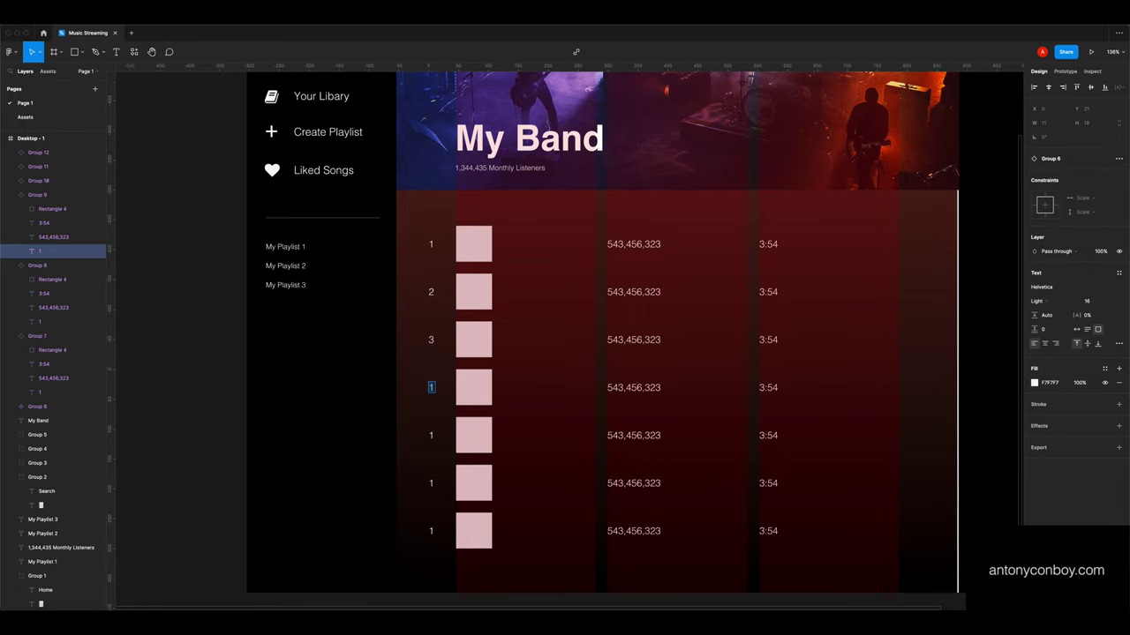
{"action": "key", "text": "Tab"}
{"action": "type", "text": "5"}
{"action": "key", "text": "Tab"}
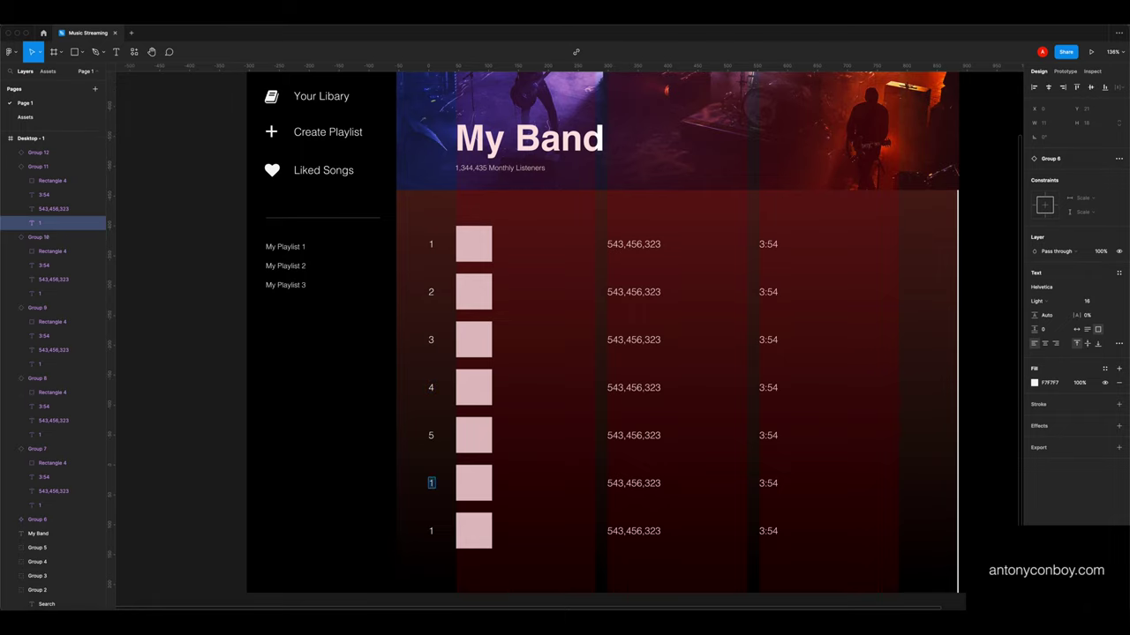
{"action": "type", "text": "6"}
{"action": "key", "text": "Tab"}
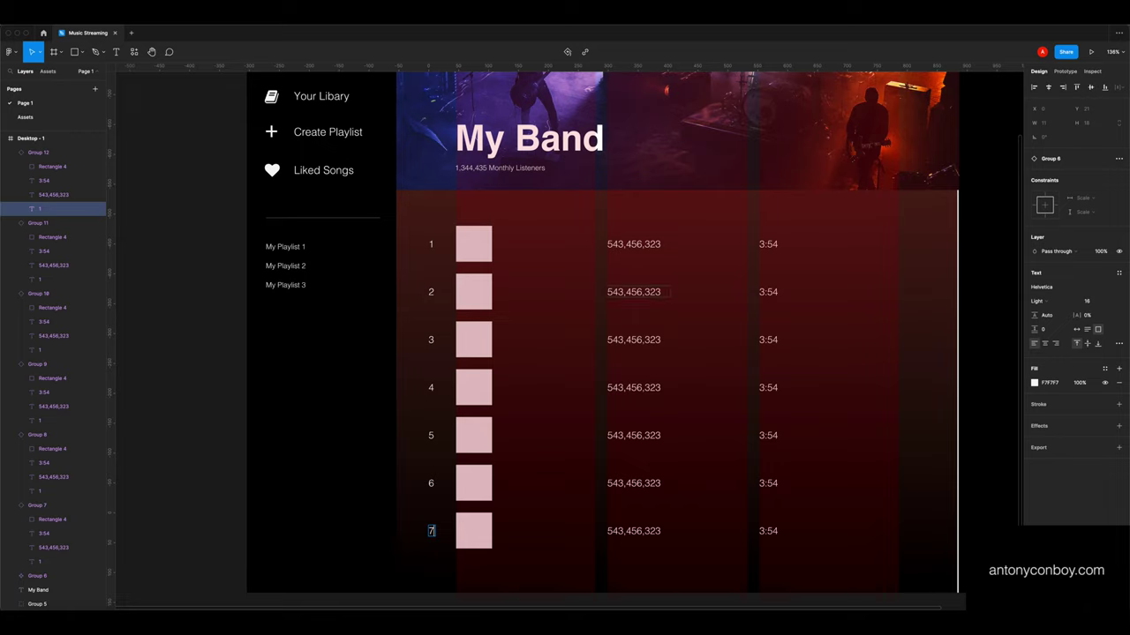
Set the play counts of rows 2, 3 and 4 to 344,545,323, 243,456,323 and 654,456,323
{"action": "key", "text": "Tab"}
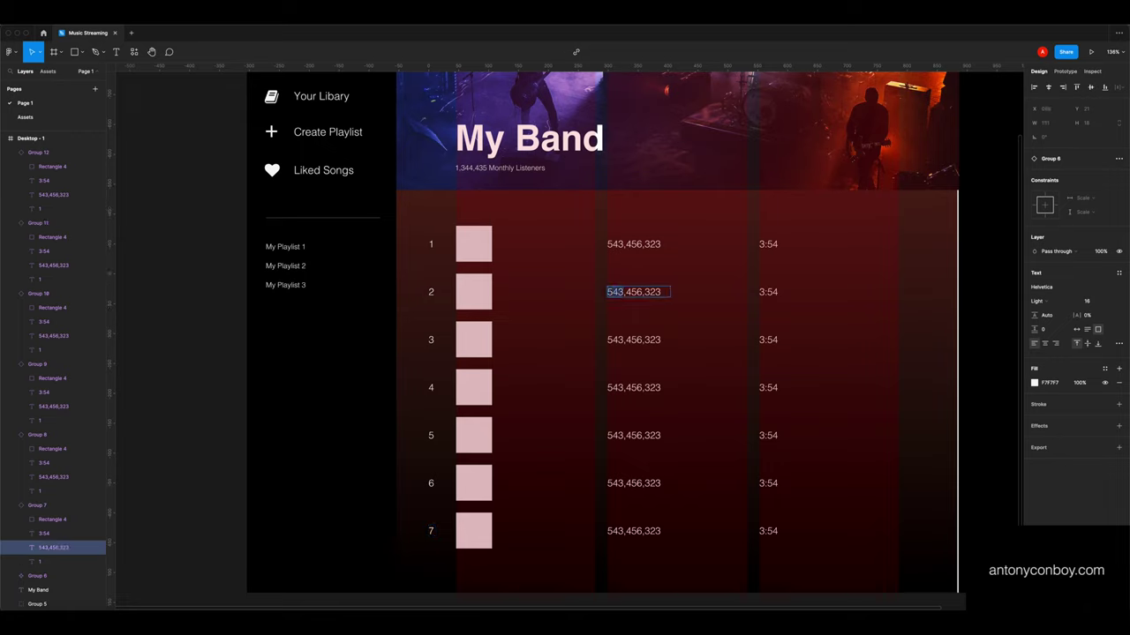
{"action": "type", "text": "344,"}
{"action": "key", "text": "Tab"}
{"action": "type", "text": "243"}
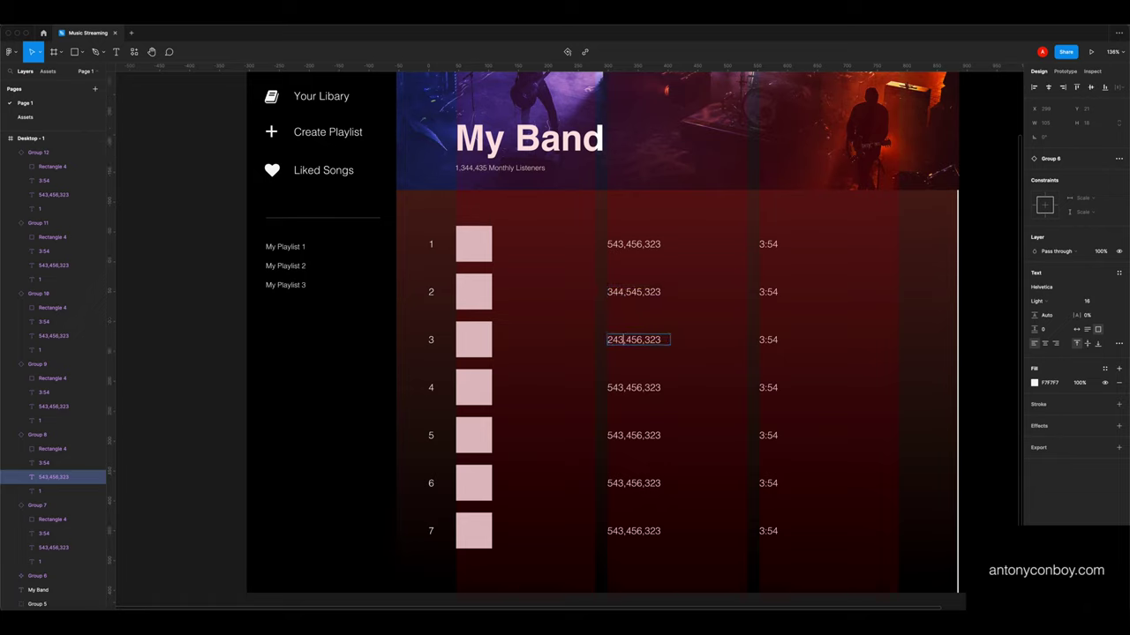
{"action": "key", "text": "Tab"}
{"action": "type", "text": "654"}
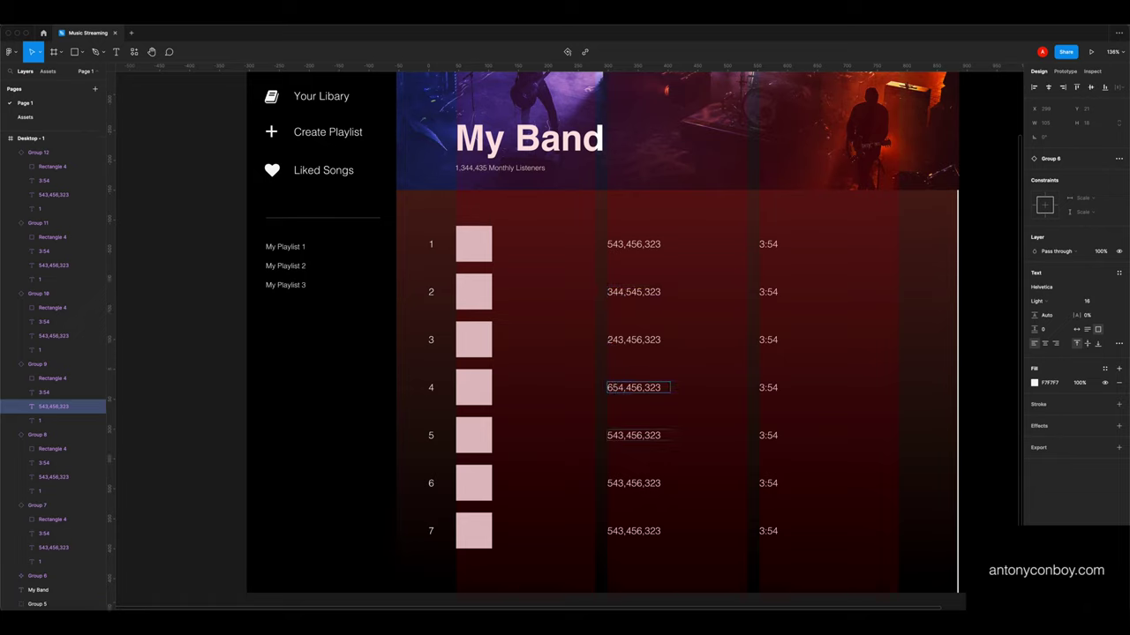
Set the play counts of rows 5, 6 and 7 to 234,456,323, 765,456,323 and 23,456,323
{"action": "key", "text": "Tab"}
{"action": "type", "text": "234"}
{"action": "key", "text": "Tab"}
{"action": "type", "text": "765"}
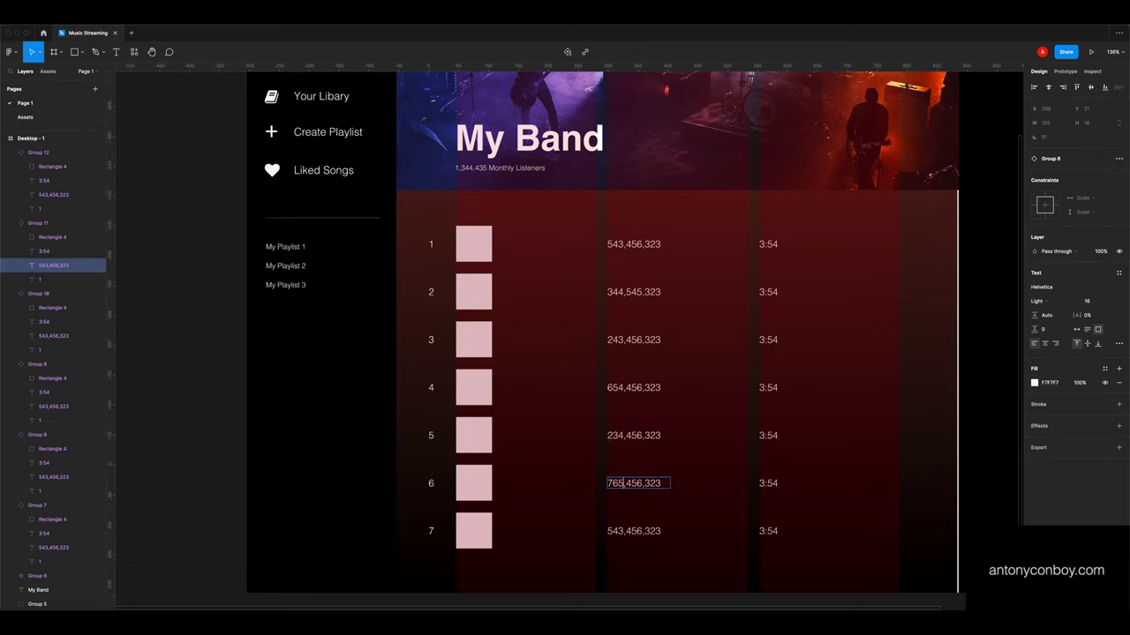
{"action": "key", "text": "Tab"}
{"action": "type", "text": "23"}
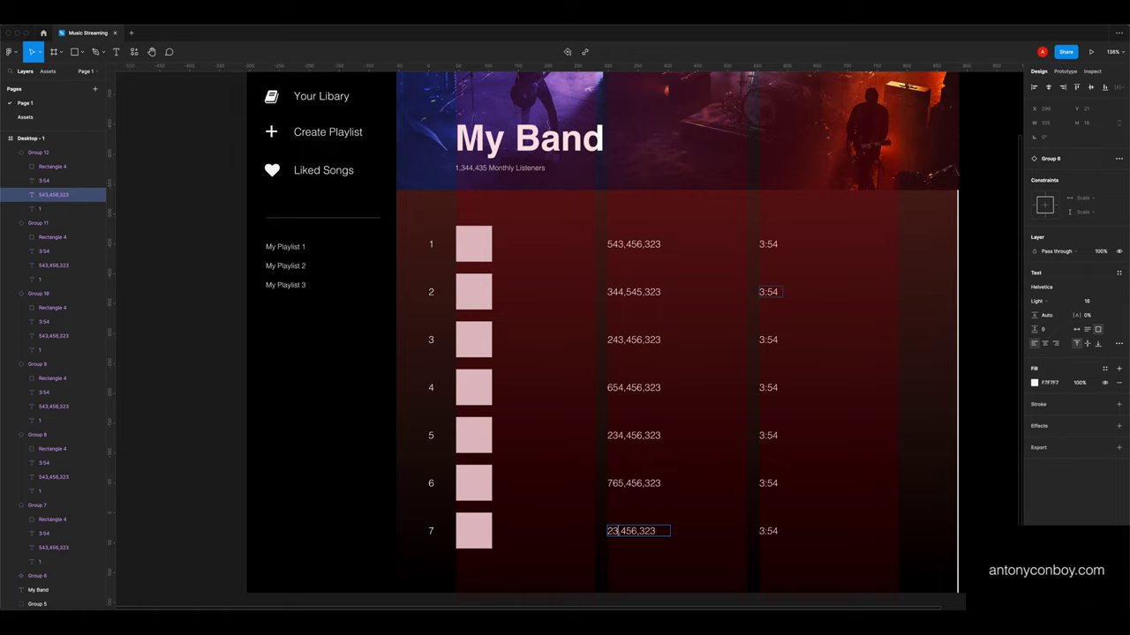
Set the durations of rows 2 to 6 to 3:32, 4:54, 2:43, 1:54 and 2:54
{"action": "double_click", "coordinate": [773, 292]}
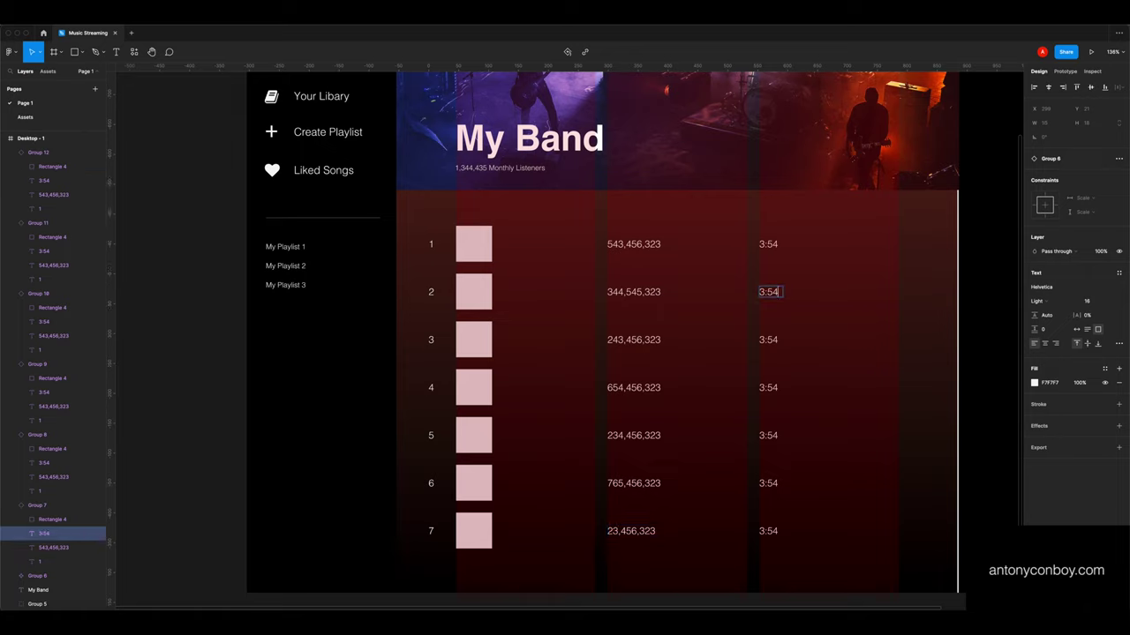
{"action": "double_click", "coordinate": [764, 340]}
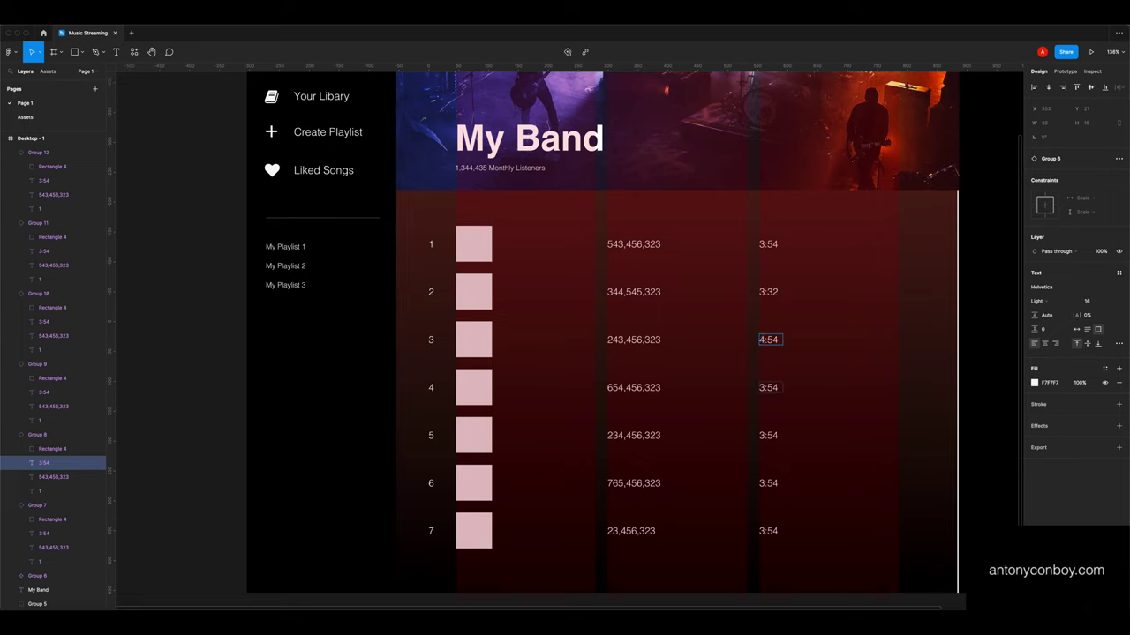
{"action": "double_click", "coordinate": [764, 387]}
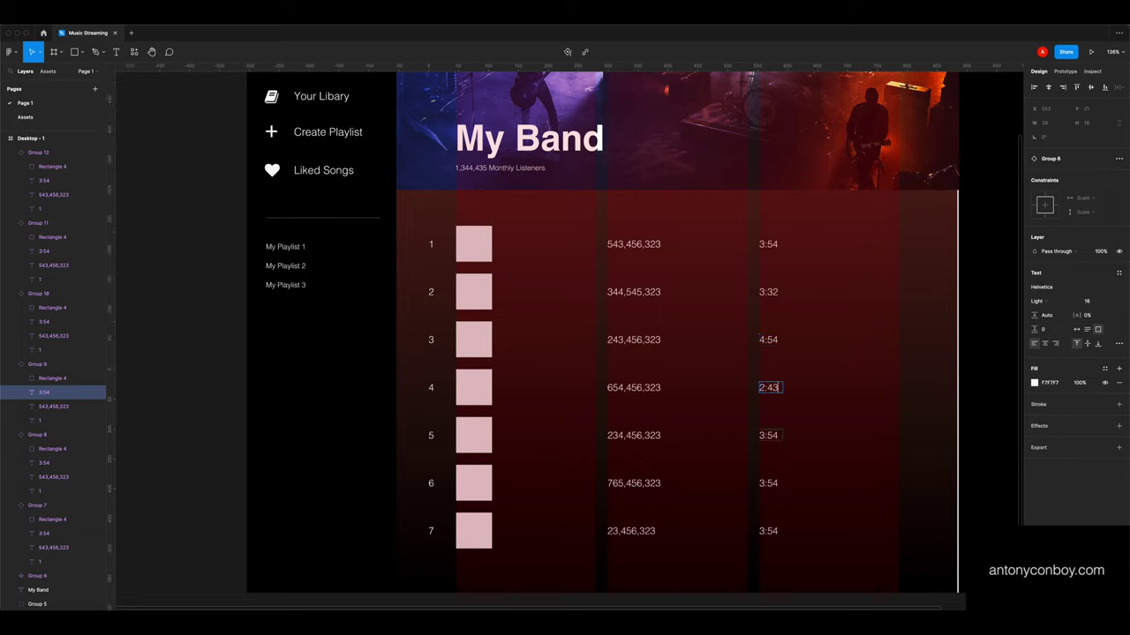
{"action": "left_click", "coordinate": [761, 435]}
{"action": "double_click", "coordinate": [762, 435]}
{"action": "type", "text": "1"}
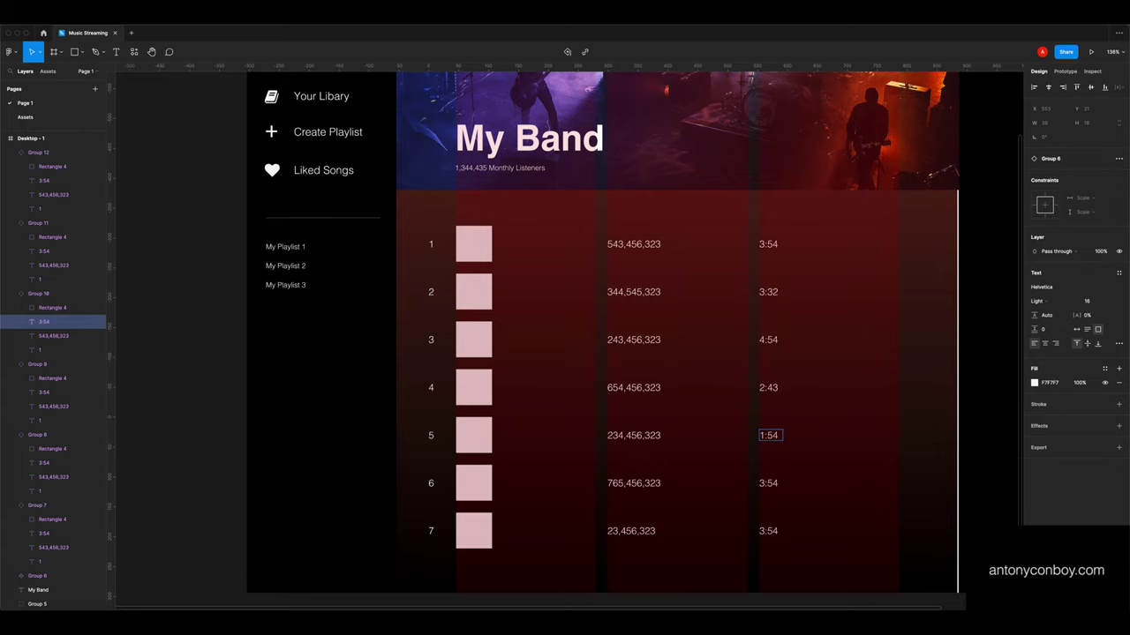
{"action": "left_click", "coordinate": [768, 482]}
{"action": "double_click", "coordinate": [762, 483]}
{"action": "type", "text": "2"}
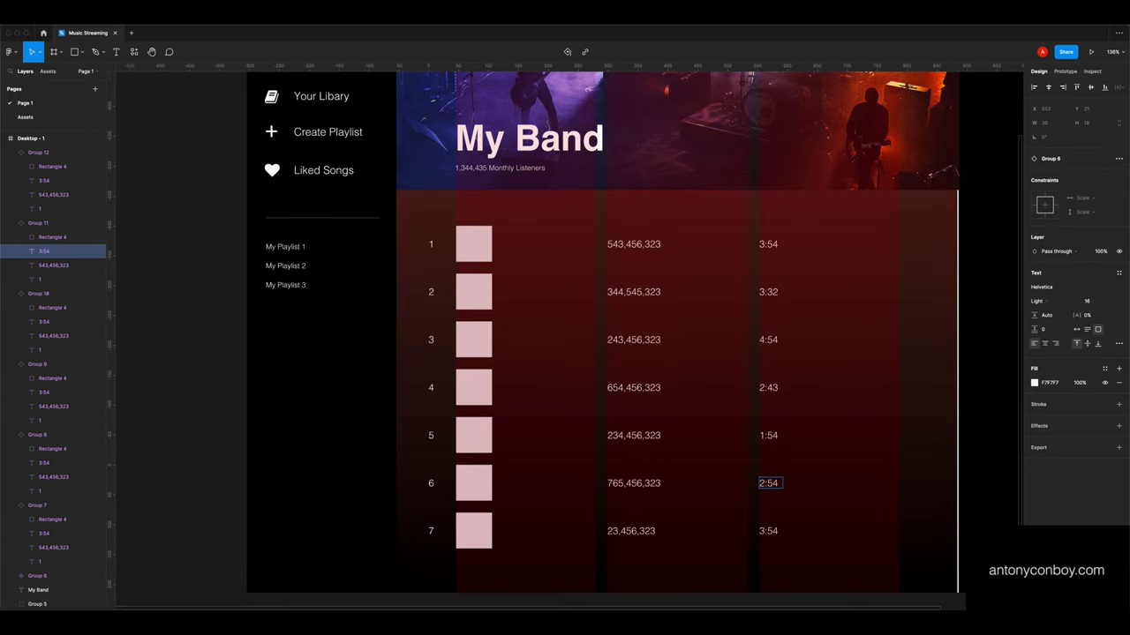
{"action": "key", "text": "Escape"}
{"action": "key", "text": "Escape"}
Extend the right edge of the gradient background rectangle to close the white gap, making it 940 wide
{"action": "scroll", "coordinate": [569, 342], "scroll_direction": "right", "scroll_amount": 2}
{"action": "key", "text": "super+minus"}
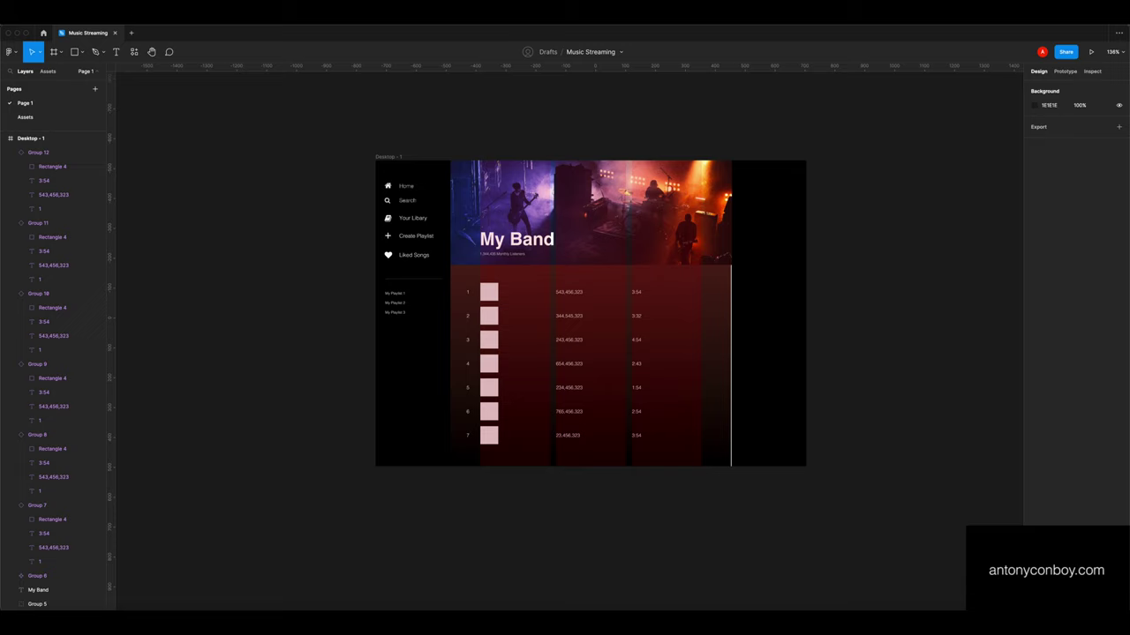
{"action": "key", "text": "super+plus"}
{"action": "key", "text": "super+plus"}
{"action": "left_click", "coordinate": [729, 346]}
{"action": "left_click_drag", "start_coordinate": [734, 344], "coordinate": [738, 344]}
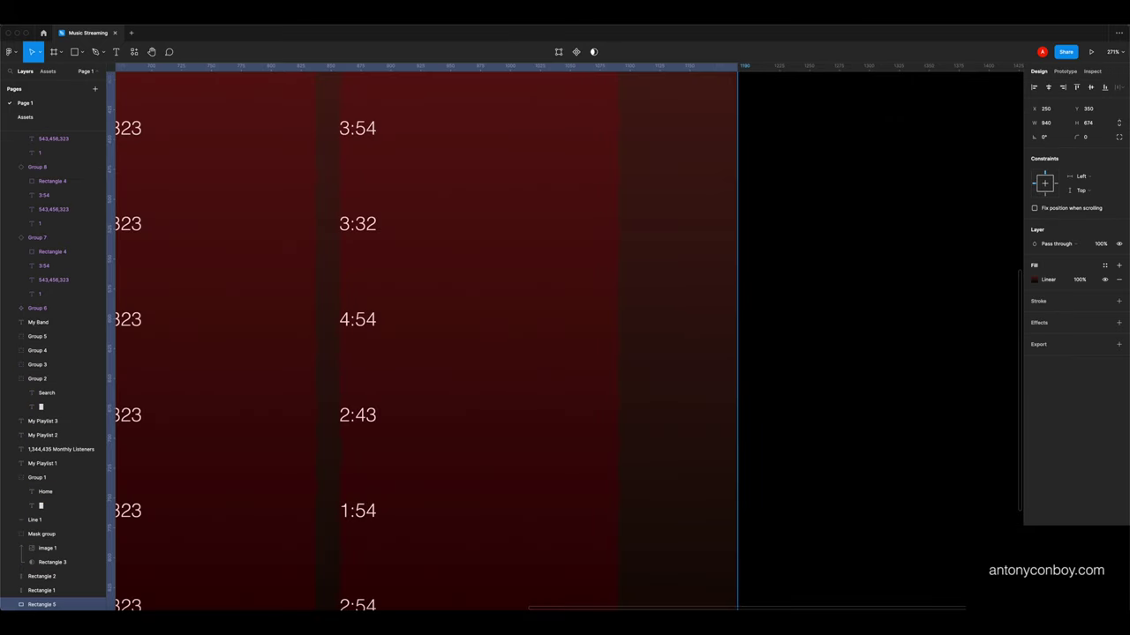
{"action": "key", "text": "super+minus"}
{"action": "key", "text": "super+minus"}
{"action": "scroll", "coordinate": [569, 341], "scroll_direction": "down", "scroll_amount": 1}
{"action": "key", "text": "Escape"}
{"action": "scroll", "coordinate": [569, 341], "scroll_direction": "left", "scroll_amount": 1}
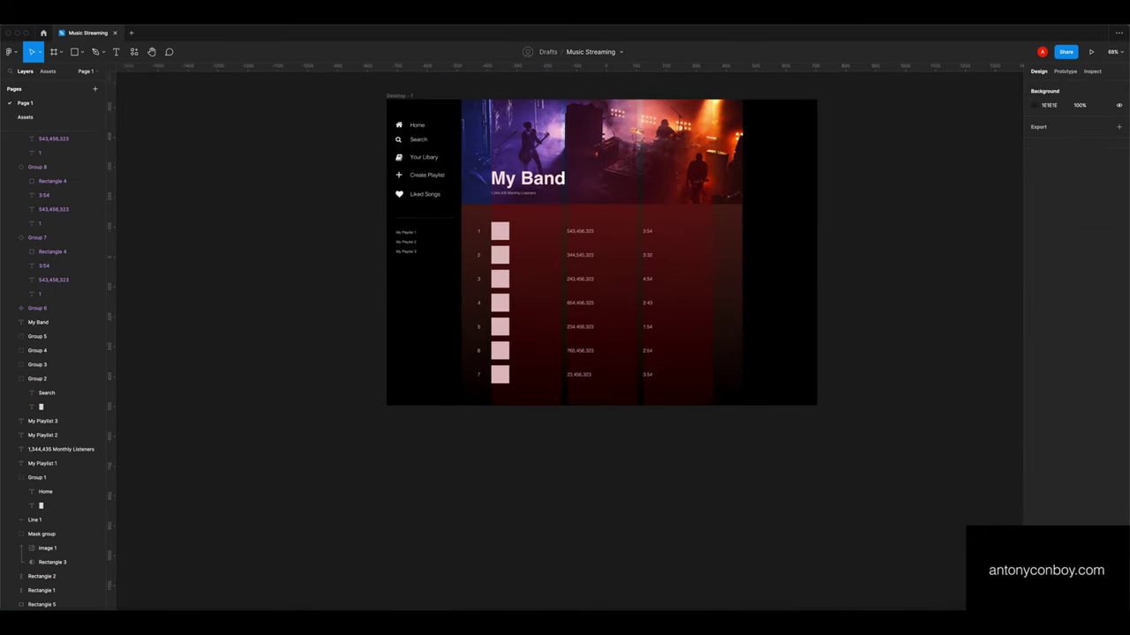
Delete the seventh song row and draw a 1440 by 98 rectangle across the full bottom of the frame
{"action": "left_click", "coordinate": [565, 379]}
{"action": "key", "text": "Delete"}
{"action": "left_click", "coordinate": [75, 52]}
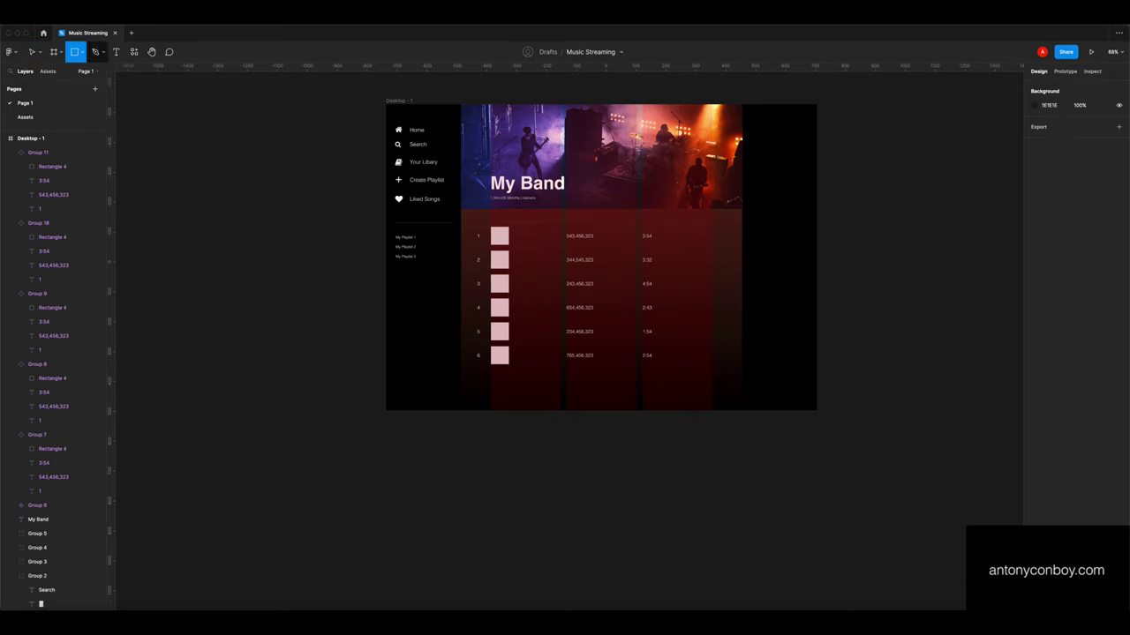
{"action": "mouse_move", "coordinate": [817, 410]}
{"action": "left_mouse_down"}
{"action": "mouse_move", "coordinate": [782, 380]}
{"action": "mouse_move", "coordinate": [386, 381]}
{"action": "left_mouse_up"}
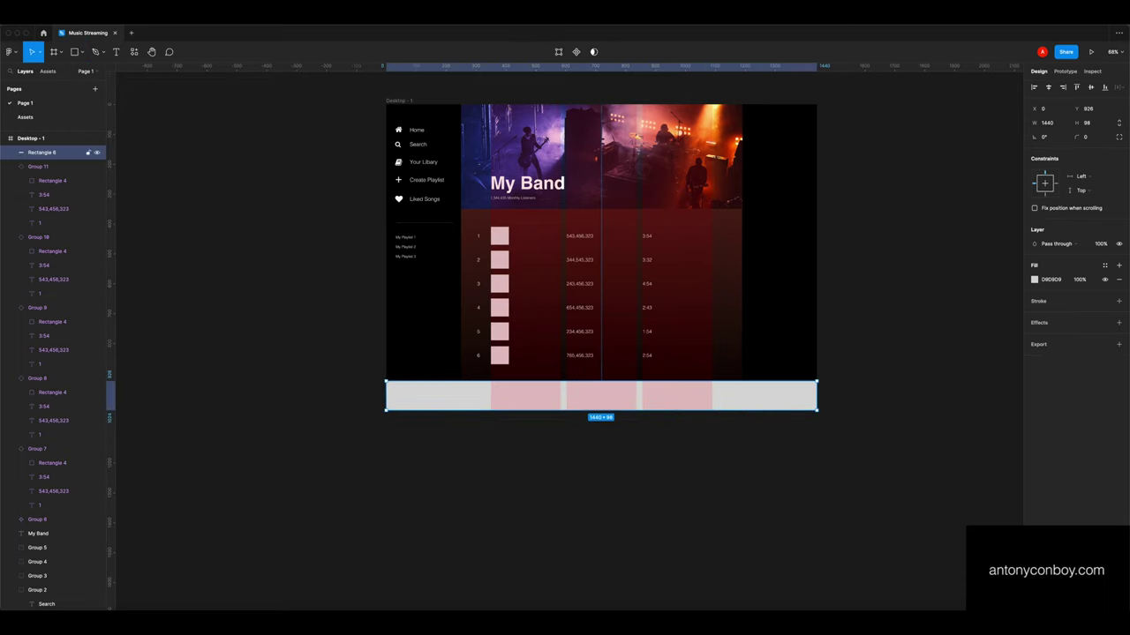
Constrain the new bar to the bottom, fix its position when scrolling, and fill it with black (000000) at 80% opacity
{"action": "left_click", "coordinate": [1045, 193]}
{"action": "left_click", "coordinate": [1034, 208]}
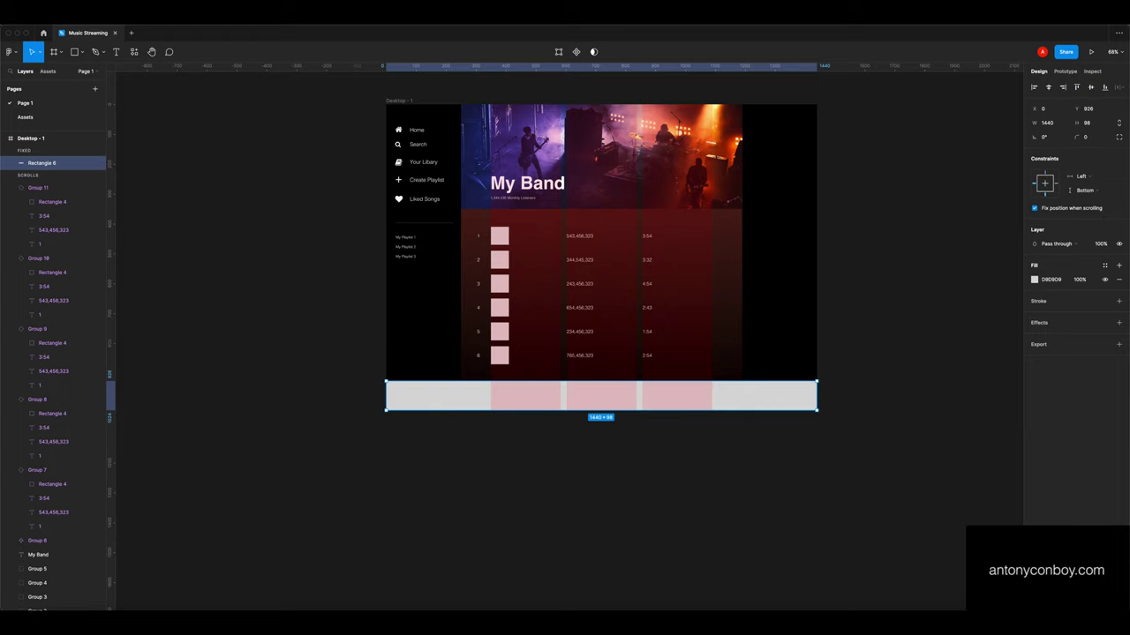
{"action": "scroll", "coordinate": [445, 420], "scroll_direction": "up", "scroll_amount": 5}
{"action": "left_click", "coordinate": [1034, 280]}
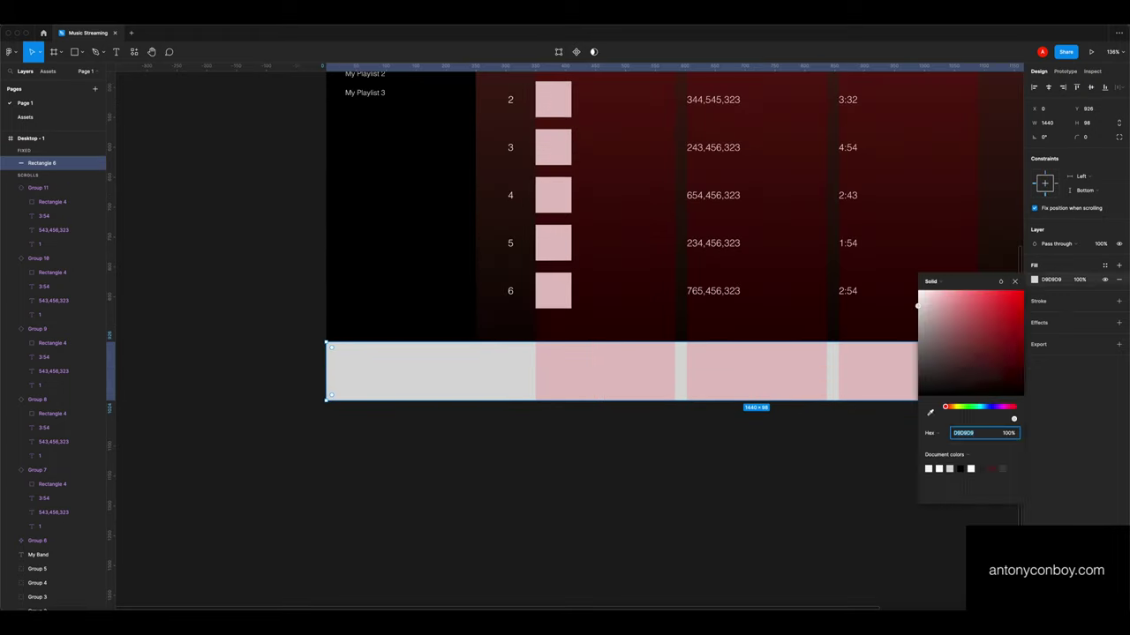
{"action": "left_click_drag", "start_coordinate": [985, 335], "coordinate": [918, 396]}
{"action": "left_click", "coordinate": [1079, 280]}
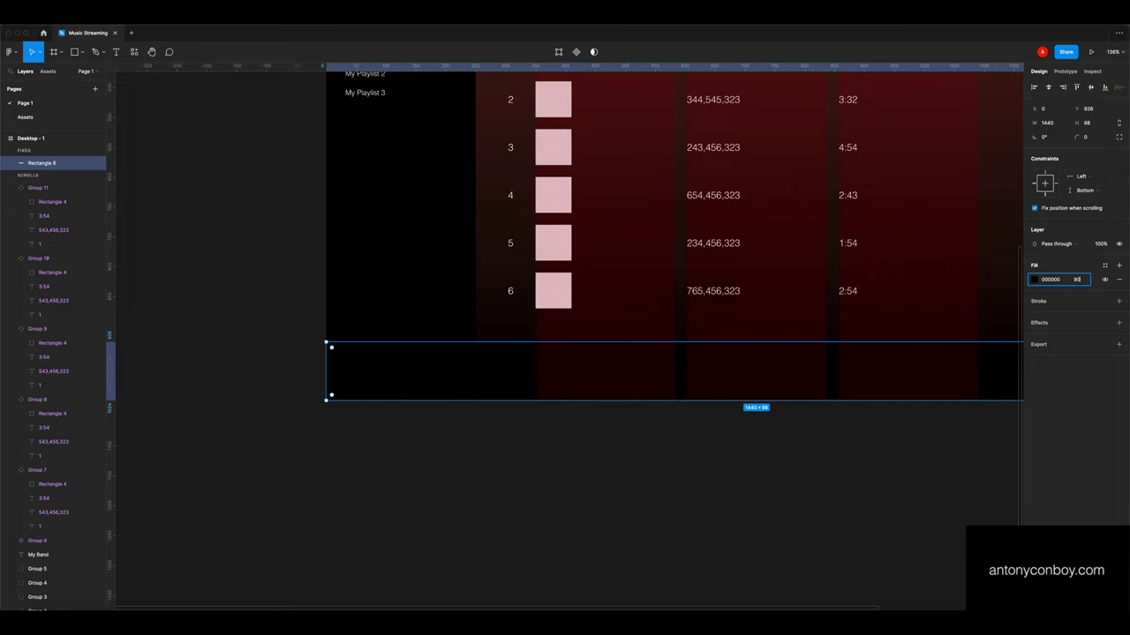
{"action": "key", "text": "Return"}
{"action": "left_click", "coordinate": [1075, 280]}
{"action": "key", "text": "Tab"}
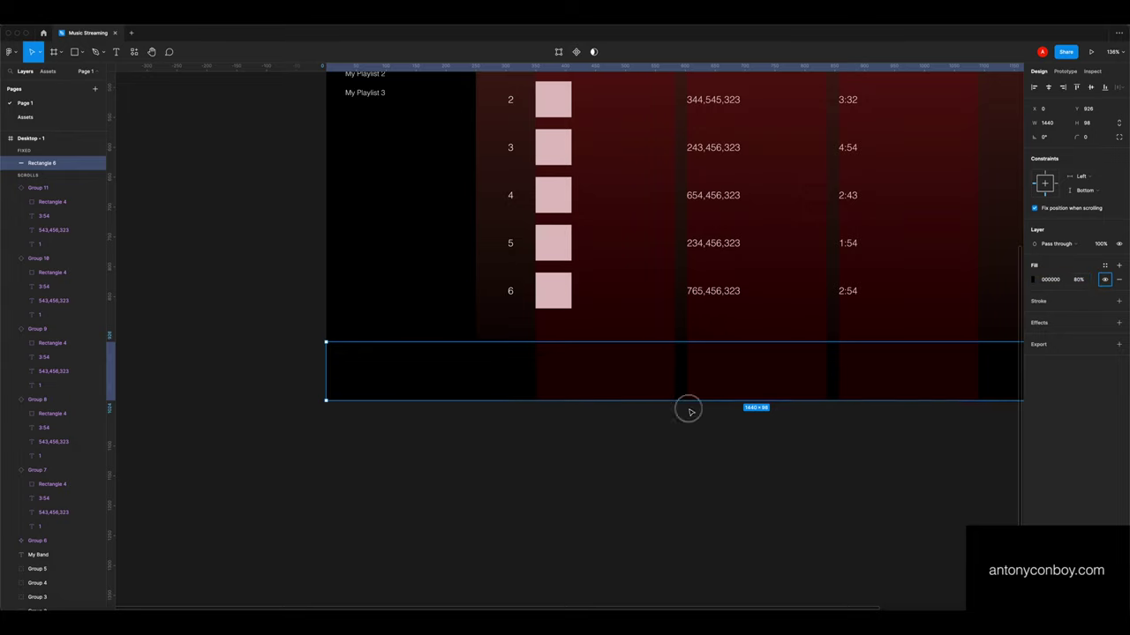
{"action": "left_click", "coordinate": [691, 411]}
Copy the square thumbnail from song row 6 and place the copy near the left end of the bottom bar
{"action": "left_click_drag", "start_coordinate": [725, 415], "coordinate": [659, 408]}
{"action": "scroll", "coordinate": [659, 409], "scroll_direction": "right", "scroll_amount": 2}
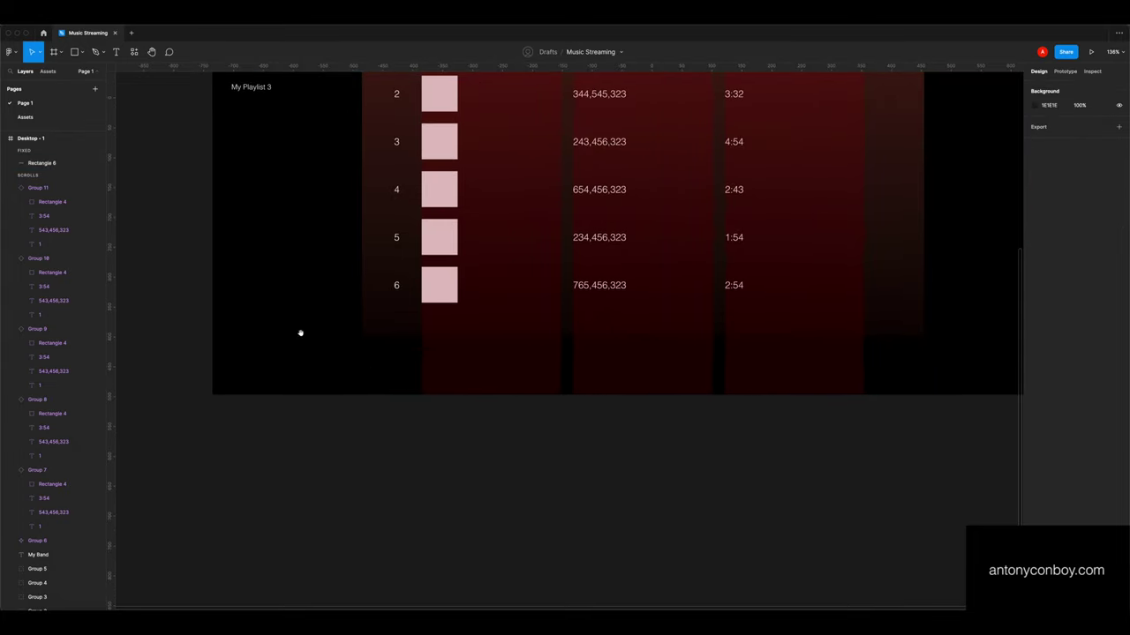
{"action": "double_click", "coordinate": [443, 281]}
{"action": "key", "text": "ctrl+c"}
{"action": "key", "text": "ctrl+v"}
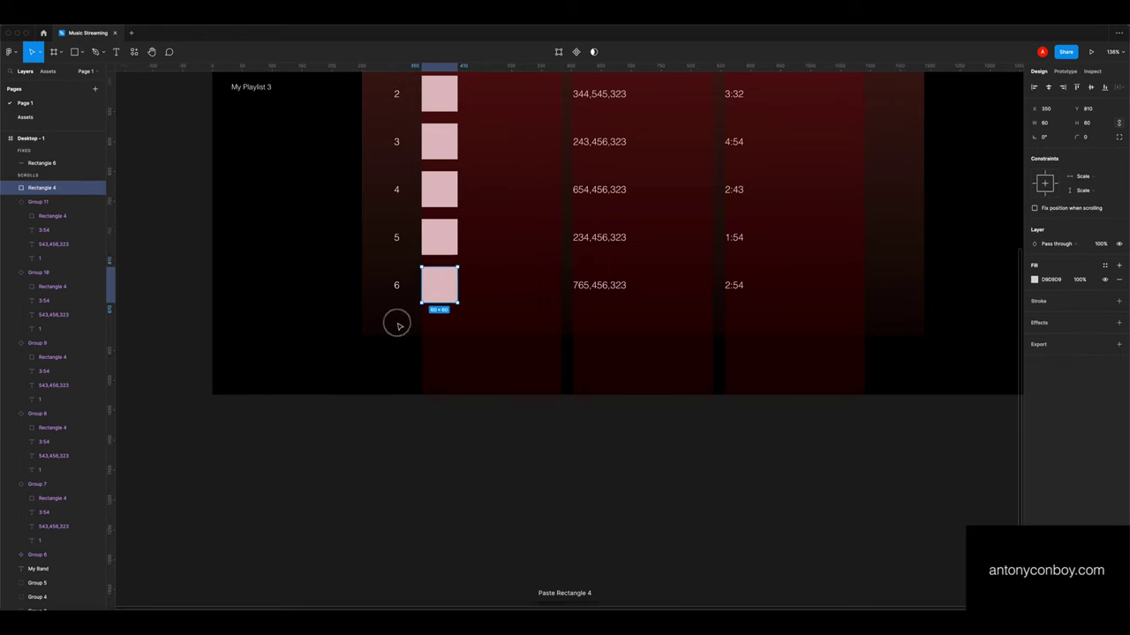
{"action": "left_click_drag", "start_coordinate": [442, 291], "coordinate": [269, 369]}
Move the copied square above the bar in the fixed layers and align its left edge with the playlist names
{"action": "right_click", "coordinate": [268, 367]}
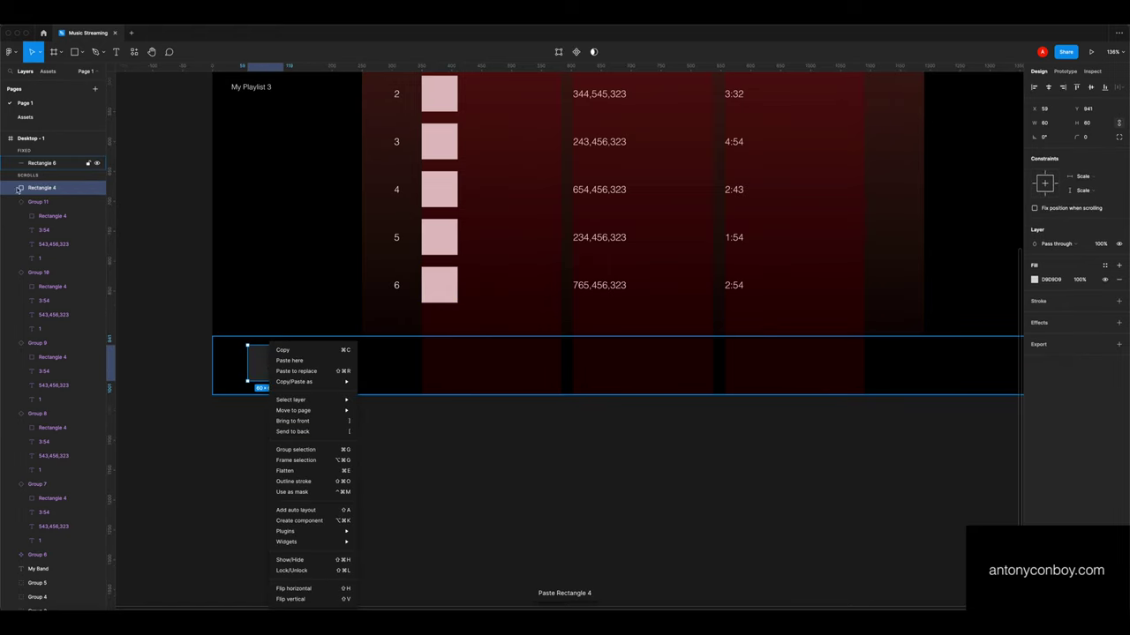
{"action": "left_click", "coordinate": [35, 162]}
{"action": "left_click_drag", "start_coordinate": [40, 189], "coordinate": [36, 158]}
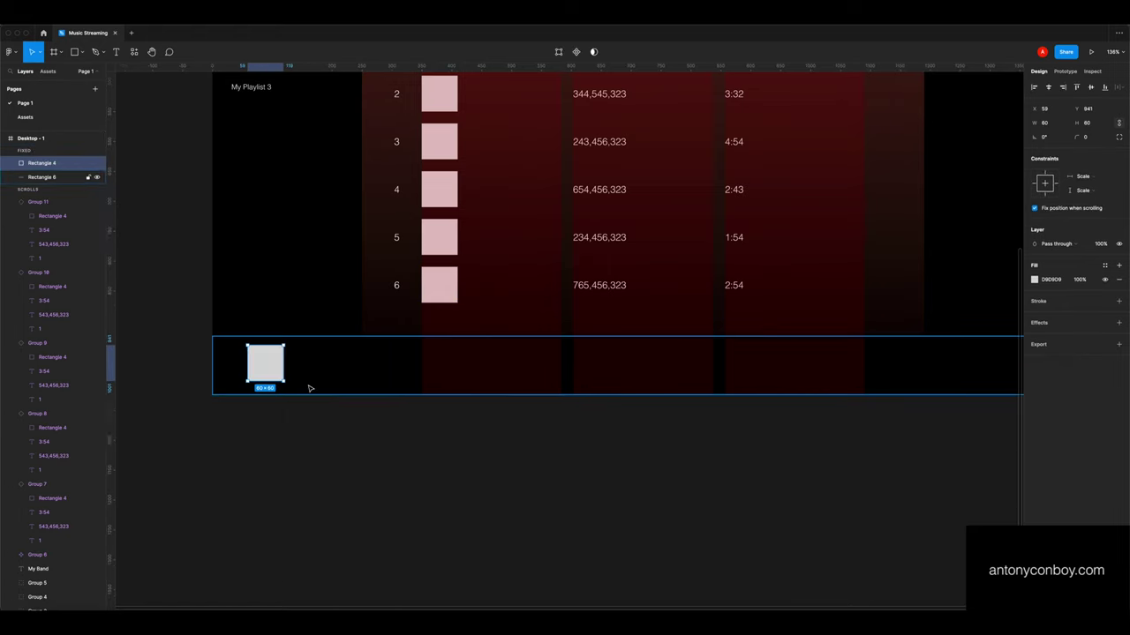
{"action": "mouse_move", "coordinate": [265, 368]}
{"action": "left_mouse_down"}
{"action": "mouse_move", "coordinate": [371, 365]}
{"action": "mouse_move", "coordinate": [250, 372]}
{"action": "left_mouse_up"}
{"action": "left_click", "coordinate": [296, 420]}
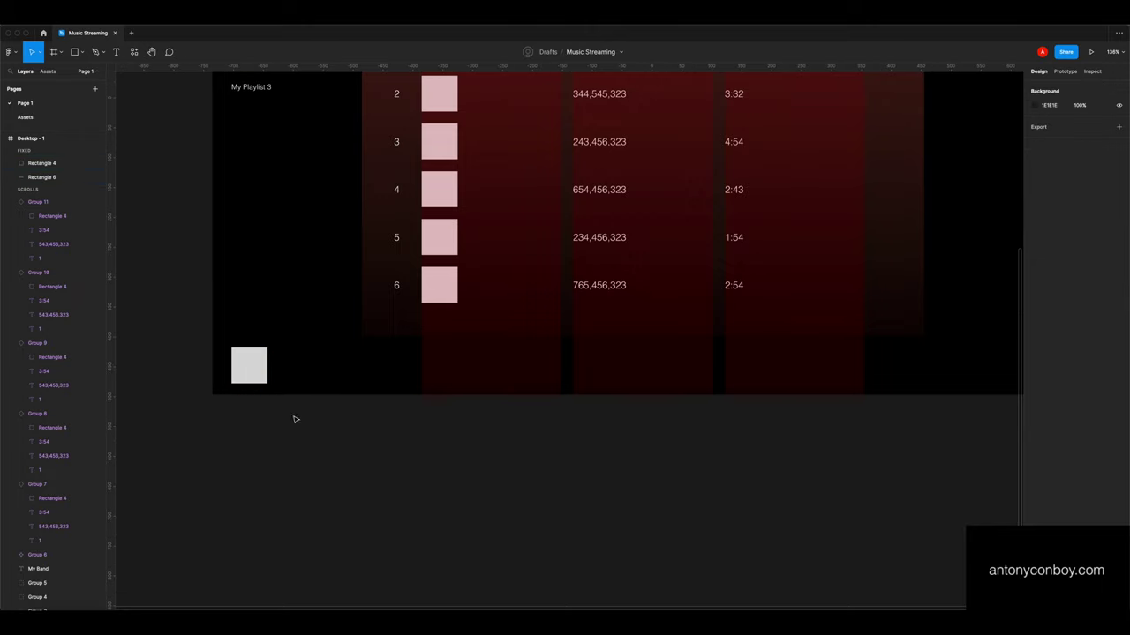
Copy the "My Playlist 3" text beside the square in the bottom bar and put it above the bar in the fixed layers
{"action": "left_click", "coordinate": [254, 87]}
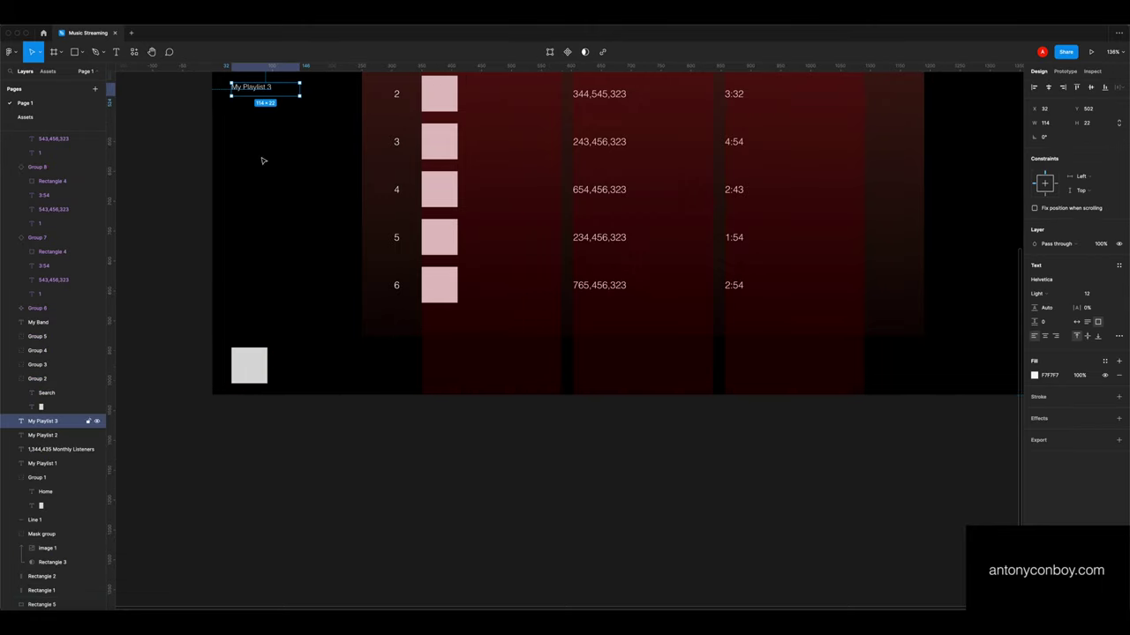
{"action": "scroll", "coordinate": [290, 371], "scroll_direction": "up", "scroll_amount": 1}
{"action": "left_click", "coordinate": [290, 370]}
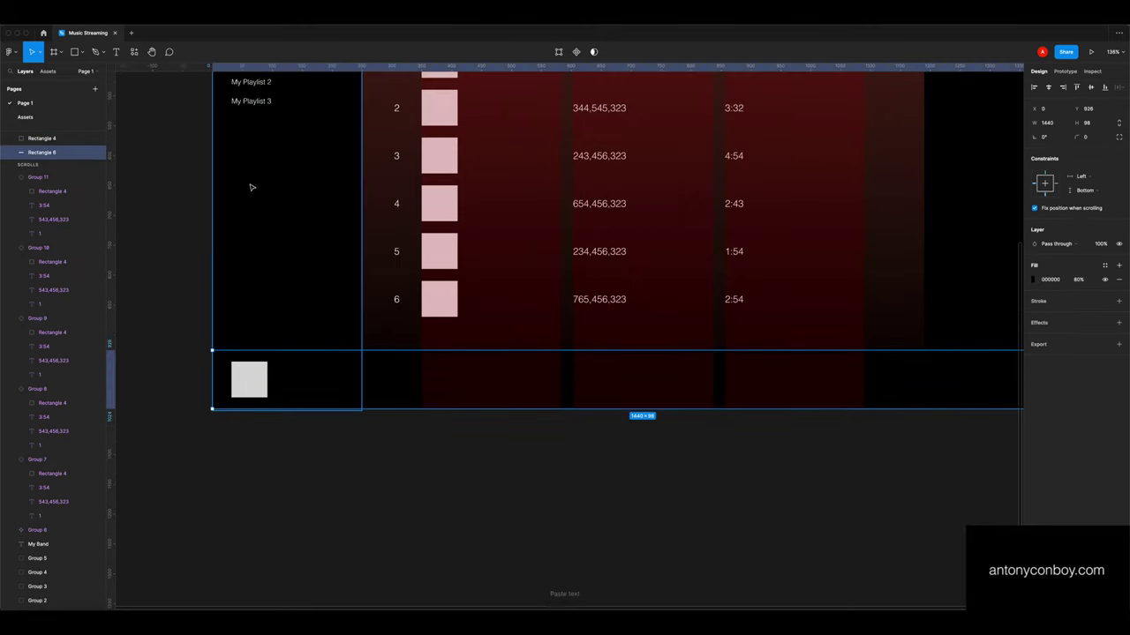
{"action": "left_click", "coordinate": [245, 132]}
{"action": "left_click", "coordinate": [252, 102]}
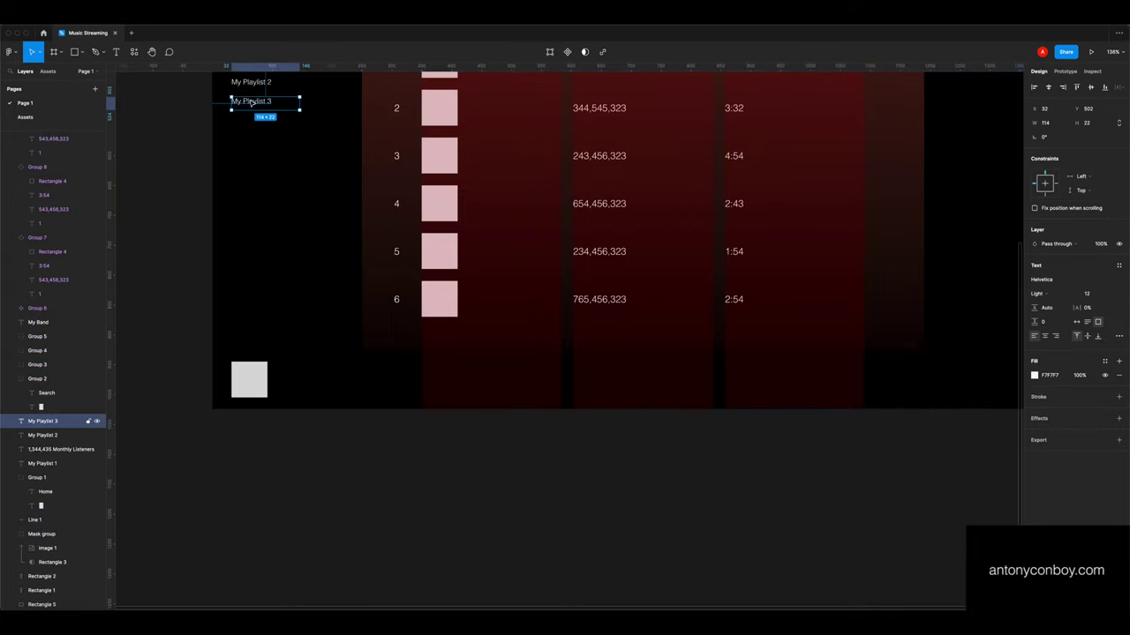
{"action": "key", "text": "super+c"}
{"action": "left_click", "coordinate": [257, 385]}
{"action": "key", "text": "super+v"}
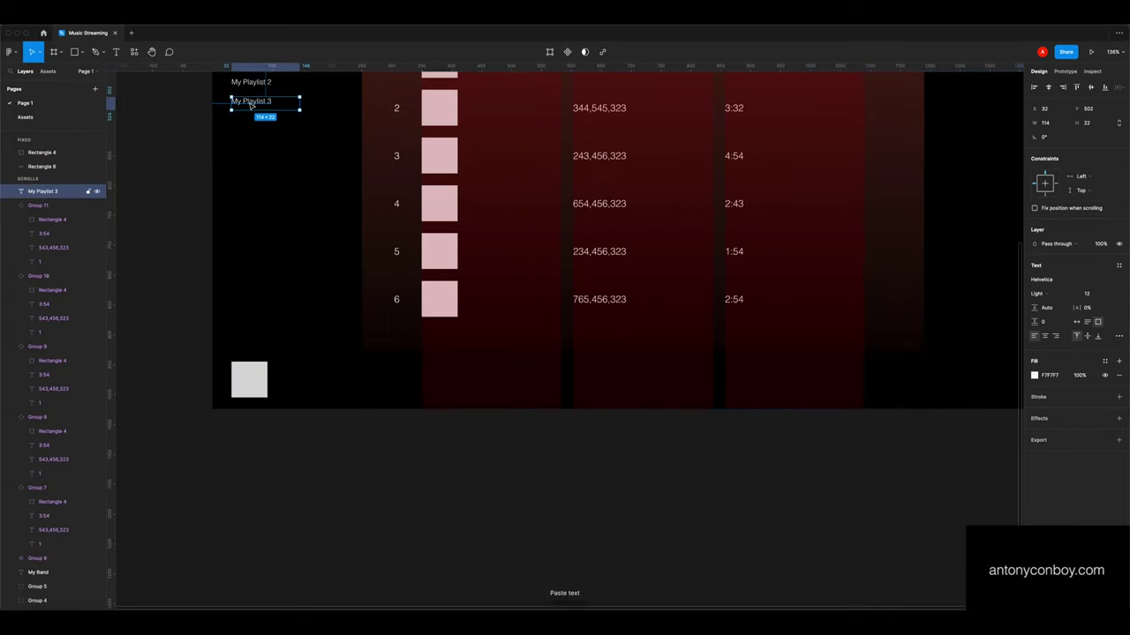
{"action": "left_click_drag", "start_coordinate": [251, 102], "coordinate": [300, 371]}
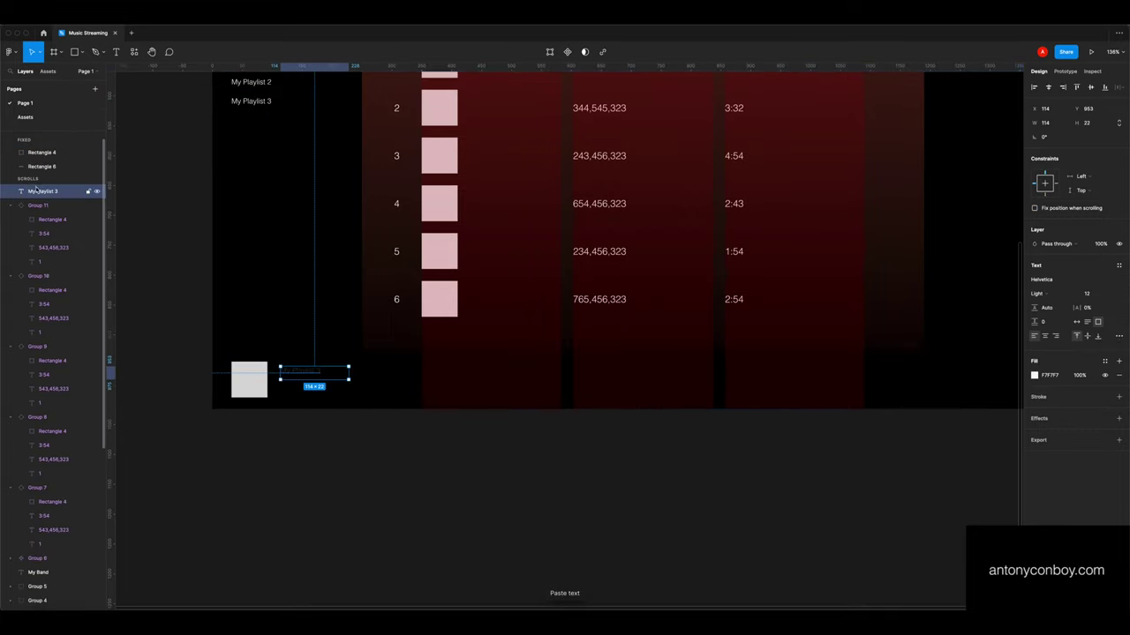
{"action": "left_click_drag", "start_coordinate": [49, 191], "coordinate": [48, 161]}
Lower the copied text slightly to Y 962 and change its wording to "This is a song title"
{"action": "scroll", "coordinate": [286, 378], "scroll_direction": "up", "scroll_amount": 5}
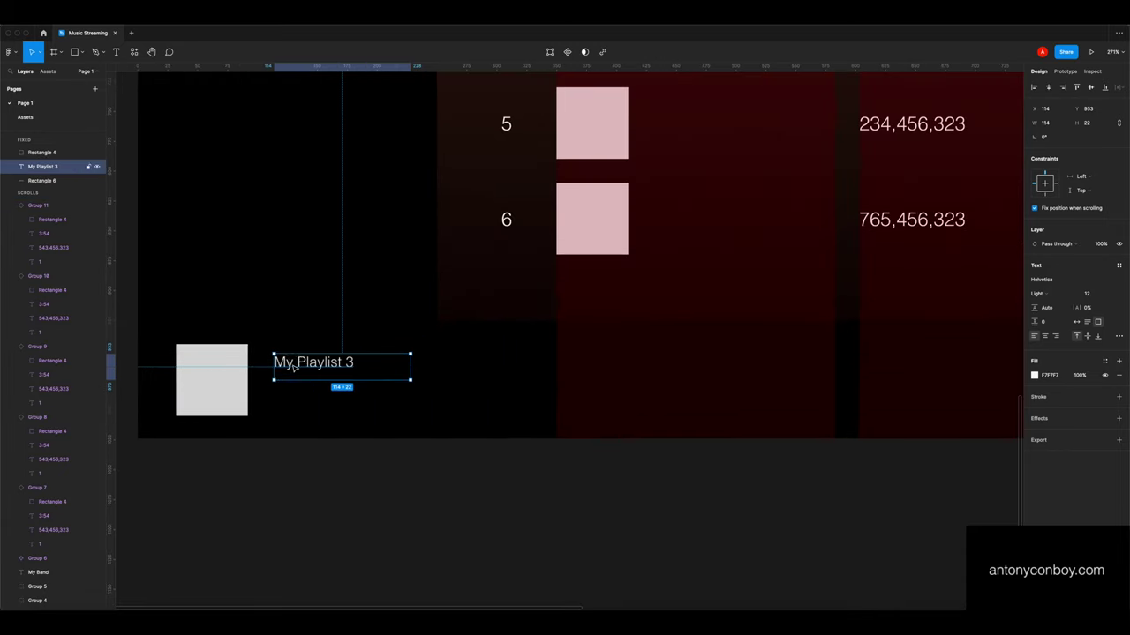
{"action": "left_click_drag", "start_coordinate": [292, 370], "coordinate": [296, 378]}
{"action": "double_click", "coordinate": [297, 375]}
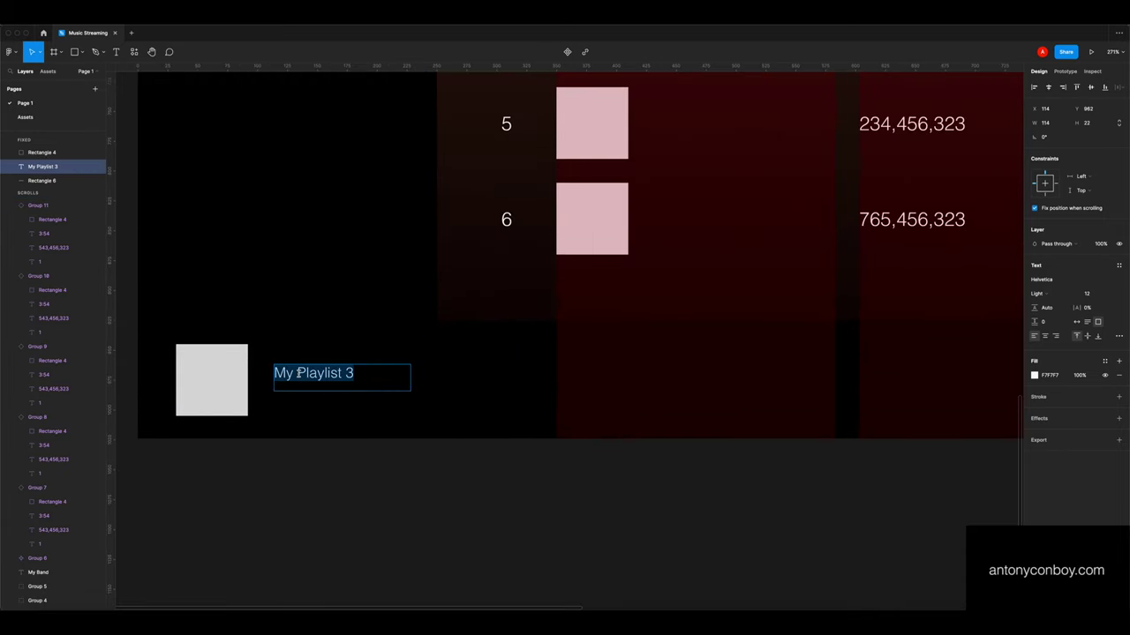
{"action": "type", "text": "This is a song title"}
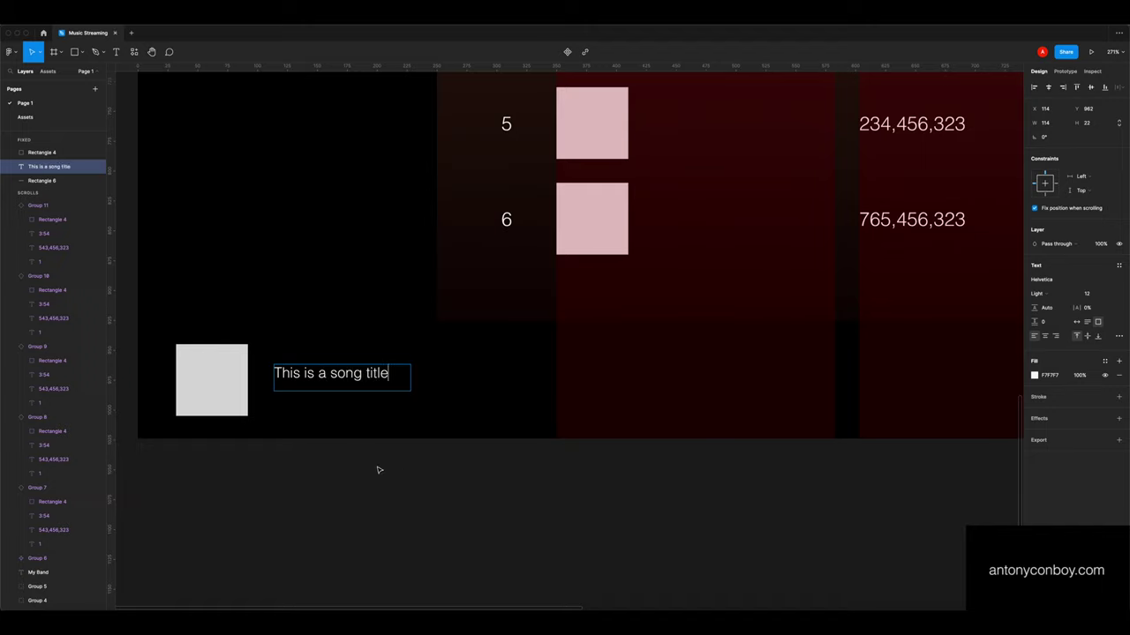
{"action": "key", "text": "Escape"}
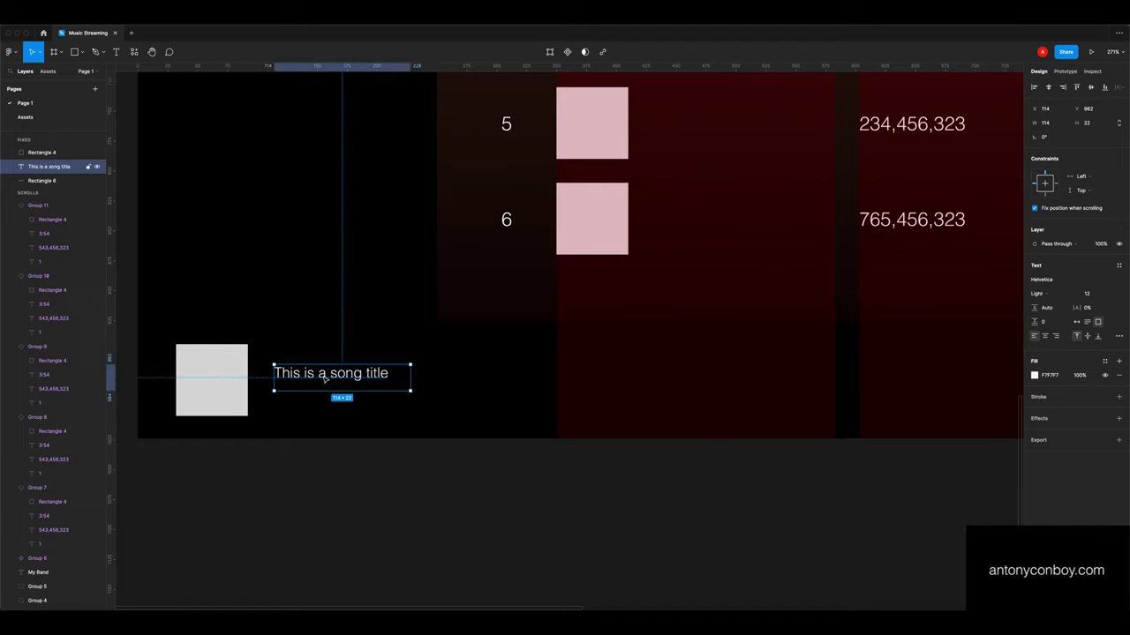
Duplicate the song title text just below itself and change the copy to "By My Band"
{"action": "left_click_drag", "start_coordinate": [321, 378], "coordinate": [323, 402]}
{"action": "double_click", "coordinate": [322, 398]}
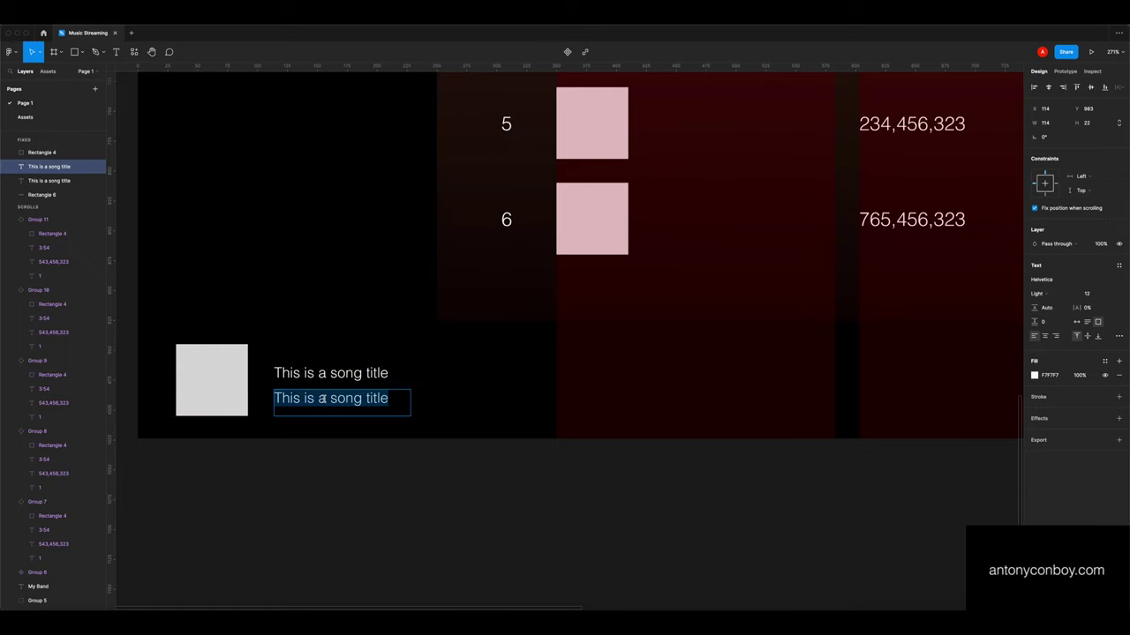
{"action": "type", "text": "By My Ban"}
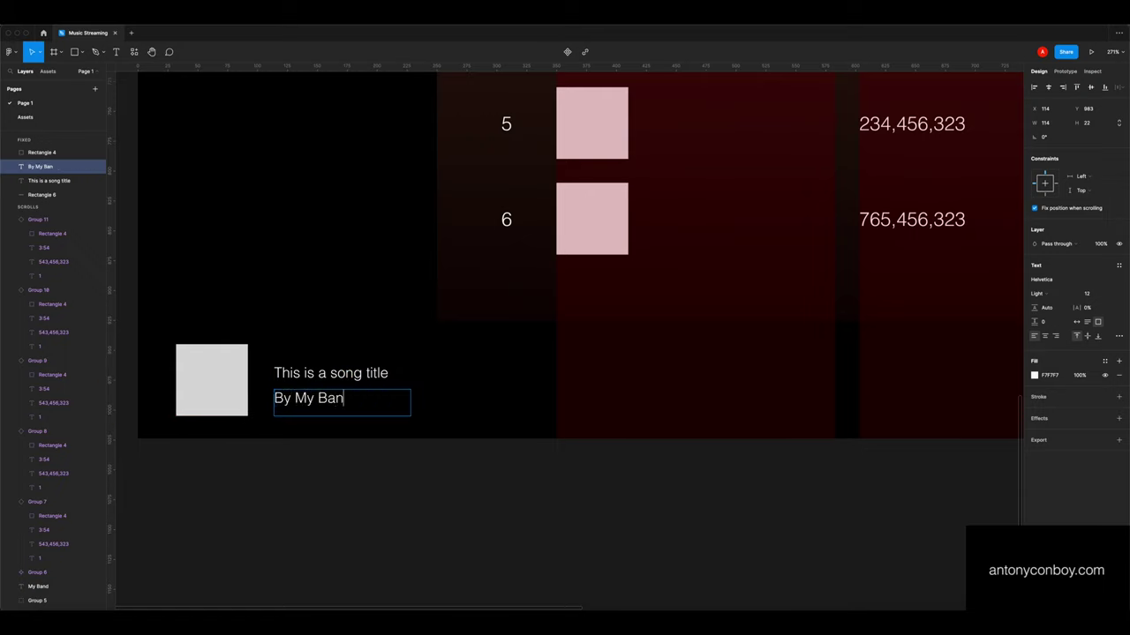
{"action": "type", "text": "d"}
Set the "By My Band" text to font size 10 and colour it grey (B4B4B4)
{"action": "key", "text": "ctrl+a"}
{"action": "left_click", "coordinate": [1079, 293]}
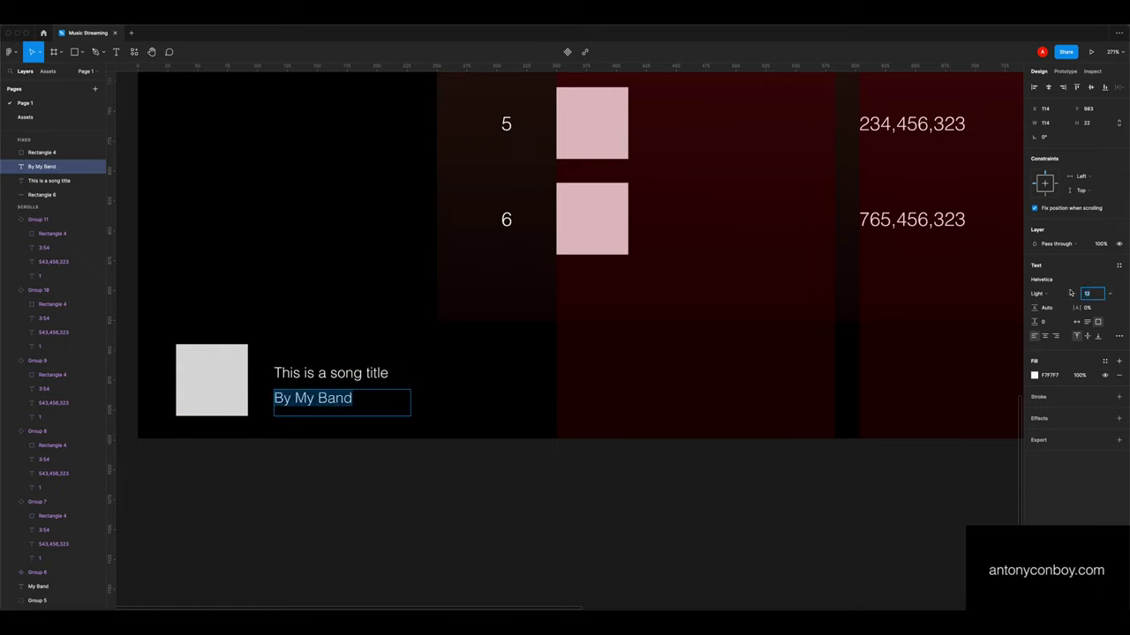
{"action": "type", "text": "10"}
{"action": "key", "text": "Tab"}
{"action": "key", "text": "Return"}
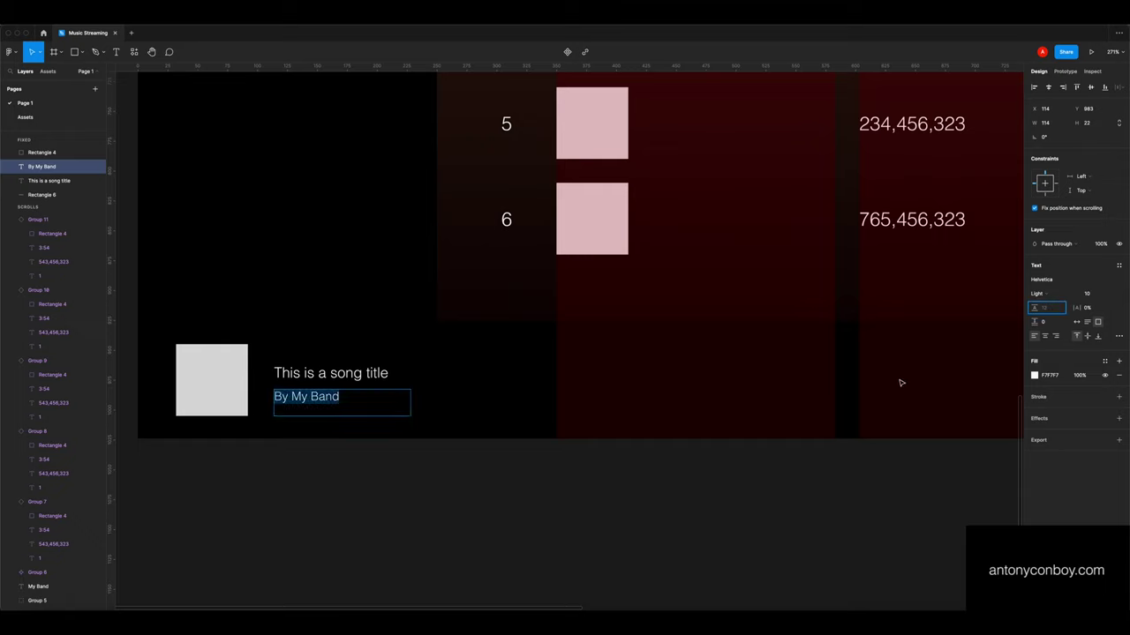
{"action": "left_click", "coordinate": [1034, 375]}
{"action": "left_click_drag", "start_coordinate": [963, 431], "coordinate": [874, 423]}
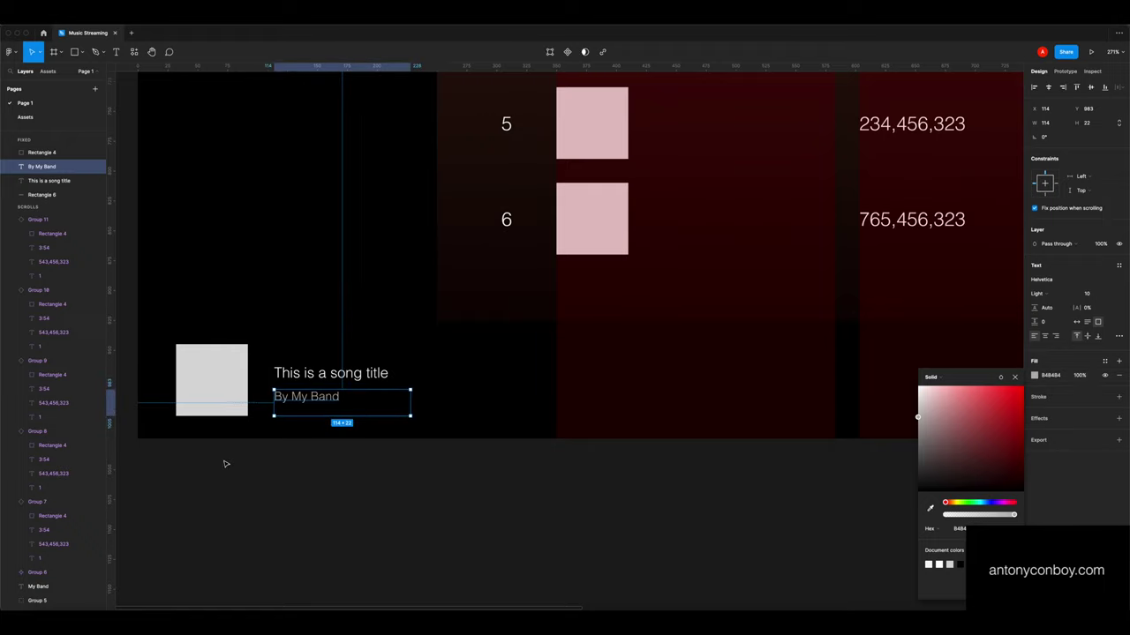
Nudge the "By My Band" text up to Y 977, close beneath the song title
{"action": "key", "text": "shift+Up"}
{"action": "key", "text": "Up"}
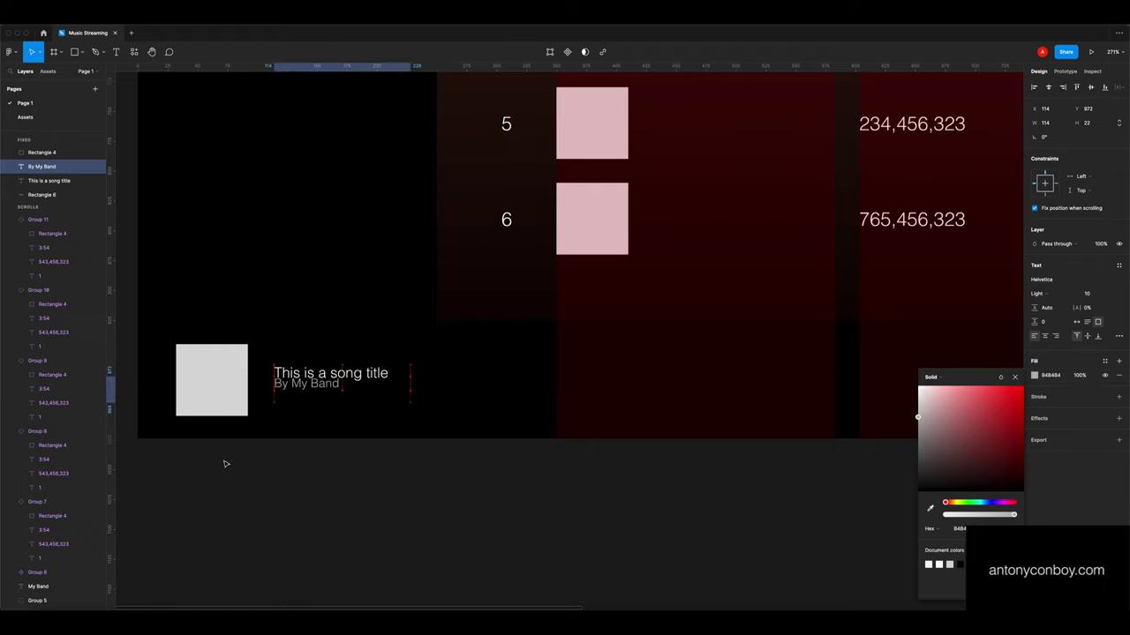
{"action": "key", "text": "Down"}
{"action": "key", "text": "Down"}
{"action": "key", "text": "Down"}
{"action": "key", "text": "Down"}
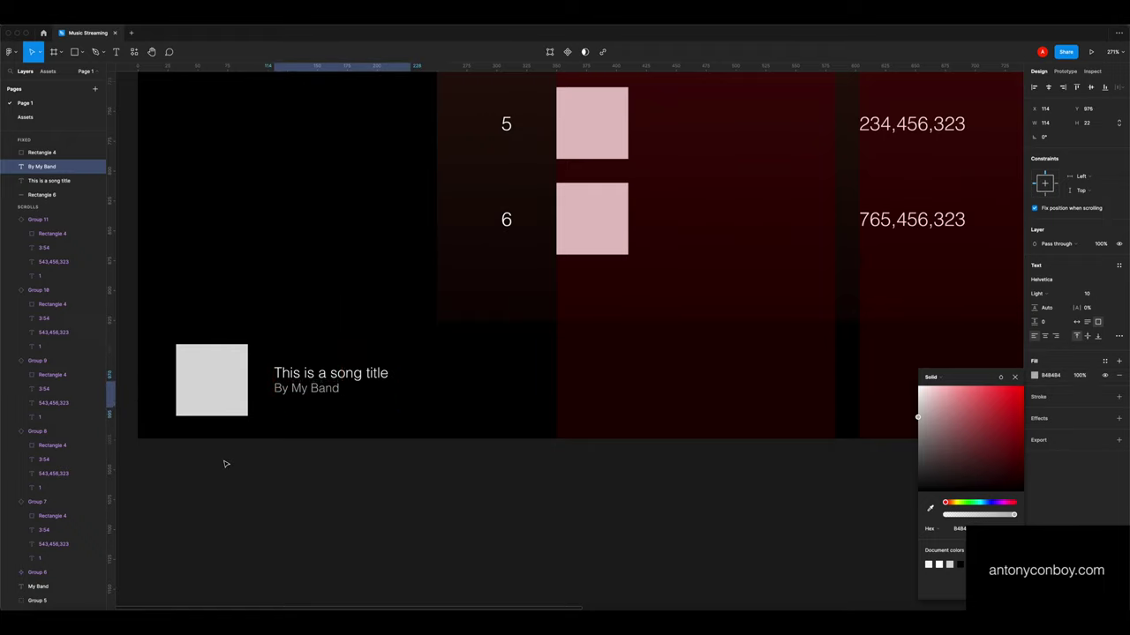
{"action": "key", "text": "Down"}
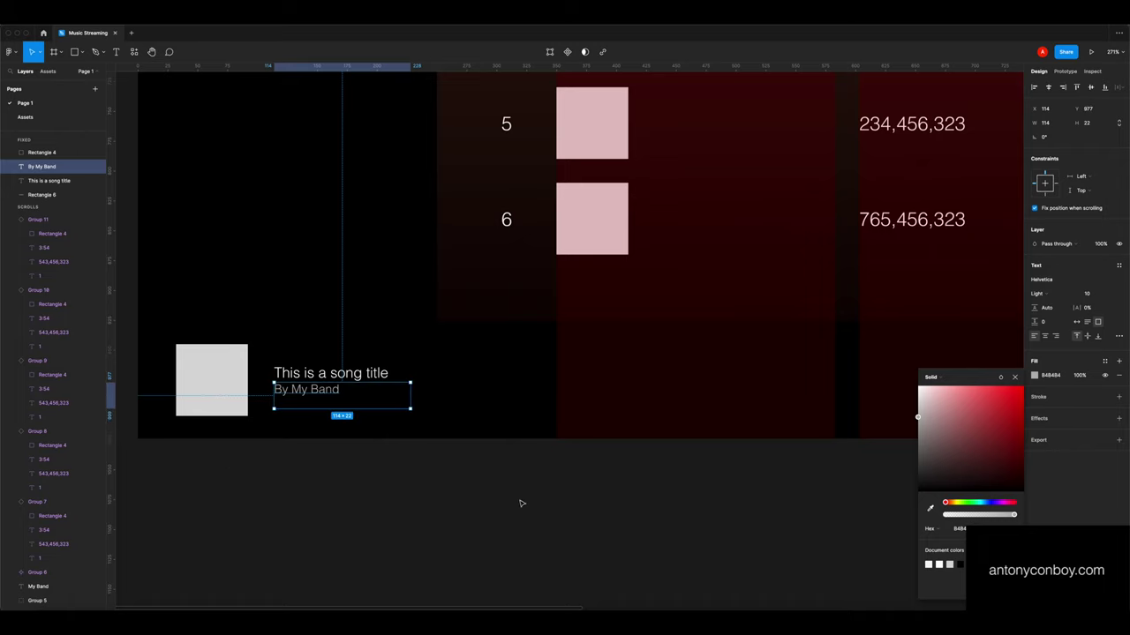
Draw a horizontal line about 647 long across the middle of the bottom bar, starting near X 403
{"action": "left_click", "coordinate": [520, 504]}
{"action": "key", "text": "super+minus"}
{"action": "left_click_drag", "start_coordinate": [552, 469], "coordinate": [444, 462]}
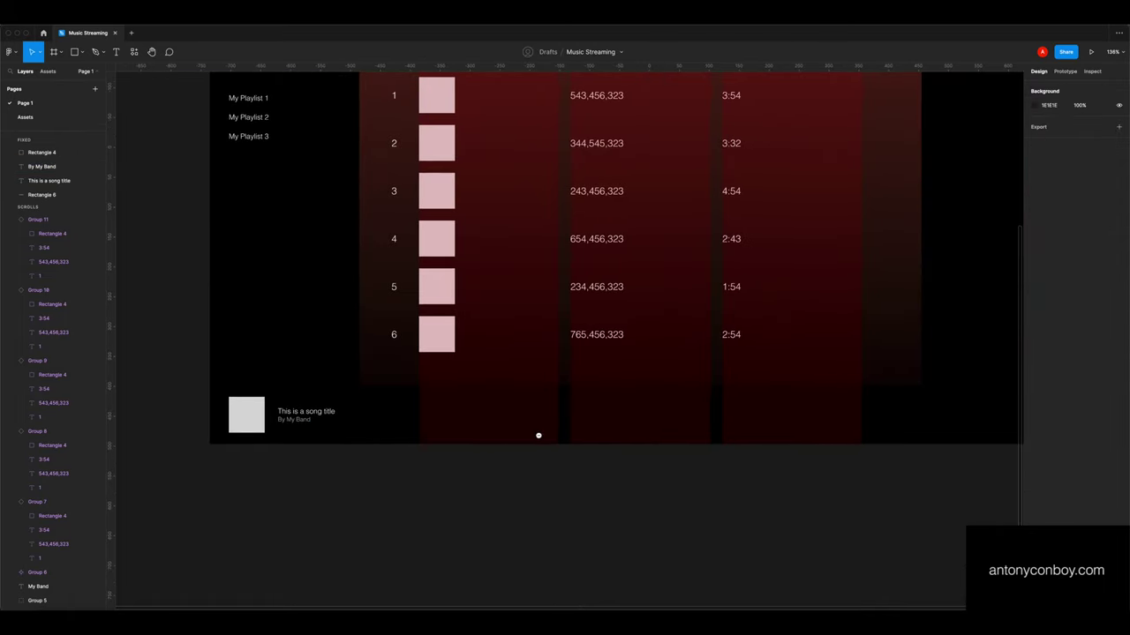
{"action": "left_click_drag", "start_coordinate": [539, 435], "coordinate": [411, 429]}
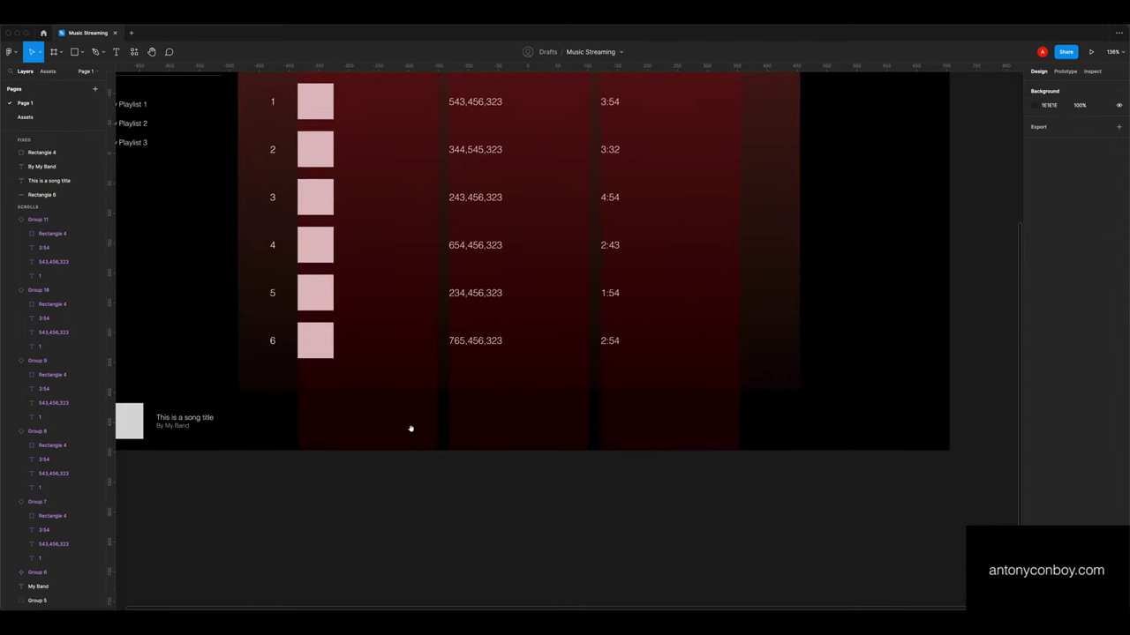
{"action": "left_click", "coordinate": [78, 57]}
{"action": "left_click", "coordinate": [80, 55]}
{"action": "left_click", "coordinate": [93, 85]}
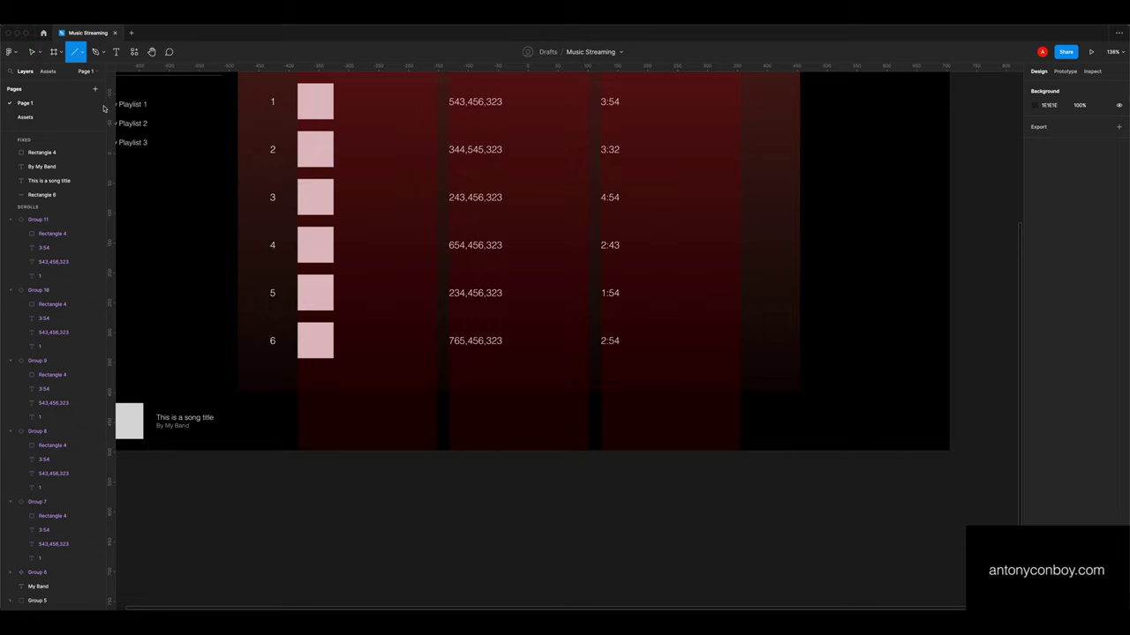
{"action": "left_click_drag", "start_coordinate": [329, 423], "coordinate": [716, 423]}
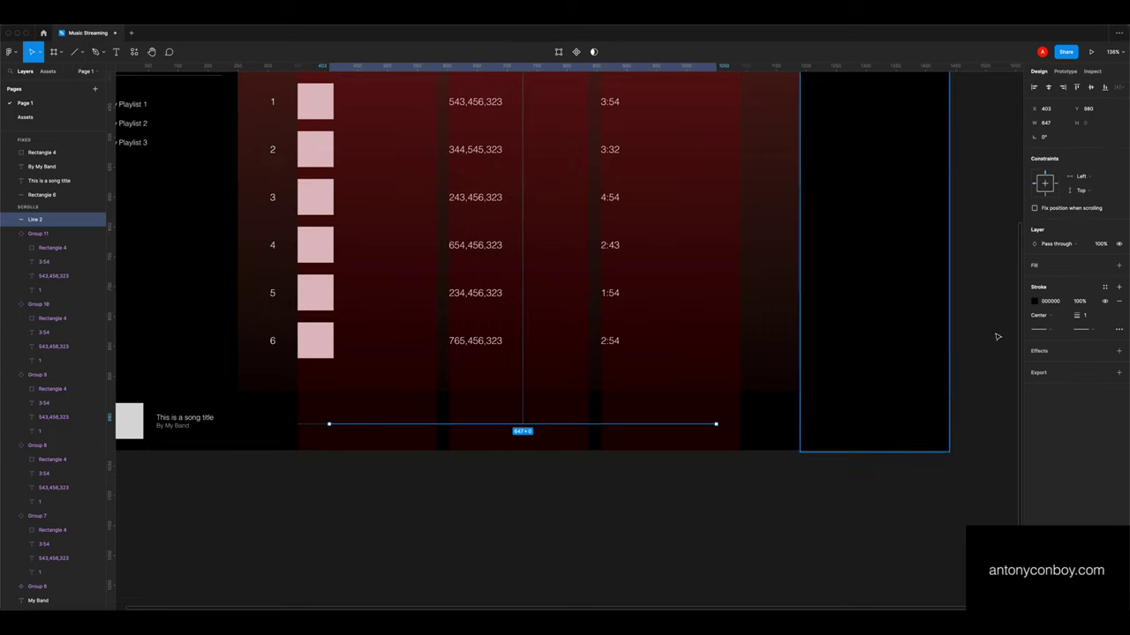
Make the line's stroke white (FFFFFF) and 5 thick, and move the line to the top of the fixed layers
{"action": "left_click", "coordinate": [1032, 301]}
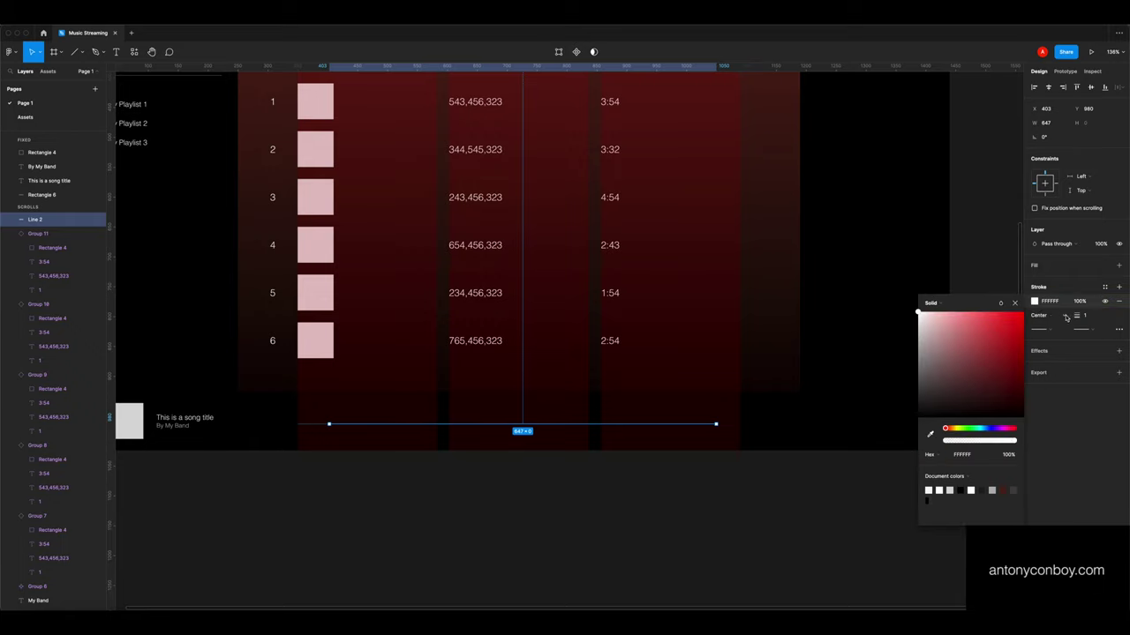
{"action": "key", "text": "Return"}
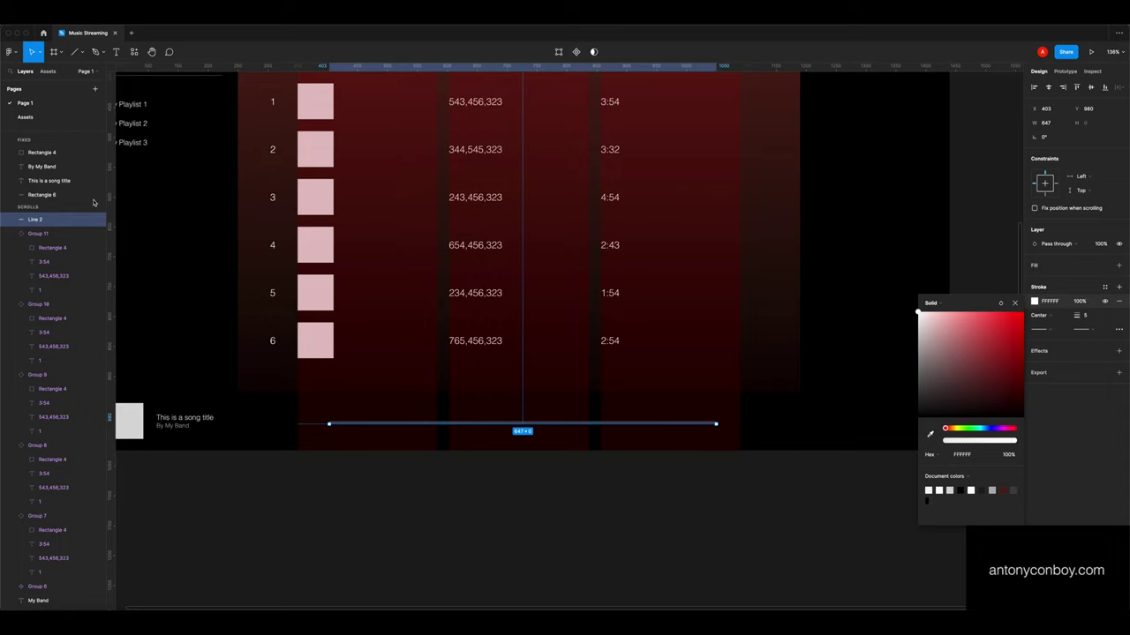
{"action": "left_click_drag", "start_coordinate": [69, 220], "coordinate": [87, 141]}
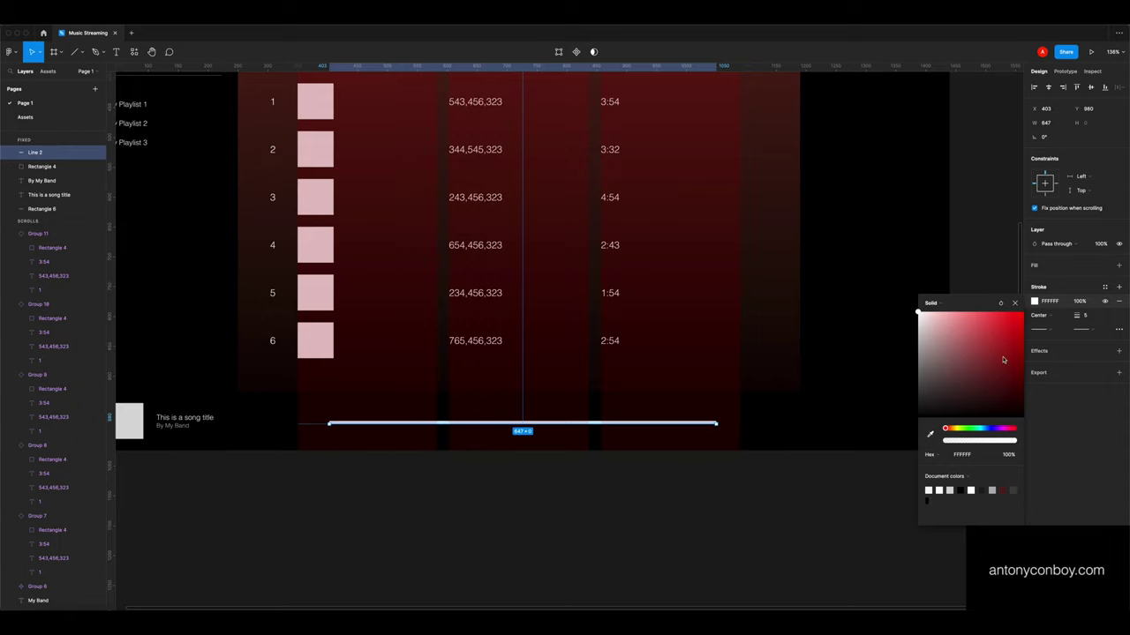
Give the progress line round ends and stretch it to start at X 350 with a width of 740, at Y 977
{"action": "left_click", "coordinate": [1050, 329]}
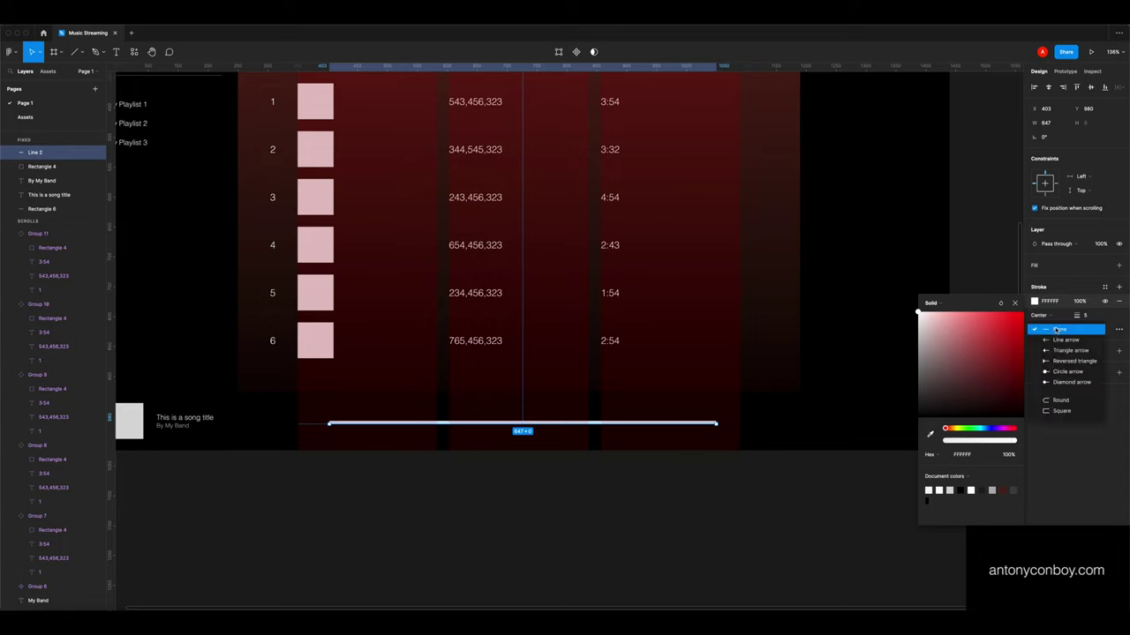
{"action": "left_click", "coordinate": [1064, 399]}
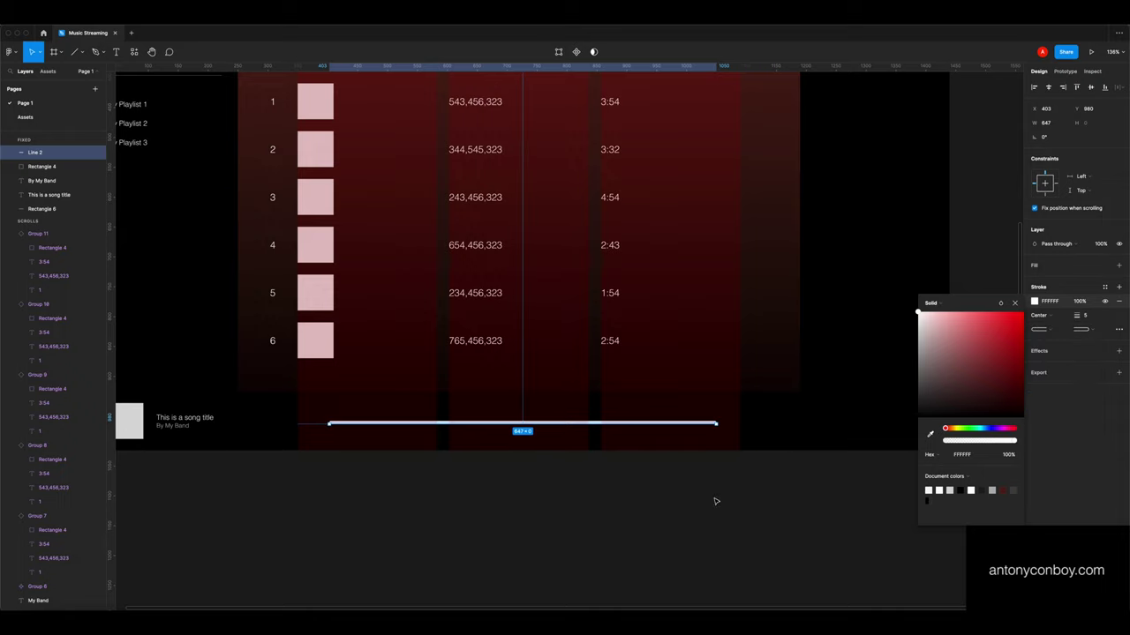
{"action": "left_click_drag", "start_coordinate": [326, 424], "coordinate": [297, 424]}
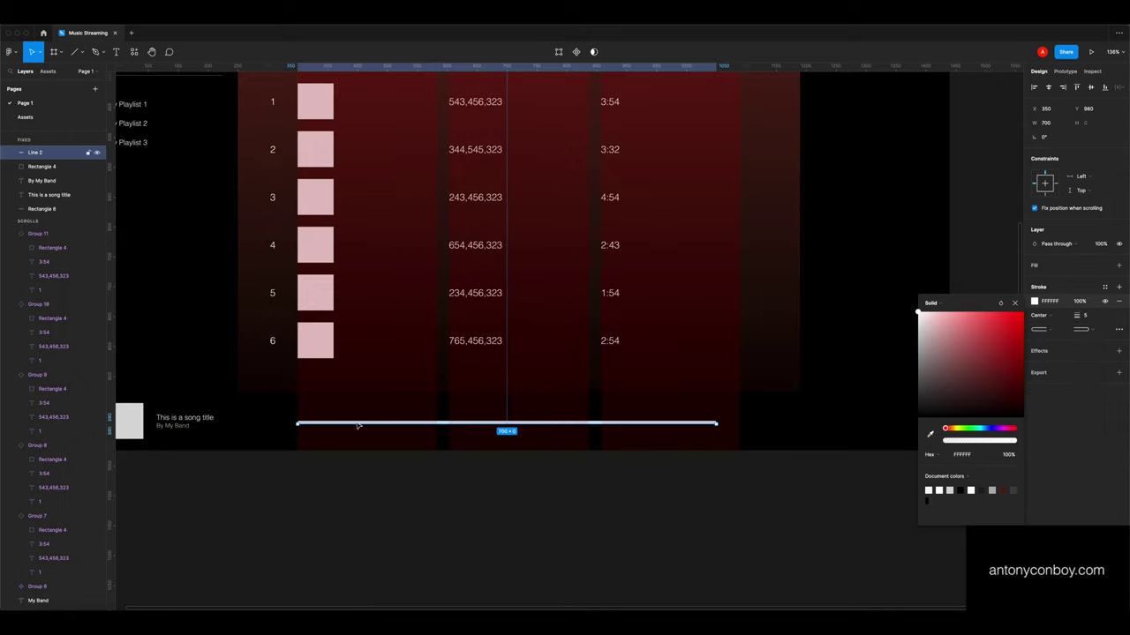
{"action": "mouse_move", "coordinate": [716, 423]}
{"action": "left_mouse_down"}
{"action": "mouse_move", "coordinate": [738, 426]}
{"action": "mouse_move", "coordinate": [724, 423]}
{"action": "left_mouse_up"}
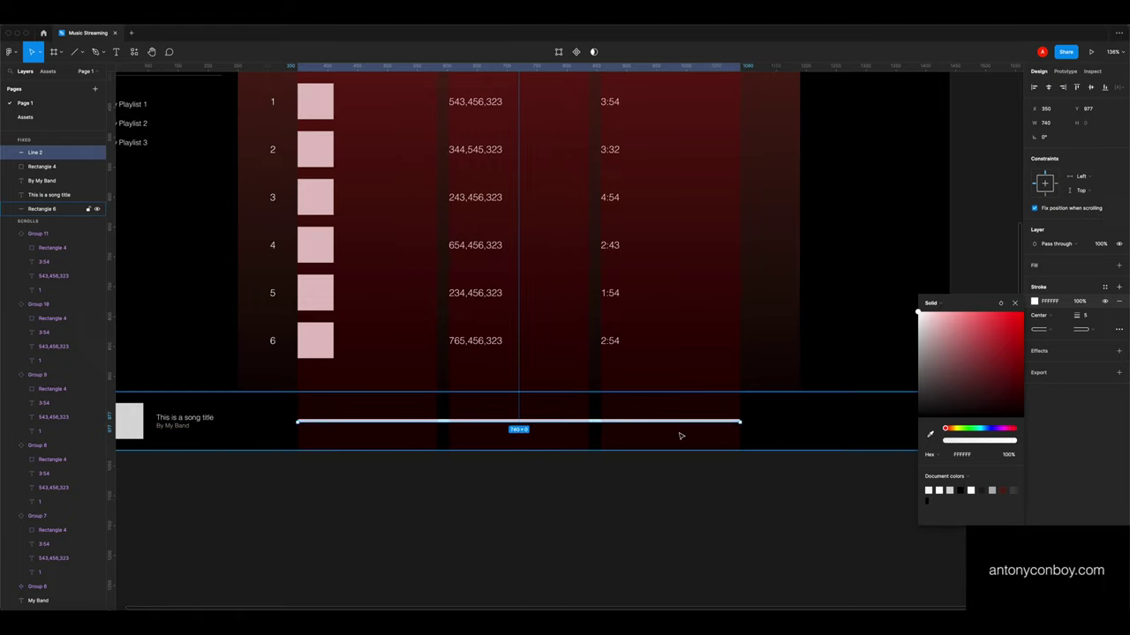
{"action": "key", "text": "super+v"}
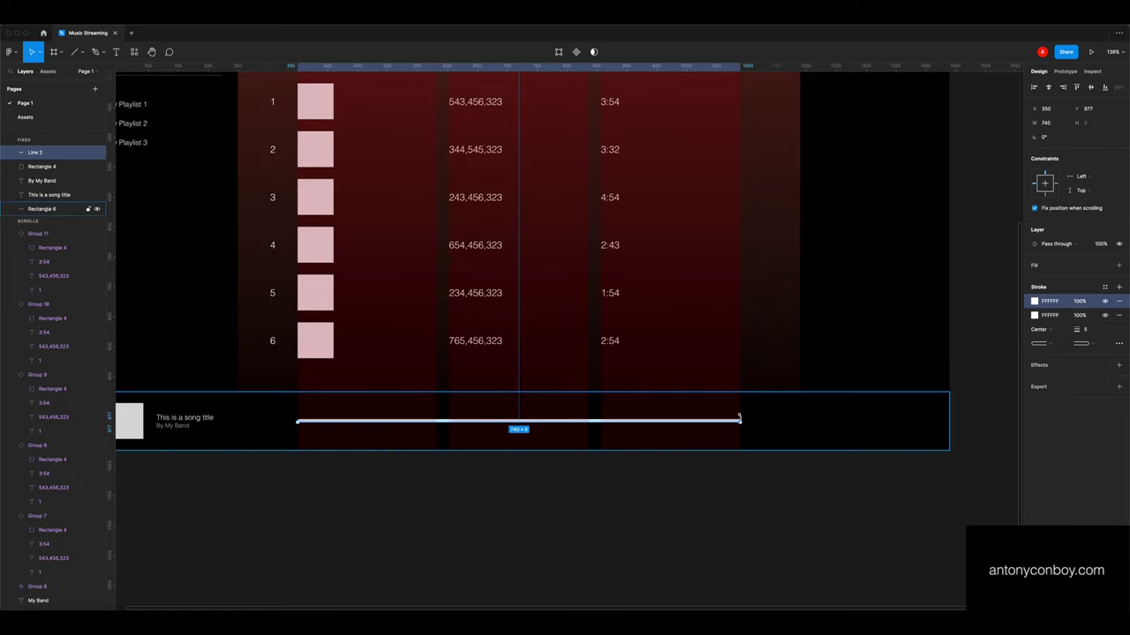
{"action": "left_click_drag", "start_coordinate": [734, 423], "coordinate": [660, 429]}
{"action": "key", "text": "super+z"}
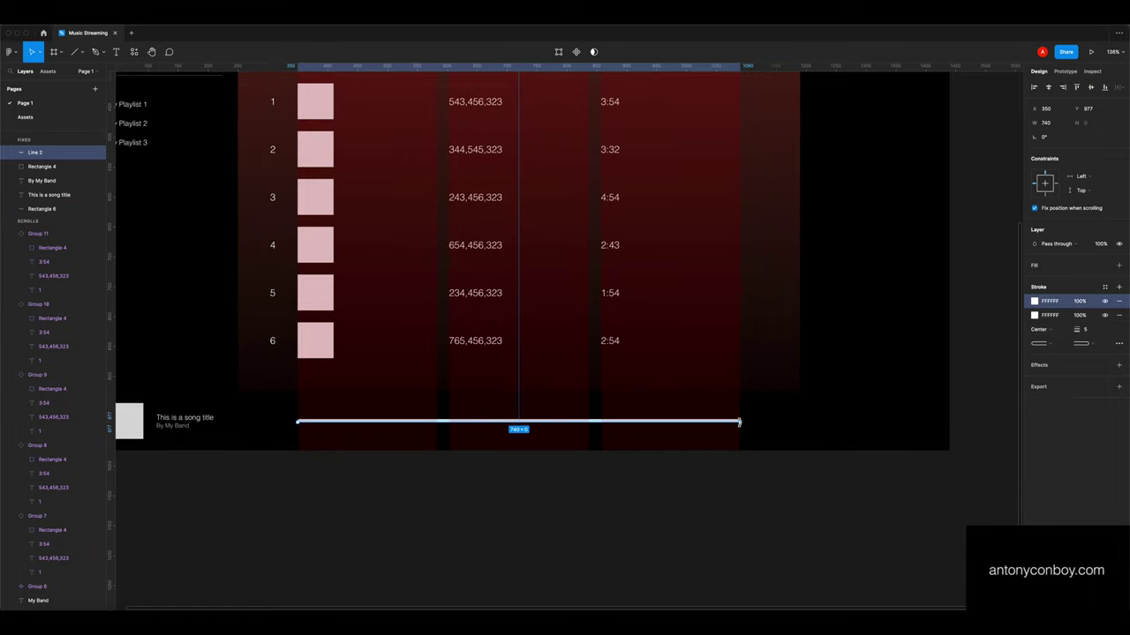
{"action": "key", "text": "super+v"}
{"action": "left_click_drag", "start_coordinate": [739, 421], "coordinate": [664, 425]}
{"action": "key", "text": "super+z"}
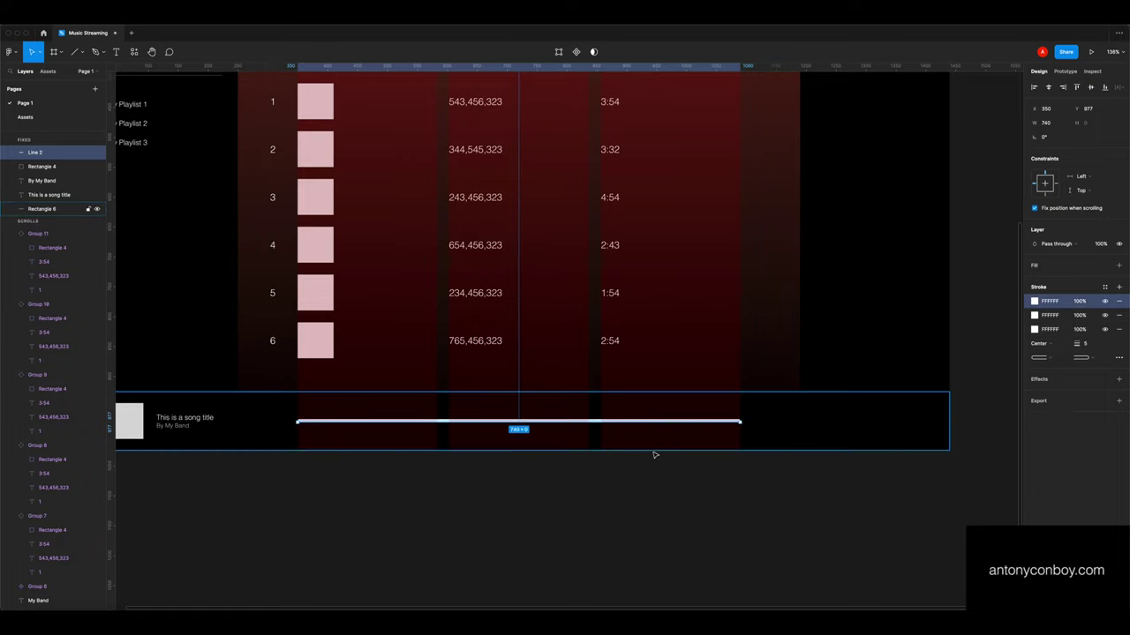
{"action": "left_click", "coordinate": [580, 489]}
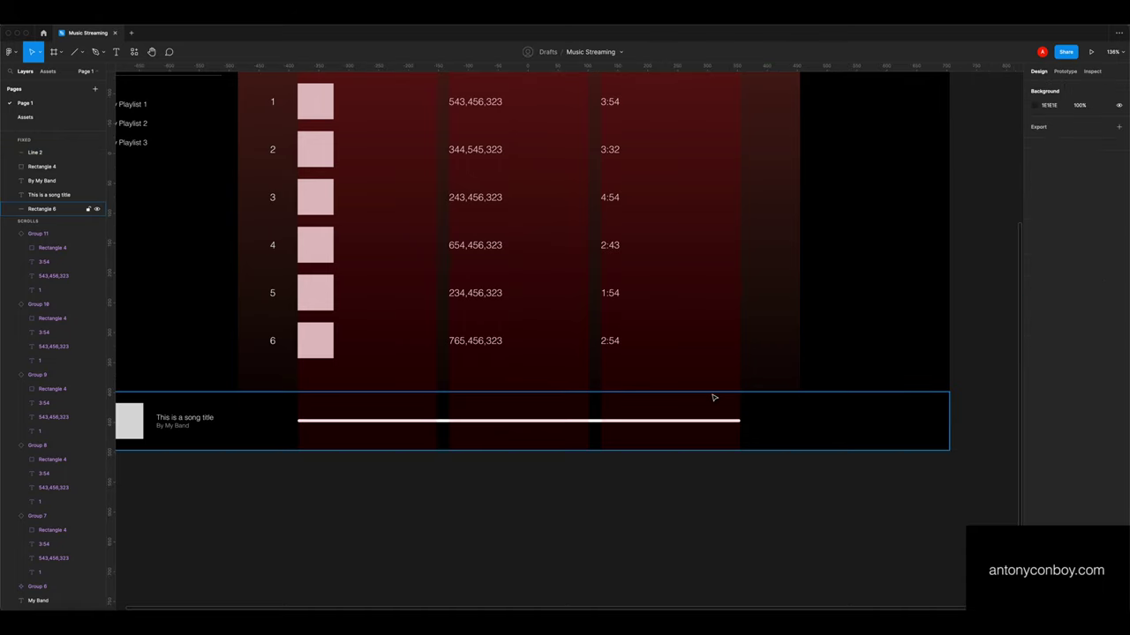
Duplicate the progress line in place and shorten the copy to about the width of the song thumbnails, starting at X 350
{"action": "left_click", "coordinate": [729, 424]}
{"action": "key", "text": "super+c"}
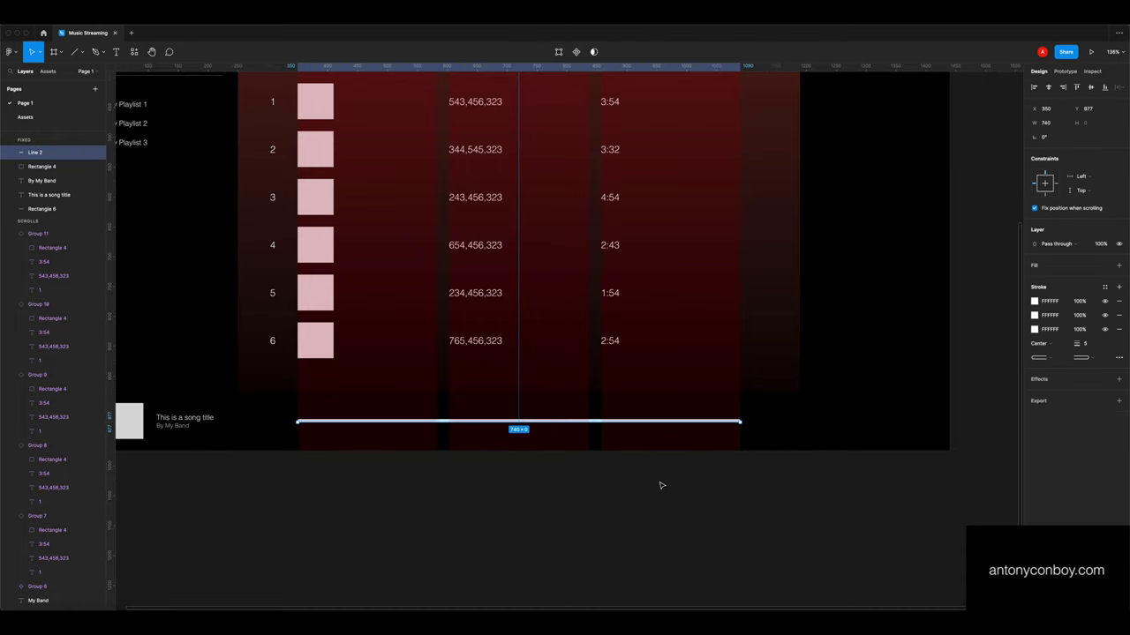
{"action": "key", "text": "super+v"}
{"action": "left_click_drag", "start_coordinate": [737, 422], "coordinate": [334, 427]}
Recolour the full-length progress line to a dim grey, leaving the short played section white
{"action": "left_click", "coordinate": [459, 422]}
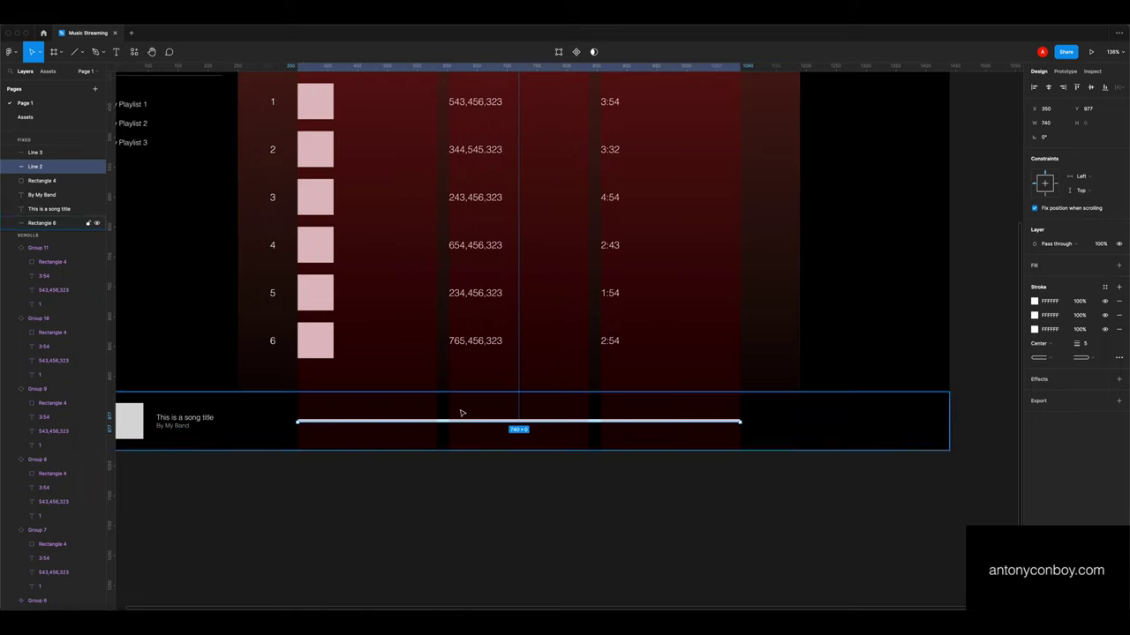
{"action": "left_click", "coordinate": [1034, 301]}
{"action": "mouse_move", "coordinate": [962, 362]}
{"action": "left_mouse_down"}
{"action": "mouse_move", "coordinate": [832, 379]}
{"action": "mouse_move", "coordinate": [824, 394]}
{"action": "left_mouse_up"}
{"action": "left_click", "coordinate": [644, 534]}
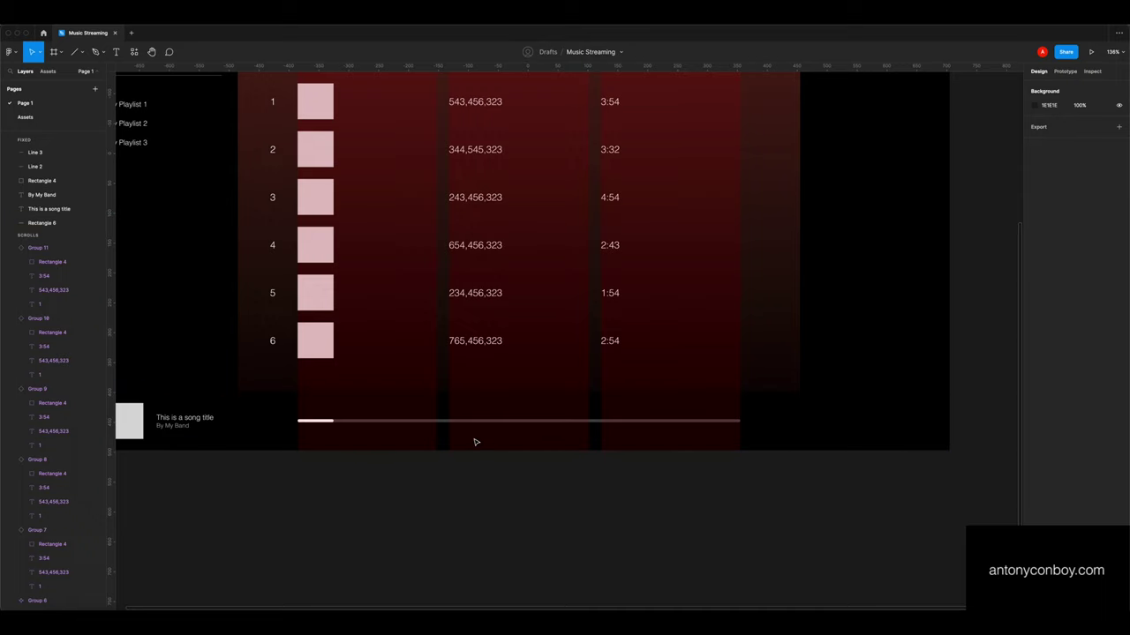
Copy the pause icon from the Assets page to Page 1, set its size to 25 and place it above the progress line's middle
{"action": "left_click", "coordinate": [73, 118]}
{"action": "left_click", "coordinate": [70, 250]}
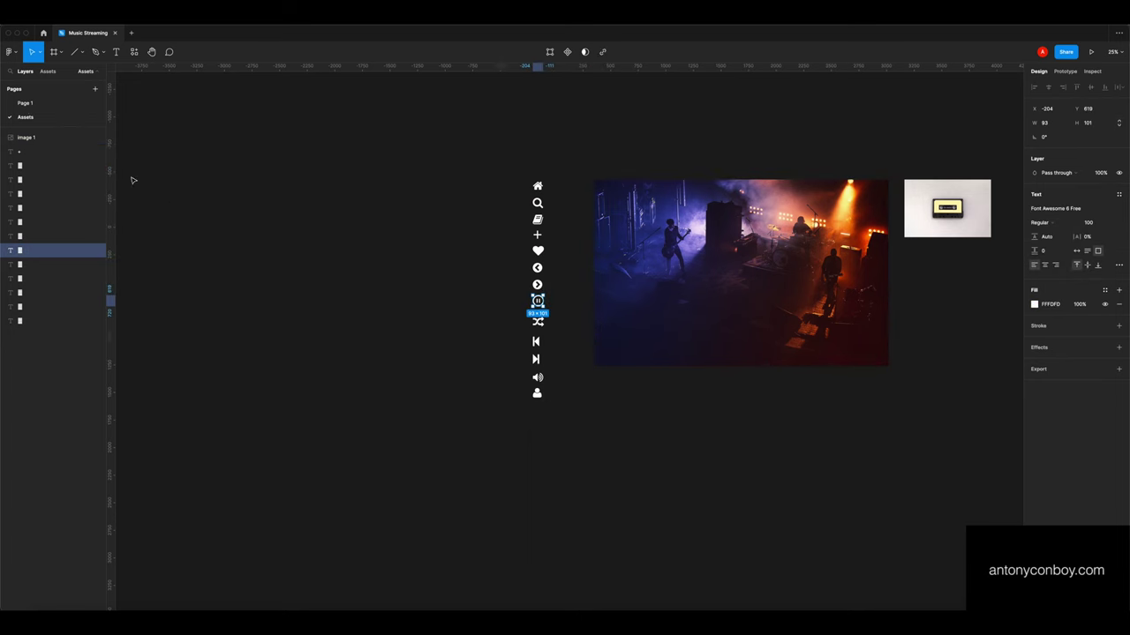
{"action": "left_click", "coordinate": [26, 103]}
{"action": "key", "text": "ctrl+v"}
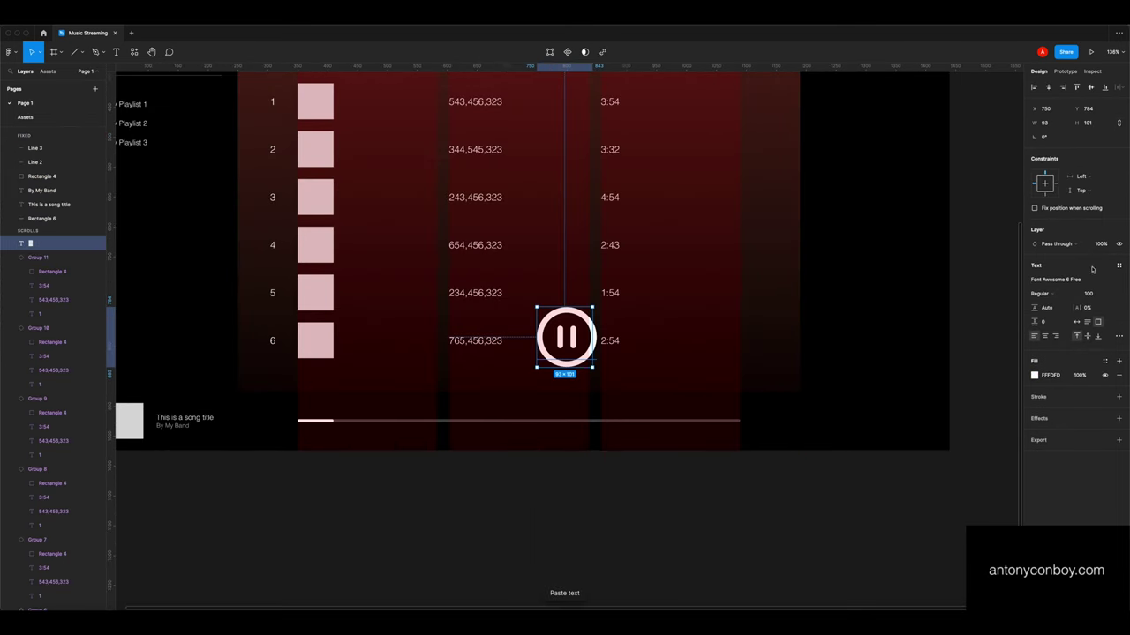
{"action": "left_click", "coordinate": [1097, 294]}
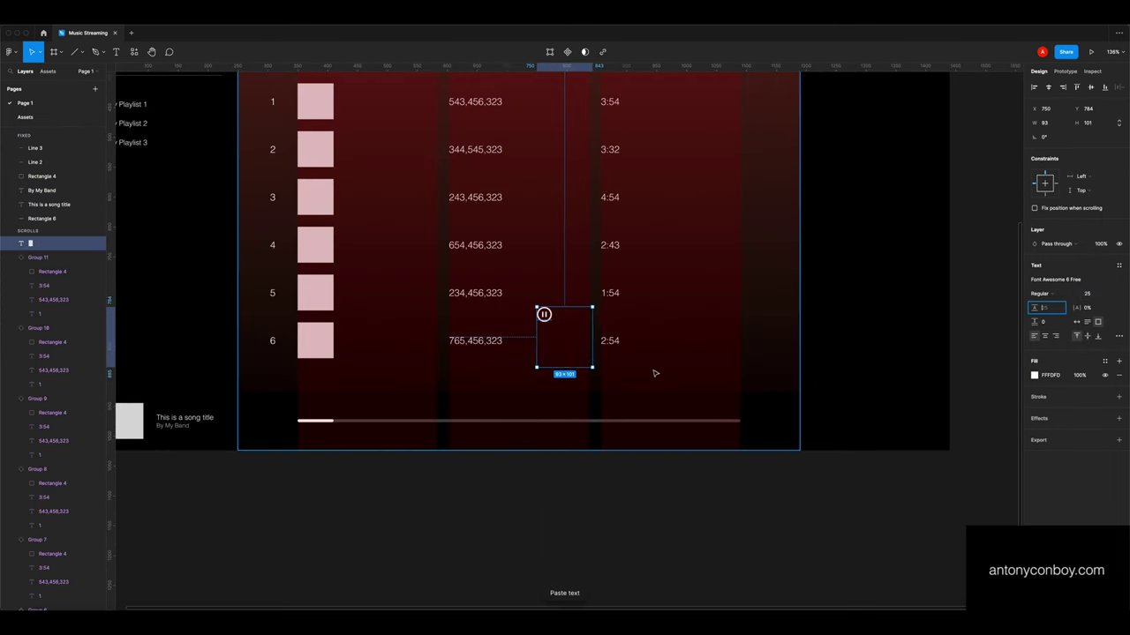
{"action": "left_click_drag", "start_coordinate": [591, 366], "coordinate": [506, 409]}
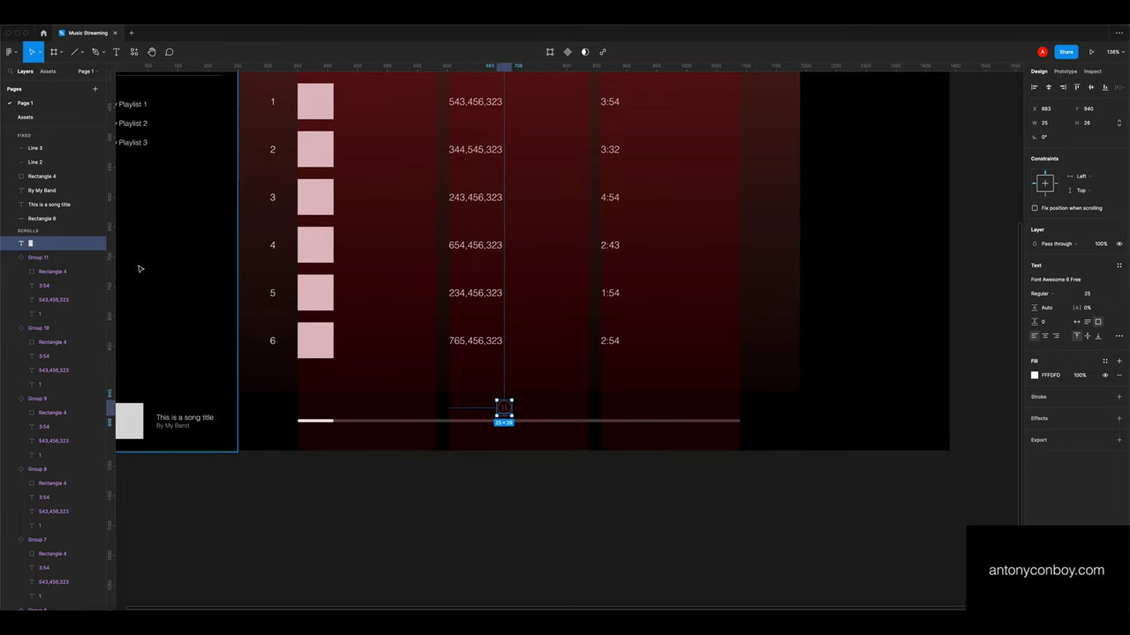
Move the pause icon to the top of the fixed layers and centre it horizontally on the bottom bar
{"action": "left_click_drag", "start_coordinate": [57, 245], "coordinate": [55, 148]}
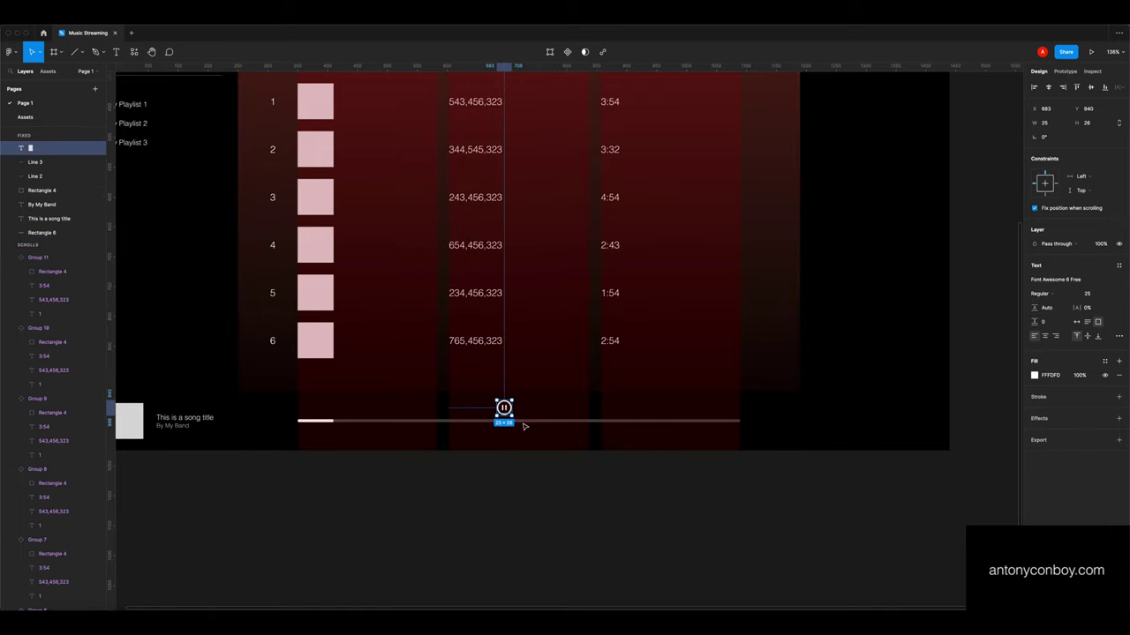
{"action": "left_click", "coordinate": [531, 417], "text": "shift"}
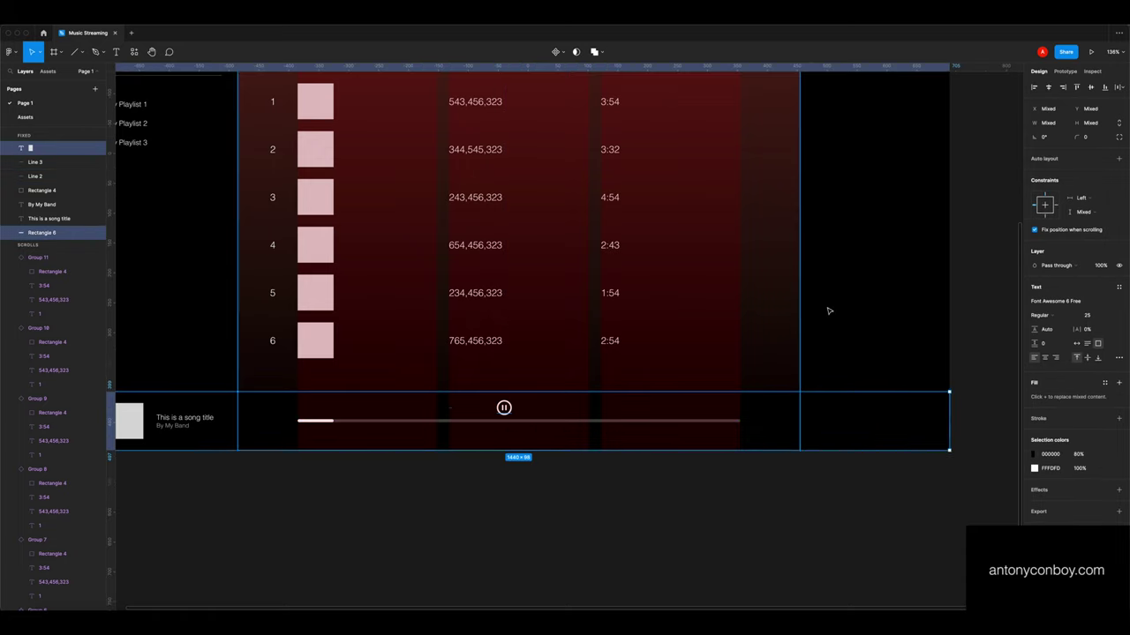
{"action": "left_click", "coordinate": [1047, 87]}
{"action": "left_click", "coordinate": [593, 504]}
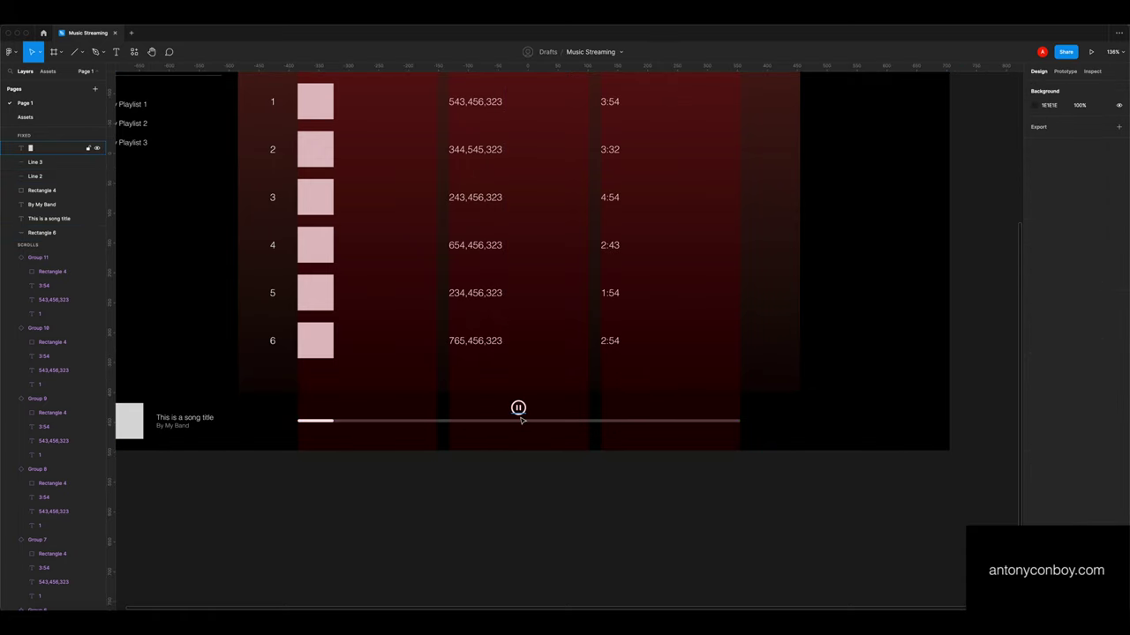
Copy the shuffle, previous-track and next-track icons from the Assets page and paste them onto Page 1
{"action": "left_click", "coordinate": [25, 118]}
{"action": "left_click", "coordinate": [536, 358]}
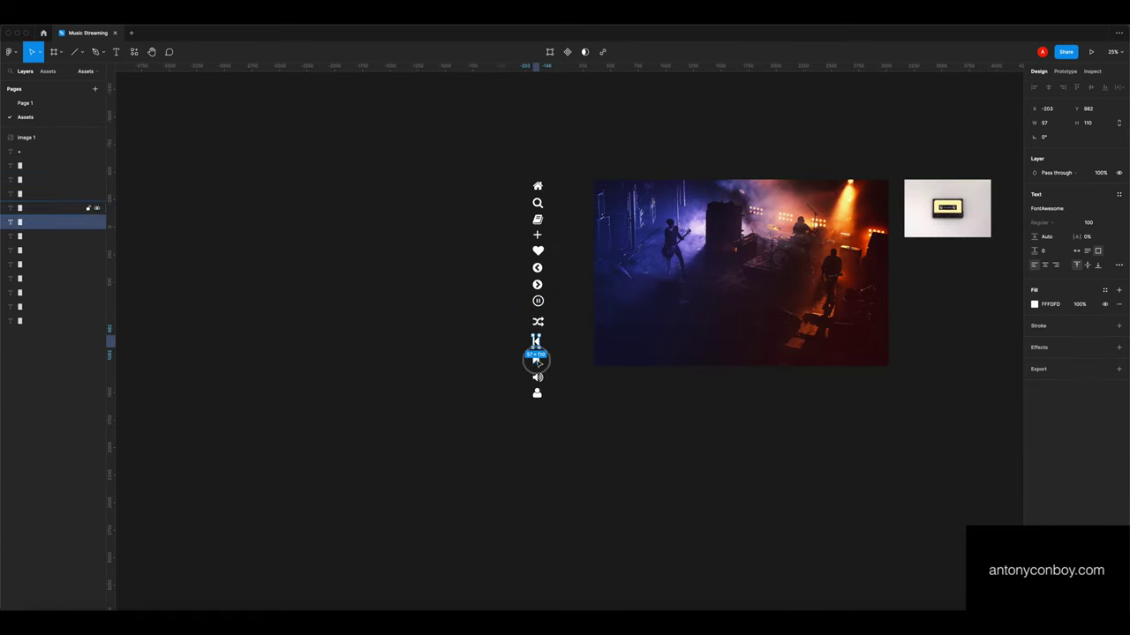
{"action": "left_click", "coordinate": [536, 341], "text": "shift"}
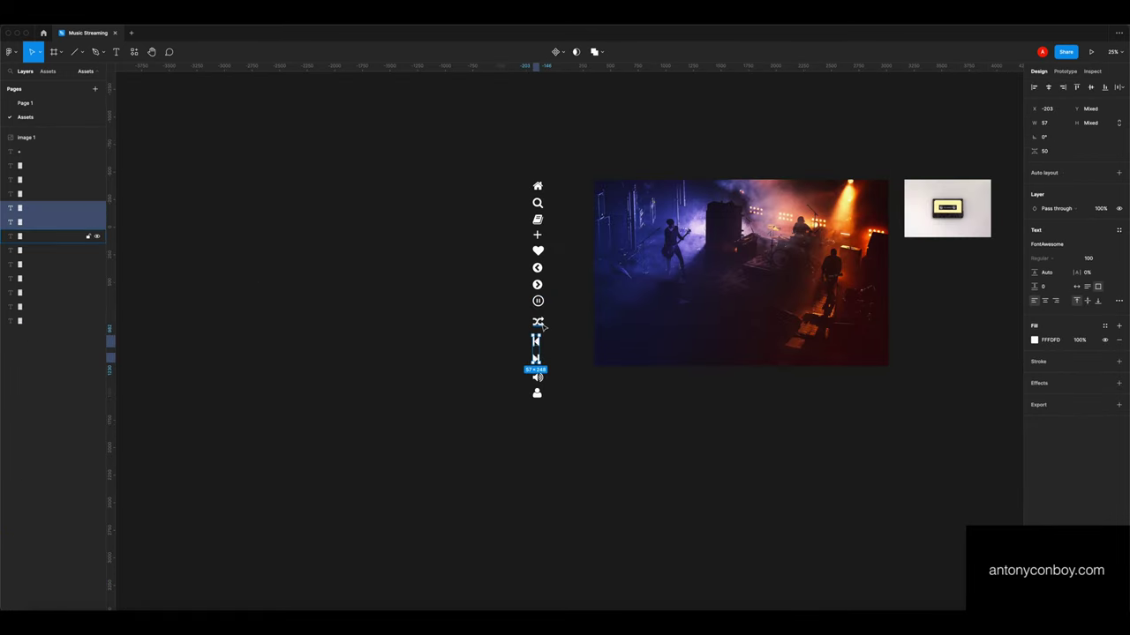
{"action": "left_click", "coordinate": [540, 325], "text": "shift"}
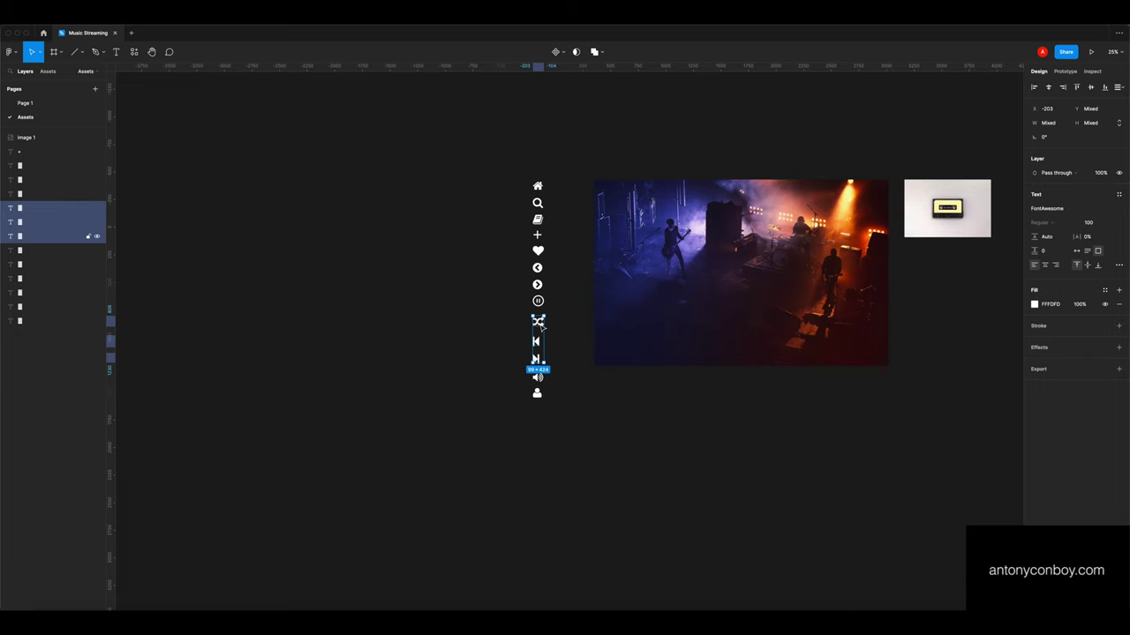
{"action": "left_click", "coordinate": [25, 103]}
{"action": "key", "text": "ctrl+v"}
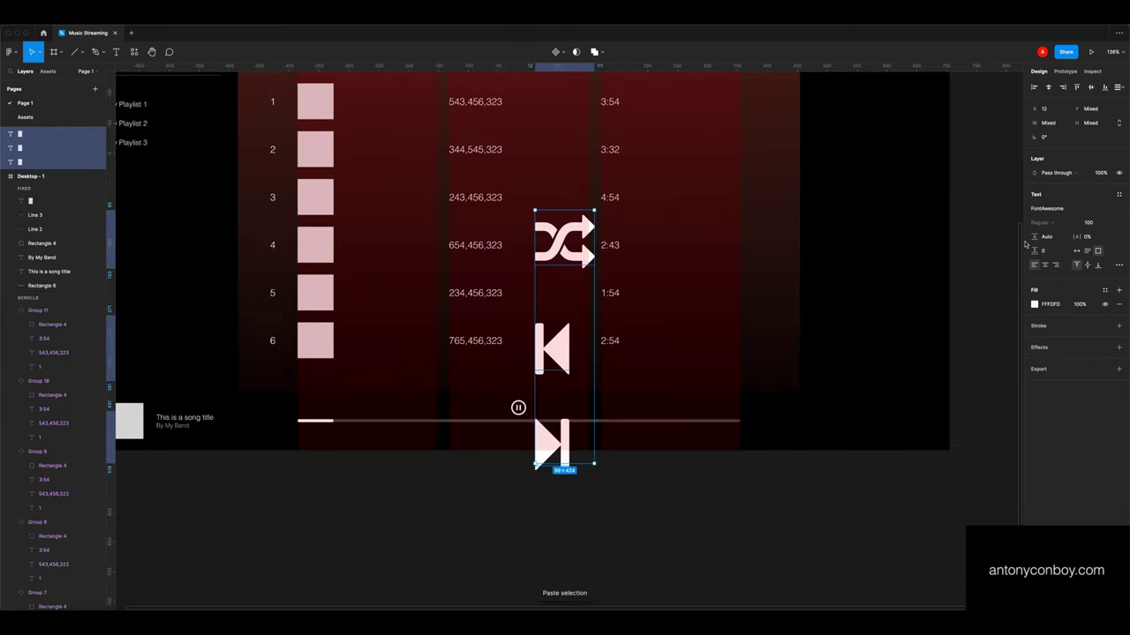
Try font size 25 on the three pasted icons
{"action": "left_click", "coordinate": [1094, 226]}
{"action": "type", "text": "2:5"}
{"action": "key", "text": "Tab"}
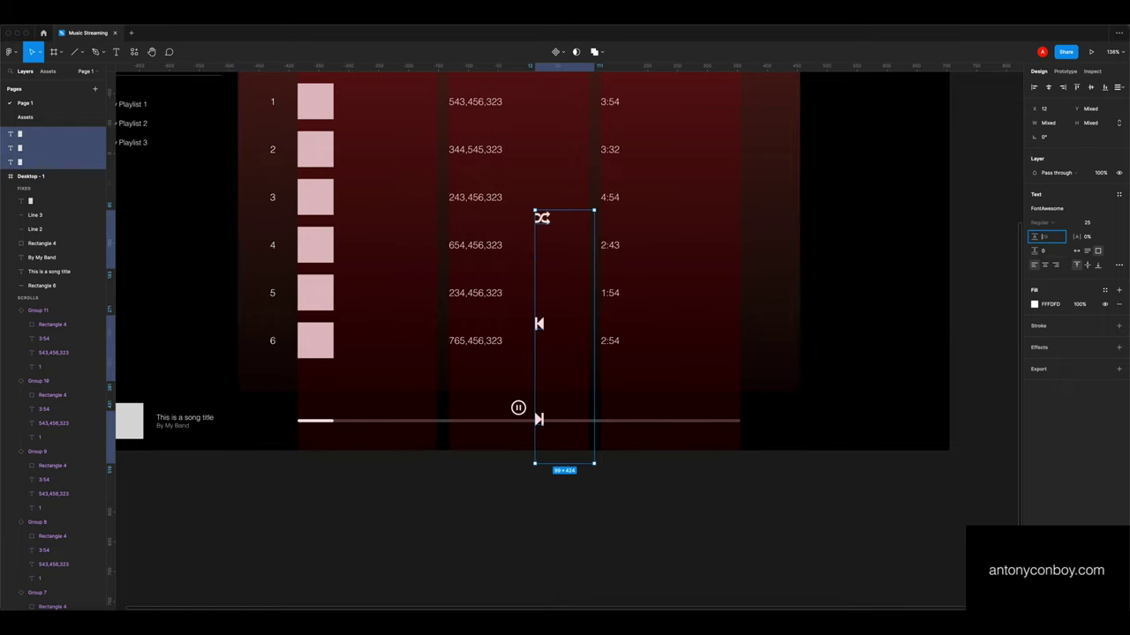
{"action": "left_click", "coordinate": [565, 499]}
{"action": "left_click_drag", "start_coordinate": [540, 419], "coordinate": [539, 406]}
{"action": "key", "text": "super+z"}
{"action": "left_click", "coordinate": [538, 420]}
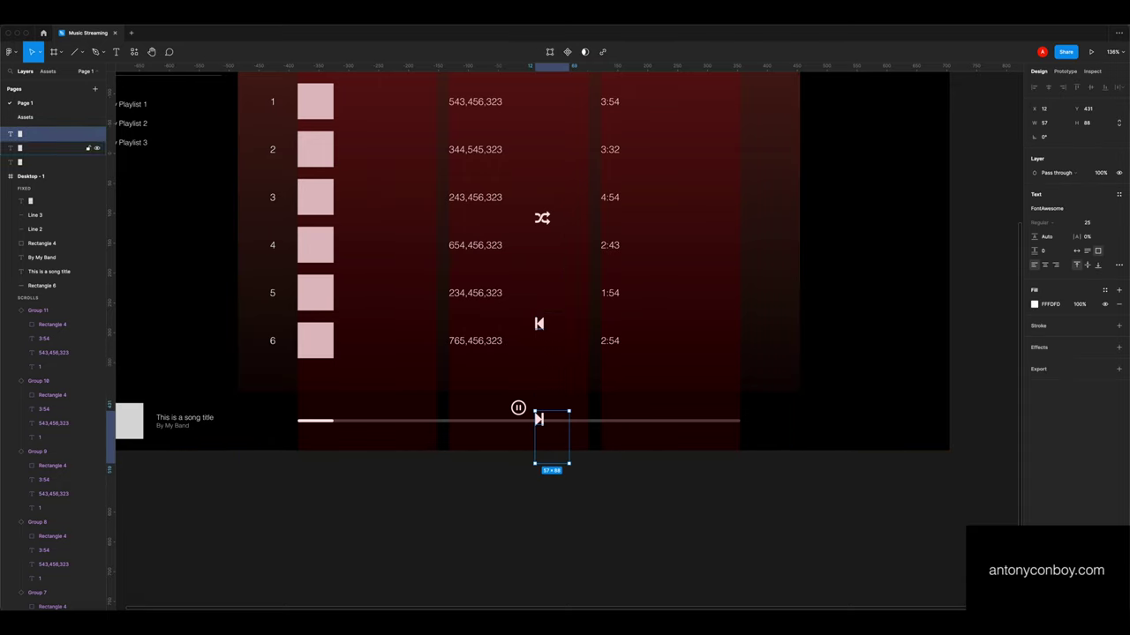
Set the shuffle, previous-track and next-track icons to font size 15
{"action": "left_click", "coordinate": [539, 324], "text": "shift"}
{"action": "left_click", "coordinate": [541, 218], "text": "shift"}
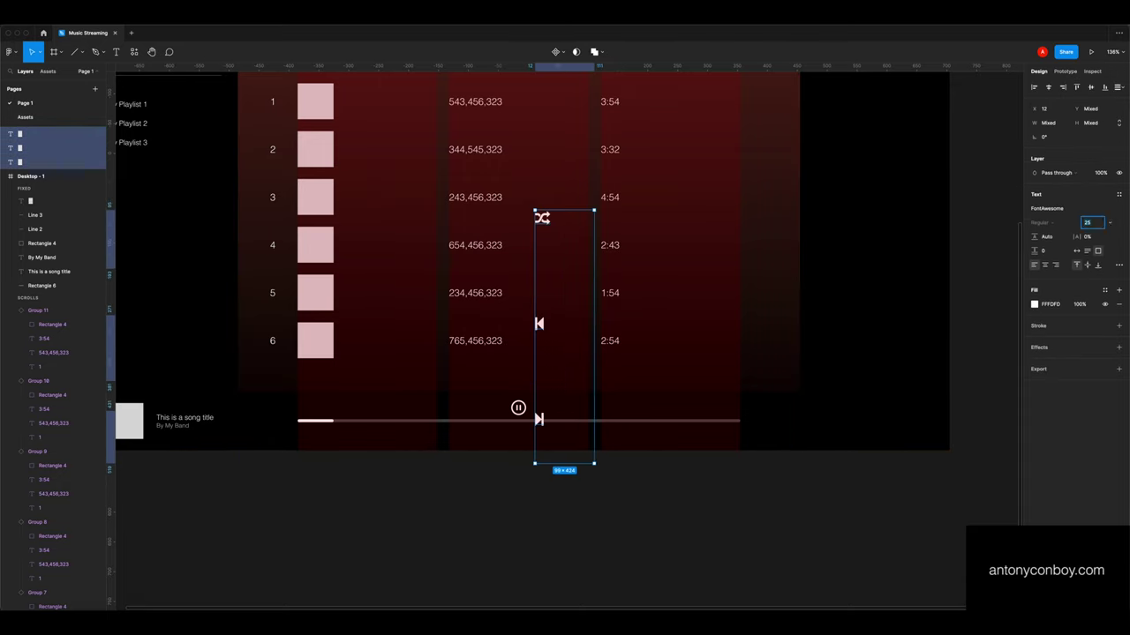
{"action": "type", "text": "20"}
{"action": "key", "text": "Return"}
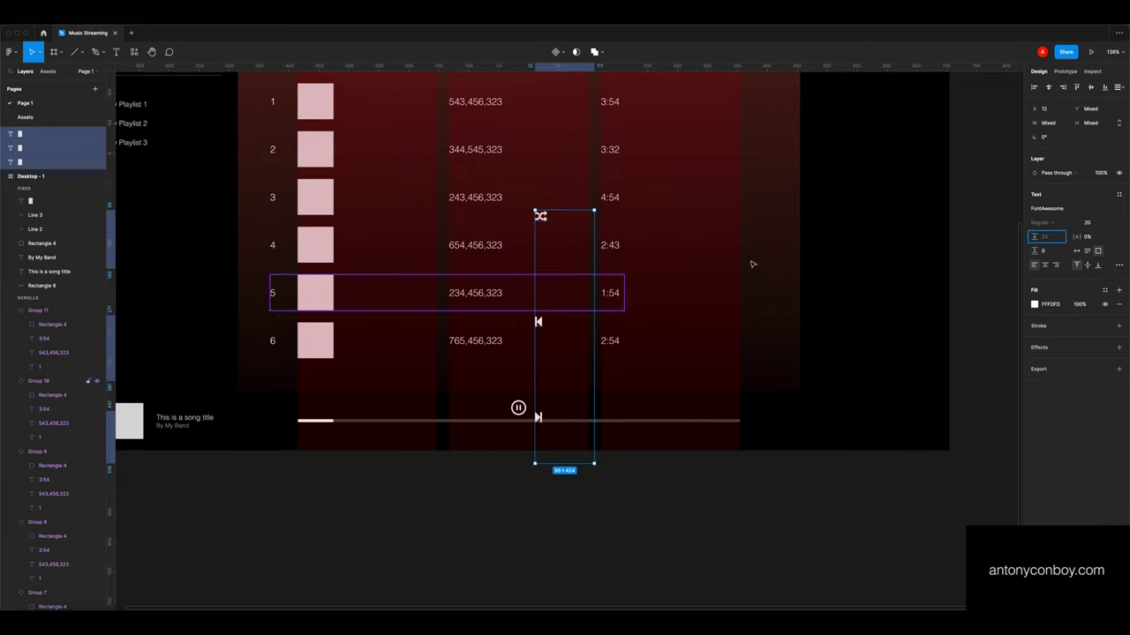
{"action": "left_click", "coordinate": [1093, 222]}
{"action": "type", "text": "15"}
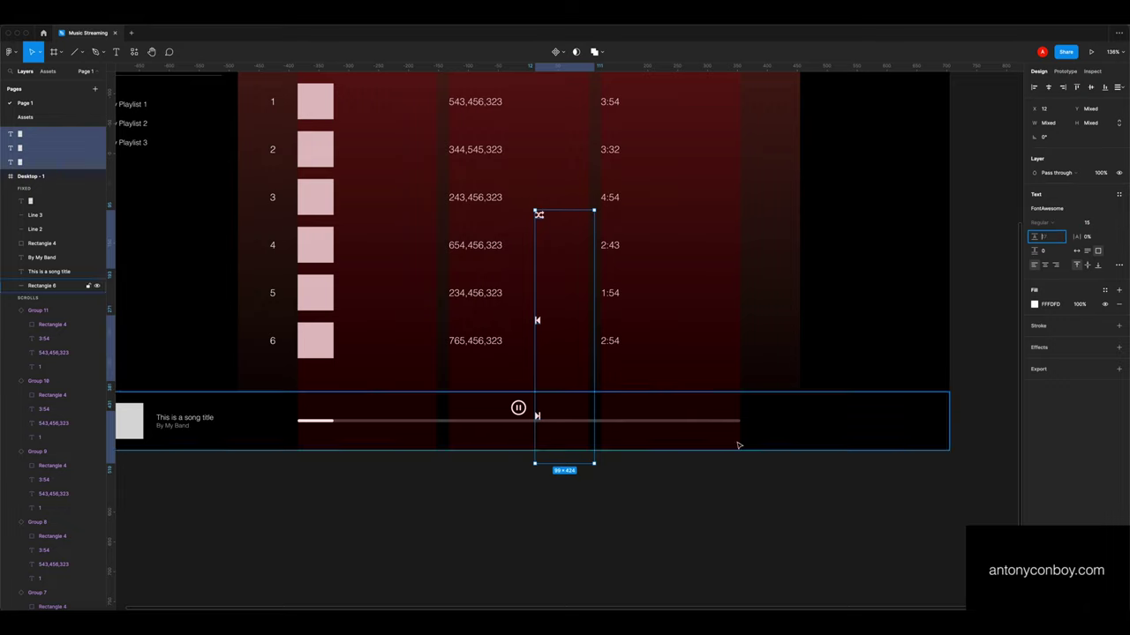
{"action": "left_click", "coordinate": [605, 477]}
Place the previous-track and next-track icons on either side of the pause icon, and the shuffle icon above the progress line's right end
{"action": "left_click", "coordinate": [539, 414]}
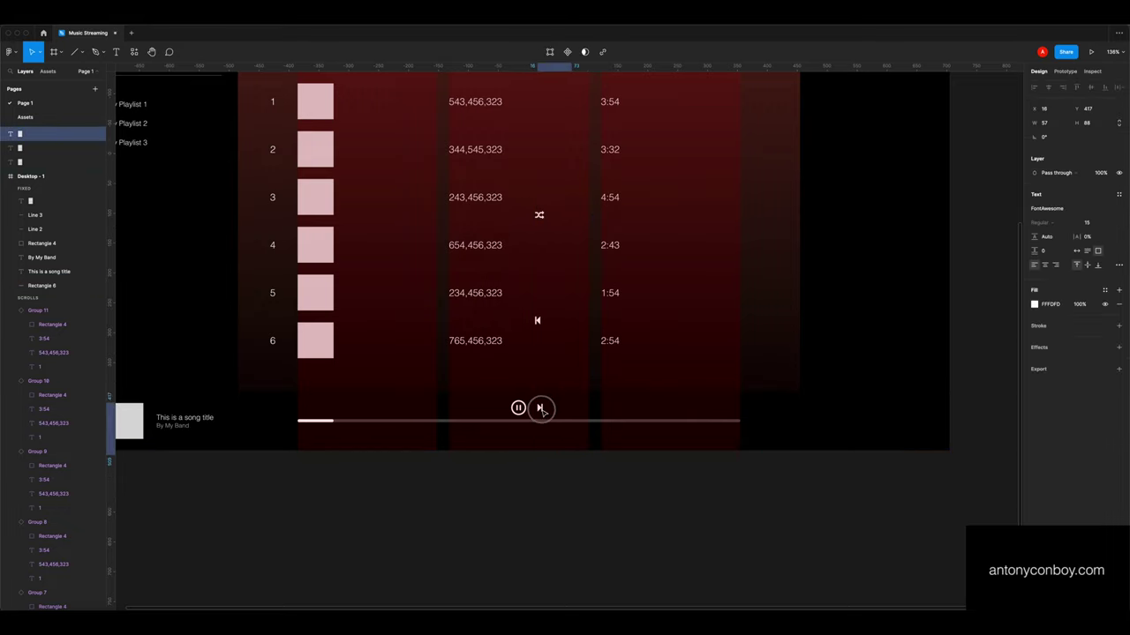
{"action": "left_click", "coordinate": [534, 330]}
{"action": "left_click_drag", "start_coordinate": [534, 330], "coordinate": [499, 408]}
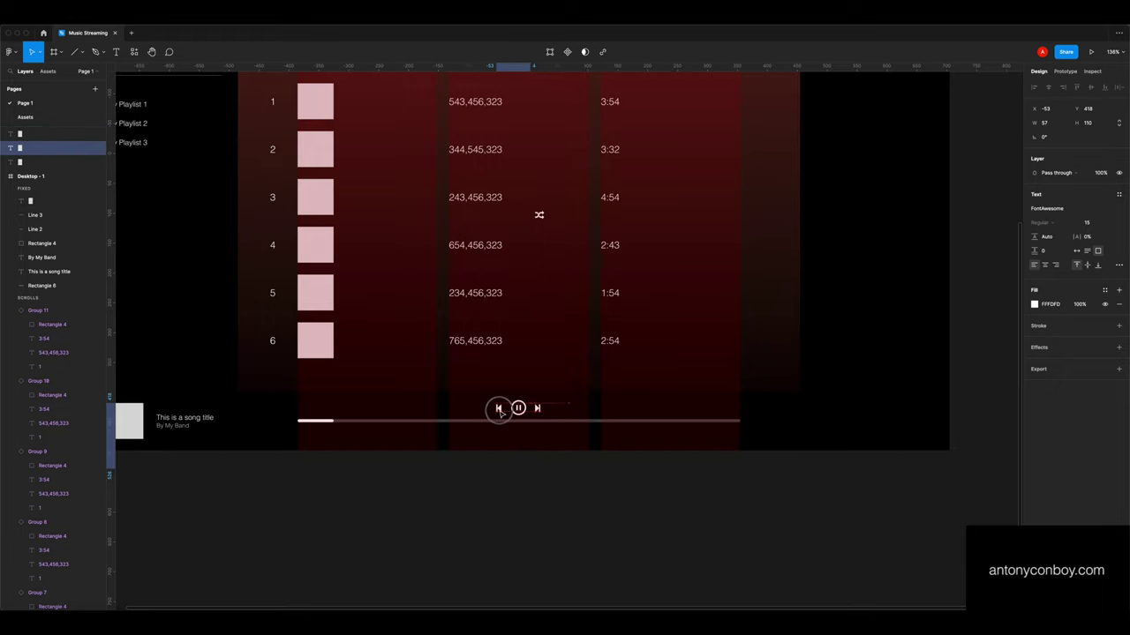
{"action": "left_click", "coordinate": [507, 498]}
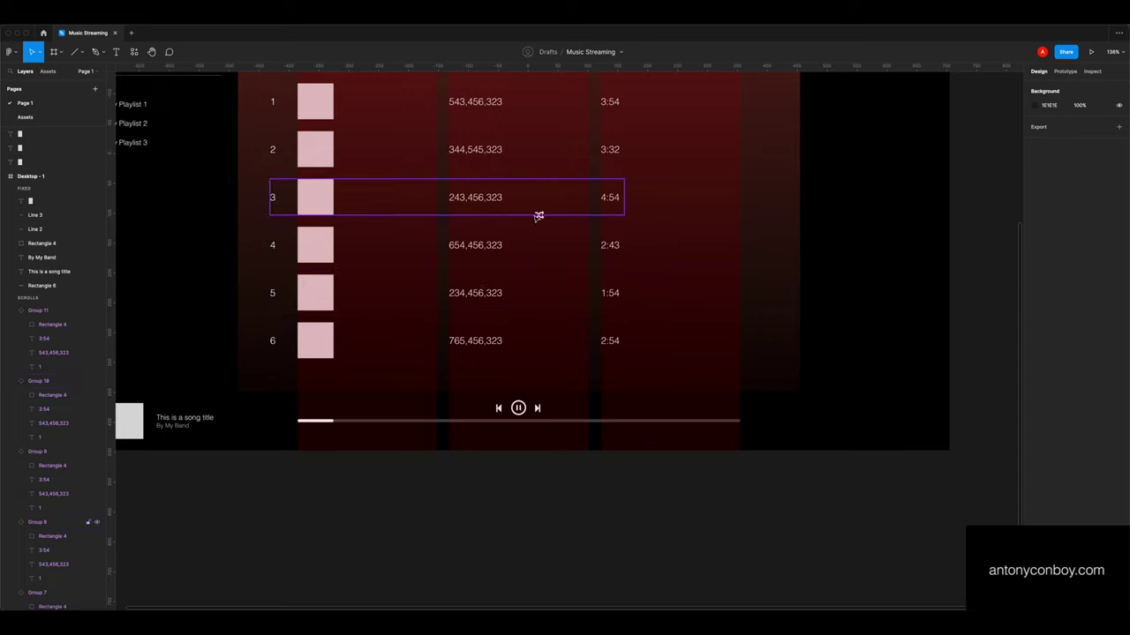
{"action": "left_click_drag", "start_coordinate": [538, 216], "coordinate": [732, 408]}
{"action": "left_click", "coordinate": [684, 491]}
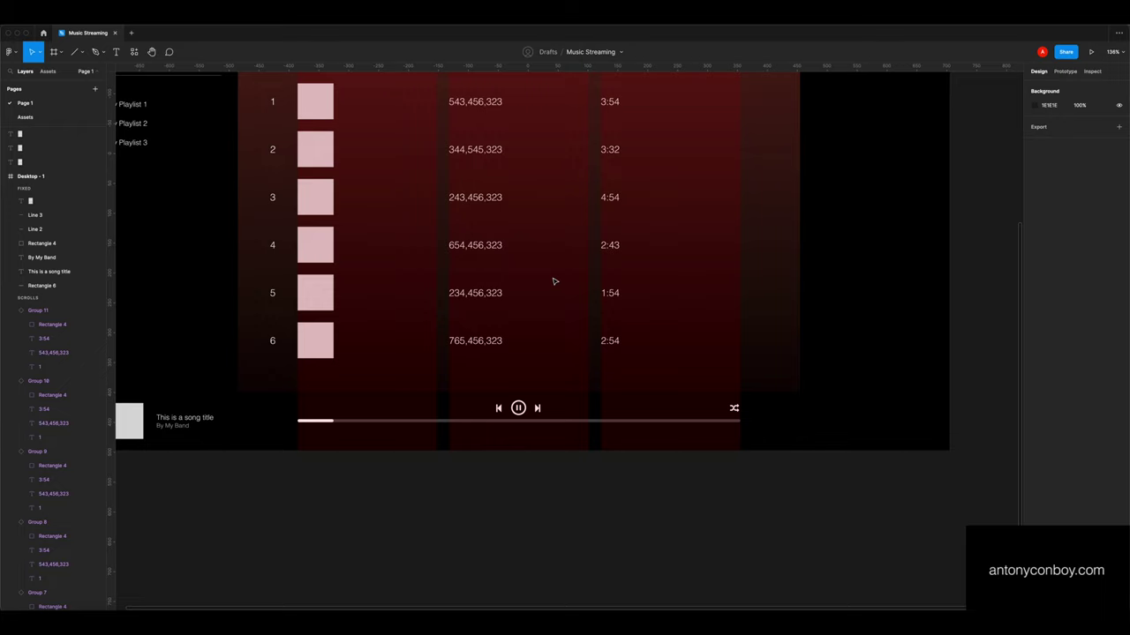
Copy the volume icon from the Assets page to Page 1 and place it over the black right column at about X 1232, Y 716
{"action": "scroll", "coordinate": [605, 366], "scroll_direction": "right", "scroll_amount": 5}
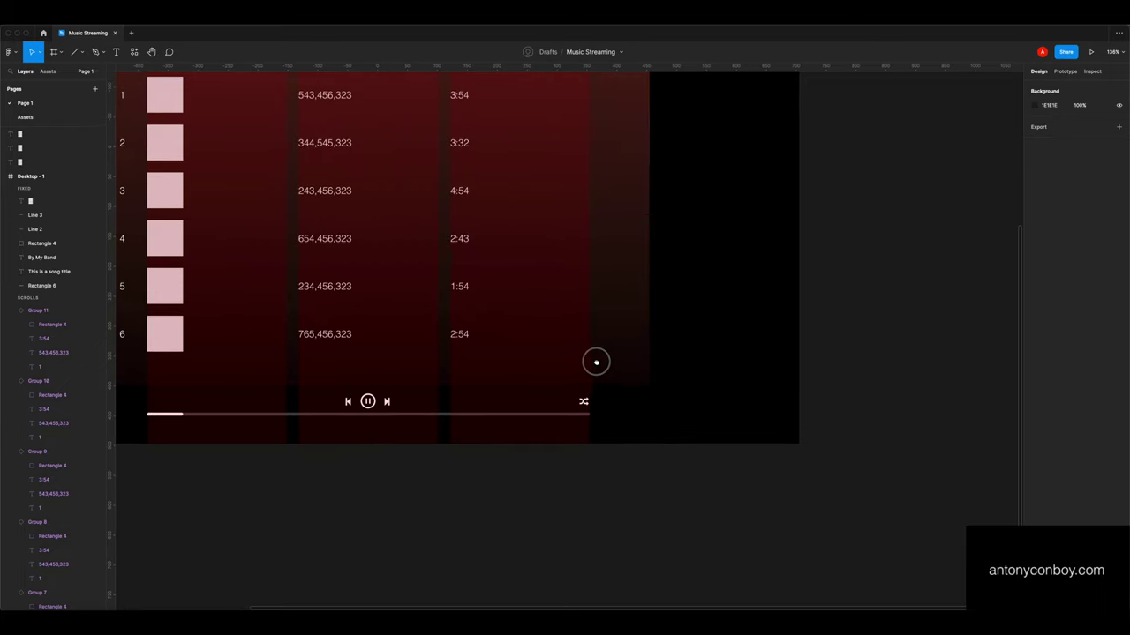
{"action": "left_click", "coordinate": [697, 369]}
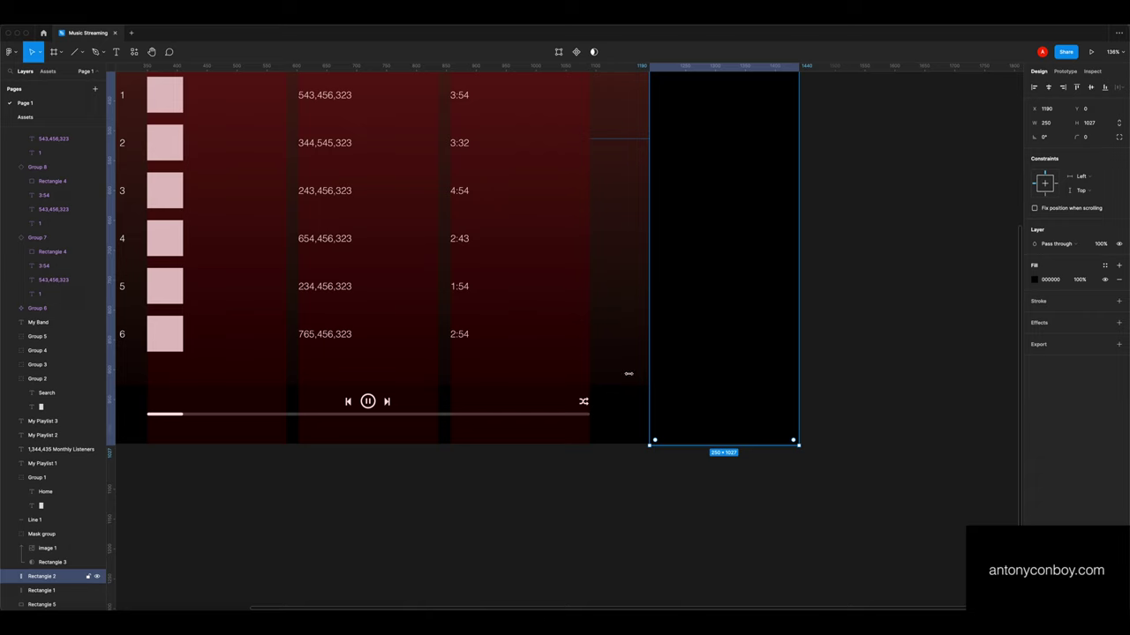
{"action": "left_click", "coordinate": [35, 116]}
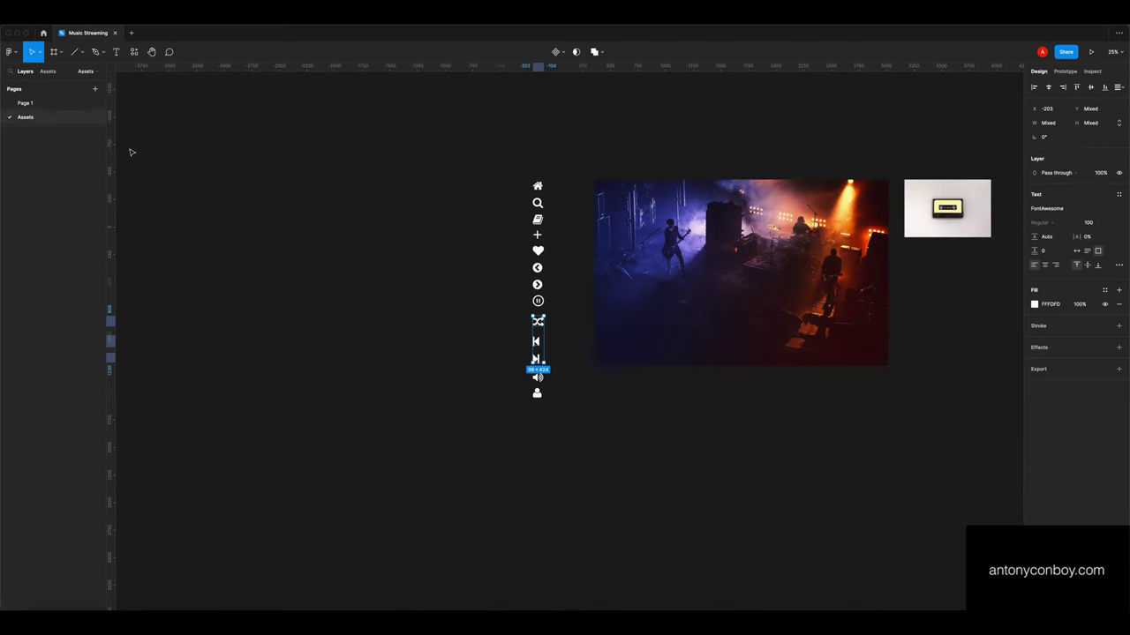
{"action": "left_click", "coordinate": [27, 106]}
{"action": "key", "text": "ctrl+v"}
{"action": "left_click_drag", "start_coordinate": [448, 258], "coordinate": [706, 292]}
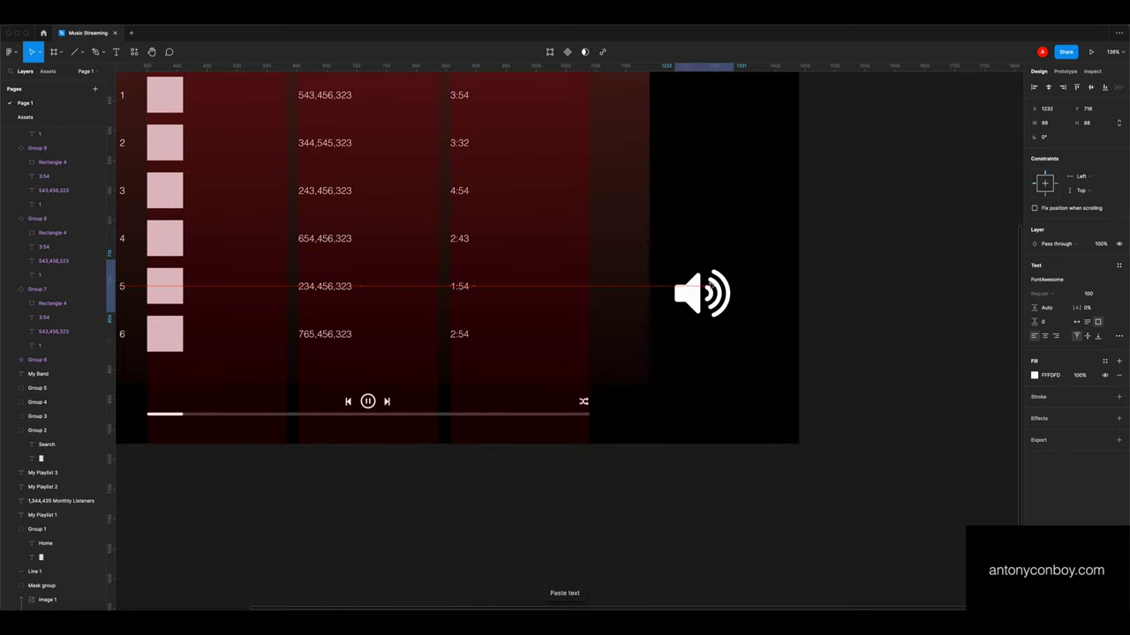
Try font sizes 15 and 20 on the volume icon over the black right column
{"action": "left_click", "coordinate": [1090, 294]}
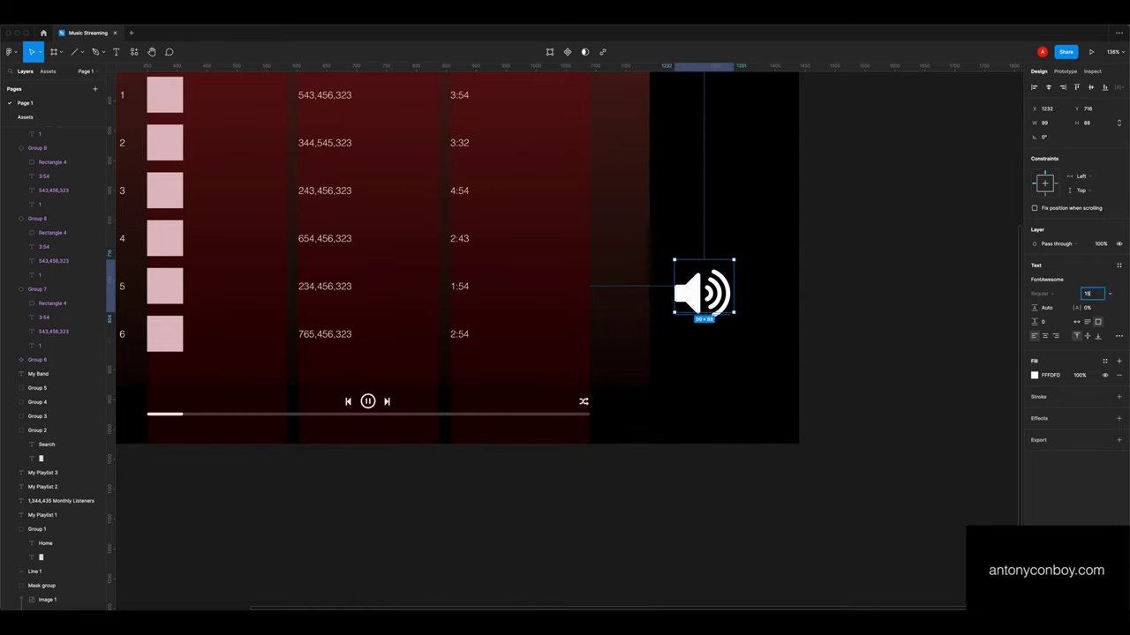
{"action": "type", "text": "15"}
{"action": "key", "text": "Tab"}
{"action": "left_click", "coordinate": [1094, 294]}
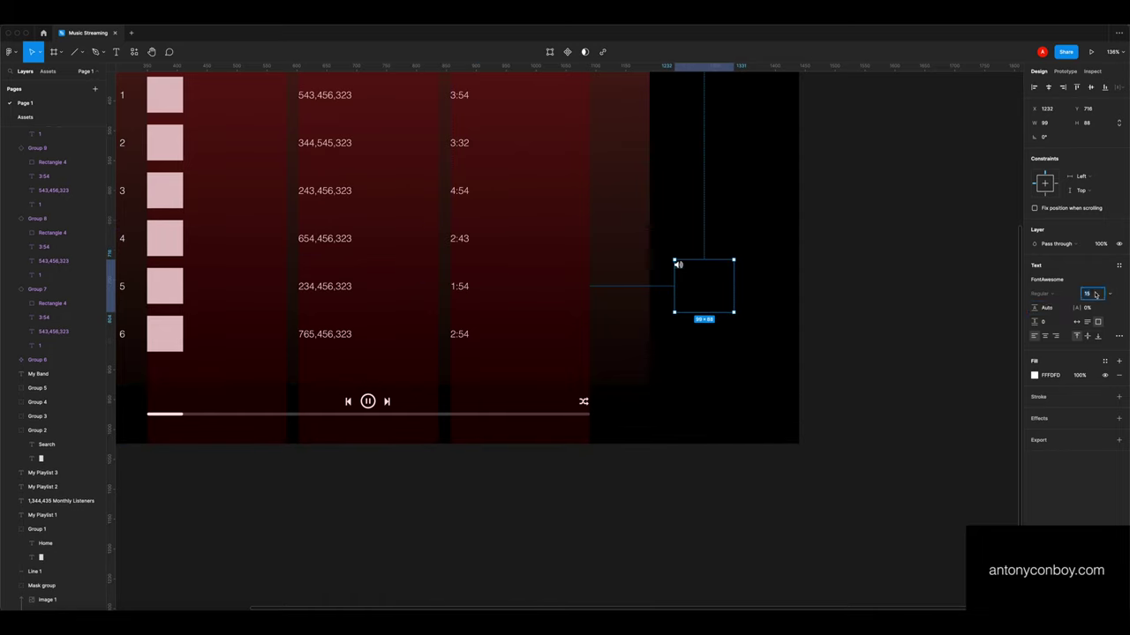
{"action": "type", "text": "20"}
{"action": "key", "text": "Tab"}
Place the volume icon in the player bar at about X 1315, Y 948, with its layer directly above Rectangle 6
{"action": "left_click_drag", "start_coordinate": [682, 271], "coordinate": [736, 368]}
{"action": "left_click", "coordinate": [738, 403]}
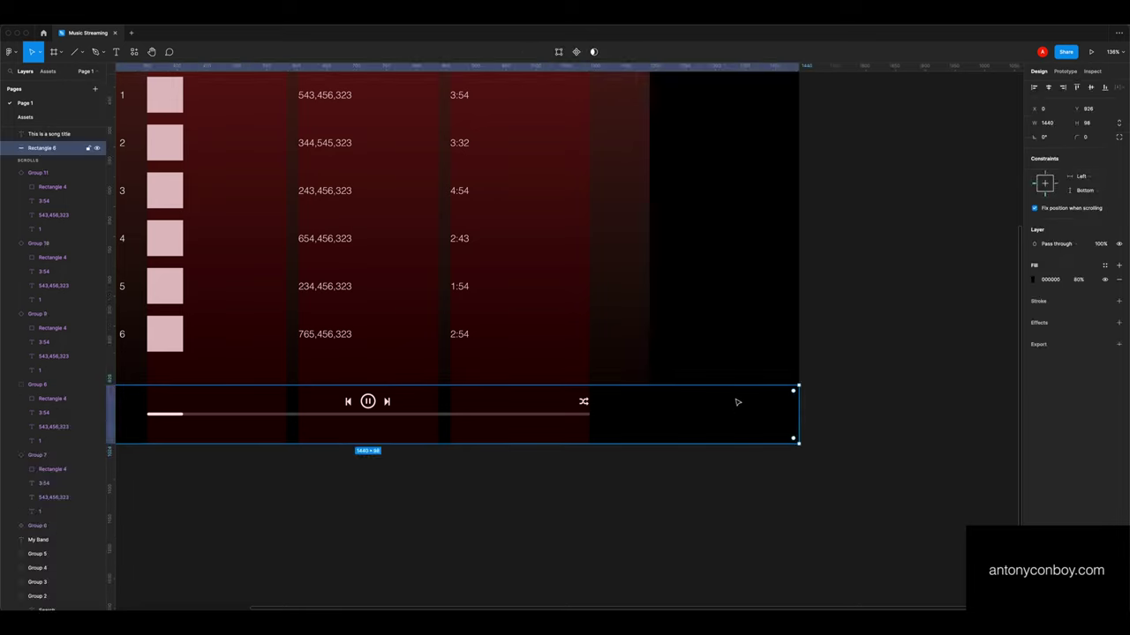
{"action": "left_click", "coordinate": [758, 408]}
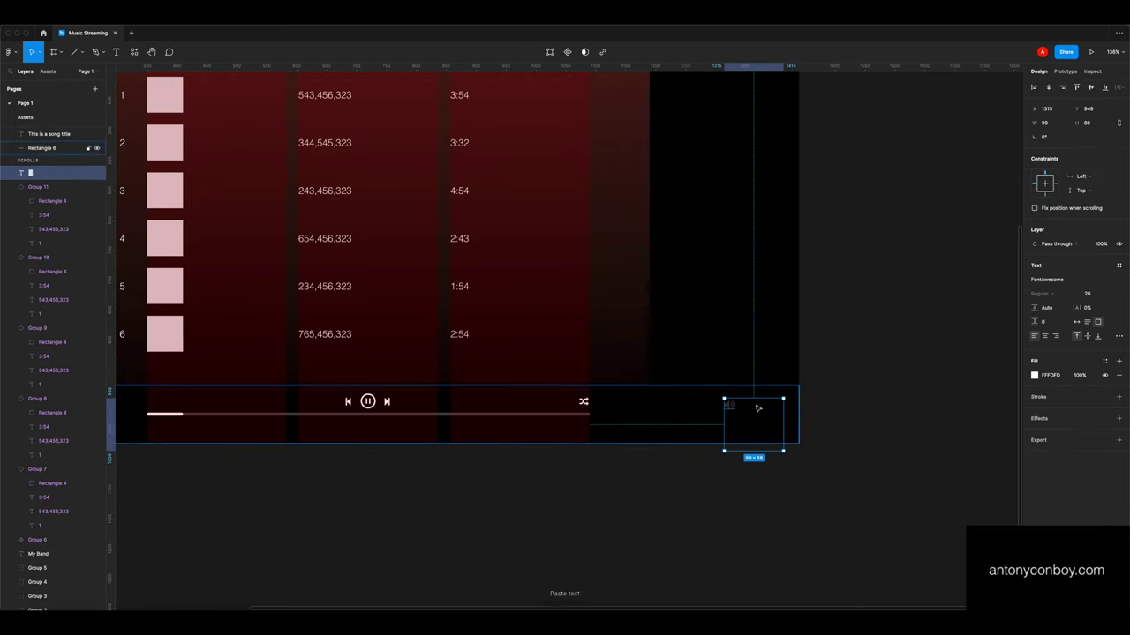
{"action": "left_click_drag", "start_coordinate": [29, 172], "coordinate": [29, 147]}
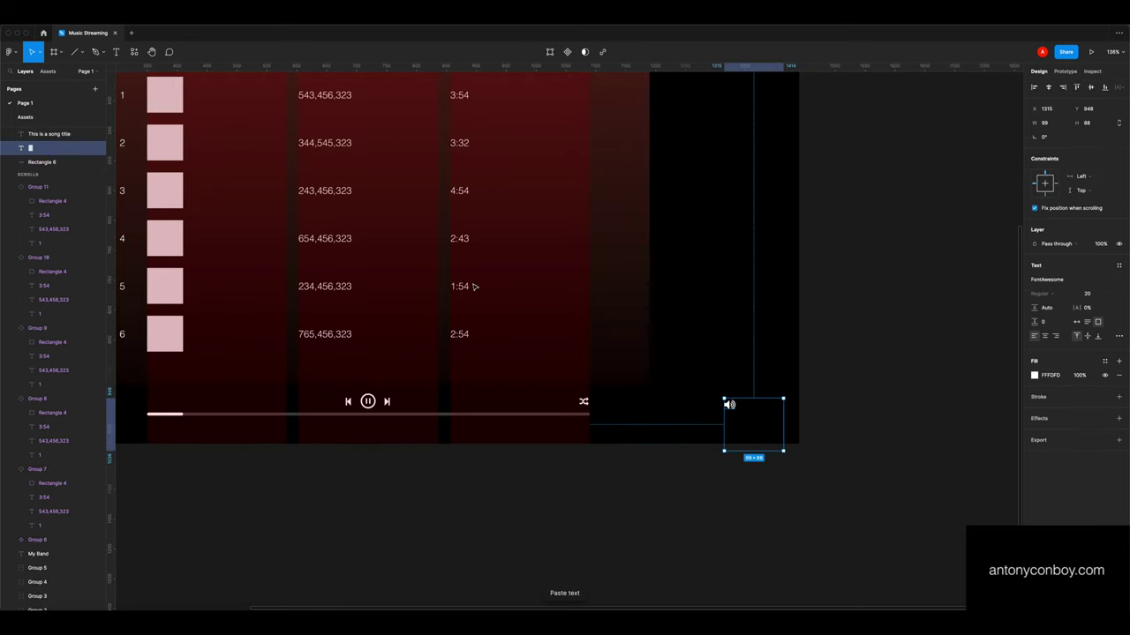
Shrink the volume icon's text box to about 23 × 18 and set its font size to 15
{"action": "left_click_drag", "start_coordinate": [783, 449], "coordinate": [739, 413]}
{"action": "left_click", "coordinate": [1094, 289]}
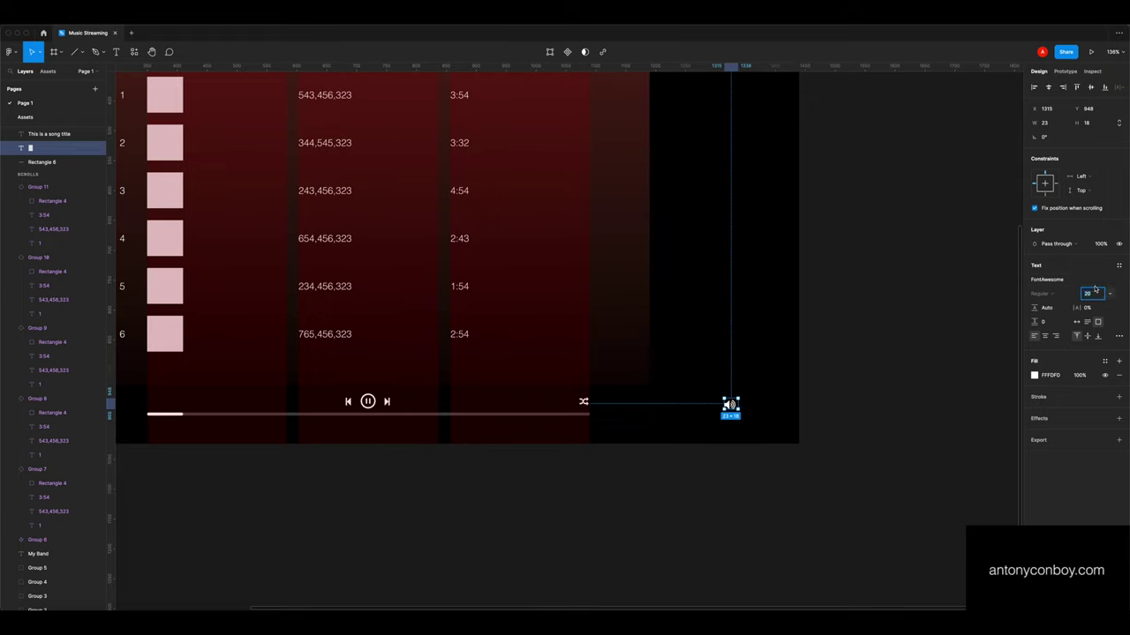
{"action": "type", "text": "1:5"}
{"action": "key", "text": "Tab"}
{"action": "left_click", "coordinate": [892, 291]}
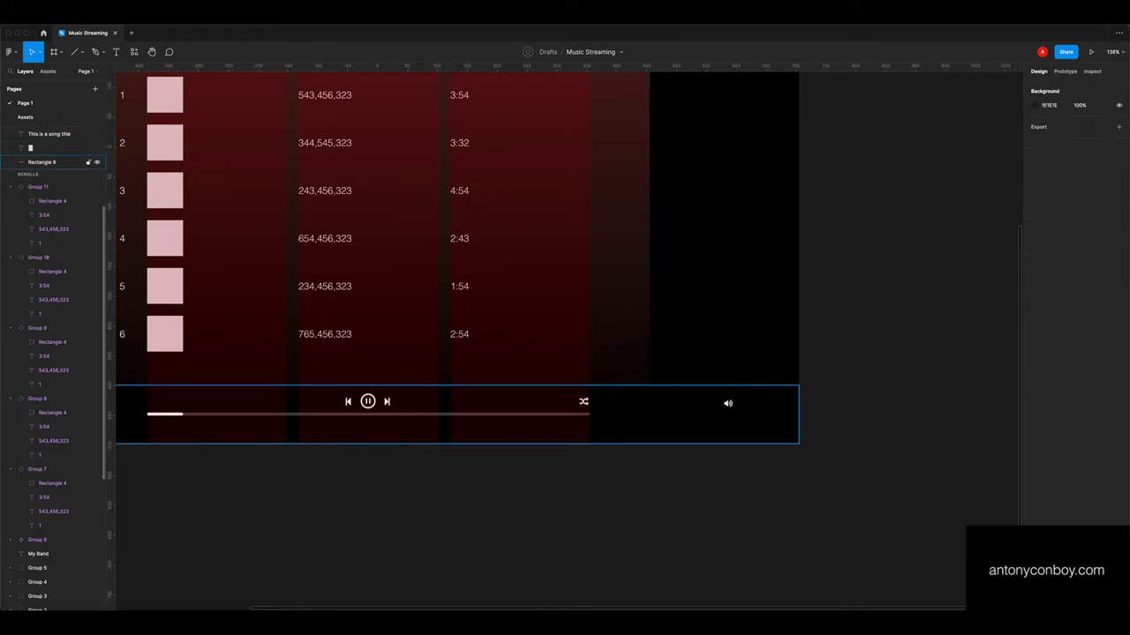
Draw a horizontal line about 62 long just right of the volume icon and colour its stroke FFFFFF
{"action": "key", "text": "l"}
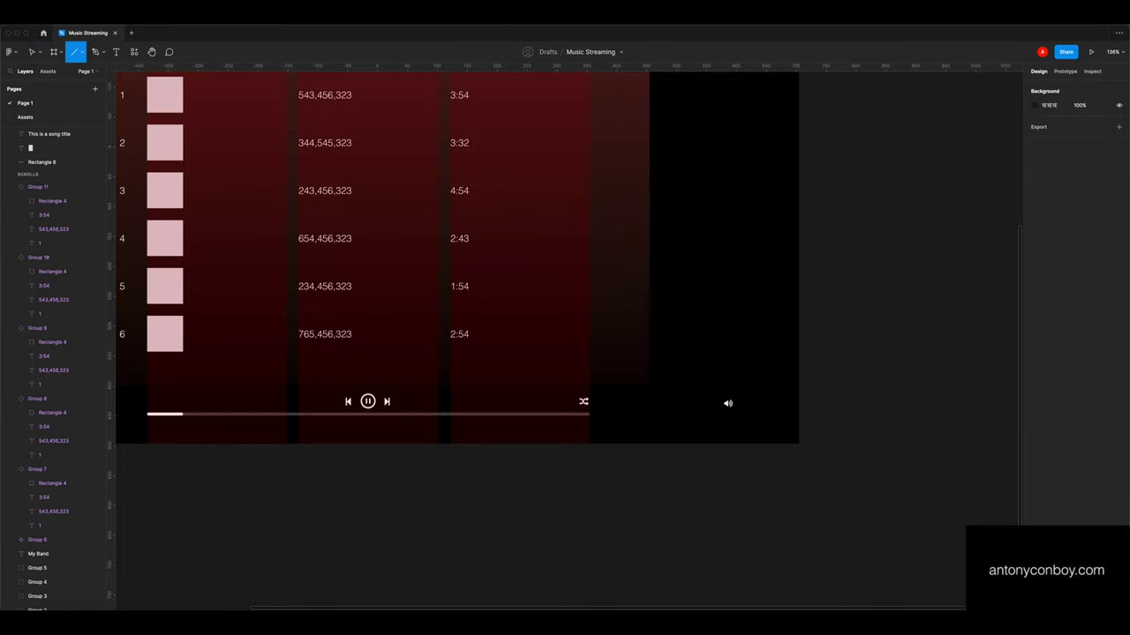
{"action": "left_click_drag", "start_coordinate": [739, 404], "coordinate": [776, 404]}
{"action": "left_click", "coordinate": [1034, 301]}
{"action": "left_click_drag", "start_coordinate": [988, 365], "coordinate": [918, 311]}
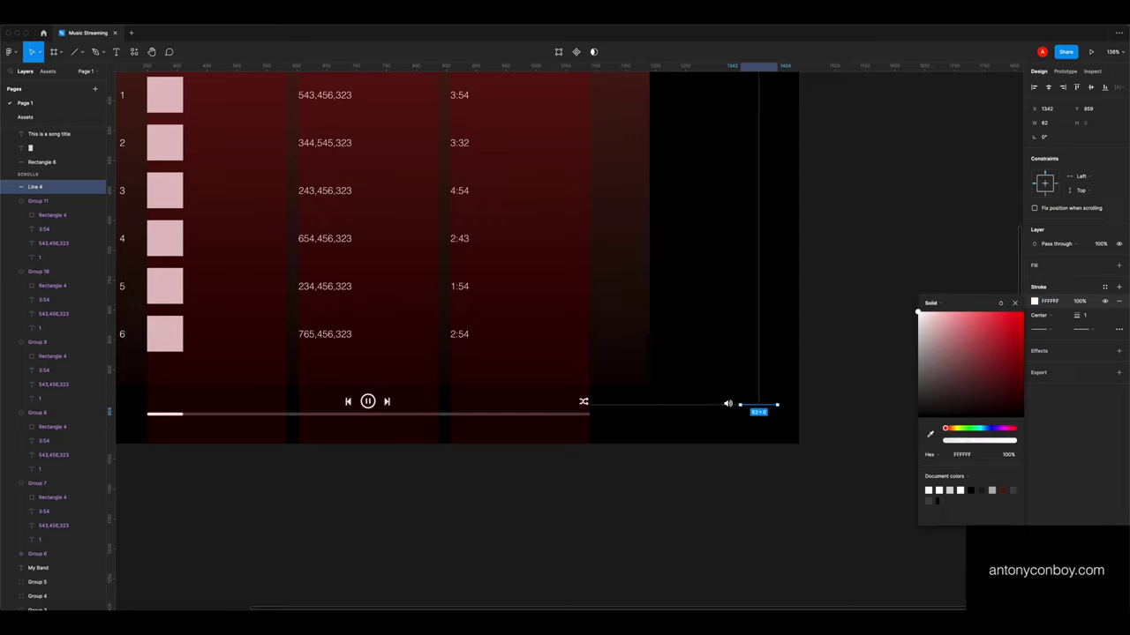
Give the volume line a stroke weight of 2 with round ends, and move its layer directly above Rectangle 6
{"action": "key", "text": "Return"}
{"action": "left_click", "coordinate": [1040, 329]}
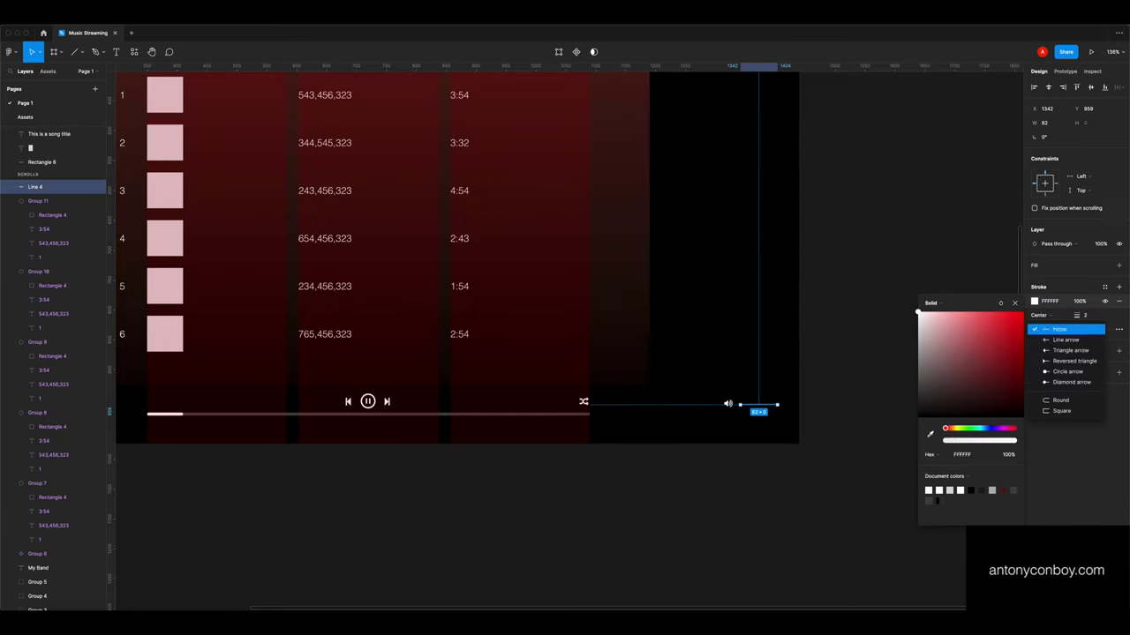
{"action": "left_click", "coordinate": [1065, 400]}
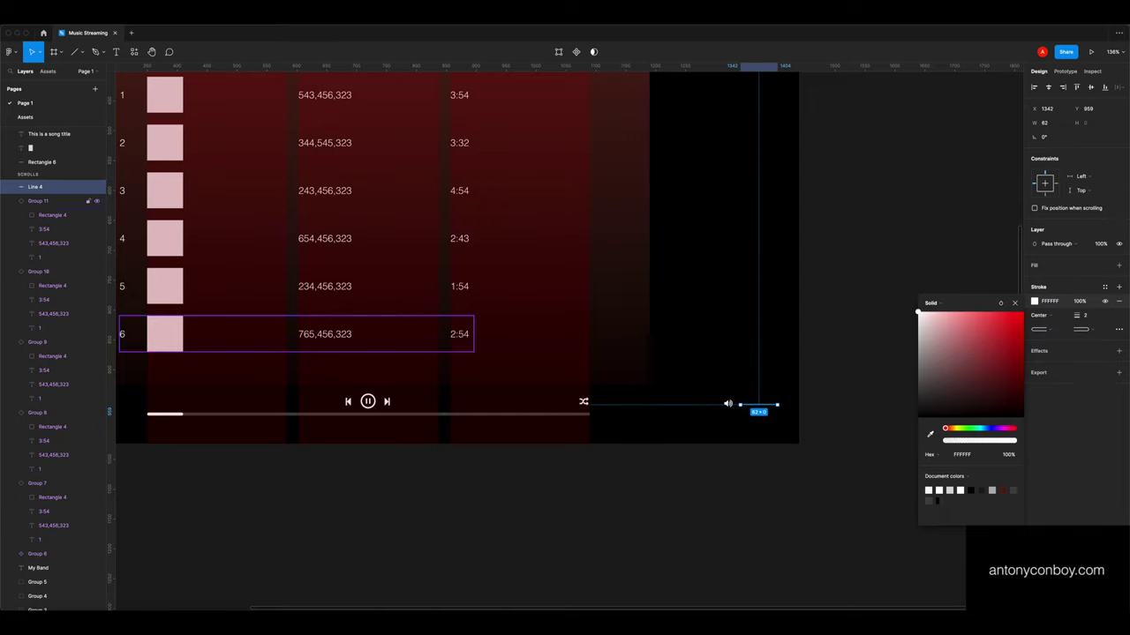
{"action": "left_click_drag", "start_coordinate": [53, 187], "coordinate": [53, 170]}
{"action": "left_click", "coordinate": [794, 485]}
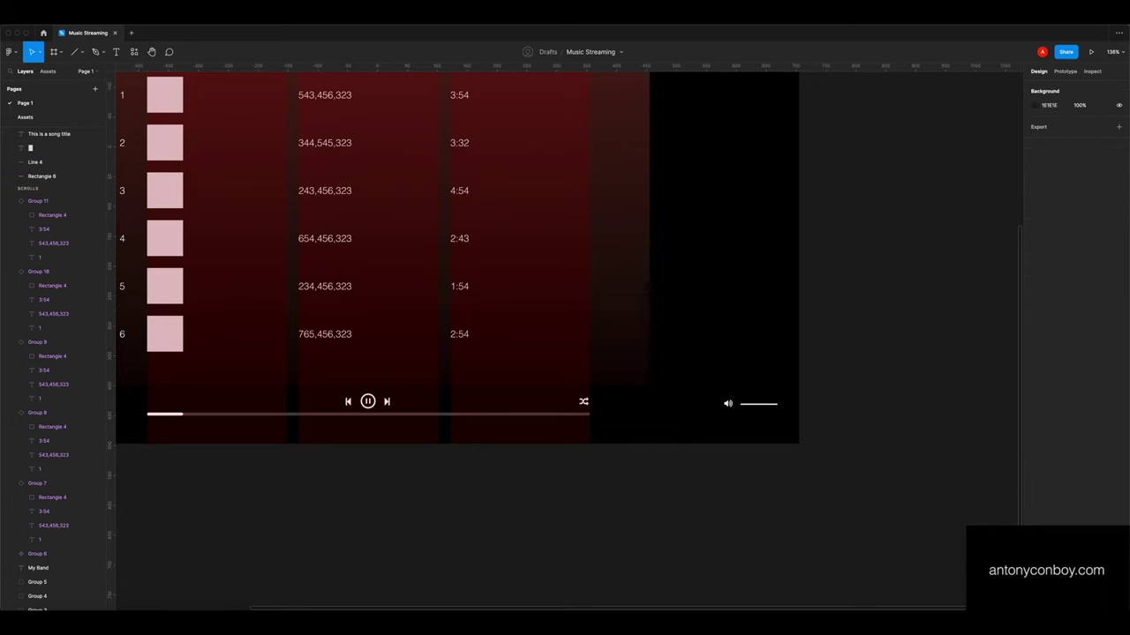
Shorten the volume line to about 48 and move the volume icon closer to it, at about X 1319
{"action": "left_click", "coordinate": [759, 406]}
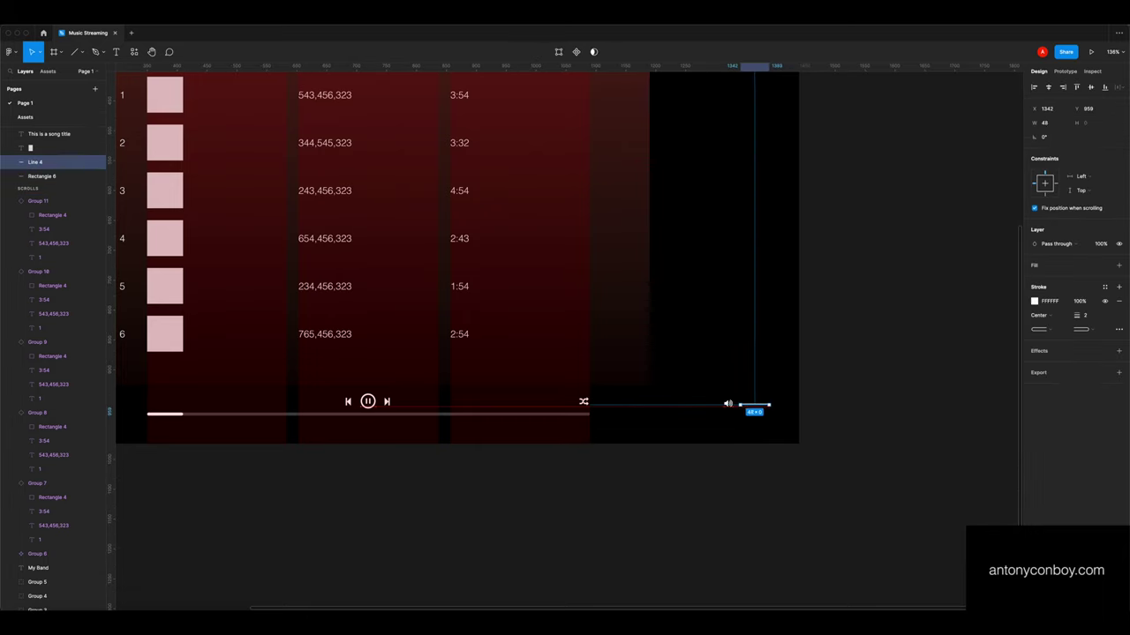
{"action": "key", "text": "Escape"}
{"action": "left_click", "coordinate": [53, 148]}
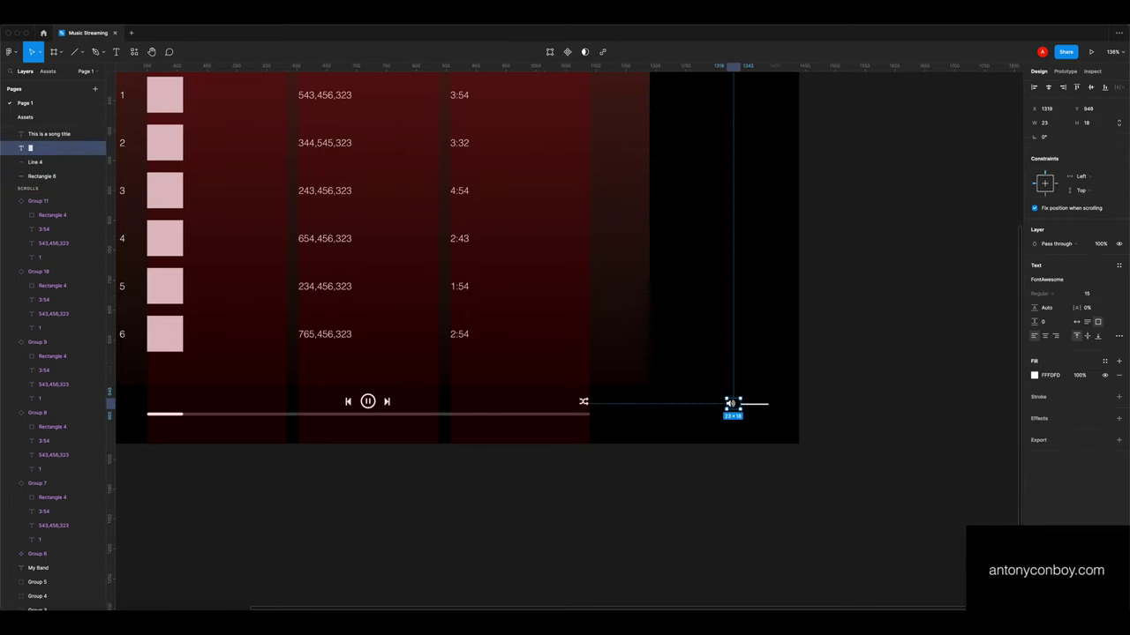
Shift the volume icon and its line together slightly toward the player bar's right end
{"action": "left_click", "coordinate": [754, 404], "text": "shift"}
{"action": "key", "text": "shift+Right"}
{"action": "key", "text": "Right"}
{"action": "key", "text": "Right"}
{"action": "key", "text": "Right"}
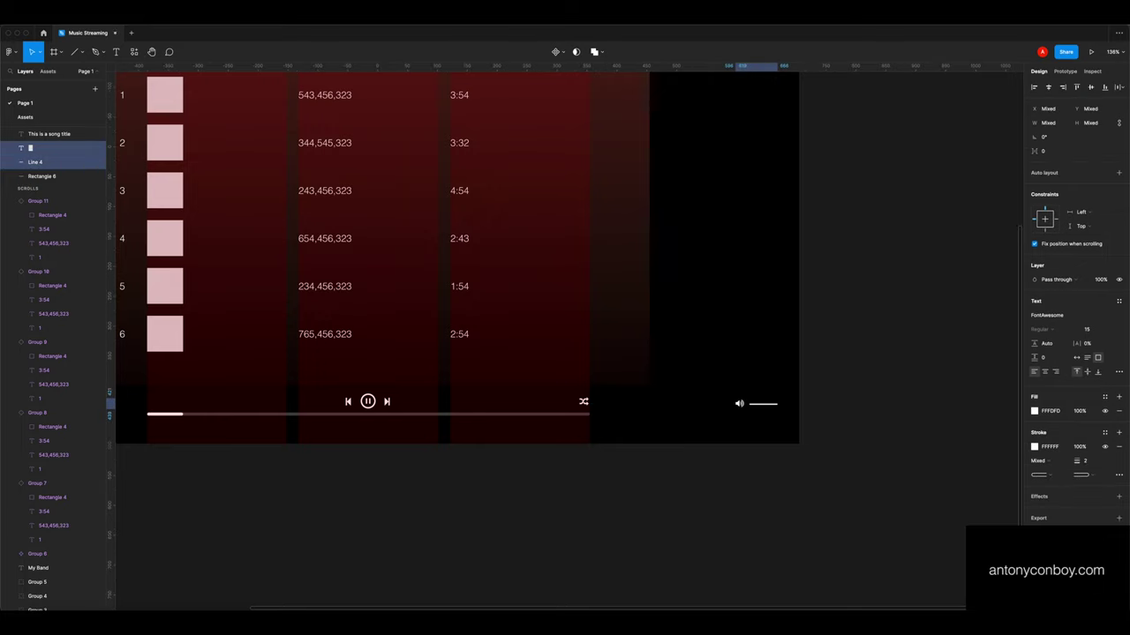
{"action": "key", "text": "shift+Right"}
{"action": "key", "text": "shift+Right"}
{"action": "key", "text": "shift+Right"}
{"action": "key", "text": "shift+Right"}
{"action": "key", "text": "shift+Left"}
{"action": "key", "text": "shift+Left"}
{"action": "key", "text": "shift+Left"}
{"action": "key", "text": "shift+Left"}
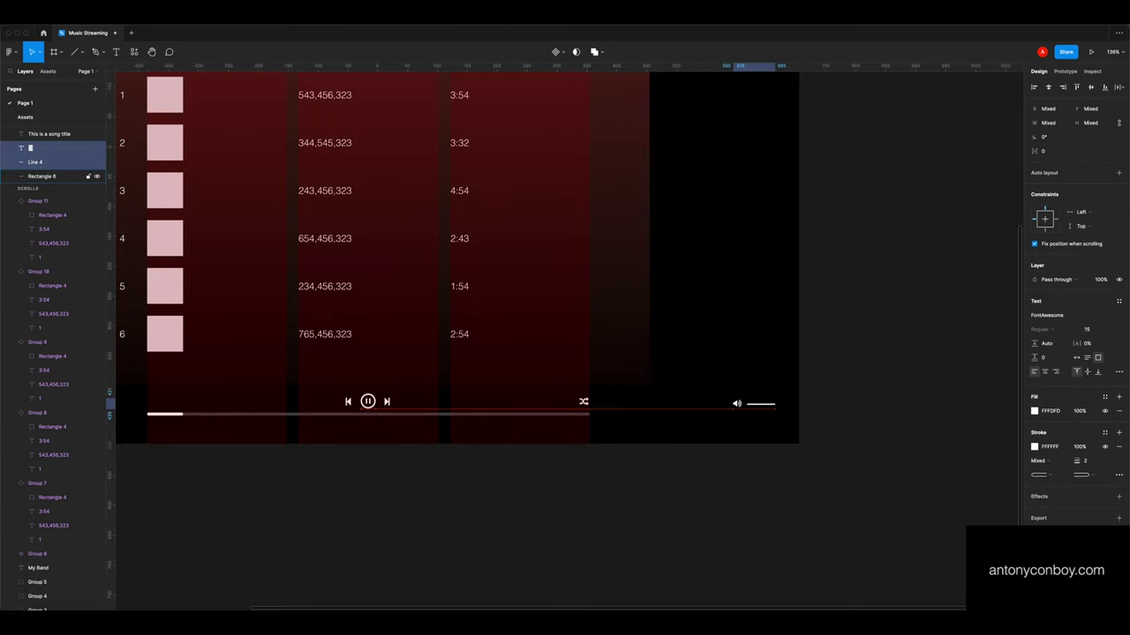
{"action": "key", "text": "Escape"}
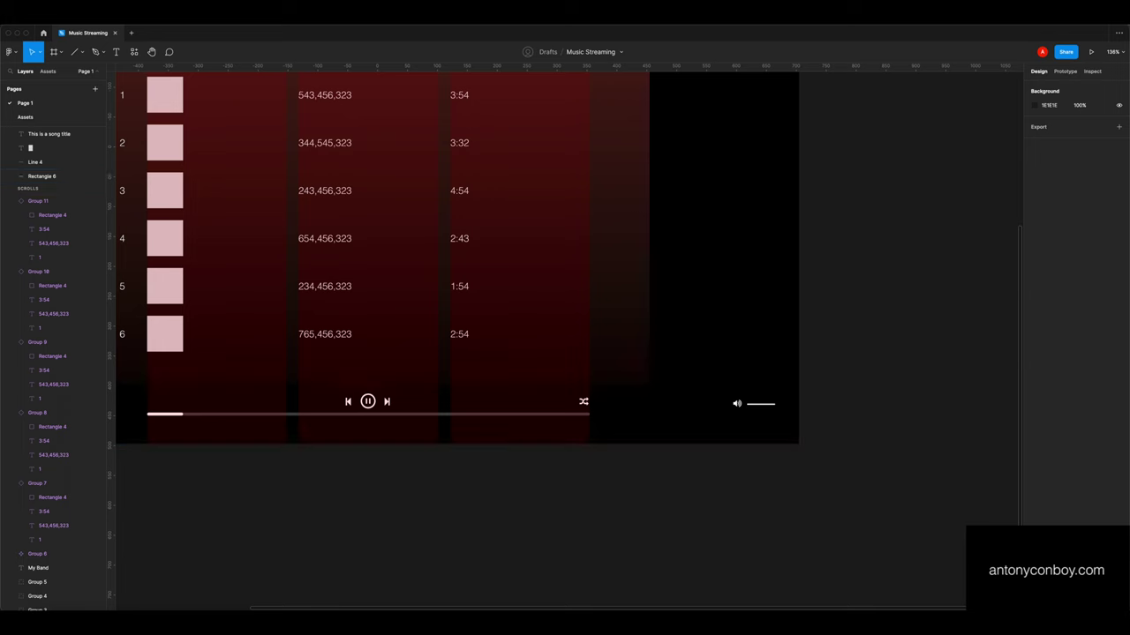
Set the font size of the Home and Search labels in the left navigation to 14
{"action": "scroll", "coordinate": [564, 335], "scroll_direction": "up", "scroll_amount": 1}
{"action": "key", "text": "super+minus"}
{"action": "scroll", "coordinate": [565, 335], "scroll_direction": "up", "scroll_amount": 1}
{"action": "scroll", "coordinate": [376, 169], "scroll_direction": "up", "scroll_amount": 1}
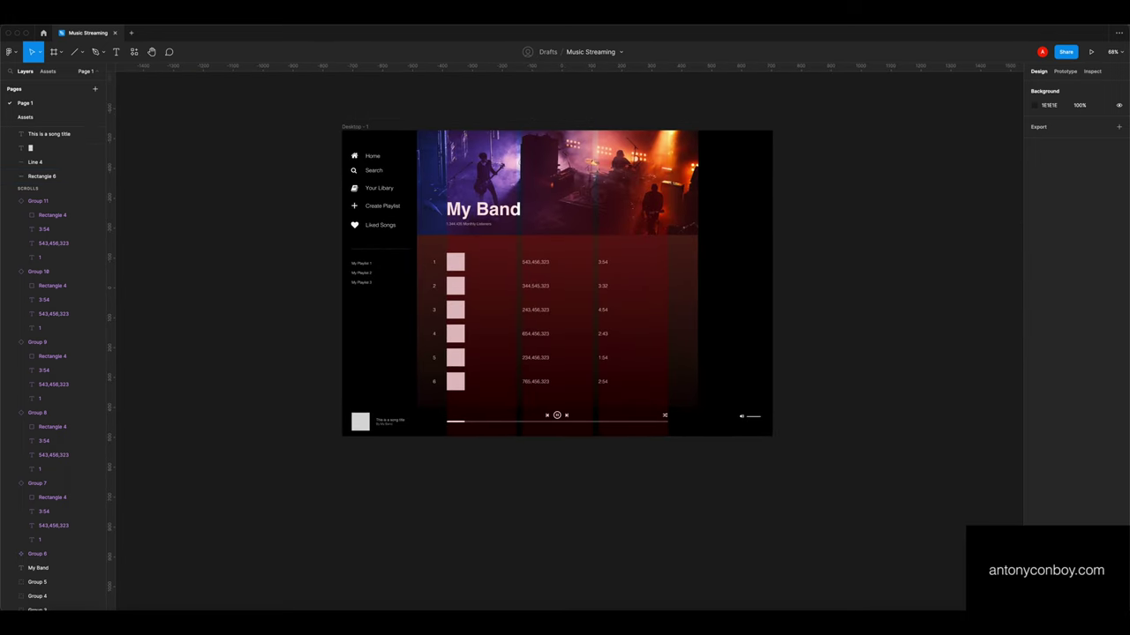
{"action": "key", "text": "super+plus"}
{"action": "left_click", "coordinate": [362, 144]}
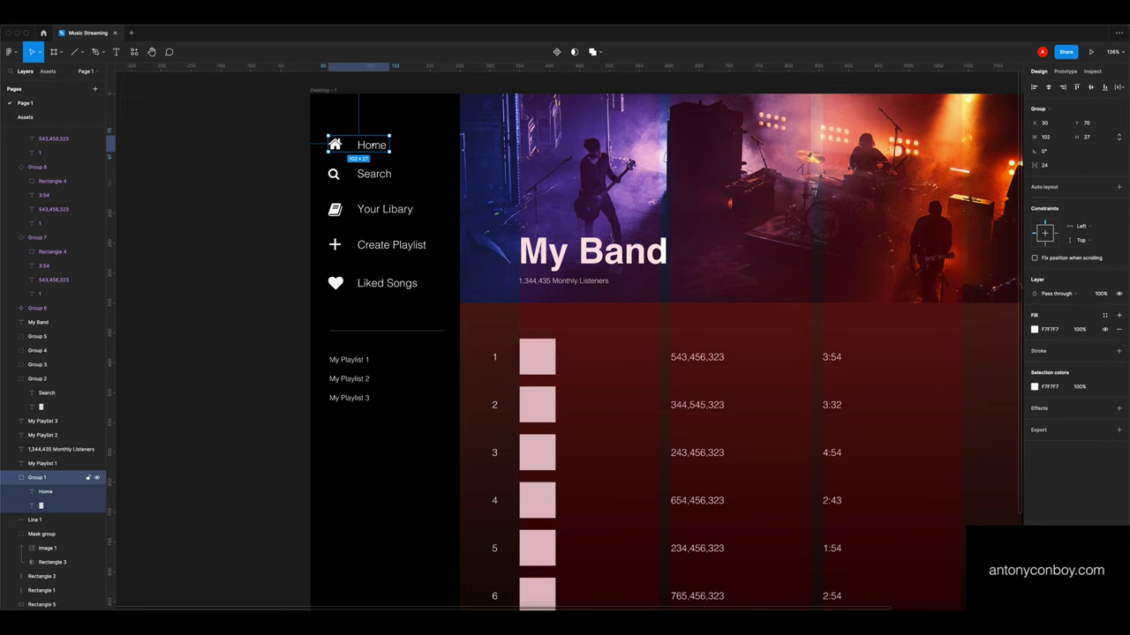
{"action": "double_click", "coordinate": [373, 145]}
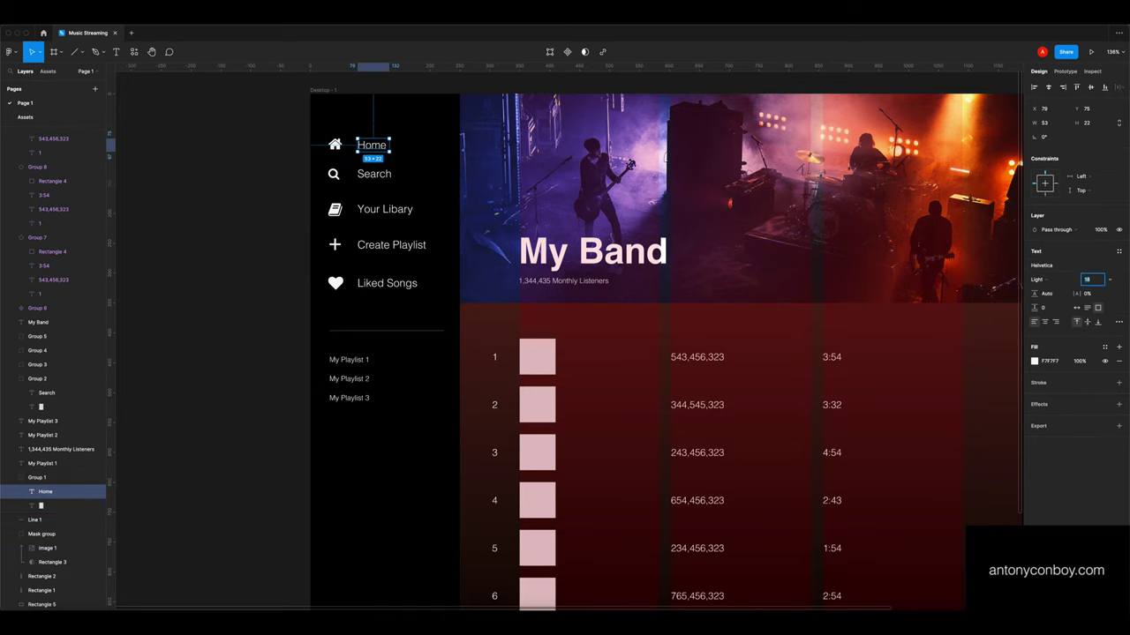
{"action": "left_click", "coordinate": [374, 174]}
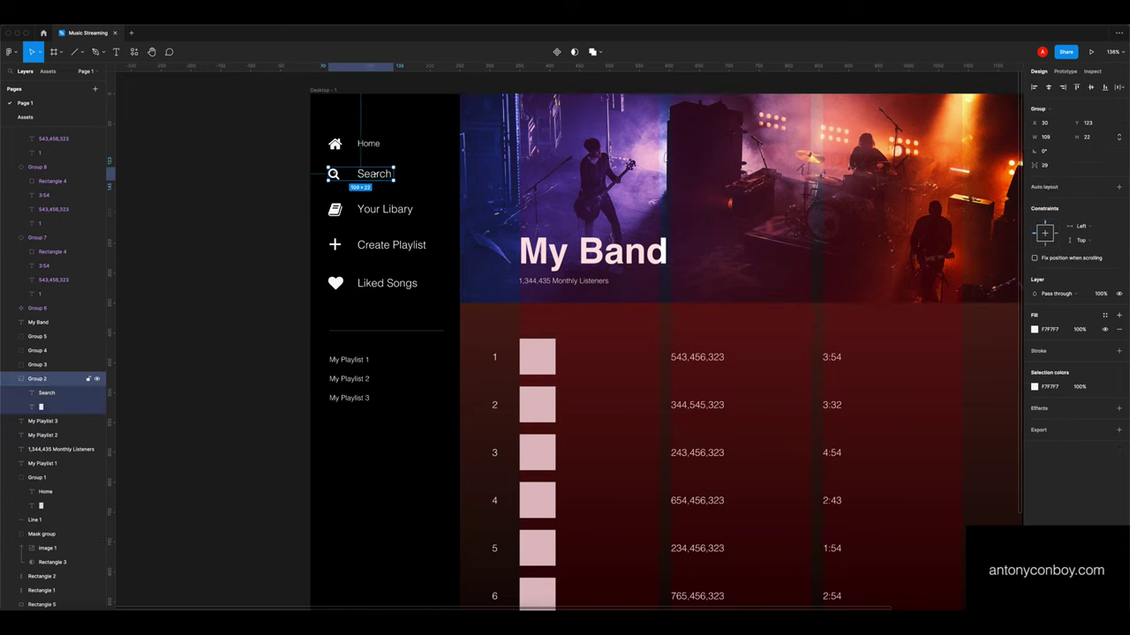
{"action": "left_click", "coordinate": [1088, 279]}
{"action": "type", "text": "1:54"}
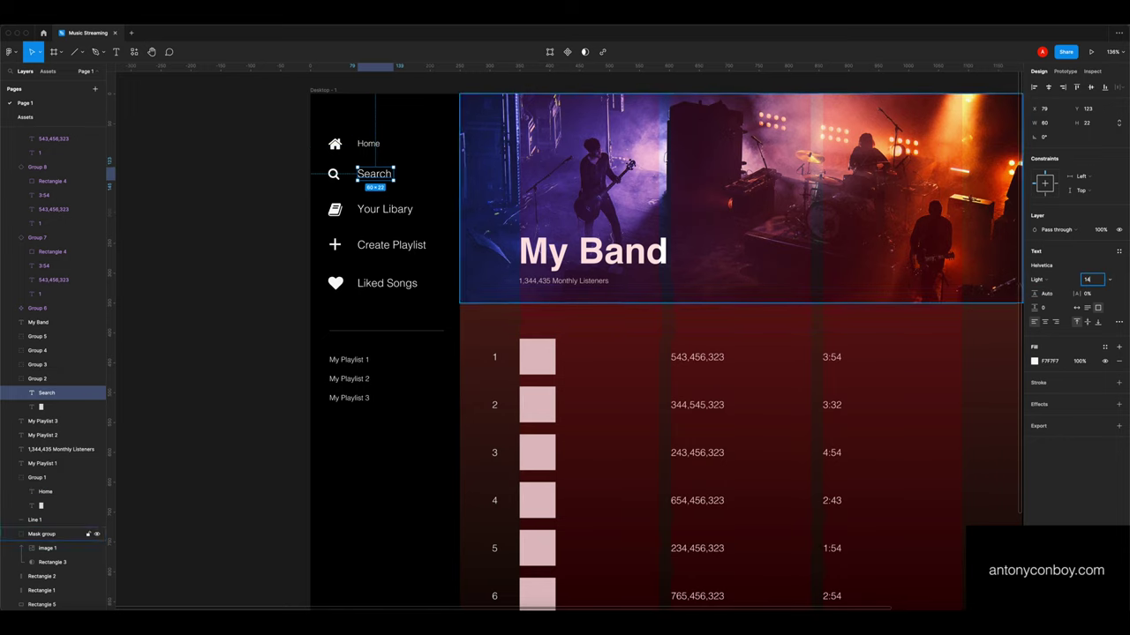
{"action": "key", "text": "Tab"}
Set the Your Libary, Create Playlist and Liked Songs labels to font size 14
{"action": "double_click", "coordinate": [385, 210]}
{"action": "left_click", "coordinate": [1088, 280]}
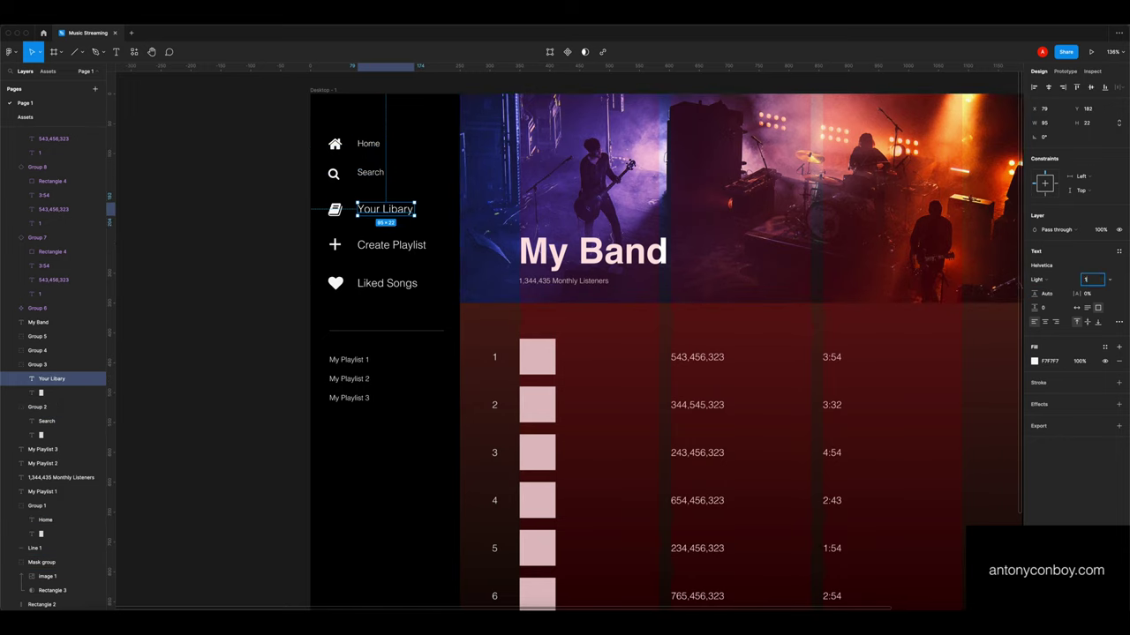
{"action": "type", "text": "14"}
{"action": "key", "text": "Tab"}
{"action": "double_click", "coordinate": [392, 245]}
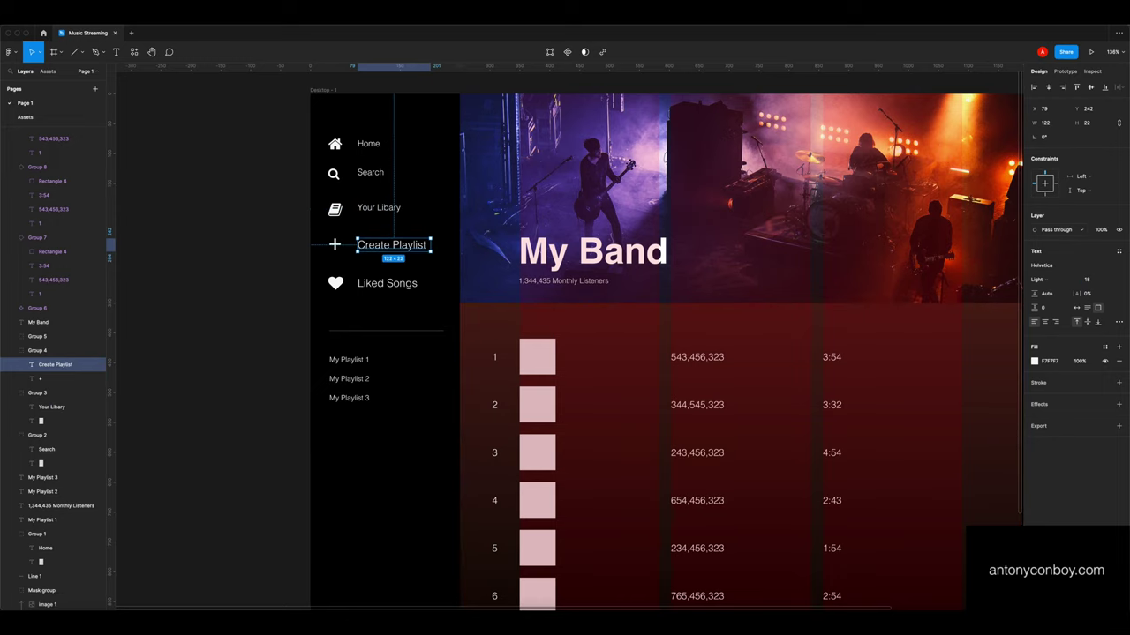
{"action": "type", "text": "1"}
{"action": "type", "text": "8"}
{"action": "key", "text": "Return"}
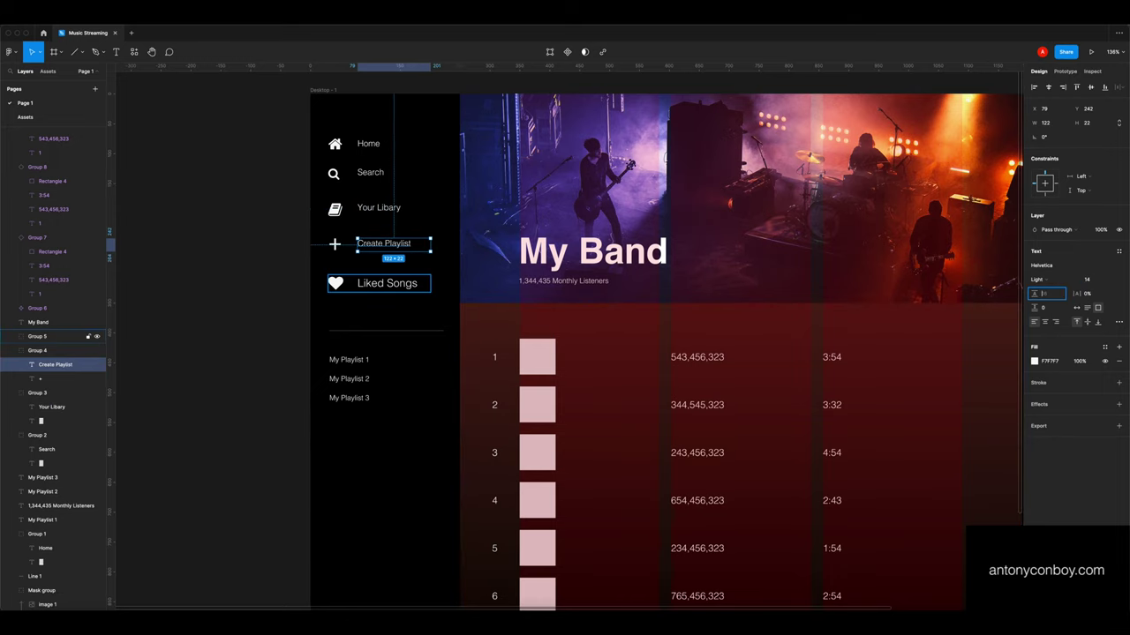
{"action": "left_click", "coordinate": [387, 282]}
{"action": "type", "text": "14"}
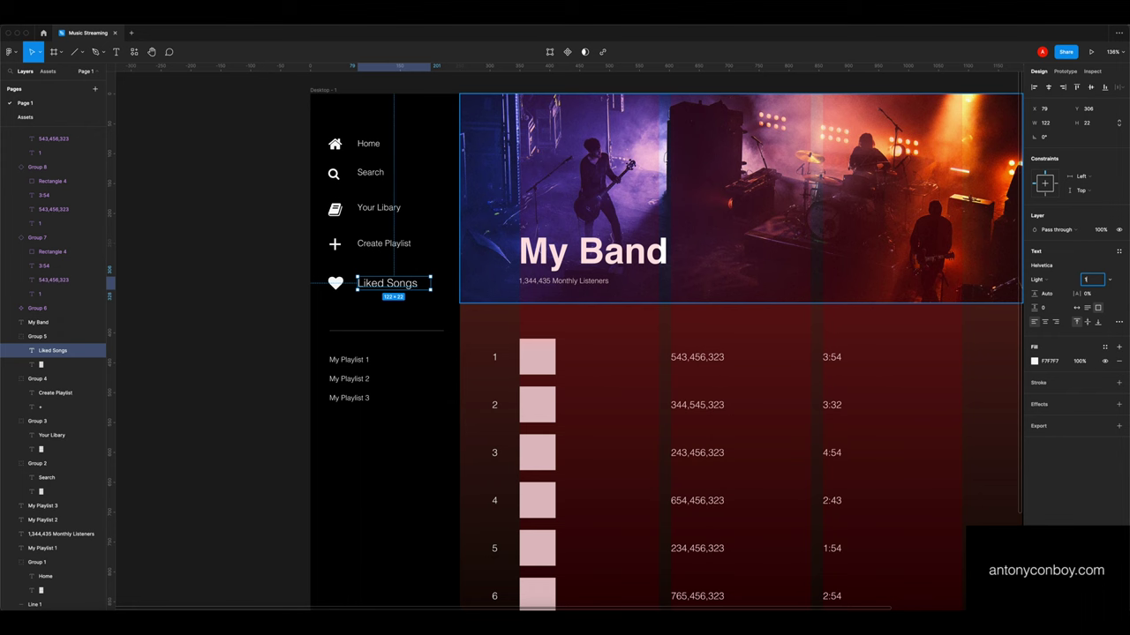
{"action": "key", "text": "Tab"}
{"action": "left_click", "coordinate": [256, 326]}
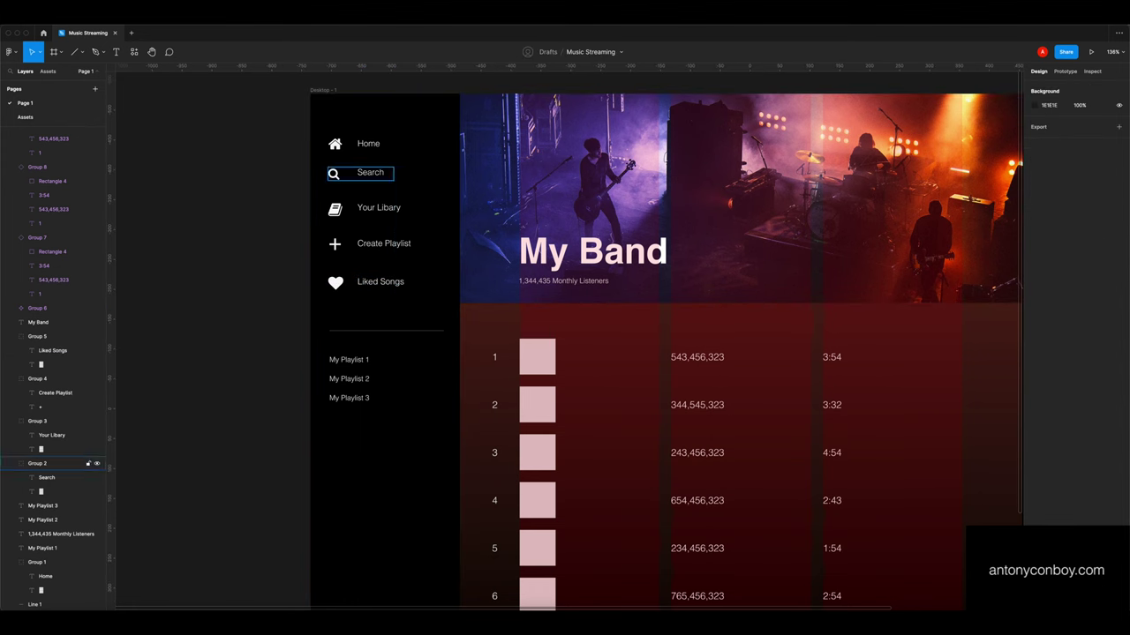
Nudge the Search label down about 3 px to line up with its magnifier icon
{"action": "scroll", "coordinate": [370, 172], "scroll_direction": "up", "scroll_amount": 5}
{"action": "left_click", "coordinate": [374, 172]}
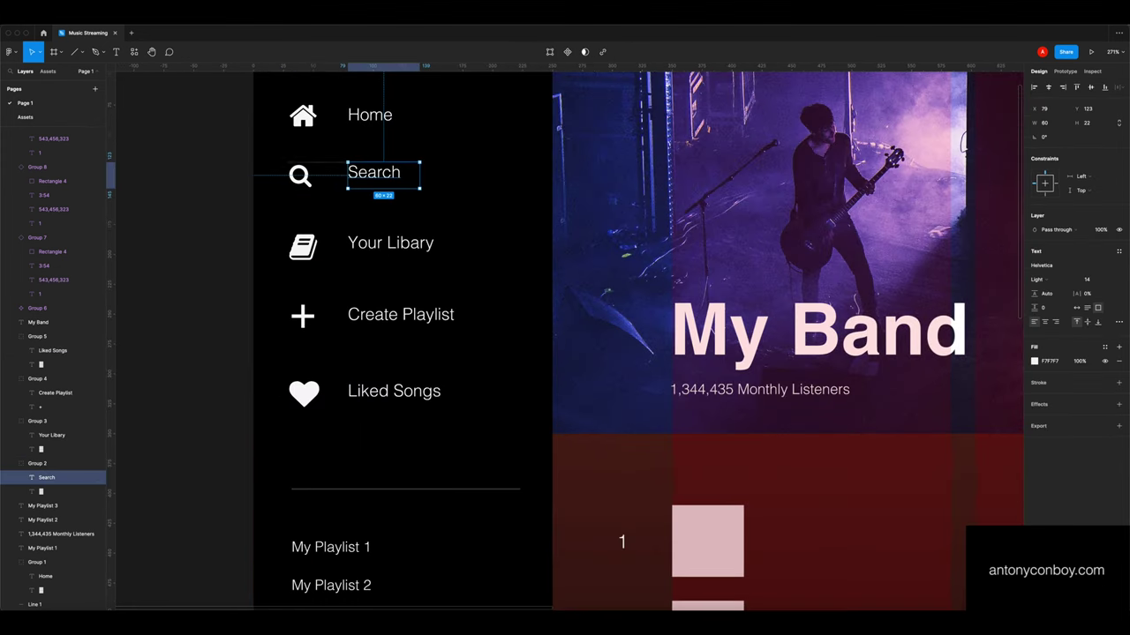
{"action": "key", "text": "Down"}
{"action": "key", "text": "Down"}
{"action": "key", "text": "Down"}
{"action": "key", "text": "Down"}
{"action": "key", "text": "Up"}
Nudge the Your Libary label down about 3 px to line up with its book icon
{"action": "double_click", "coordinate": [390, 245]}
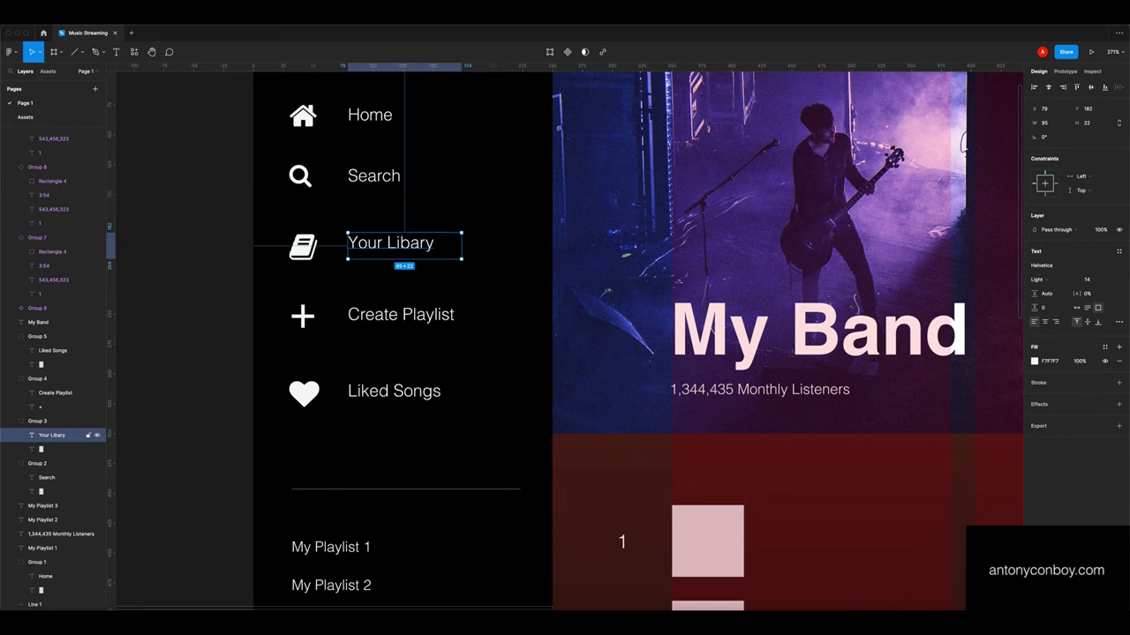
{"action": "key", "text": "Down"}
{"action": "key", "text": "Down"}
{"action": "key", "text": "Down"}
{"action": "key", "text": "Down"}
{"action": "key", "text": "Down"}
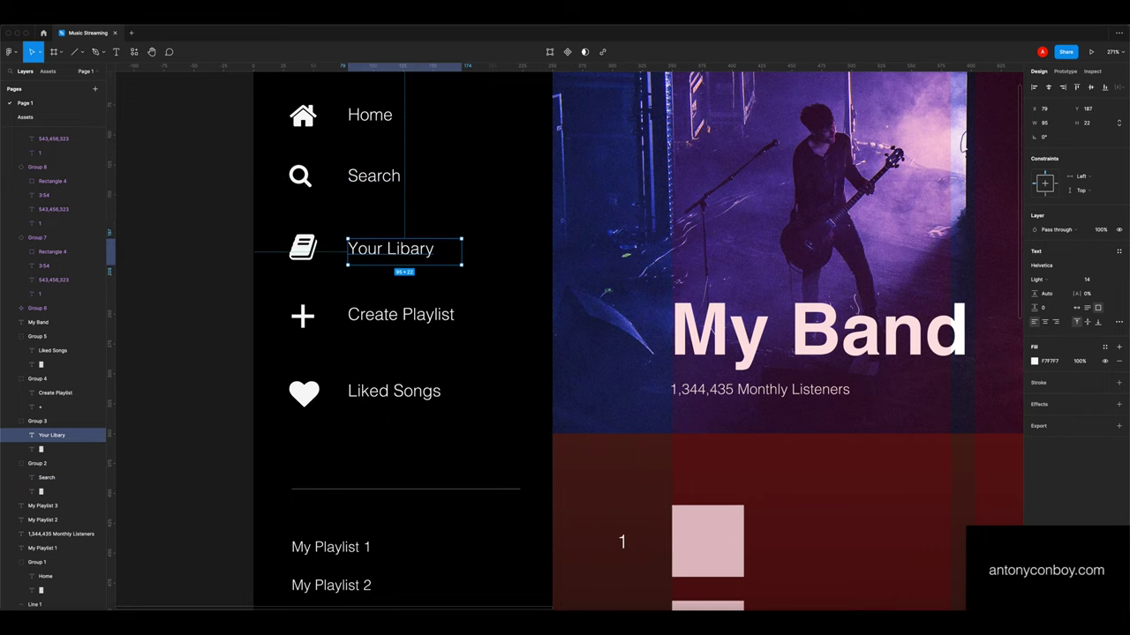
{"action": "key", "text": "Up"}
Nudge the Create Playlist label down to Y 244 and the Liked Songs label to about Y 310, level with their icons
{"action": "double_click", "coordinate": [401, 315]}
{"action": "key", "text": "Down"}
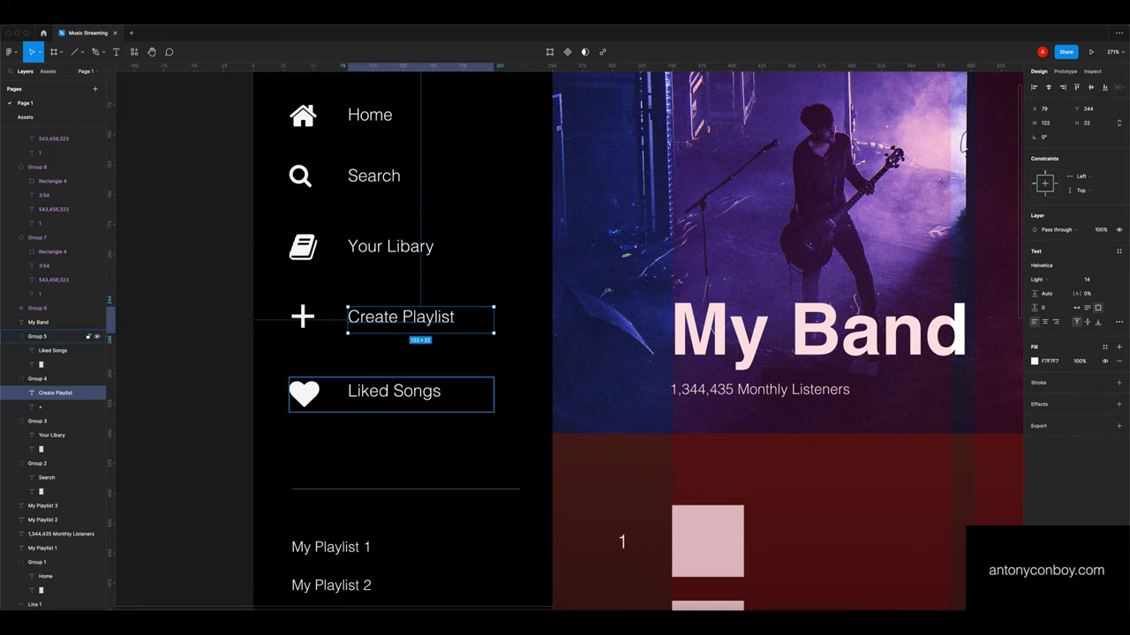
{"action": "double_click", "coordinate": [394, 391]}
{"action": "key", "text": "Down"}
{"action": "key", "text": "Down"}
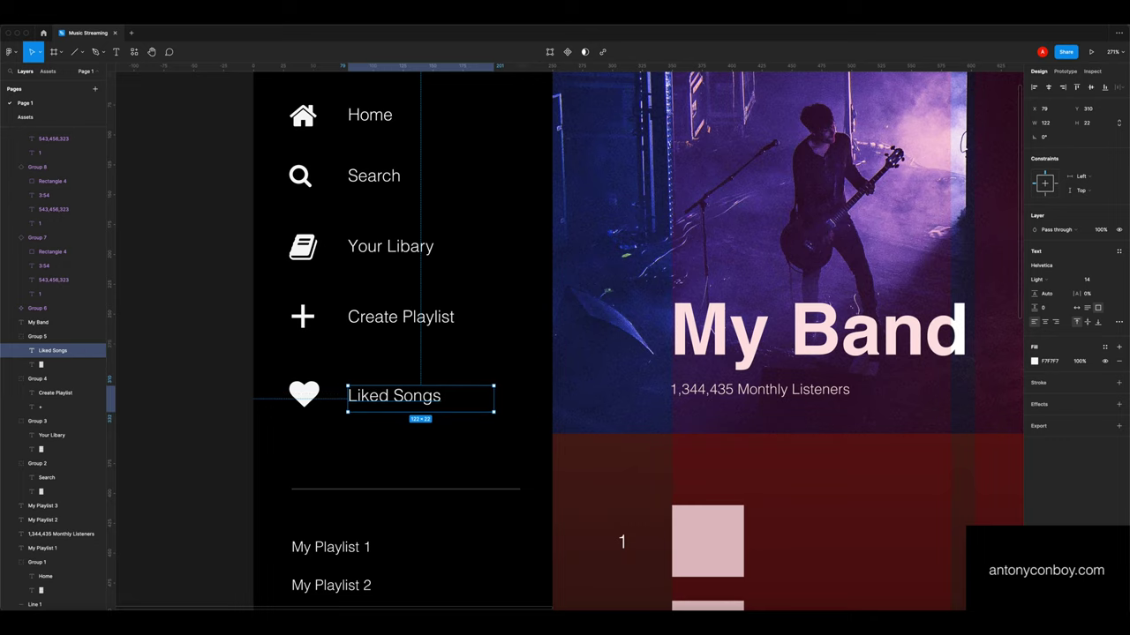
{"action": "key", "text": "Escape"}
Paste the user icon from the Assets page onto Page 1, near the top of the black column beside the concert banner
{"action": "scroll", "coordinate": [582, 379], "scroll_direction": "down", "scroll_amount": 10}
{"action": "scroll", "coordinate": [583, 379], "scroll_direction": "right", "scroll_amount": 3}
{"action": "scroll", "coordinate": [583, 379], "scroll_direction": "down", "scroll_amount": 3}
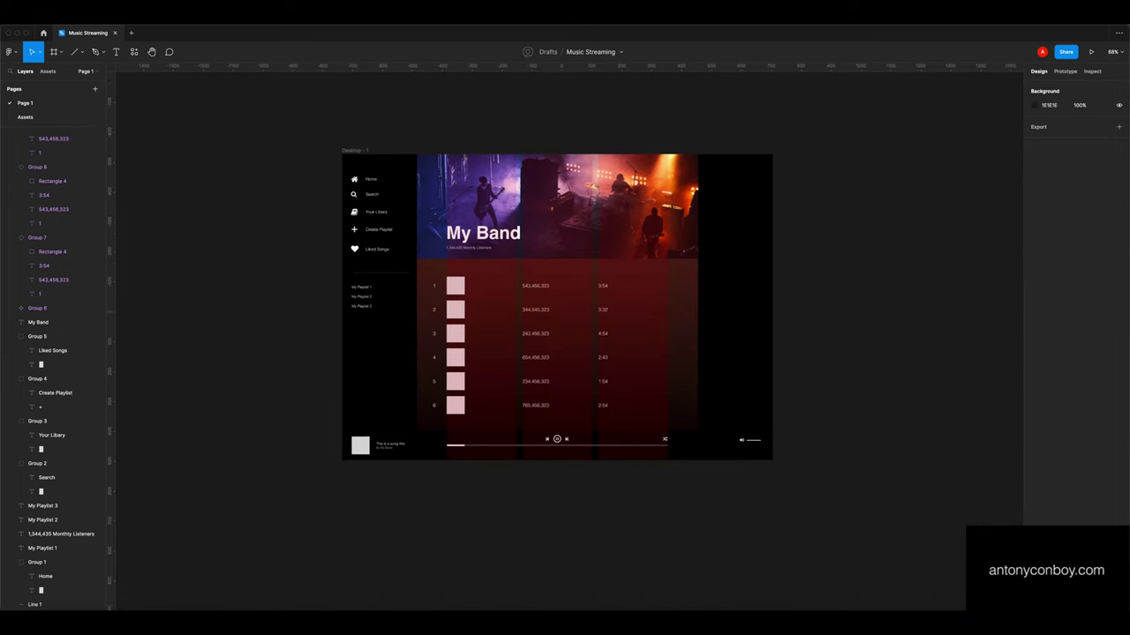
{"action": "scroll", "coordinate": [583, 379], "scroll_direction": "up", "scroll_amount": 1}
{"action": "scroll", "coordinate": [547, 326], "scroll_direction": "right", "scroll_amount": 1}
{"action": "scroll", "coordinate": [547, 327], "scroll_direction": "up", "scroll_amount": 1}
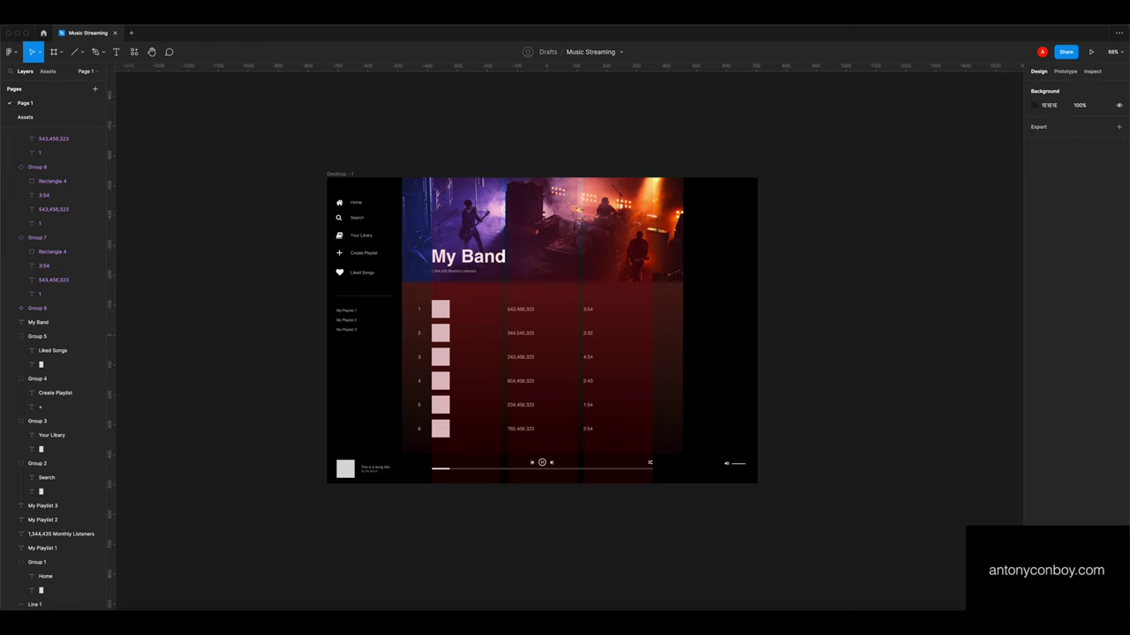
{"action": "scroll", "coordinate": [756, 185], "scroll_direction": "up", "scroll_amount": 3}
{"action": "left_click", "coordinate": [24, 116]}
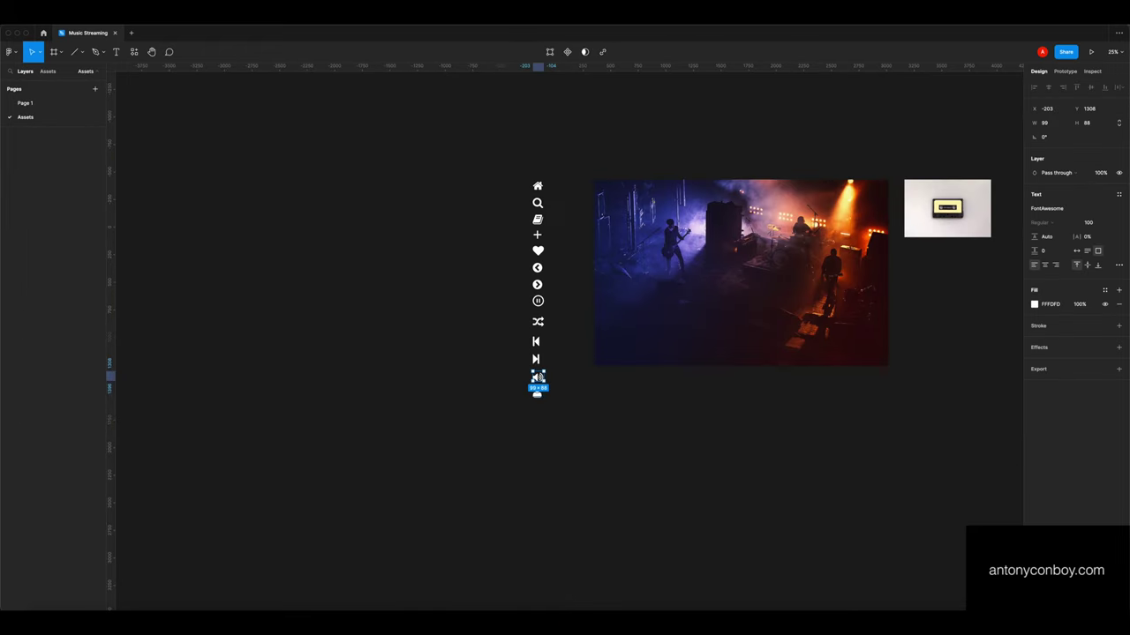
{"action": "left_click", "coordinate": [25, 102]}
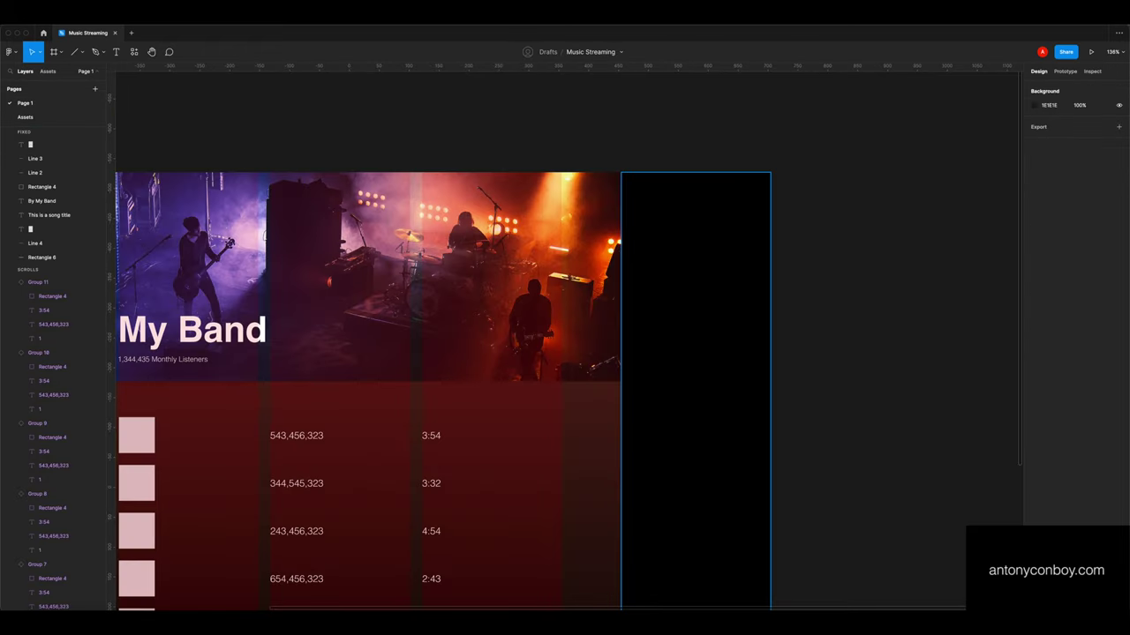
{"action": "key", "text": "super+v"}
{"action": "left_click_drag", "start_coordinate": [437, 399], "coordinate": [732, 209]}
Set the user icon to font size 25 and fit its box to about 21 × 30 px at X 1402, Y 10
{"action": "left_click", "coordinate": [1089, 294]}
{"action": "type", "text": "2"}
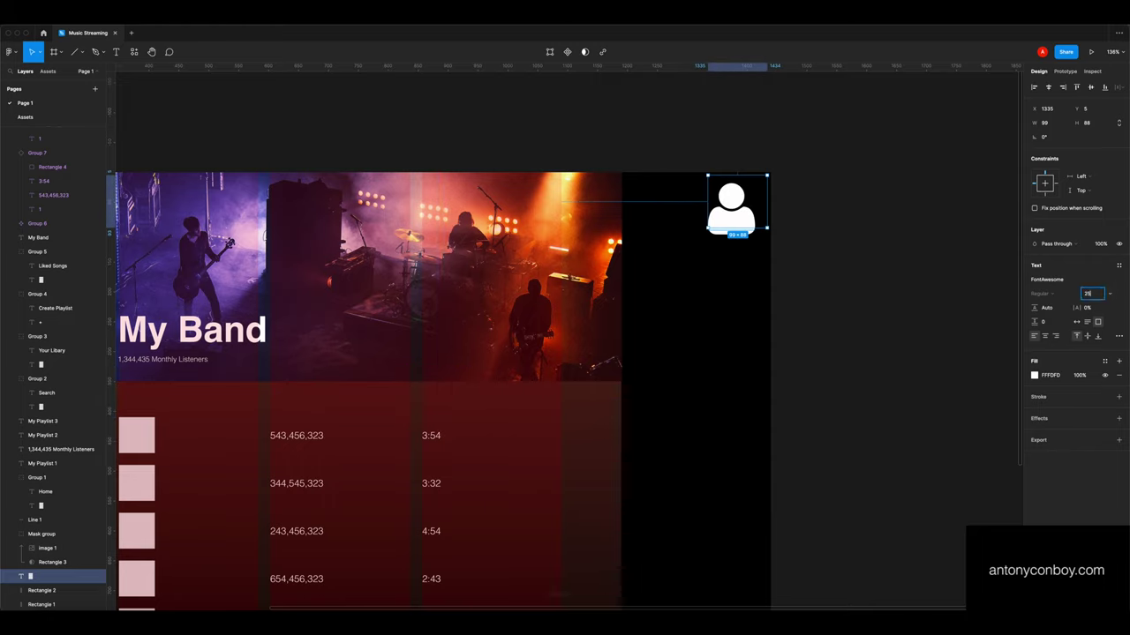
{"action": "key", "text": "Tab"}
{"action": "left_click_drag", "start_coordinate": [767, 228], "coordinate": [754, 186]}
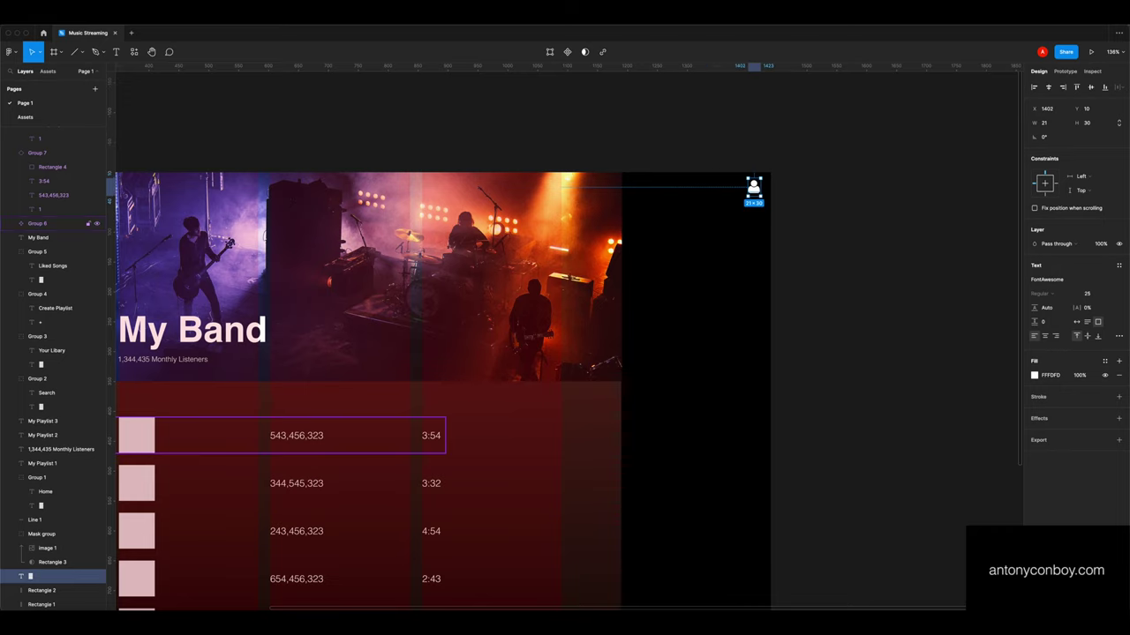
Copy the 543,456,323 text from the first song row and place the copy at X 1210, Y 18 in the black column
{"action": "left_click", "coordinate": [298, 434]}
{"action": "key", "text": "super+z"}
{"action": "double_click", "coordinate": [298, 435]}
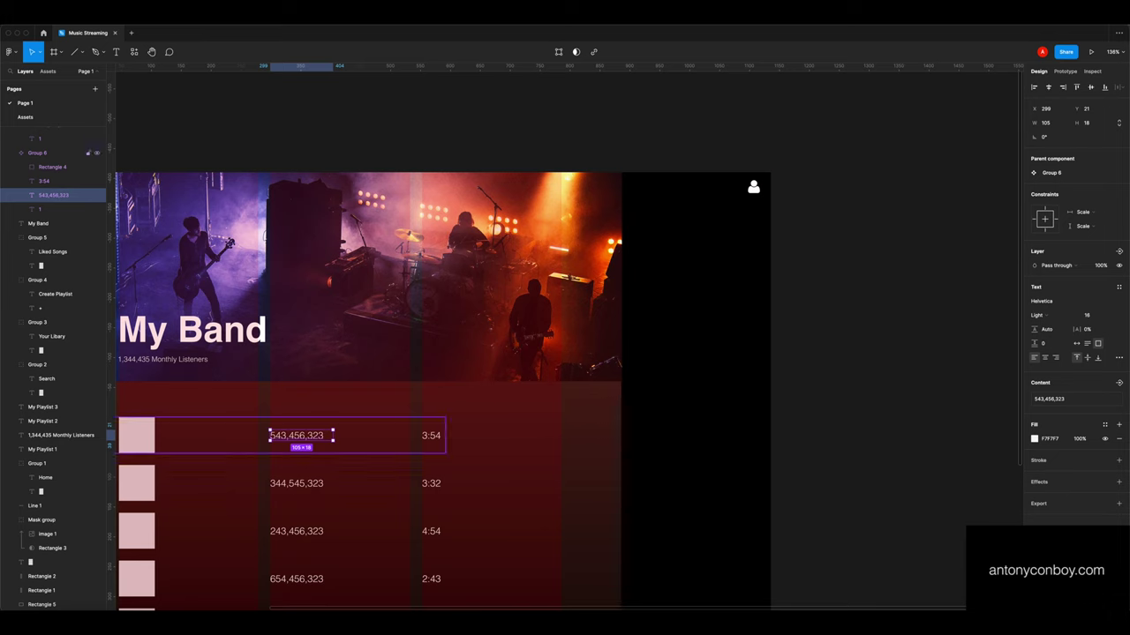
{"action": "key", "text": "super+c"}
{"action": "left_click", "coordinate": [660, 278]}
{"action": "key", "text": "super+v"}
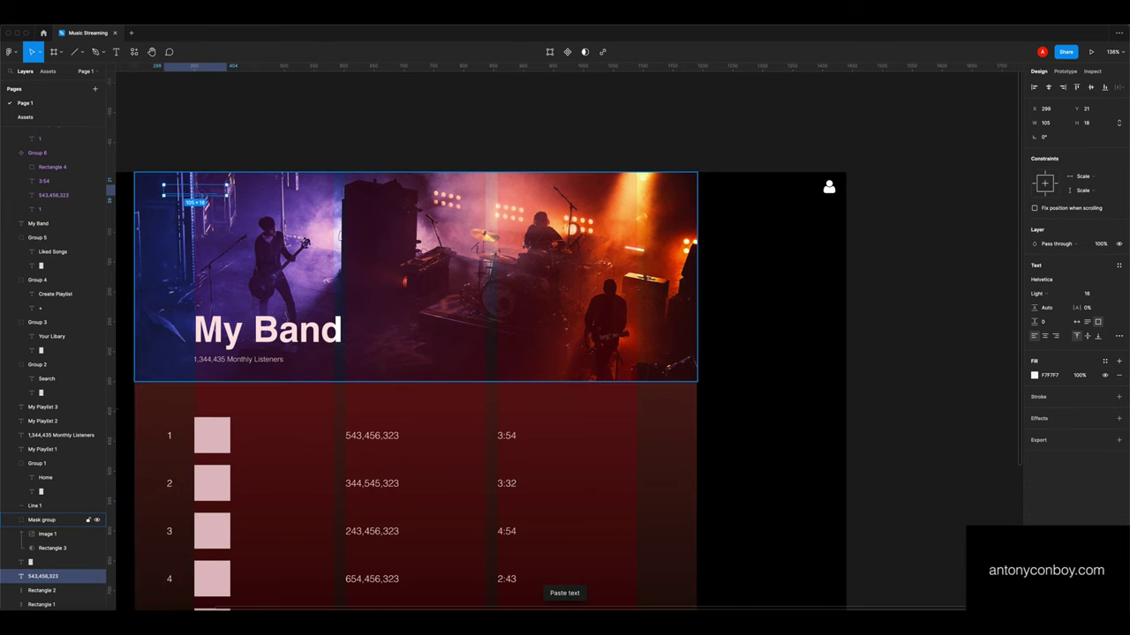
{"action": "left_click_drag", "start_coordinate": [196, 189], "coordinate": [739, 188]}
Change the copied text to Friends and style it with fill C0C0C0, Regular weight and font size 14
{"action": "double_click", "coordinate": [739, 187]}
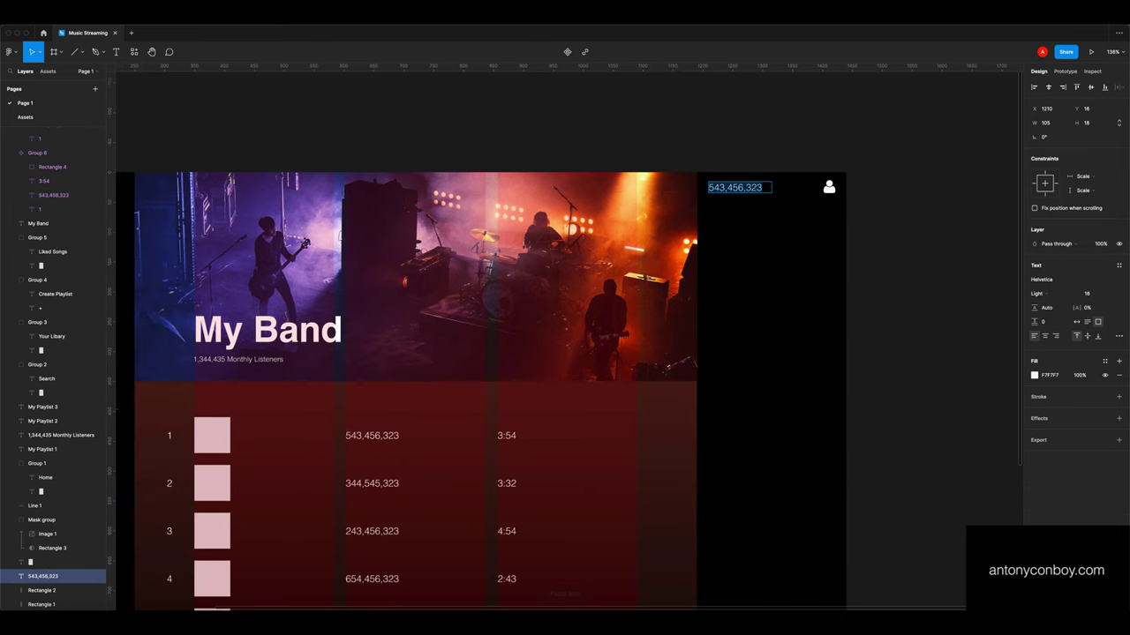
{"action": "type", "text": "Friends"}
{"action": "key", "text": "ctrl+a"}
{"action": "left_click", "coordinate": [1034, 377]}
{"action": "left_click_drag", "start_coordinate": [927, 409], "coordinate": [860, 416]}
{"action": "left_click", "coordinate": [1046, 293]}
{"action": "left_click", "coordinate": [1051, 305]}
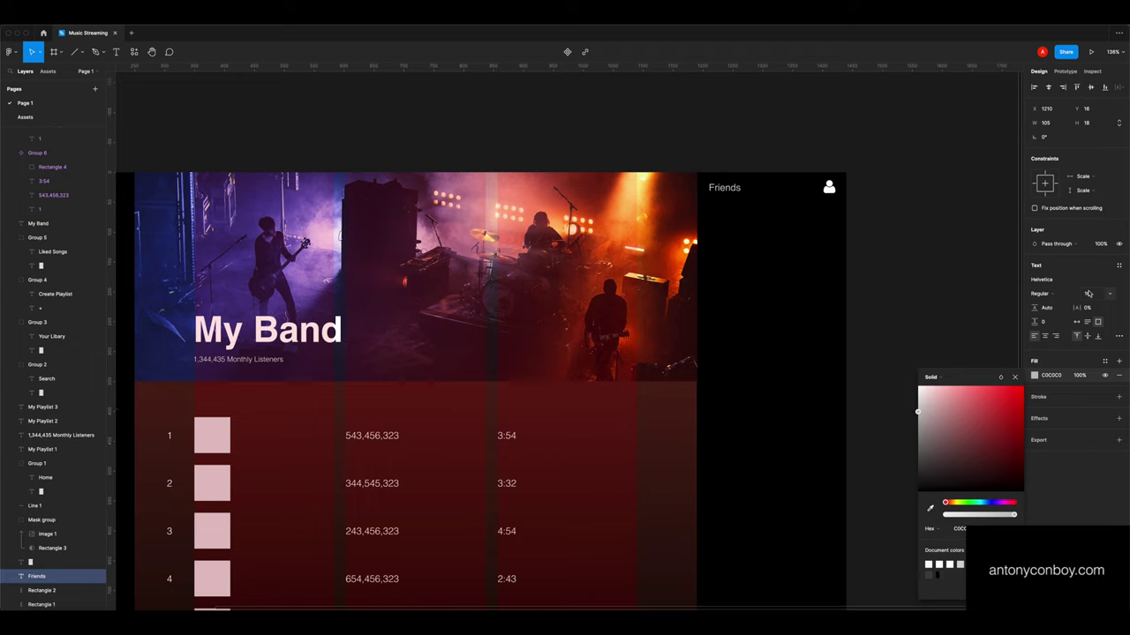
{"action": "left_click", "coordinate": [1046, 307]}
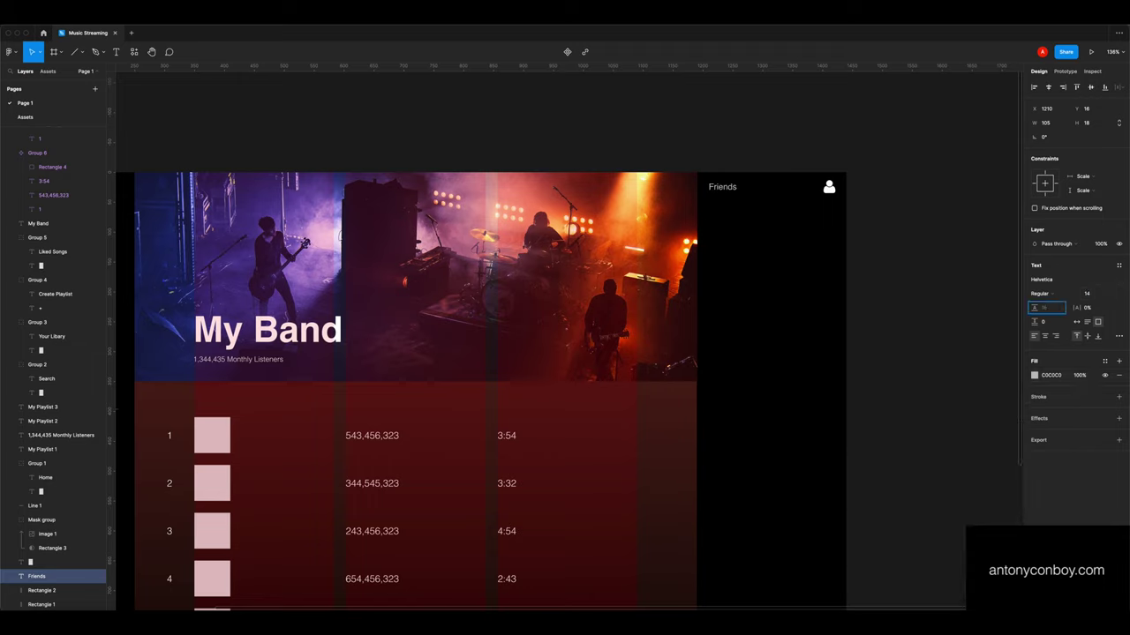
{"action": "key", "text": "Escape"}
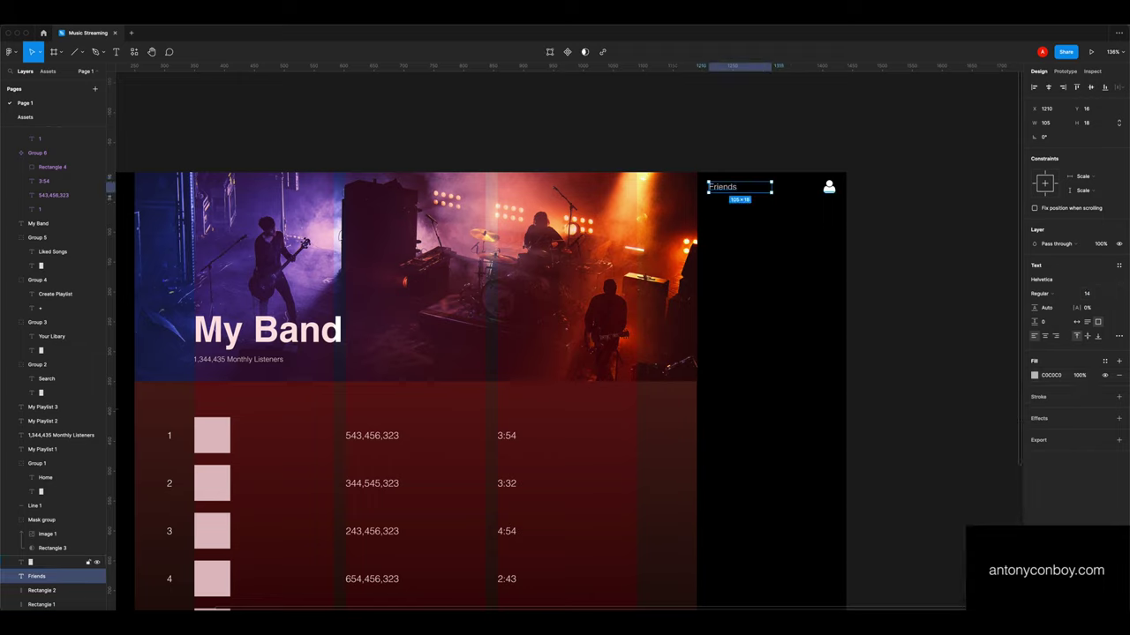
Apply the Friends label's fill C0C0C0 to the user icon
{"action": "left_click", "coordinate": [1050, 375]}
{"action": "left_click", "coordinate": [829, 187]}
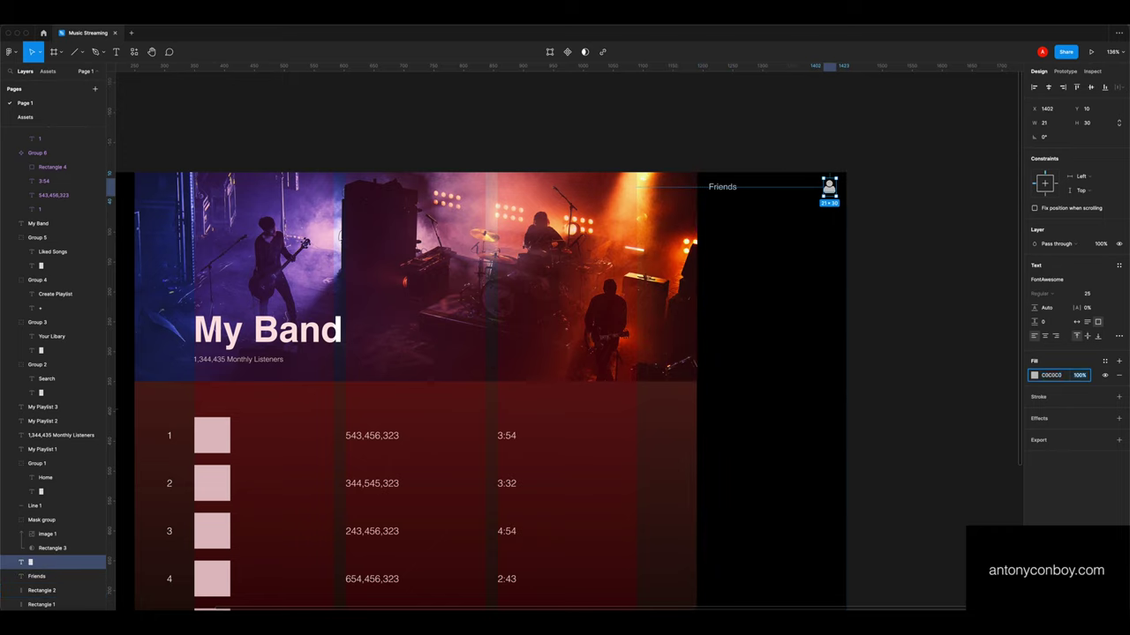
{"action": "left_click", "coordinate": [922, 305]}
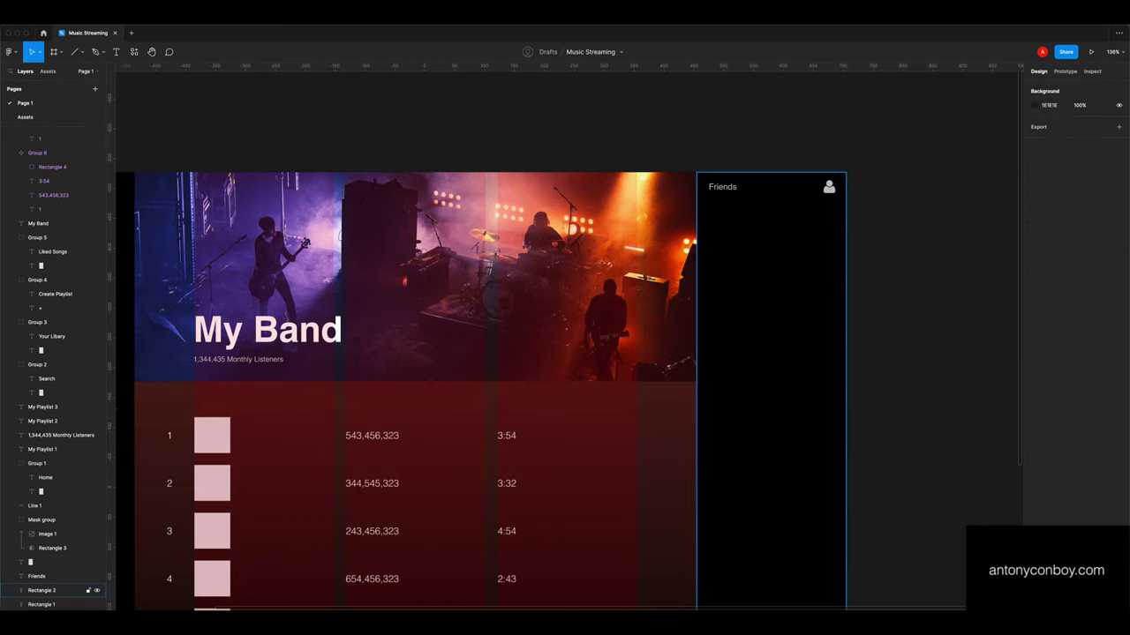
Try the Friends label slightly lower beside the user icon, and return it to Y 18
{"action": "left_click", "coordinate": [722, 187]}
{"action": "key", "text": "Down"}
{"action": "key", "text": "Down"}
{"action": "key", "text": "Down"}
{"action": "key", "text": "Down"}
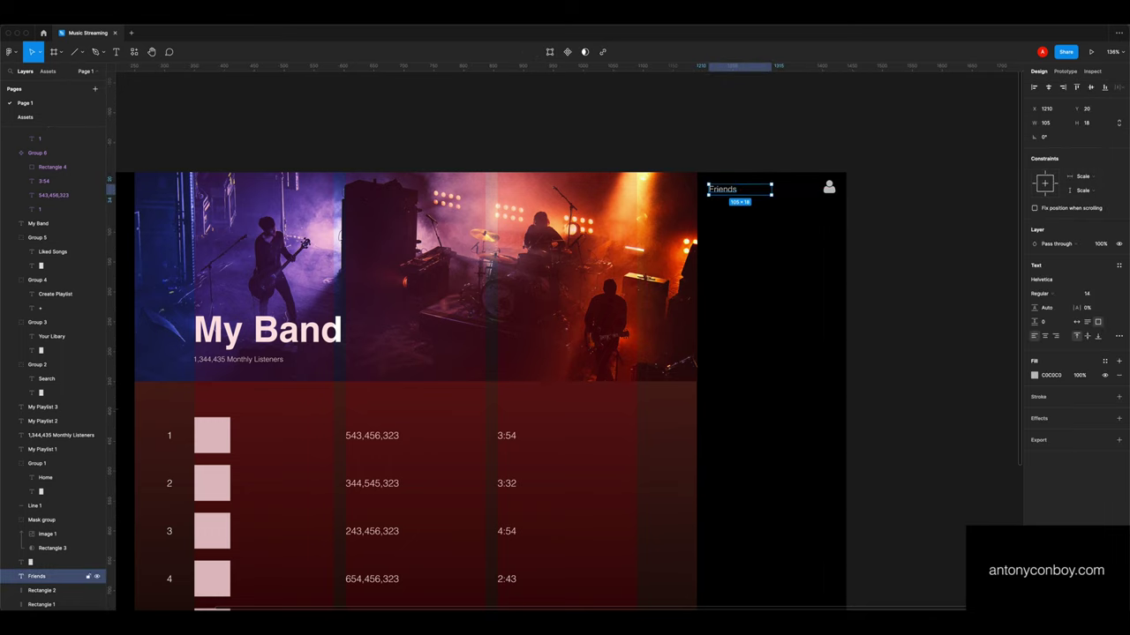
{"action": "key", "text": "Up"}
{"action": "key", "text": "Up"}
{"action": "key", "text": "Up"}
{"action": "key", "text": "Up"}
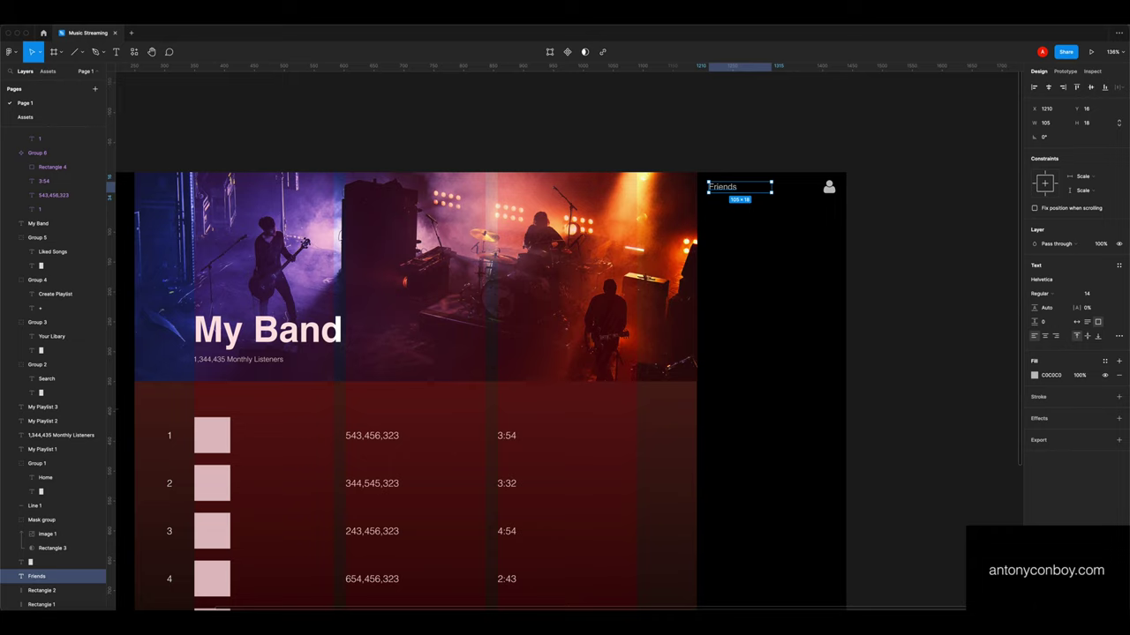
{"action": "key", "text": "Escape"}
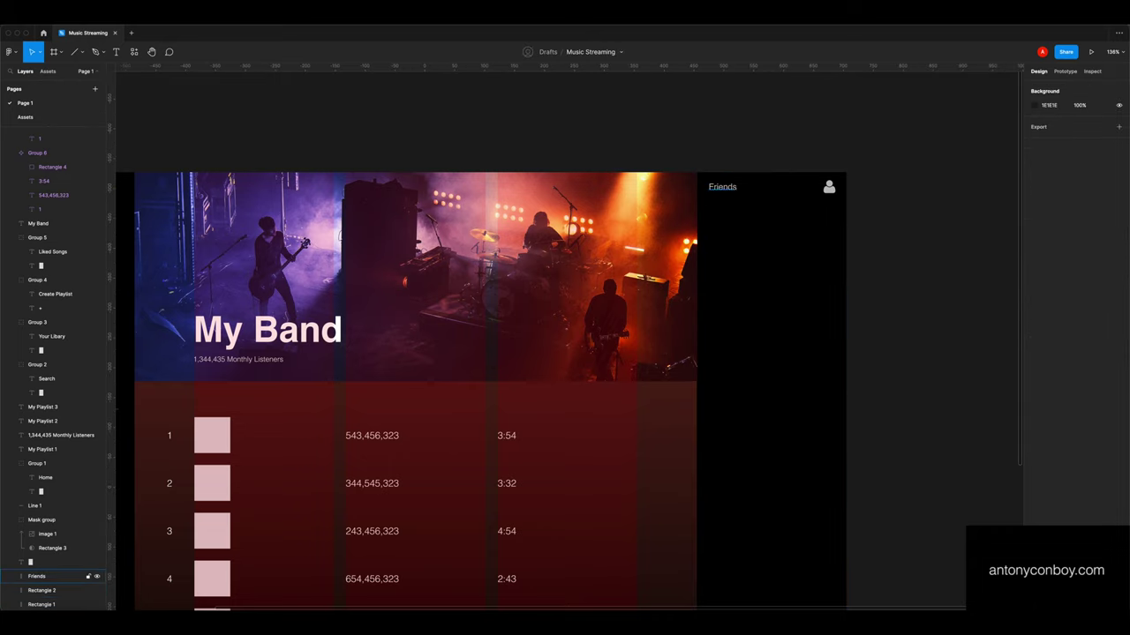
Duplicate the Friends label below at Y 62 and change the copy to Let's see what your Friends are listening to
{"action": "left_click_drag", "start_coordinate": [722, 187], "coordinate": [722, 215]}
{"action": "key", "text": "Return"}
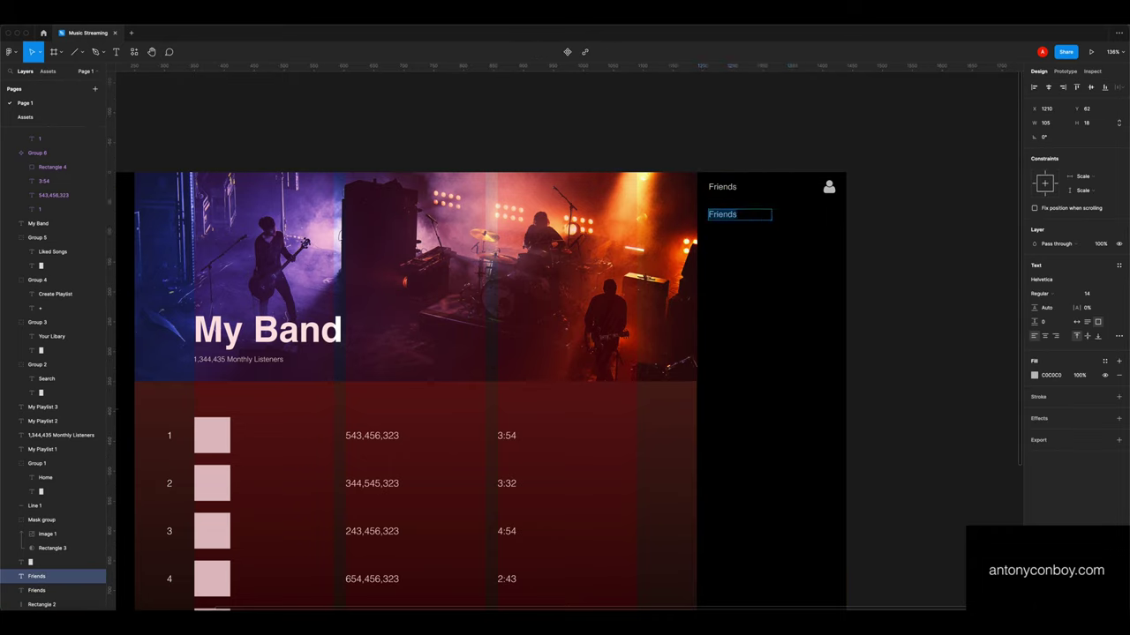
{"action": "type", "text": "Let's see what yo"}
{"action": "type", "text": "ur "}
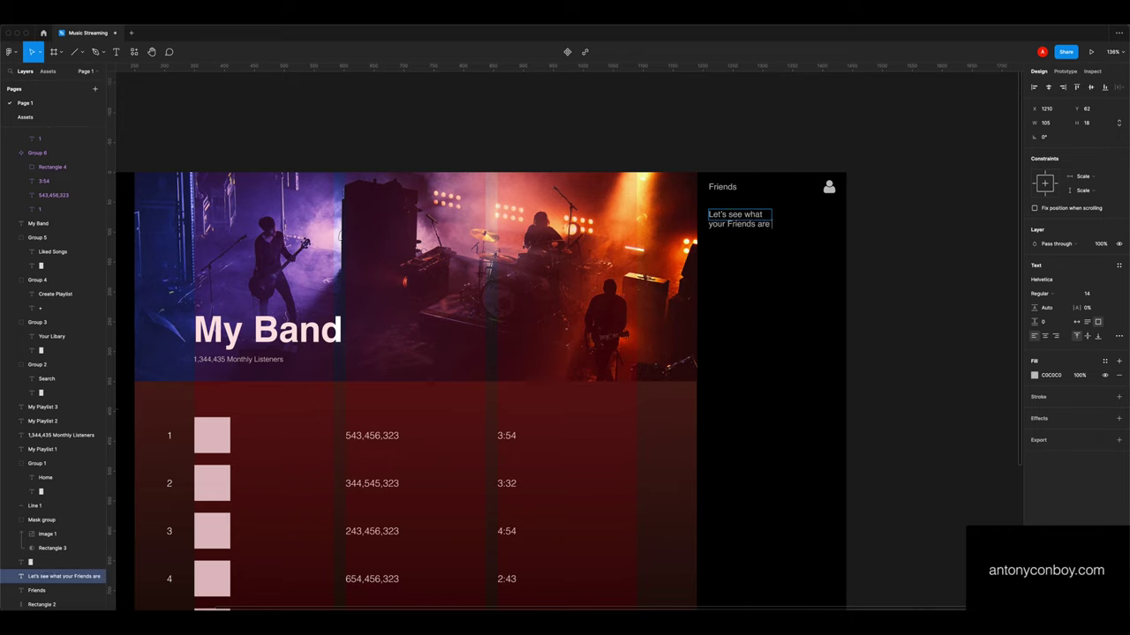
{"action": "type", "text": "ing to"}
Set the sentence to font size 12 and resize its box to about 160 × 31 px so it wraps onto two lines
{"action": "key", "text": "Escape"}
{"action": "left_click_drag", "start_coordinate": [772, 223], "coordinate": [827, 216]}
{"action": "left_click", "coordinate": [1092, 297]}
{"action": "type", "text": "12"}
{"action": "key", "text": "Tab"}
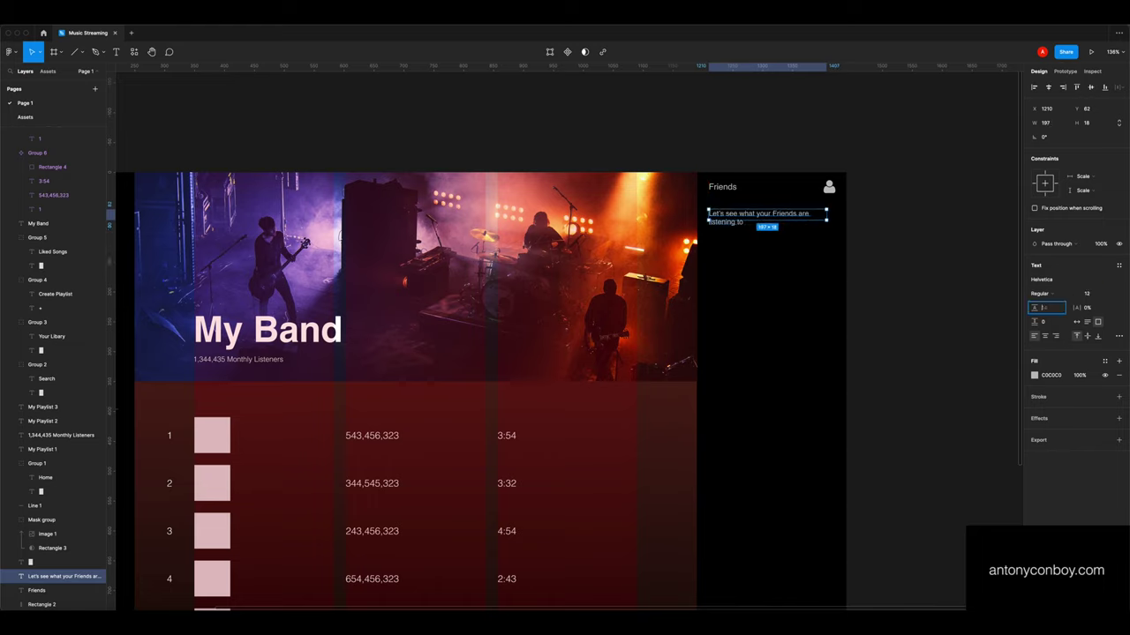
{"action": "left_click_drag", "start_coordinate": [827, 215], "coordinate": [805, 218]}
{"action": "key", "text": "Escape"}
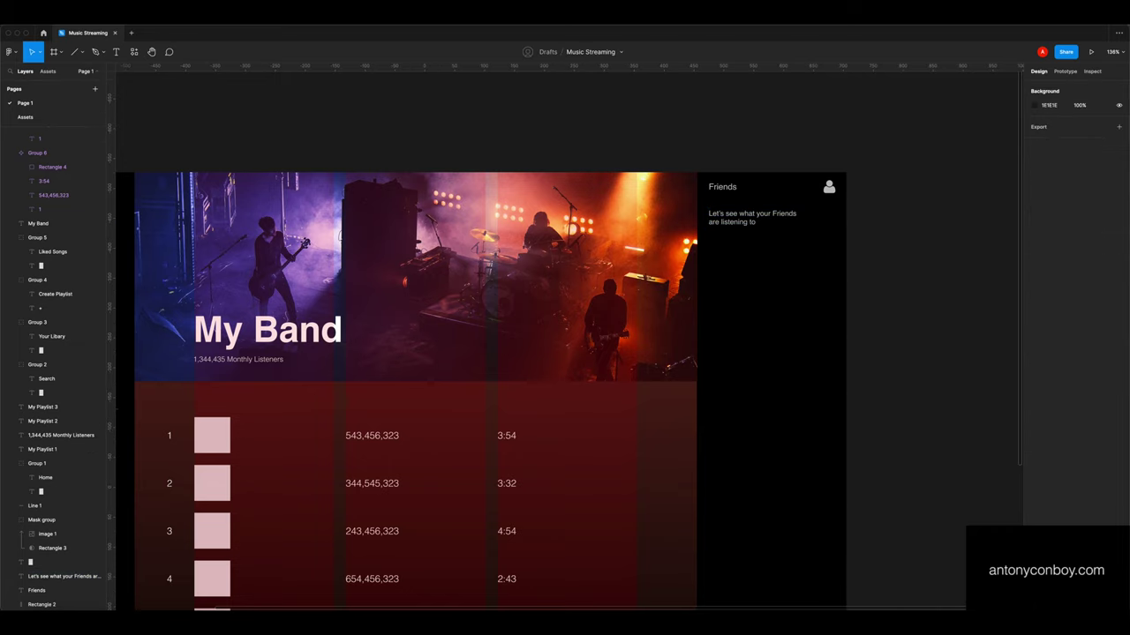
Duplicate the user icon and place the copy below the Friends sentence, near the column's inner edge
{"action": "scroll", "coordinate": [812, 188], "scroll_direction": "right", "scroll_amount": 1}
{"action": "left_click", "coordinate": [812, 184]}
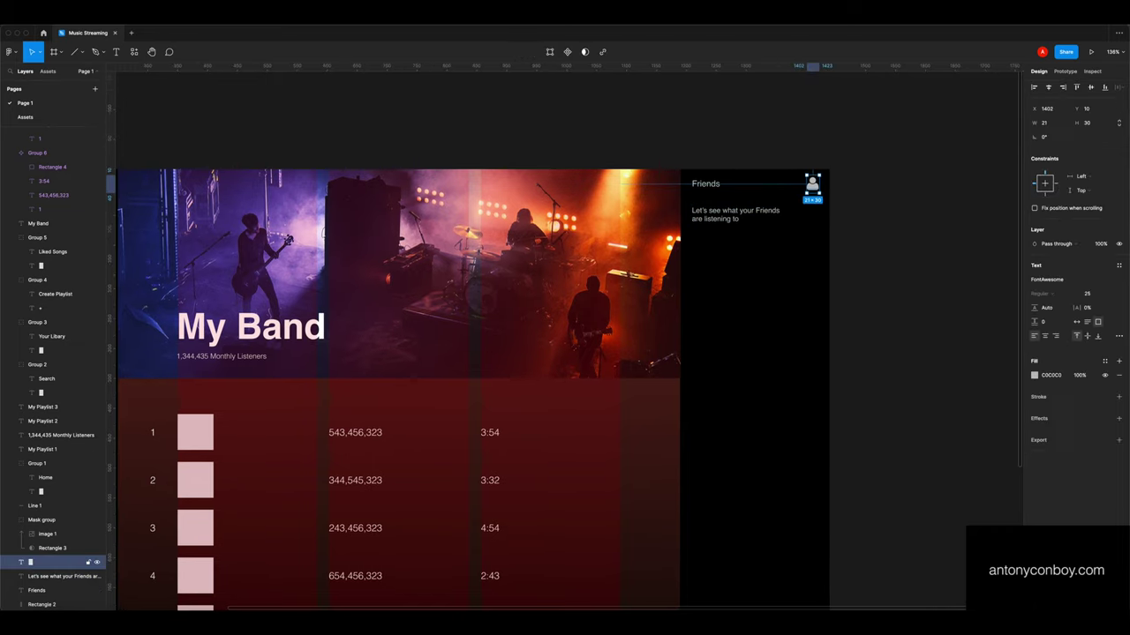
{"action": "key", "text": "ctrl+v"}
{"action": "left_click_drag", "start_coordinate": [812, 184], "coordinate": [703, 251]}
{"action": "left_click", "coordinate": [746, 283]}
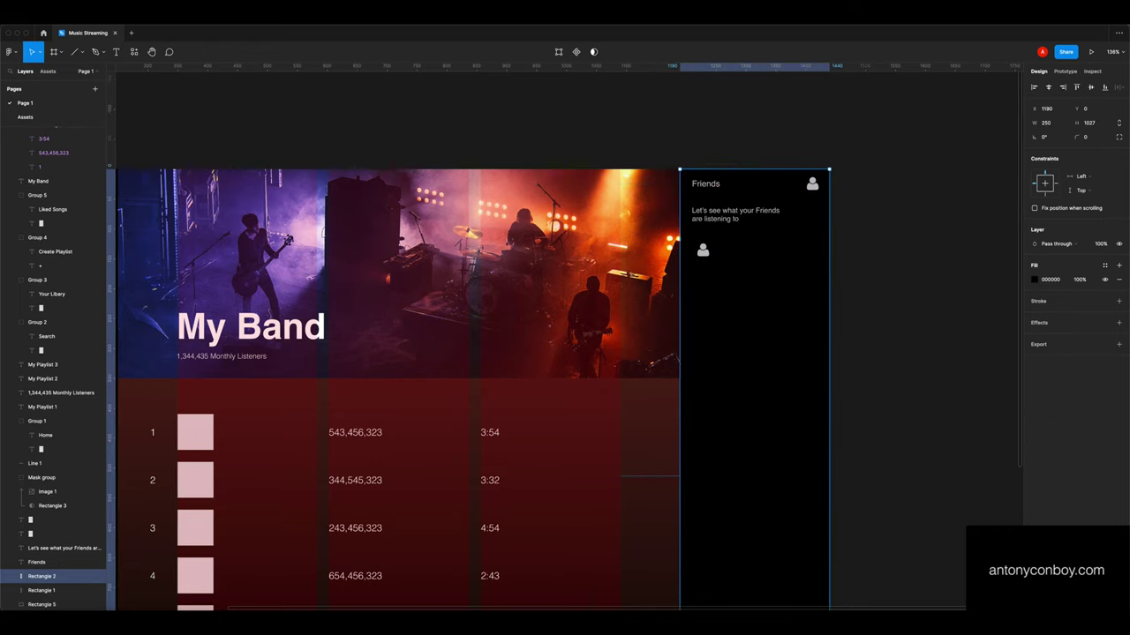
{"action": "key", "text": "Escape"}
Draw a horizontal line about 96 px long beside the copied user icon, at X 1259, Y 139
{"action": "left_click", "coordinate": [82, 52]}
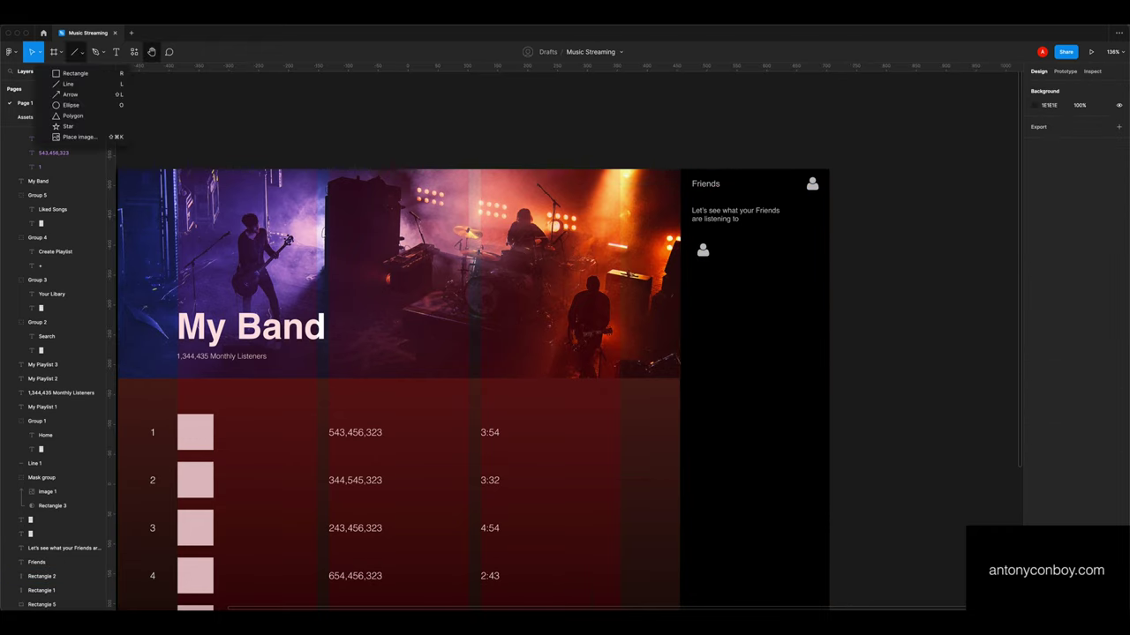
{"action": "left_click", "coordinate": [68, 84]}
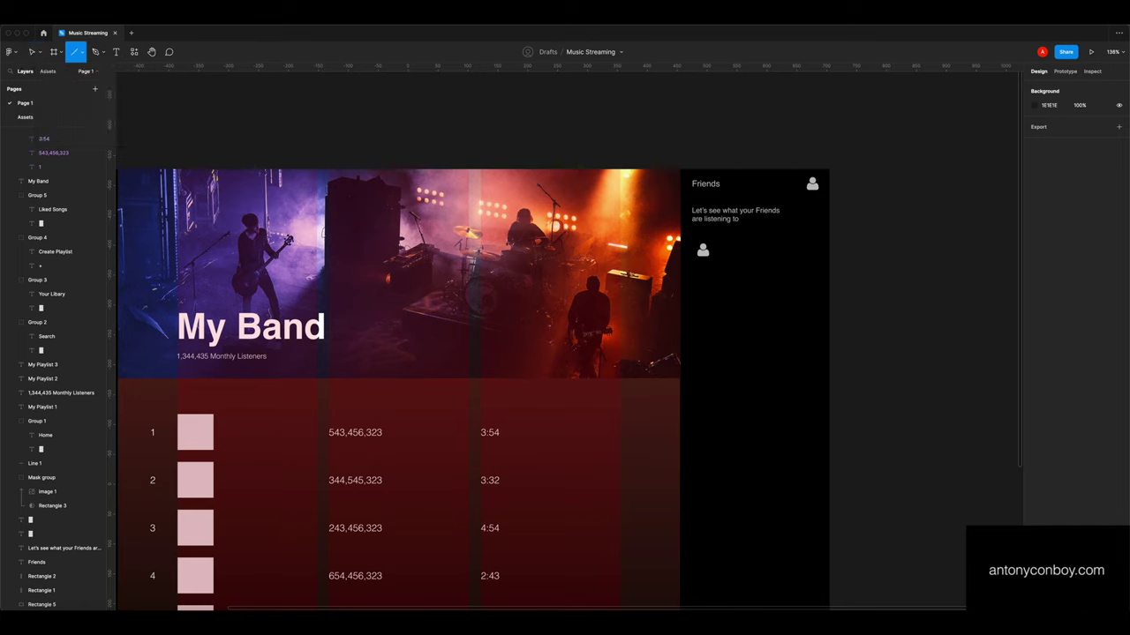
{"action": "left_click_drag", "start_coordinate": [721, 252], "coordinate": [779, 252]}
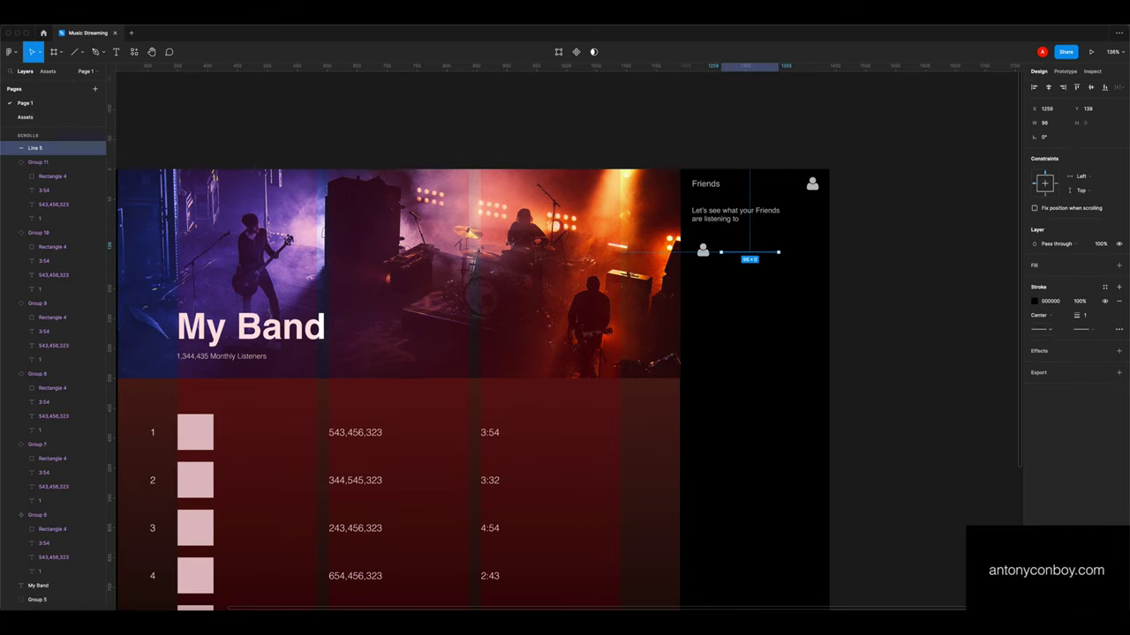
Style the line with a 6 px stroke, rounded ends and the dark grey colour 494949
{"action": "left_click", "coordinate": [1084, 315]}
{"action": "key", "text": "Return"}
{"action": "left_click", "coordinate": [1041, 330]}
{"action": "left_click", "coordinate": [1062, 400]}
{"action": "left_click", "coordinate": [1035, 300]}
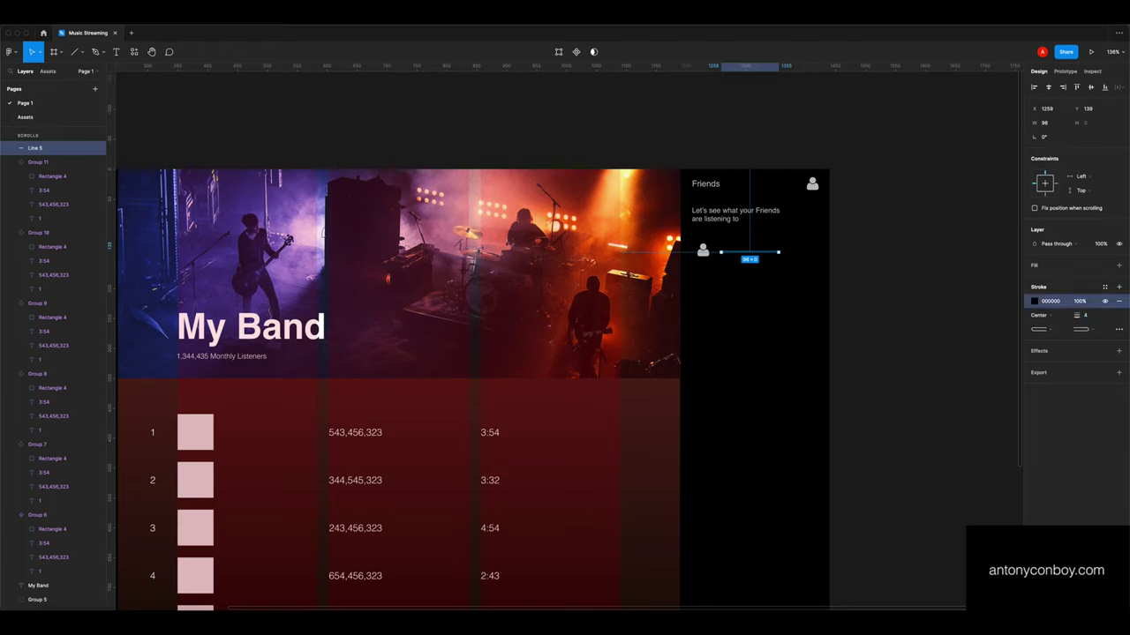
{"action": "left_click", "coordinate": [1034, 301]}
{"action": "mouse_move", "coordinate": [918, 416]}
{"action": "left_mouse_down"}
{"action": "mouse_move", "coordinate": [918, 354]}
{"action": "mouse_move", "coordinate": [918, 387]}
{"action": "left_mouse_up"}
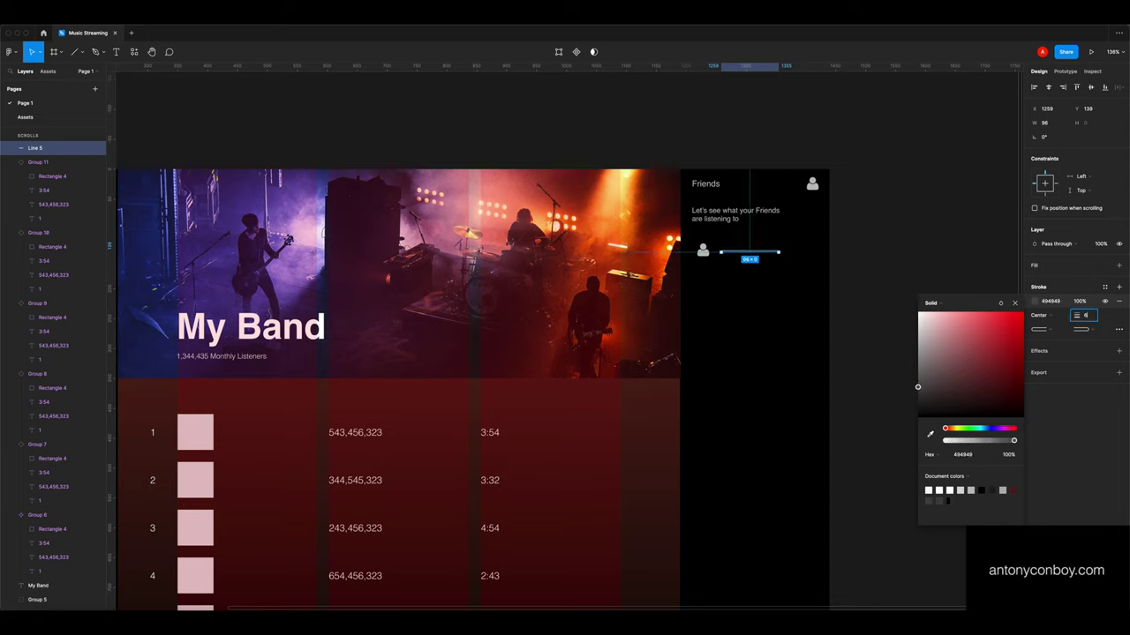
{"action": "key", "text": "Return"}
{"action": "key", "text": "Escape"}
Move the grey bar to X 1251, Y 133, shorten it, and add a 35 px wide copy beneath it at Y 143
{"action": "scroll", "coordinate": [745, 252], "scroll_direction": "up", "scroll_amount": 5}
{"action": "left_click", "coordinate": [749, 248]}
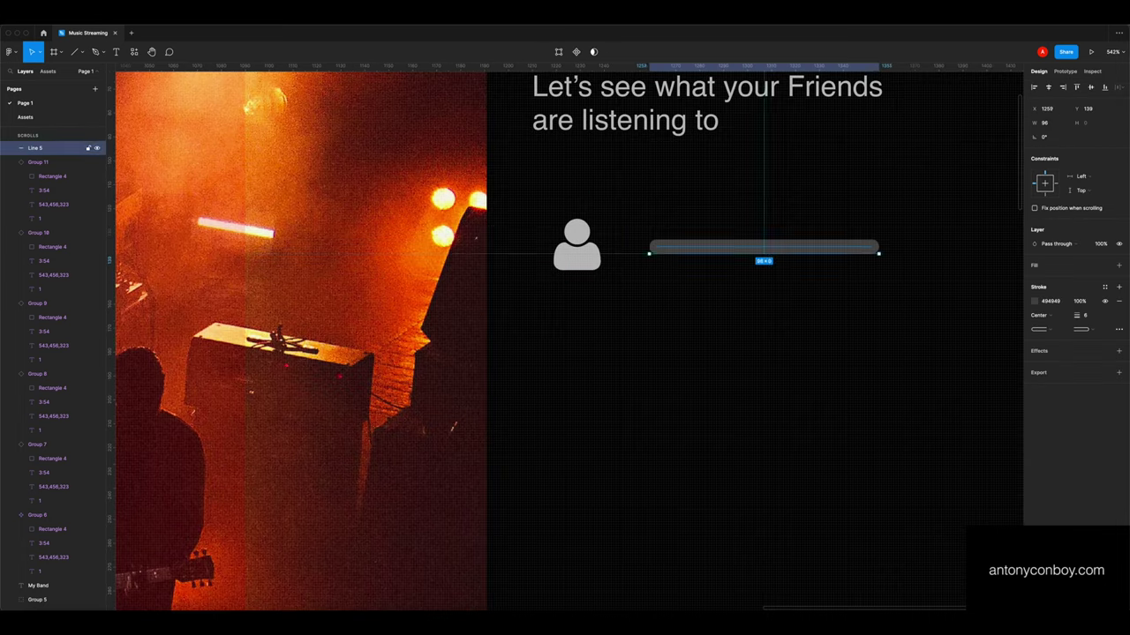
{"action": "left_click_drag", "start_coordinate": [749, 248], "coordinate": [729, 234]}
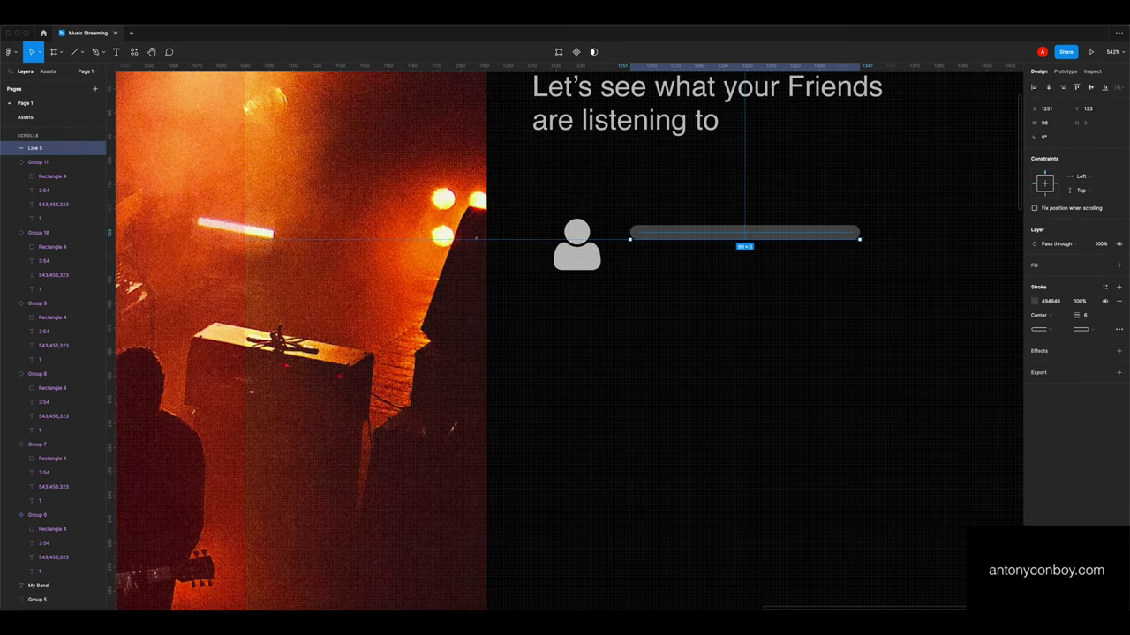
{"action": "left_click_drag", "start_coordinate": [859, 239], "coordinate": [713, 263]}
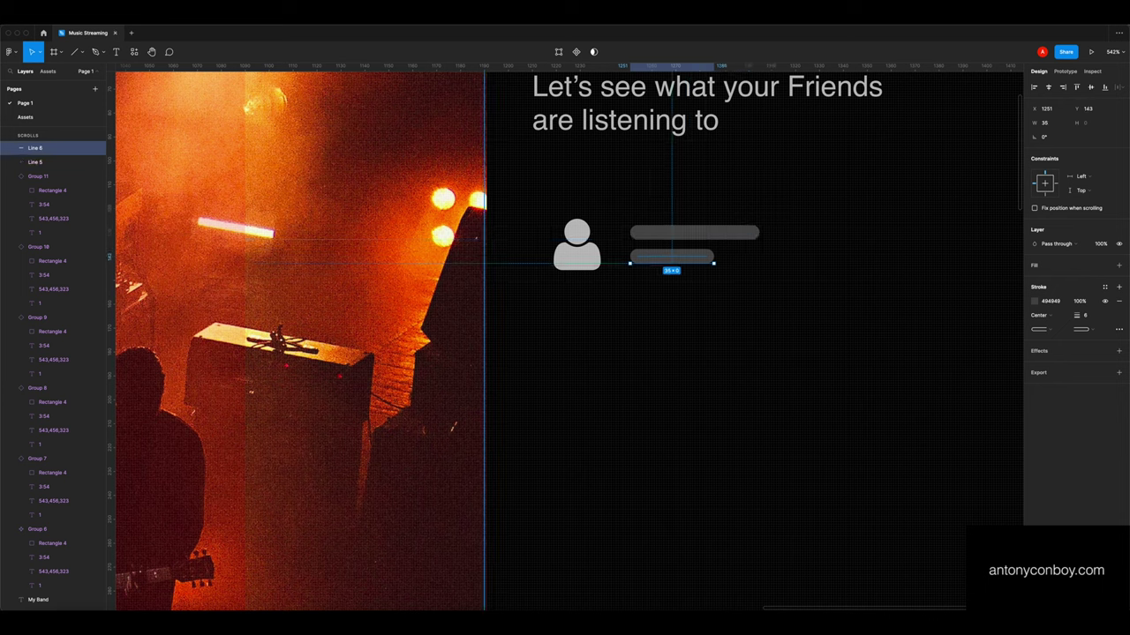
Group the user icon with its two grey bars and duplicate the group twice below for three friend rows
{"action": "left_click", "coordinate": [694, 233], "text": "shift"}
{"action": "left_click", "coordinate": [579, 254], "text": "shift"}
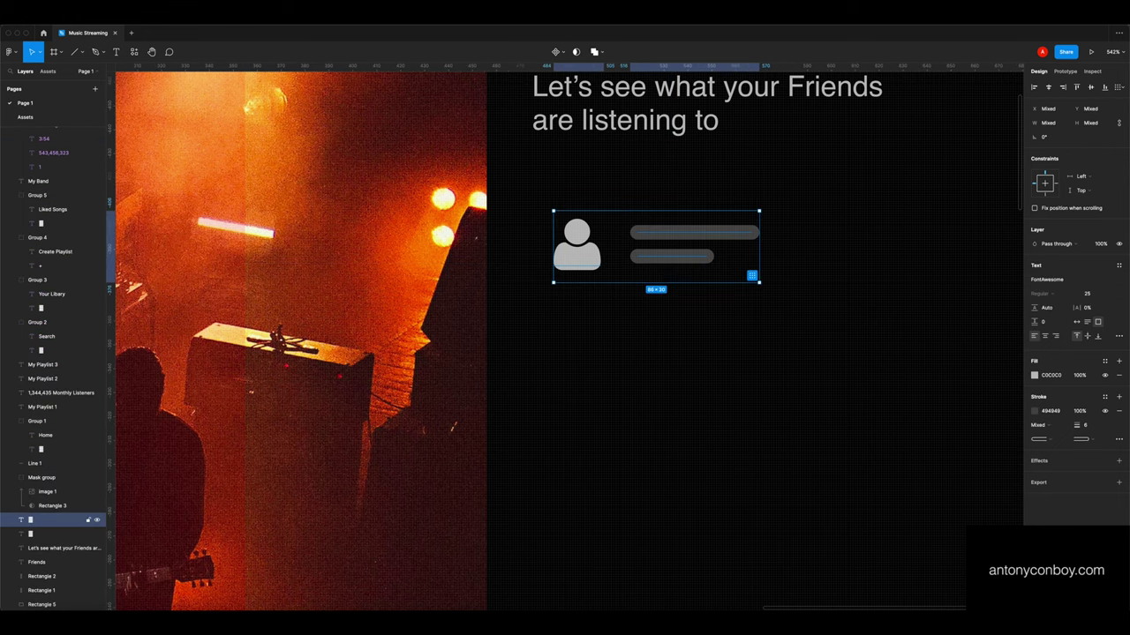
{"action": "key", "text": "super+g"}
{"action": "left_click_drag", "start_coordinate": [579, 254], "coordinate": [579, 445], "text": "alt"}
{"action": "key", "text": "super+minus"}
{"action": "key", "text": "super+minus"}
{"action": "scroll", "coordinate": [564, 339], "scroll_direction": "down", "scroll_amount": 2}
{"action": "key", "text": "Escape"}
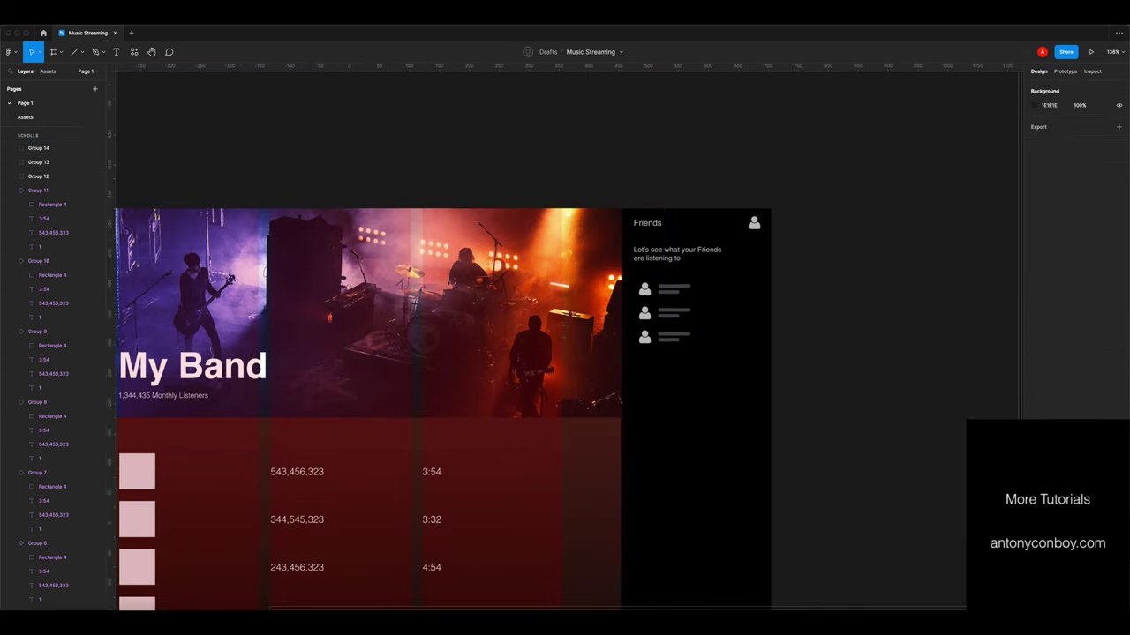
Duplicate the Friends sentence below the third friend row, at X 1210, Y 259
{"action": "scroll", "coordinate": [565, 339], "scroll_direction": "down", "scroll_amount": 2}
{"action": "scroll", "coordinate": [441, 370], "scroll_direction": "right", "scroll_amount": 2}
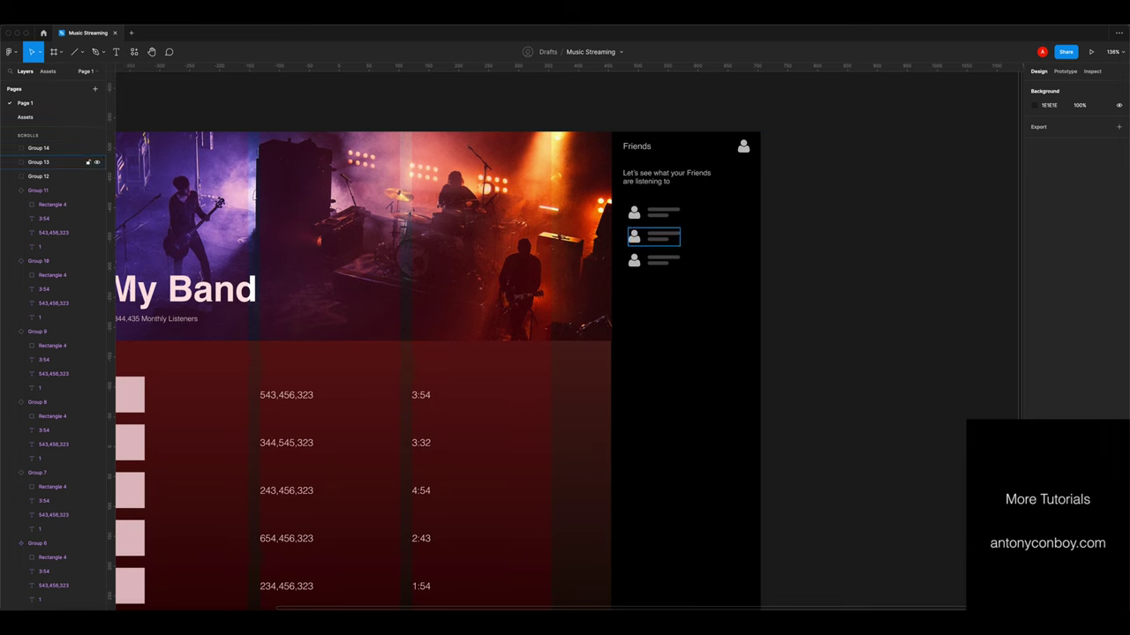
{"action": "left_click_drag", "start_coordinate": [667, 176], "coordinate": [669, 295]}
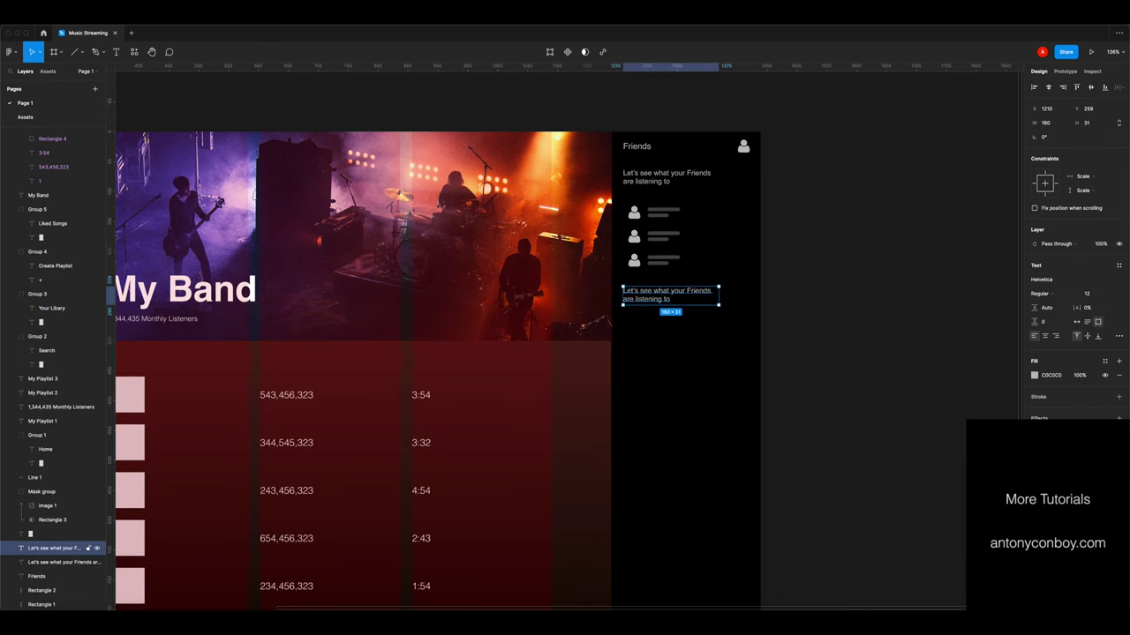
Replace the duplicated sentence below the friend rows with "Go to settings and enable social with the button here"
{"action": "key", "text": "Return"}
{"action": "type", "text": "Go to settings and enable"}
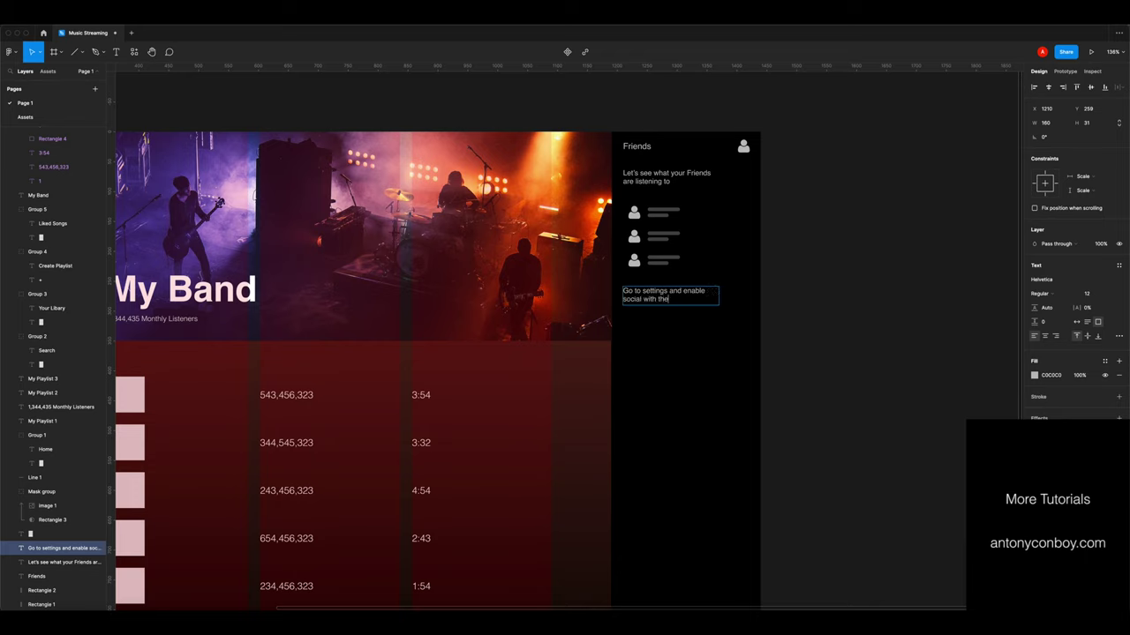
{"action": "left_click", "coordinate": [820, 266]}
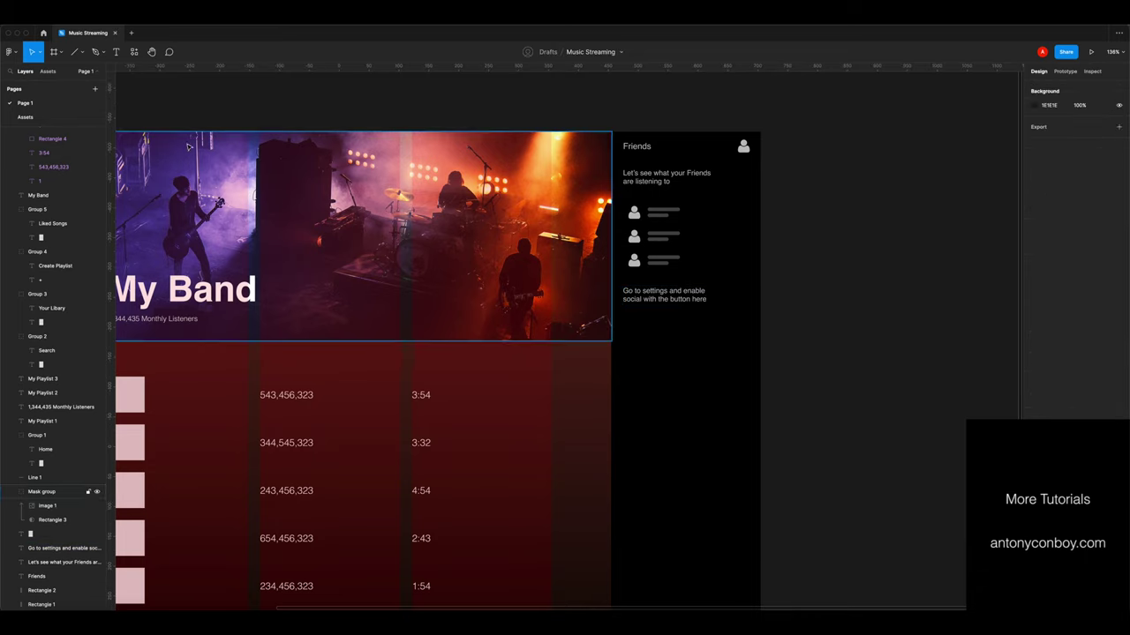
Draw a rectangle about 185 × 45 px beneath the settings sentence in the Friends column
{"action": "left_click", "coordinate": [83, 53]}
{"action": "left_click", "coordinate": [80, 76]}
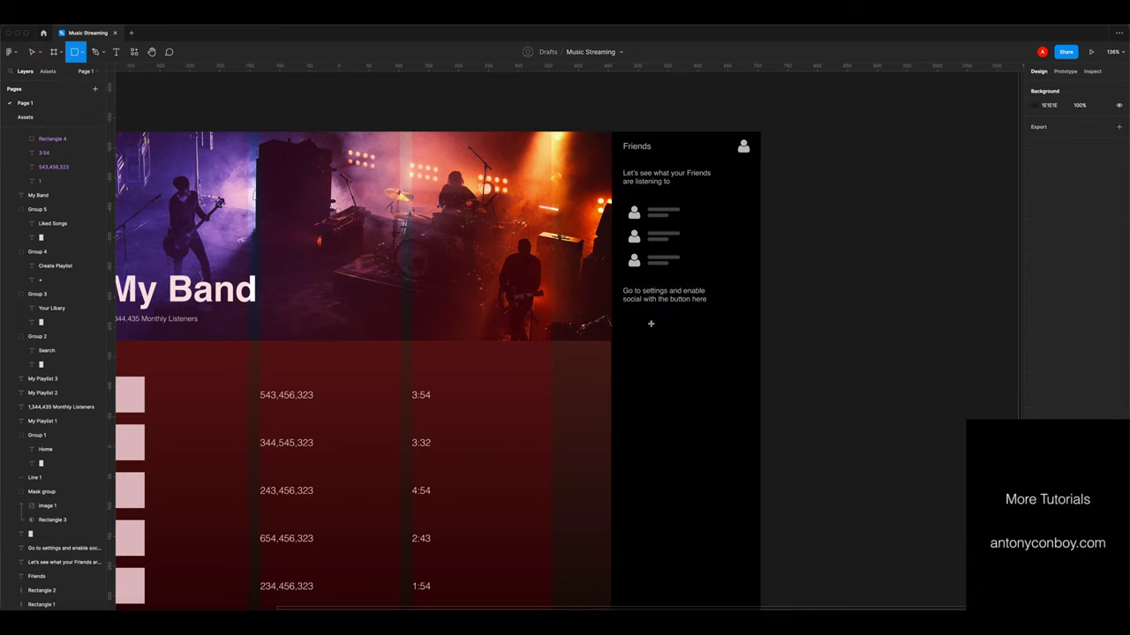
{"action": "left_click_drag", "start_coordinate": [629, 318], "coordinate": [740, 346]}
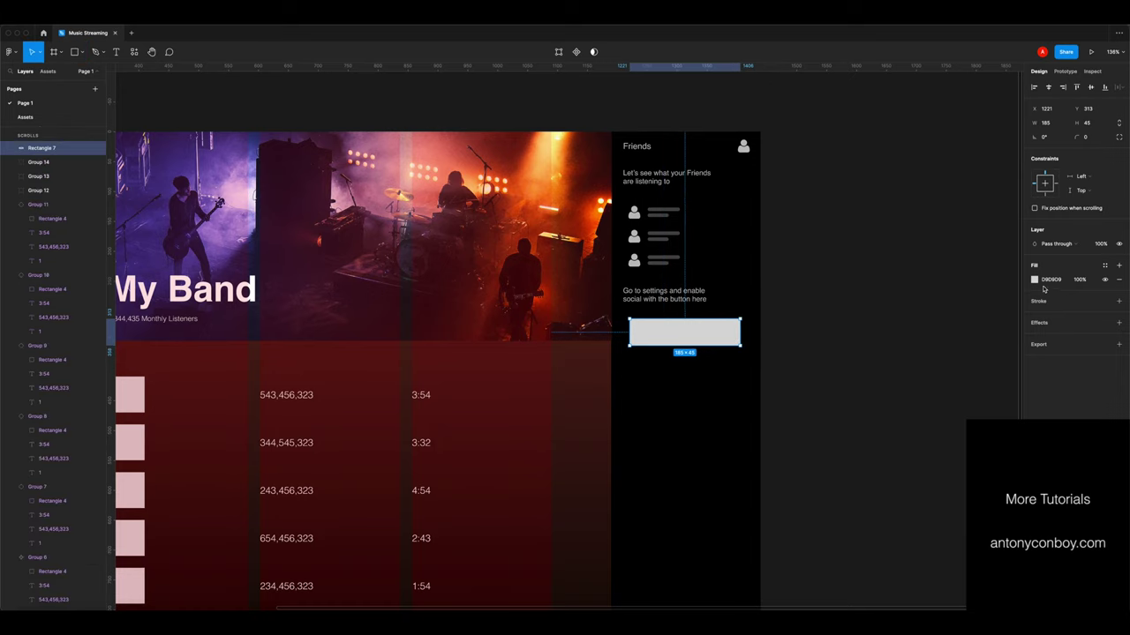
Fill the new rectangle with white FFFFFF and give it a corner radius of 50
{"action": "left_click", "coordinate": [1034, 280]}
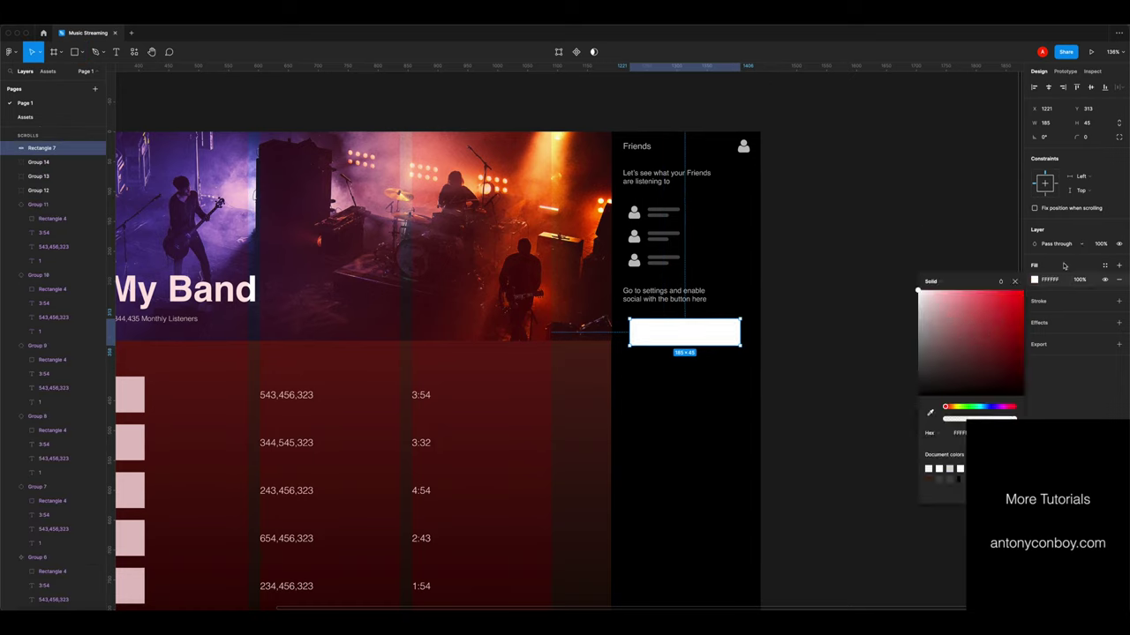
{"action": "left_click", "coordinate": [1099, 137]}
{"action": "type", "text": "50"}
{"action": "key", "text": "Return"}
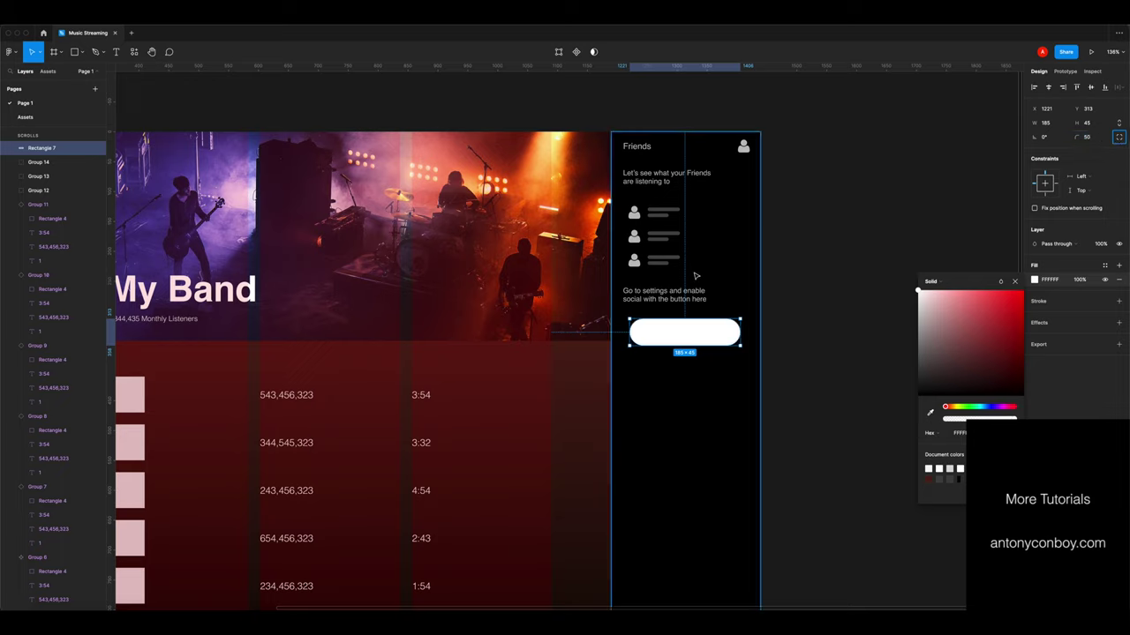
{"action": "left_click_drag", "start_coordinate": [709, 343], "coordinate": [711, 343]}
{"action": "left_click", "coordinate": [775, 312]}
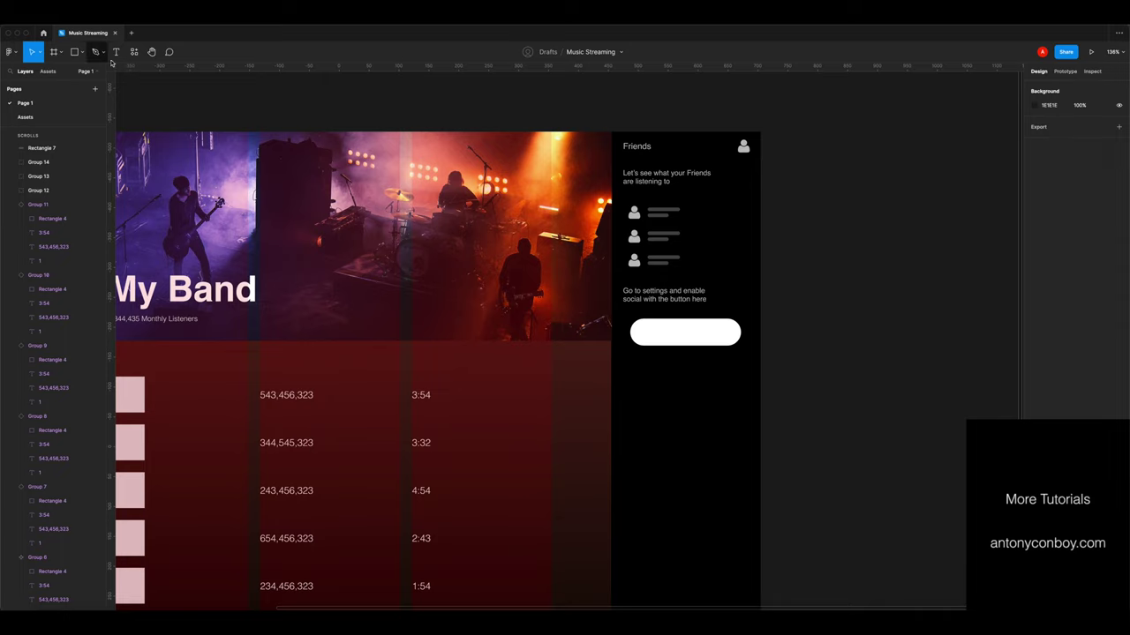
Add a text box about 70 × 20 px on the white button reading SETTINGS in Helvetica Bold
{"action": "key", "text": "t"}
{"action": "left_click_drag", "start_coordinate": [658, 327], "coordinate": [699, 338]}
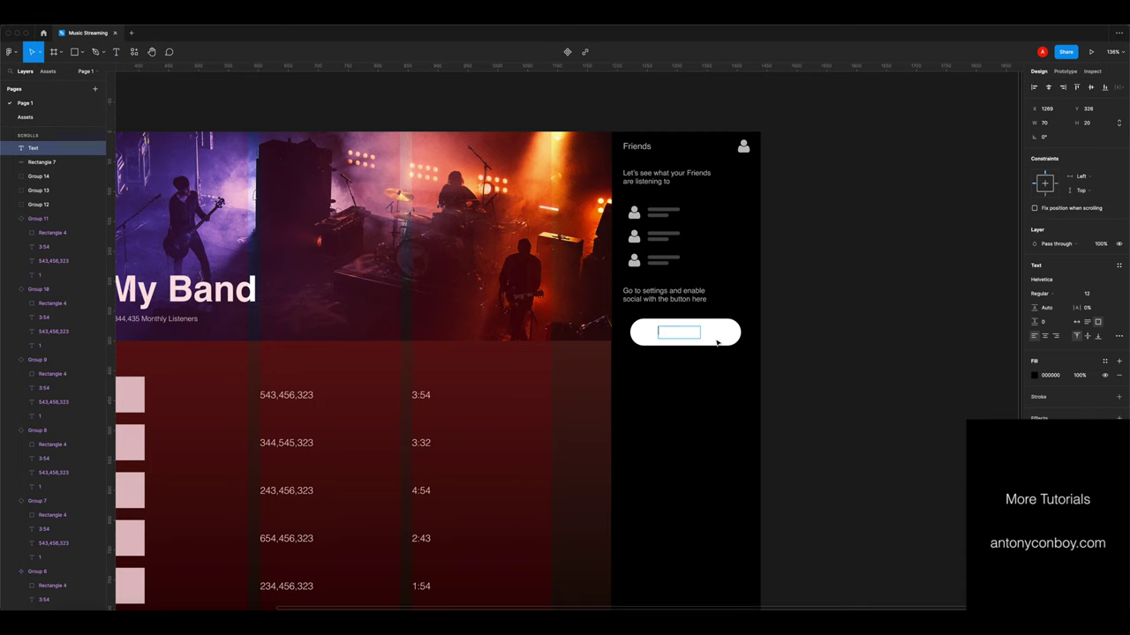
{"action": "type", "text": "Settings"}
{"action": "key", "text": "ctrl+a"}
{"action": "key", "text": "BackSpace"}
{"action": "type", "text": "SETTI"}
{"action": "key", "text": "BackSpace"}
{"action": "key", "text": "ctrl+a"}
{"action": "left_click", "coordinate": [1053, 294]}
{"action": "left_click", "coordinate": [1058, 306]}
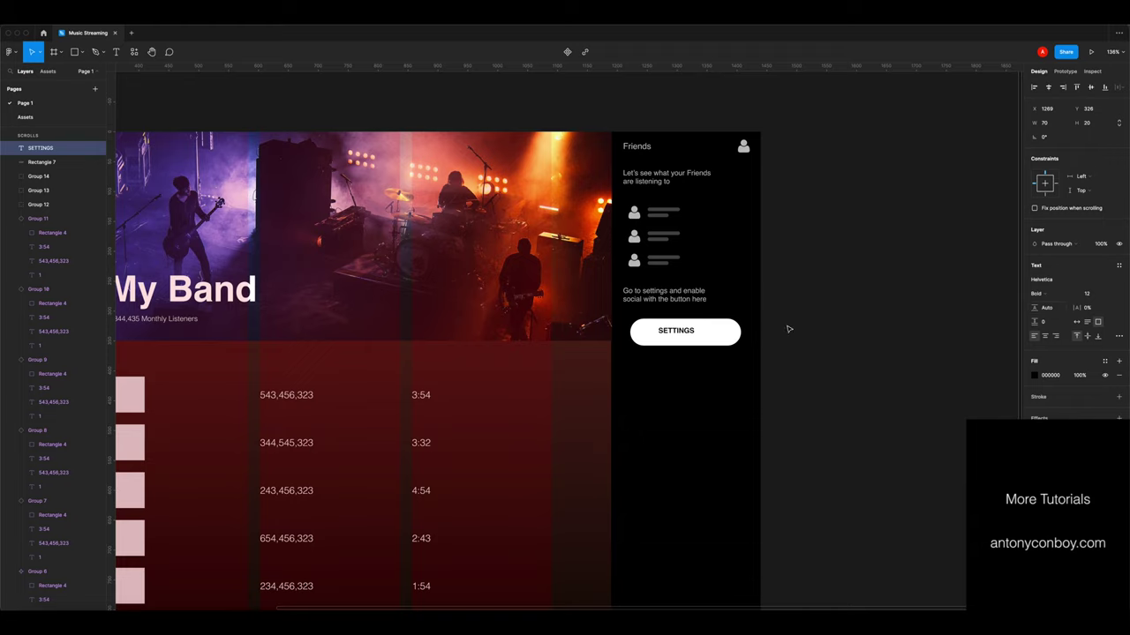
Set the SETTINGS label's letter spacing to 20%, widen its box to 81 px and centre the text within it
{"action": "left_click", "coordinate": [1082, 307]}
{"action": "left_click", "coordinate": [1084, 307]}
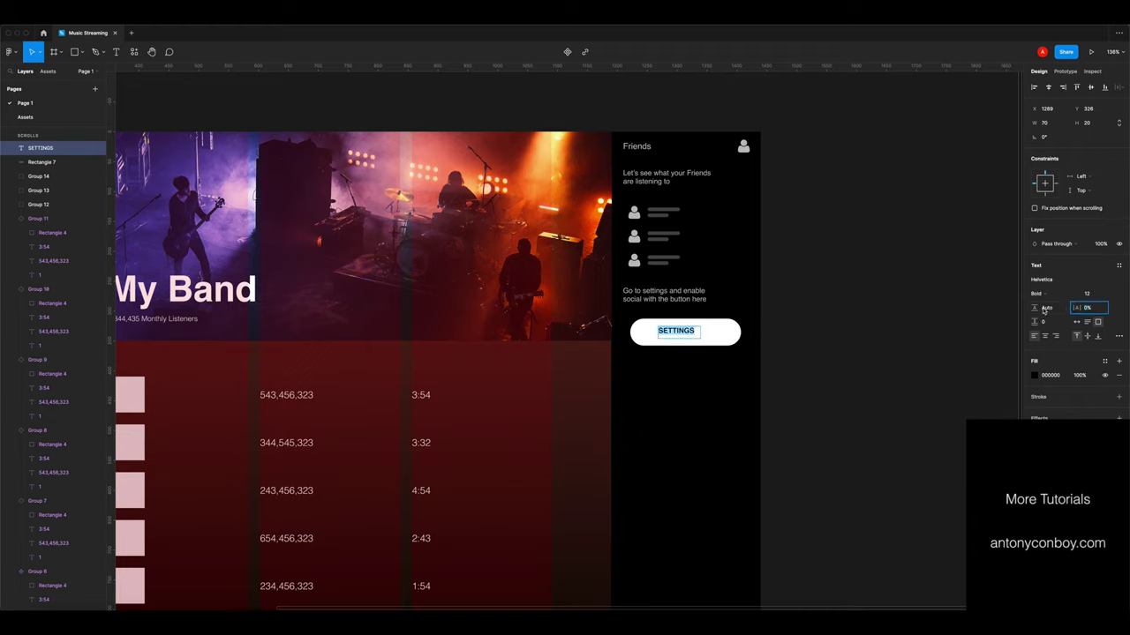
{"action": "key", "text": "Tab"}
{"action": "left_click", "coordinate": [787, 299]}
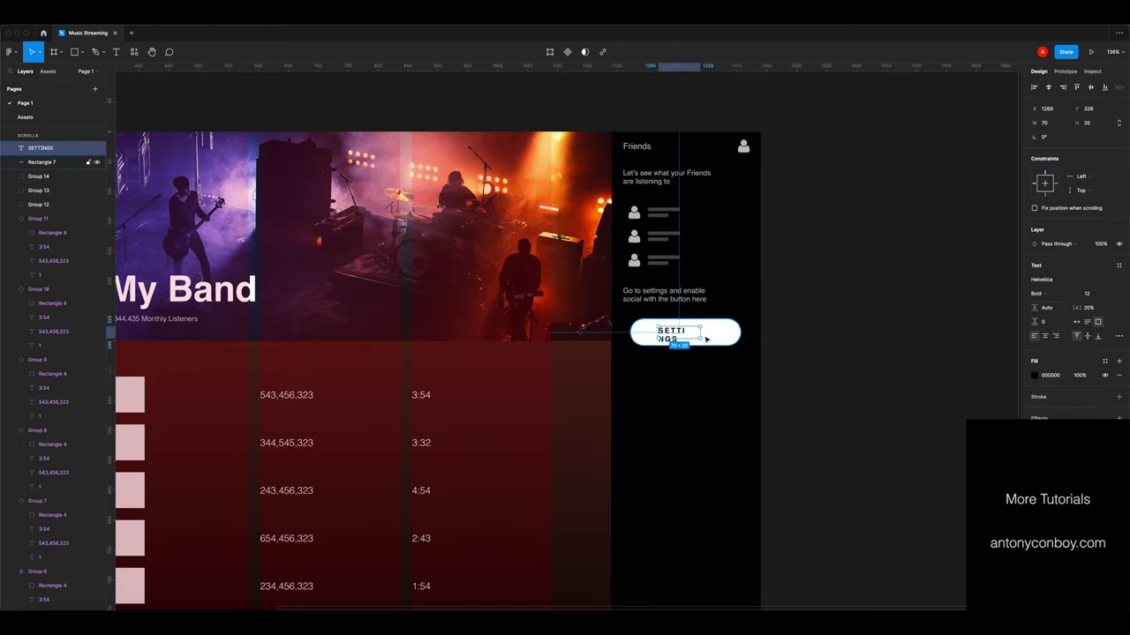
{"action": "left_click_drag", "start_coordinate": [700, 332], "coordinate": [707, 333]}
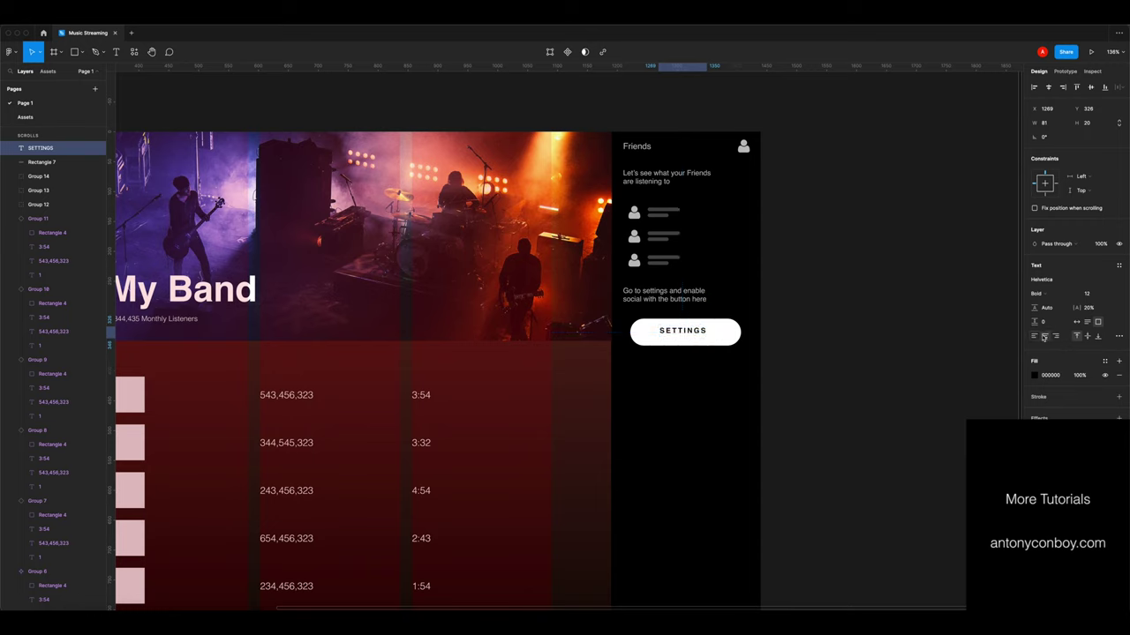
Centre the SETTINGS label horizontally and vertically on the white button, with its text aligned to the middle of its box
{"action": "left_click", "coordinate": [717, 338]}
{"action": "left_click", "coordinate": [699, 332], "text": "shift"}
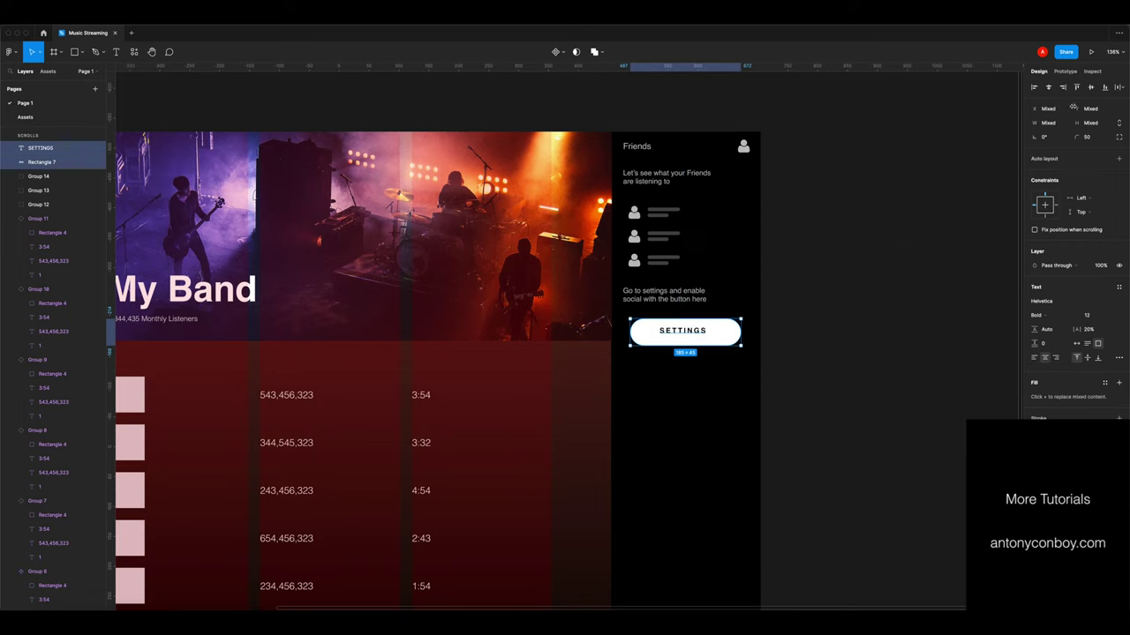
{"action": "left_click", "coordinate": [1049, 88]}
{"action": "left_click", "coordinate": [1091, 88]}
{"action": "left_click", "coordinate": [901, 200]}
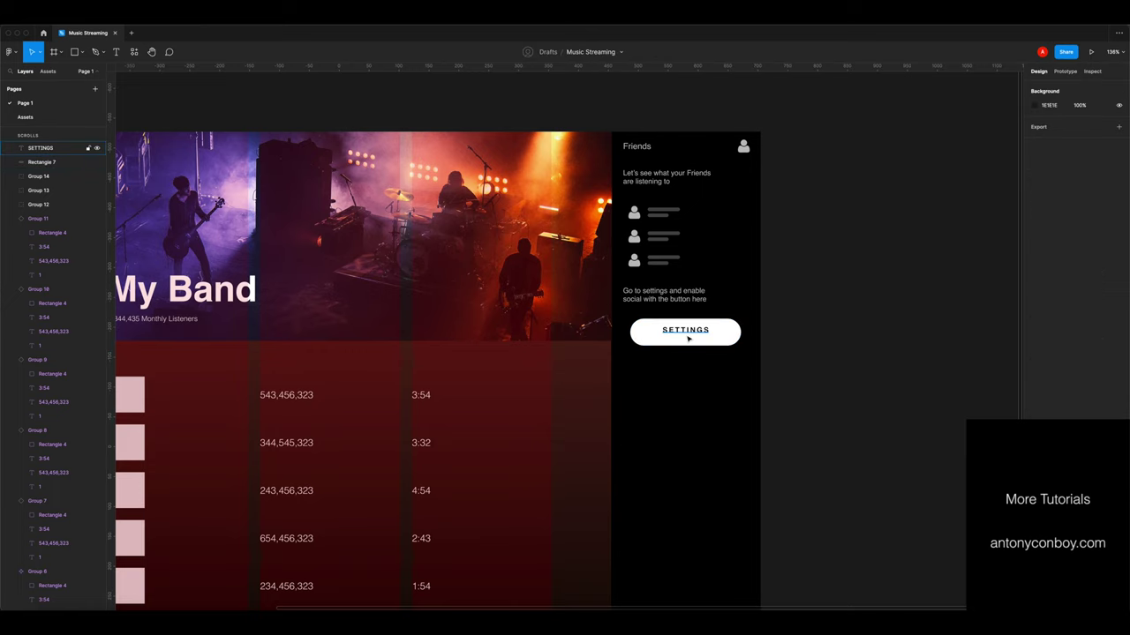
{"action": "left_click", "coordinate": [688, 337]}
{"action": "left_click", "coordinate": [1087, 336]}
{"action": "left_click", "coordinate": [861, 345]}
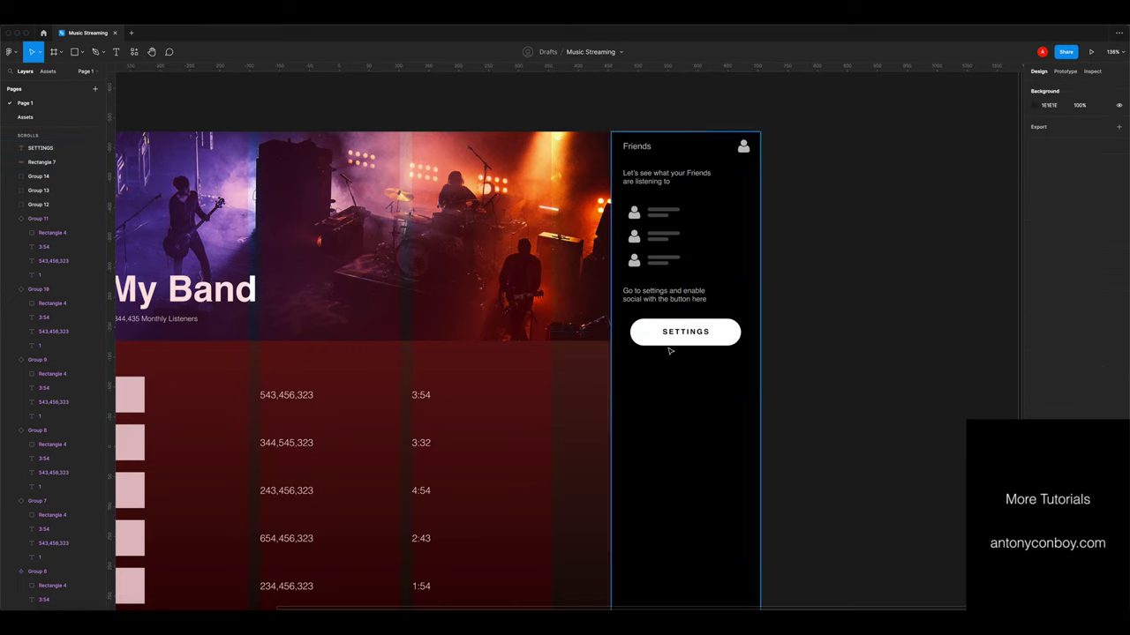
Copy the cassette image from the Assets page and return to Page 1
{"action": "left_click", "coordinate": [518, 345], "text": "alt+super"}
{"action": "left_click_drag", "start_coordinate": [528, 369], "coordinate": [646, 346]}
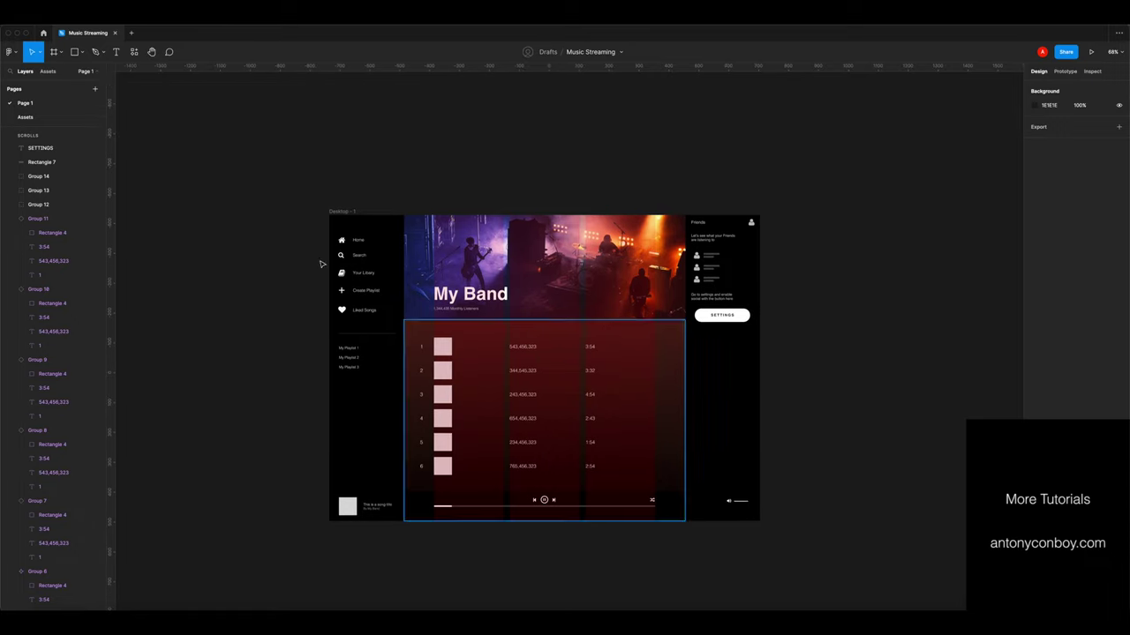
{"action": "left_click", "coordinate": [26, 118]}
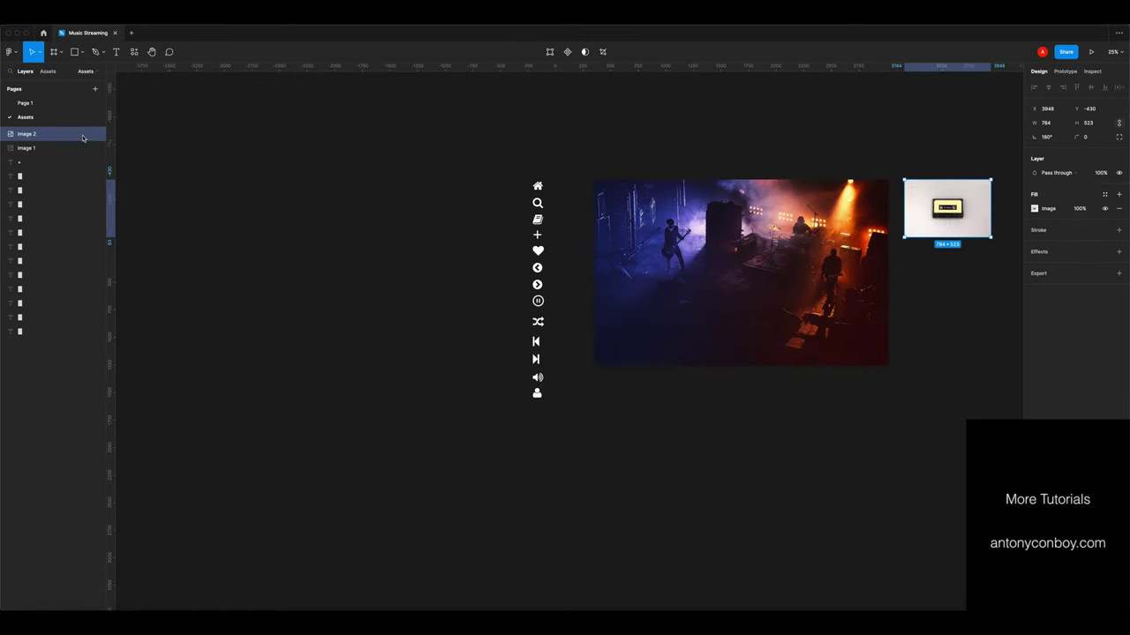
{"action": "left_click", "coordinate": [25, 103]}
{"action": "scroll", "coordinate": [440, 349], "scroll_direction": "up", "scroll_amount": 5}
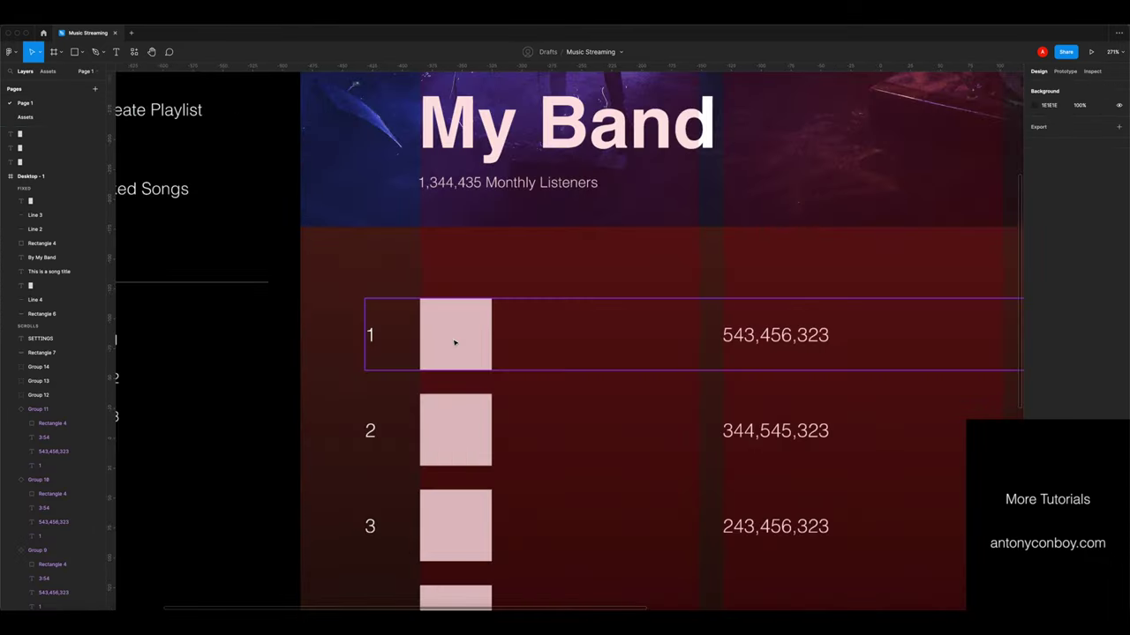
{"action": "double_click", "coordinate": [455, 338]}
{"action": "key", "text": "super+v"}
{"action": "key", "text": "super+z"}
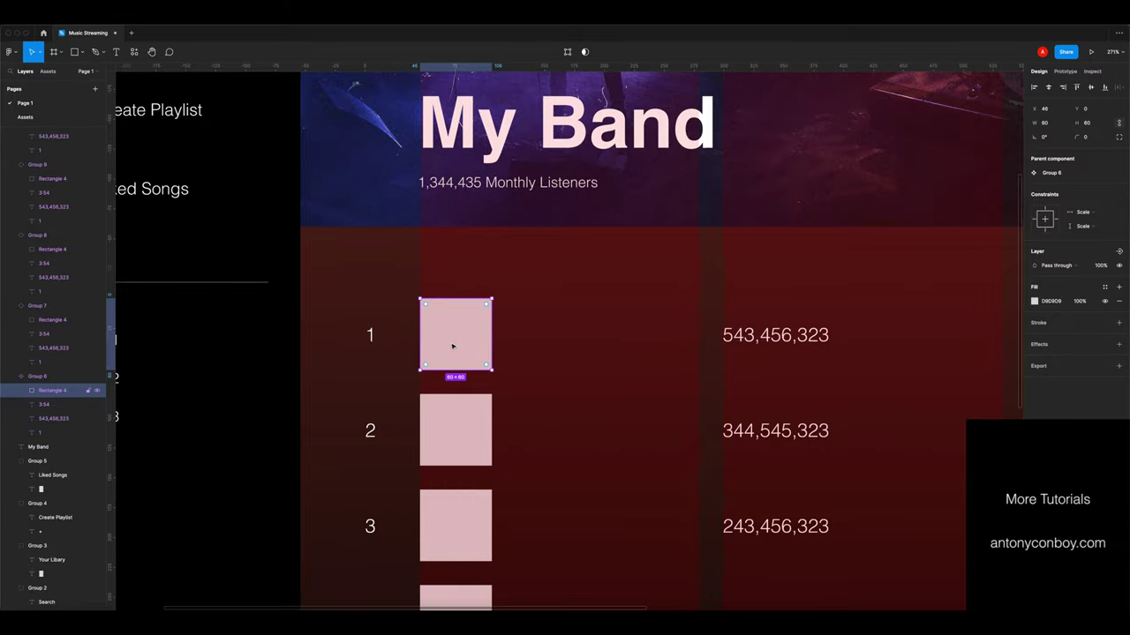
Paste the cassette image into the first song row's component and scale it down proportionally to about 45 px high
{"action": "left_click", "coordinate": [471, 341]}
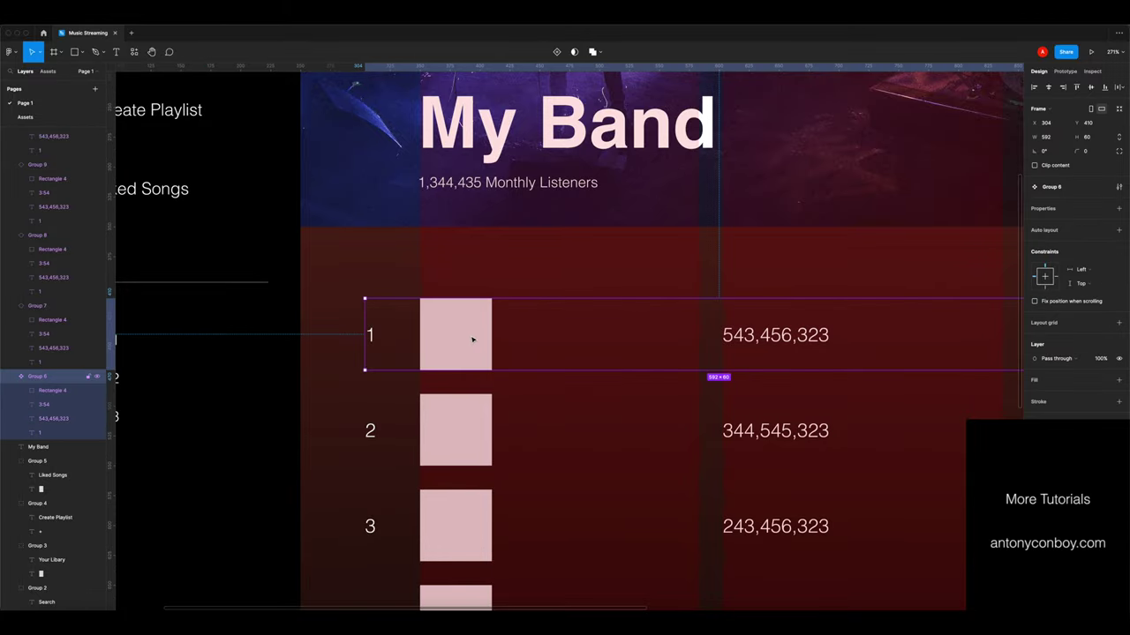
{"action": "key", "text": "super+v"}
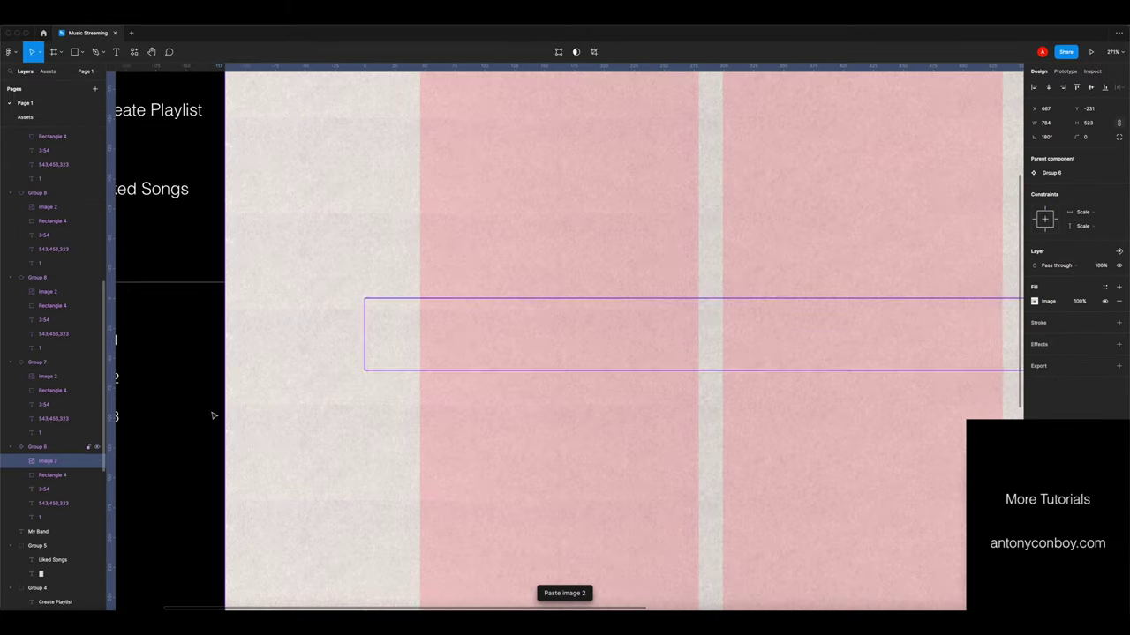
{"action": "scroll", "coordinate": [504, 347], "scroll_direction": "down", "scroll_amount": 10}
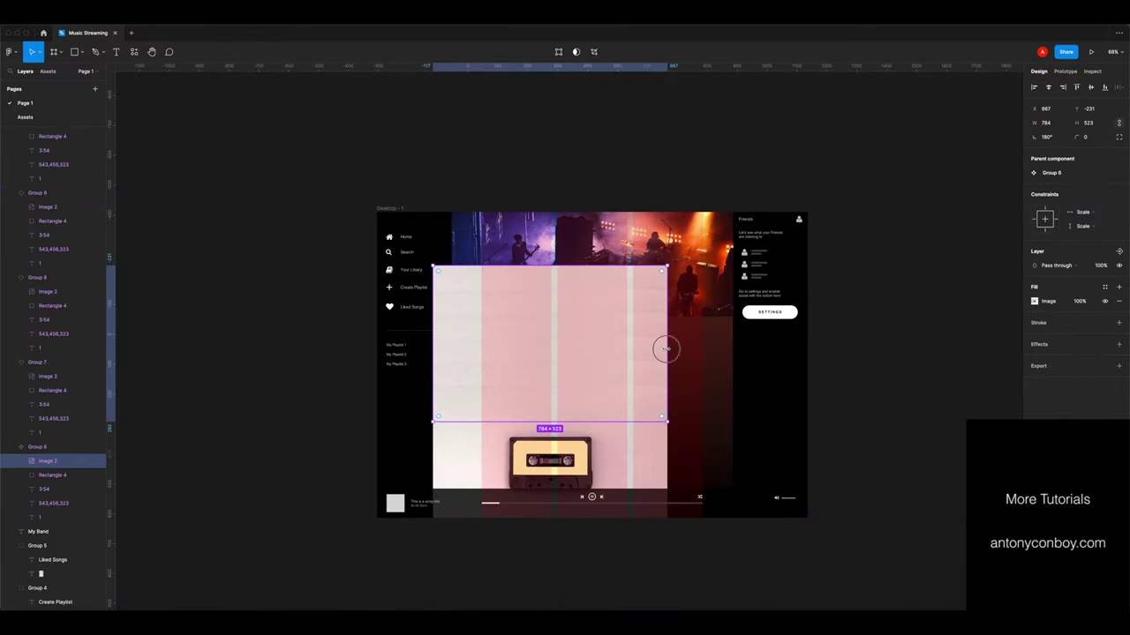
{"action": "left_click_drag", "start_coordinate": [666, 349], "coordinate": [451, 388]}
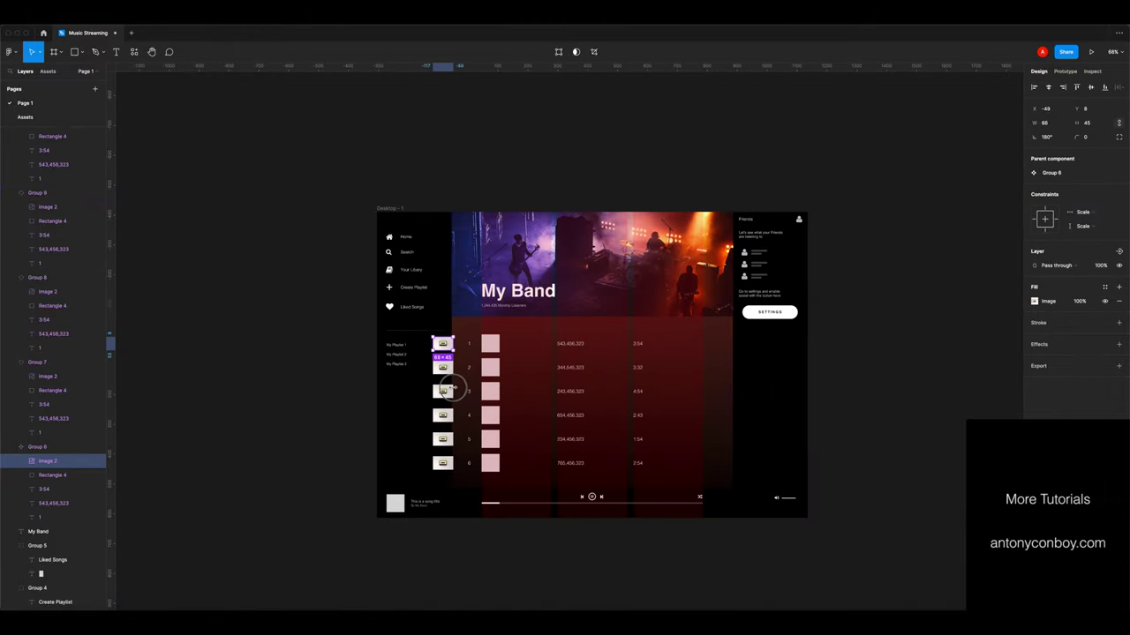
Move the cassette image onto the first song row's cover square and shrink it to about 57 × 39 px
{"action": "scroll", "coordinate": [450, 344], "scroll_direction": "up", "scroll_amount": 5}
{"action": "left_click_drag", "start_coordinate": [436, 349], "coordinate": [526, 350]}
{"action": "scroll", "coordinate": [533, 350], "scroll_direction": "up", "scroll_amount": 5}
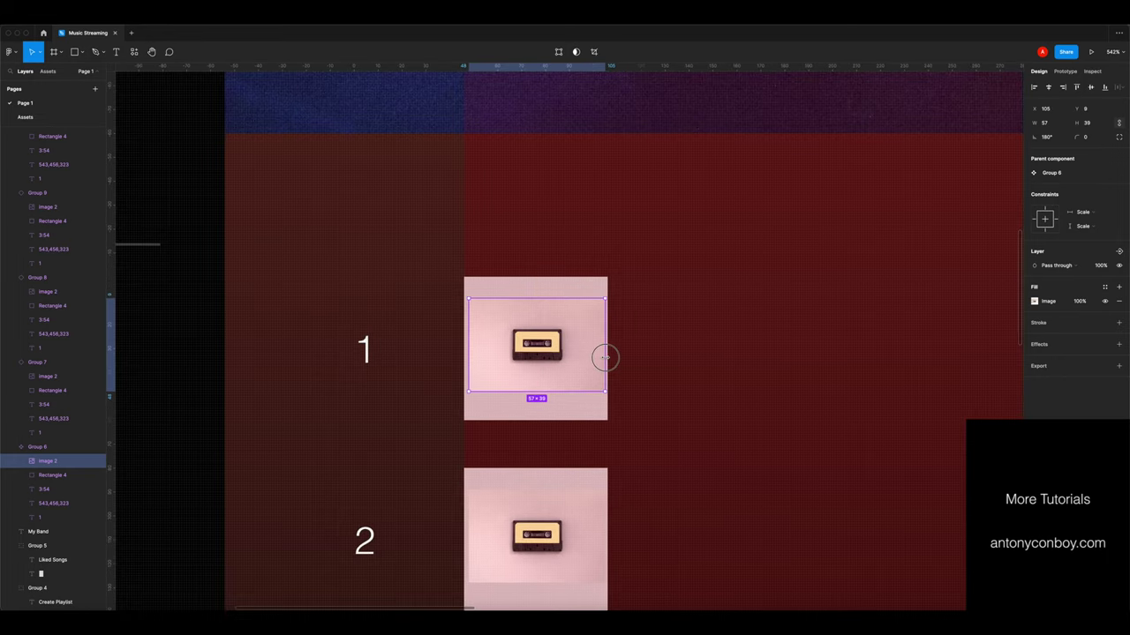
{"action": "left_click", "coordinate": [648, 338]}
{"action": "scroll", "coordinate": [628, 337], "scroll_direction": "down", "scroll_amount": 5}
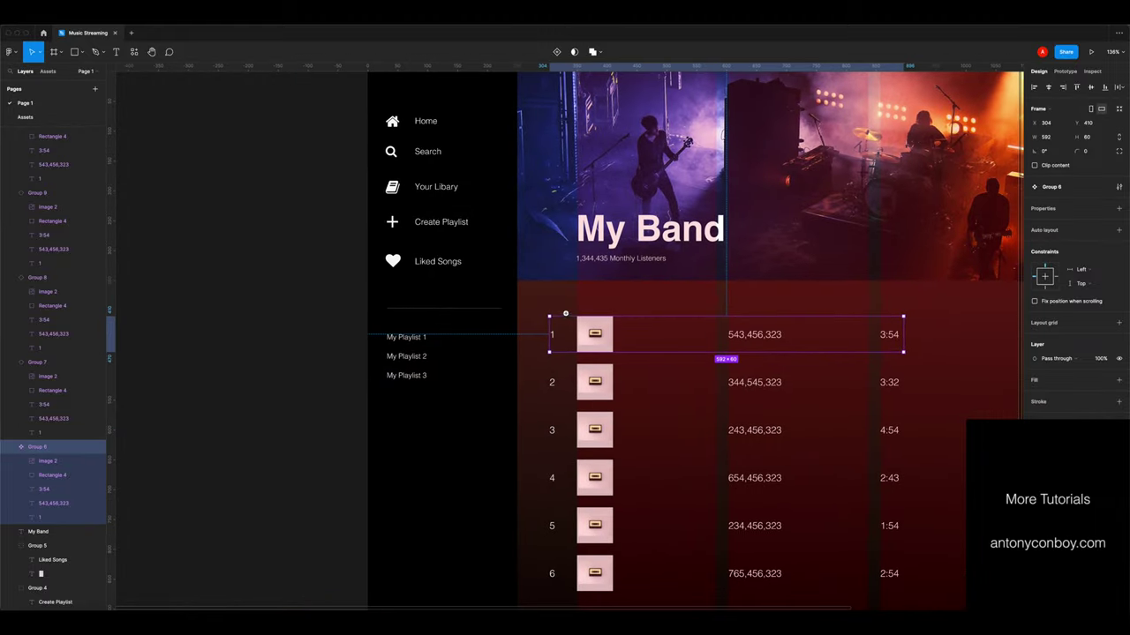
Shift the first row's cassette image down to Y 10 within its cover square
{"action": "scroll", "coordinate": [613, 349], "scroll_direction": "up", "scroll_amount": 5}
{"action": "double_click", "coordinate": [607, 354]}
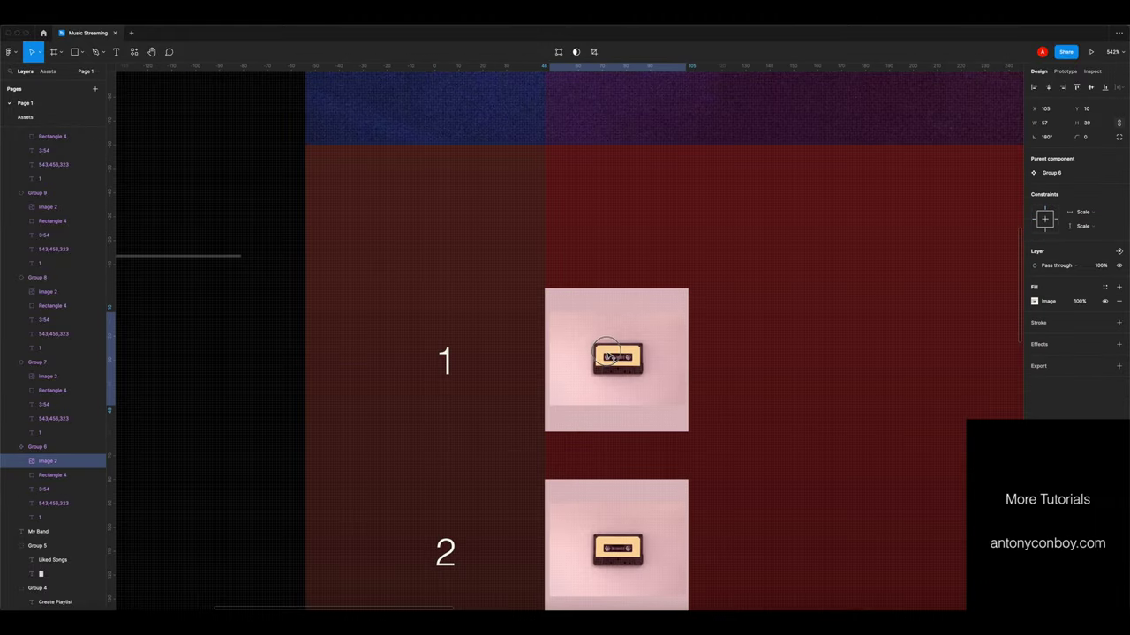
{"action": "scroll", "coordinate": [613, 362], "scroll_direction": "down", "scroll_amount": 5}
{"action": "scroll", "coordinate": [616, 371], "scroll_direction": "down", "scroll_amount": 5}
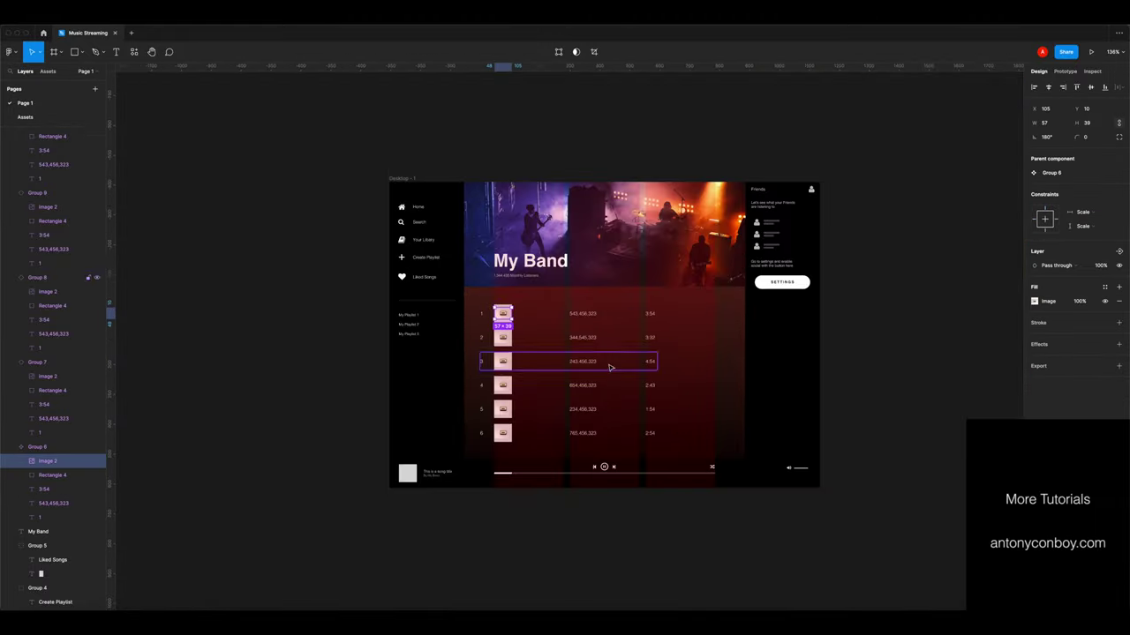
{"action": "left_click", "coordinate": [853, 348]}
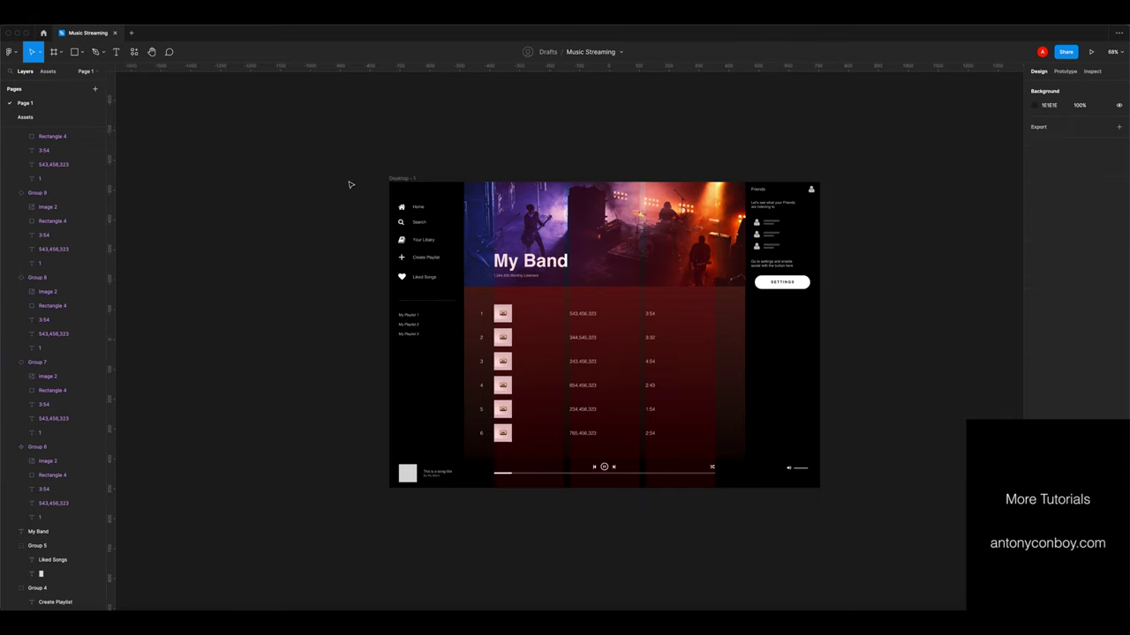
Preview the Desktop - 1 frame as a prototype with the interface hidden
{"action": "left_click", "coordinate": [399, 176]}
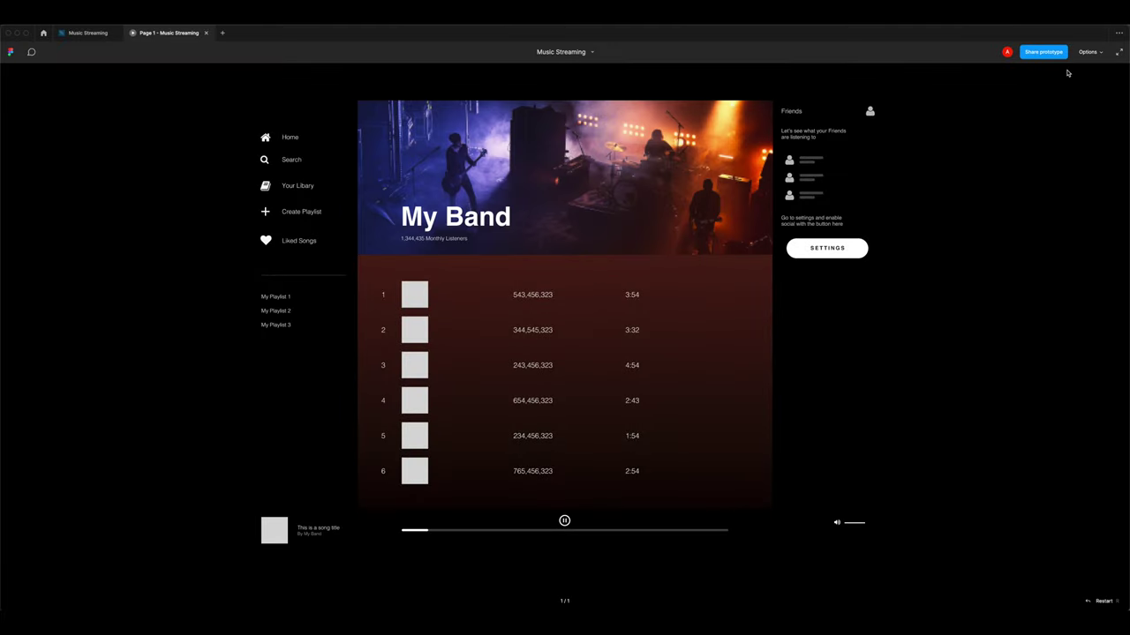
{"action": "key", "text": "super+backslash"}
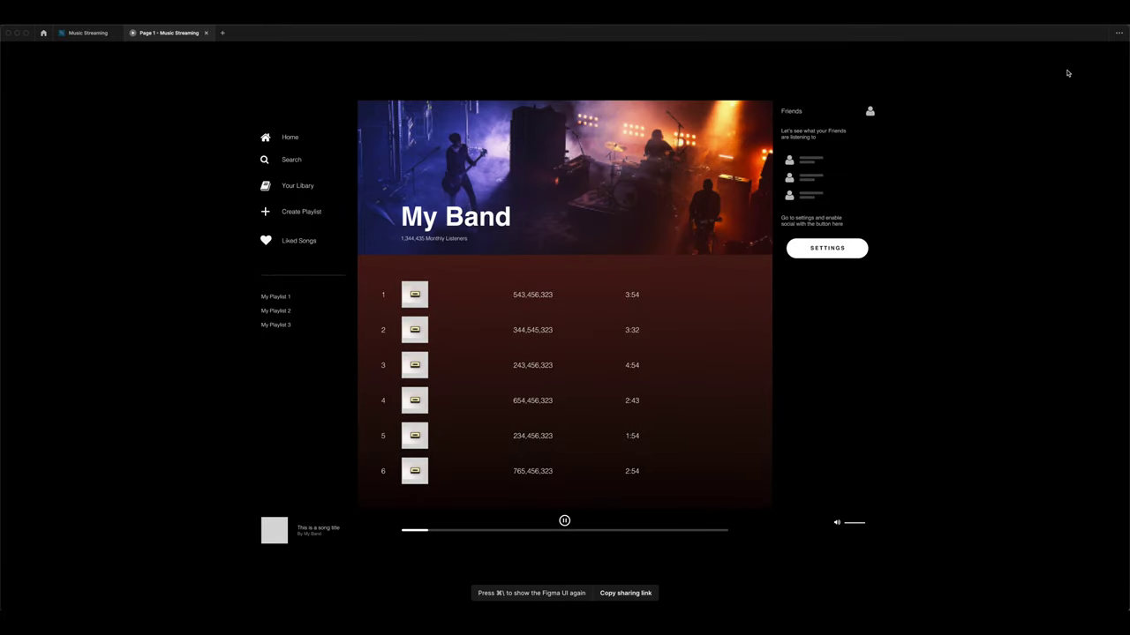
Show the prototype viewer's interface again and copy the prototype's sharing link
{"action": "key", "text": "super+backslash"}
{"action": "left_click", "coordinate": [1035, 53]}
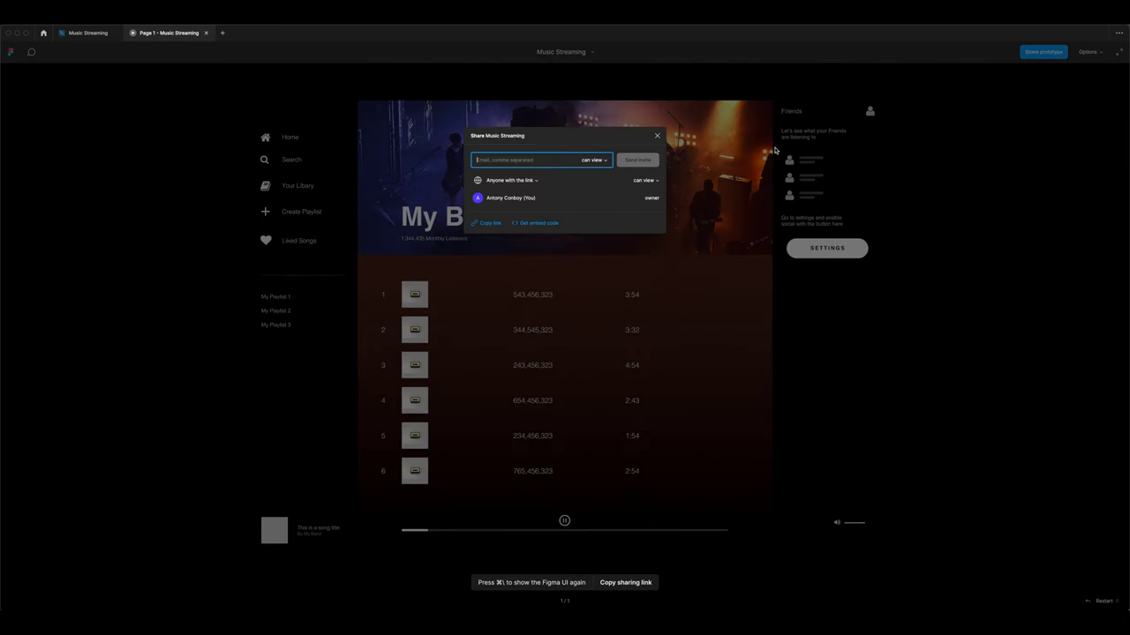
{"action": "left_click", "coordinate": [491, 224]}
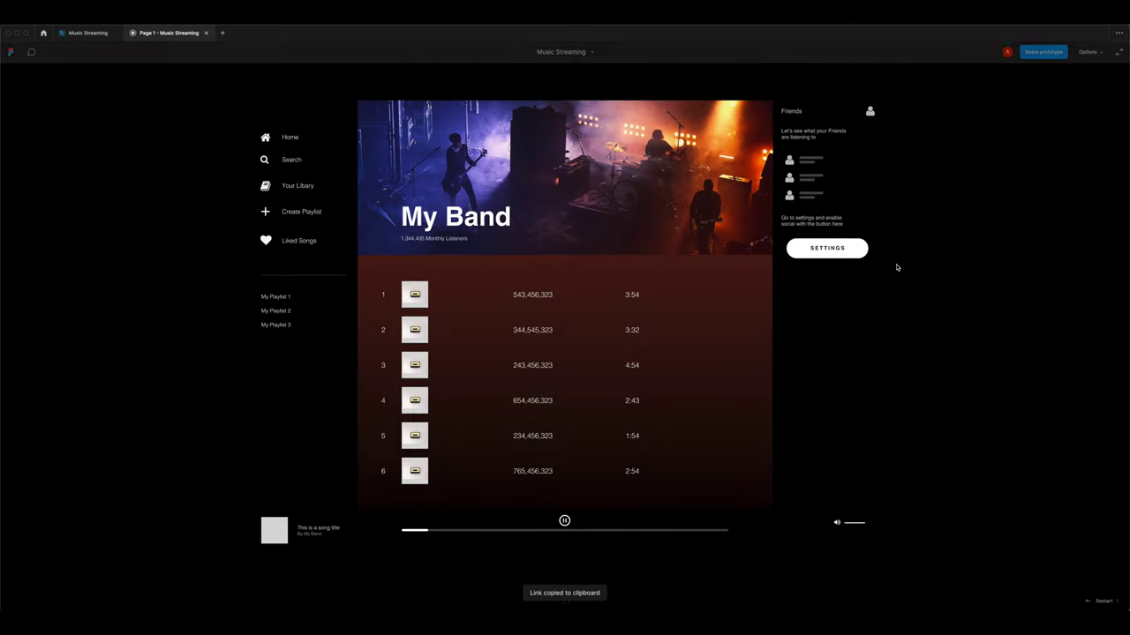